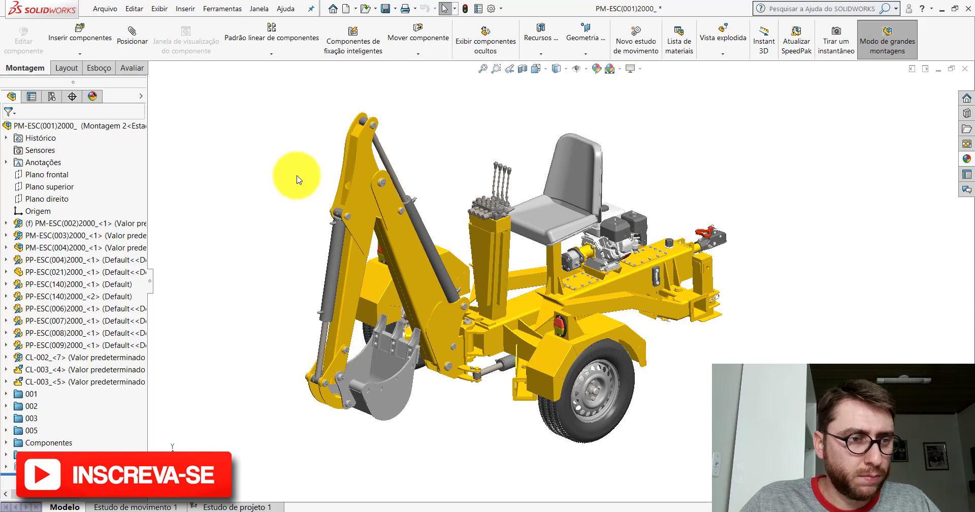
Zoom under the rear wheel and select a fender face to identify its part.
{"action": "scroll", "coordinate": [630, 345], "scroll_direction": "down", "scroll_amount": 2}
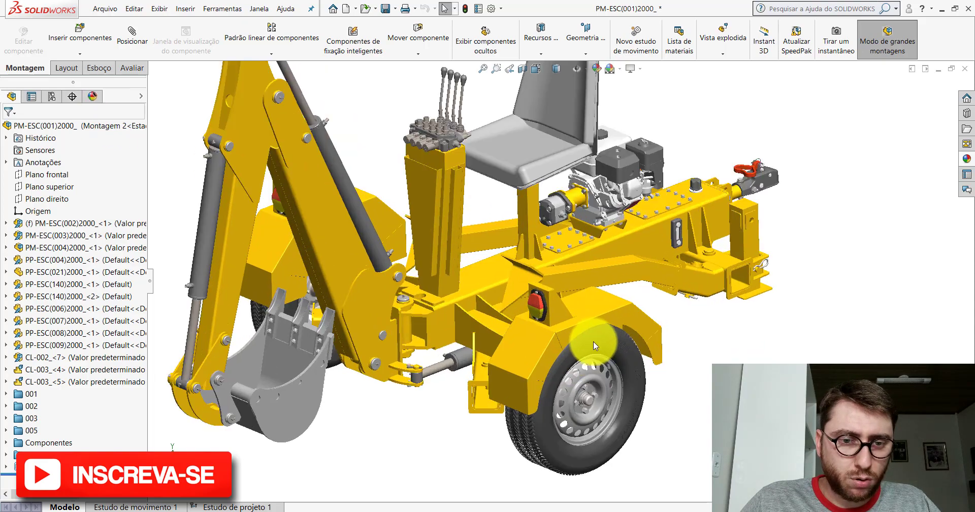
{"action": "scroll", "coordinate": [593, 341], "scroll_direction": "down", "scroll_amount": 3}
{"action": "mouse_move", "coordinate": [581, 298]}
{"action": "middle_mouse_down"}
{"action": "mouse_move", "coordinate": [594, 183]}
{"action": "mouse_move", "coordinate": [588, 148]}
{"action": "mouse_move", "coordinate": [598, 166]}
{"action": "mouse_move", "coordinate": [577, 285]}
{"action": "middle_mouse_up"}
{"action": "scroll", "coordinate": [584, 294], "scroll_direction": "down", "scroll_amount": 1}
{"action": "scroll", "coordinate": [584, 294], "scroll_direction": "down", "scroll_amount": 3}
{"action": "scroll", "coordinate": [681, 353], "scroll_direction": "down", "scroll_amount": 3}
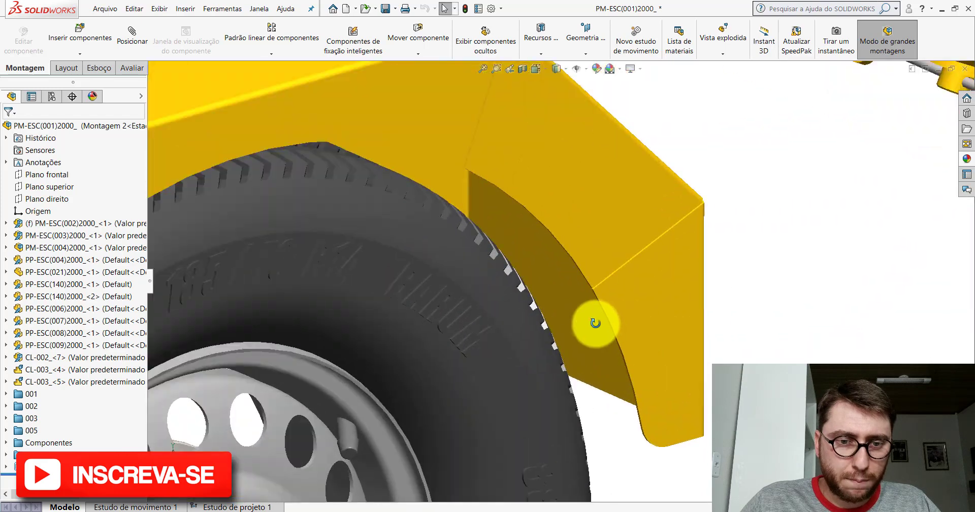
{"action": "mouse_move", "coordinate": [593, 322]}
{"action": "middle_mouse_down"}
{"action": "mouse_move", "coordinate": [562, 200]}
{"action": "mouse_move", "coordinate": [571, 185]}
{"action": "middle_mouse_up"}
{"action": "scroll", "coordinate": [566, 327], "scroll_direction": "down", "scroll_amount": 2}
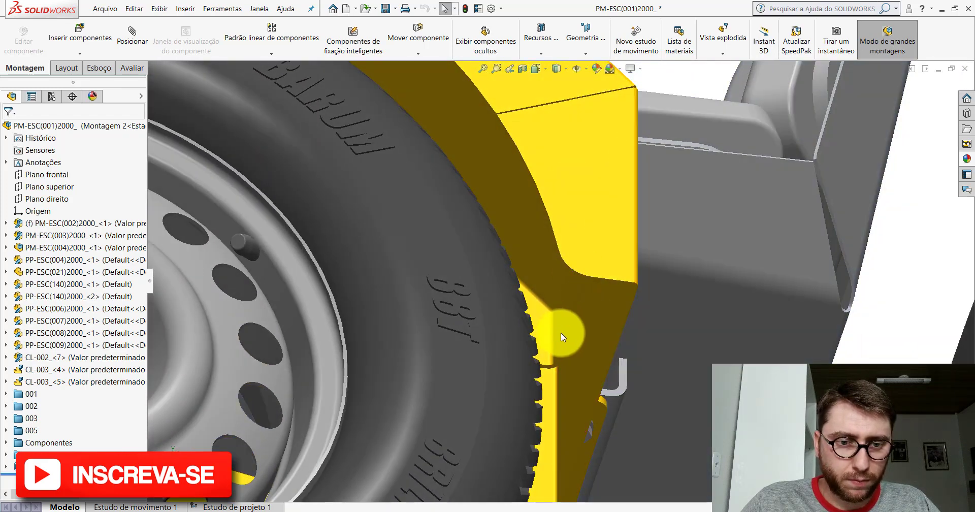
{"action": "left_click", "coordinate": [561, 333]}
{"action": "middle_click_drag", "start_coordinate": [561, 333], "coordinate": [436, 304]}
{"action": "scroll", "coordinate": [436, 305], "scroll_direction": "up", "scroll_amount": 3}
{"action": "left_click", "coordinate": [128, 273]}
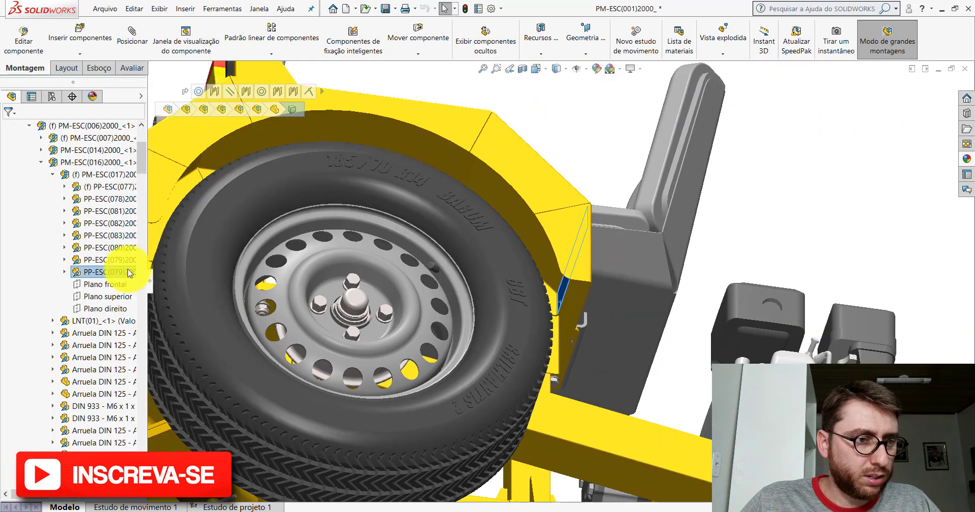
Hide the rear fender to inspect the bracket, undo, then select subassembly PM-ESC(017).
{"action": "scroll", "coordinate": [610, 304], "scroll_direction": "up", "scroll_amount": 3}
{"action": "scroll", "coordinate": [571, 272], "scroll_direction": "up", "scroll_amount": 2}
{"action": "middle_click_drag", "start_coordinate": [570, 272], "coordinate": [605, 419]}
{"action": "scroll", "coordinate": [537, 236], "scroll_direction": "down", "scroll_amount": 3}
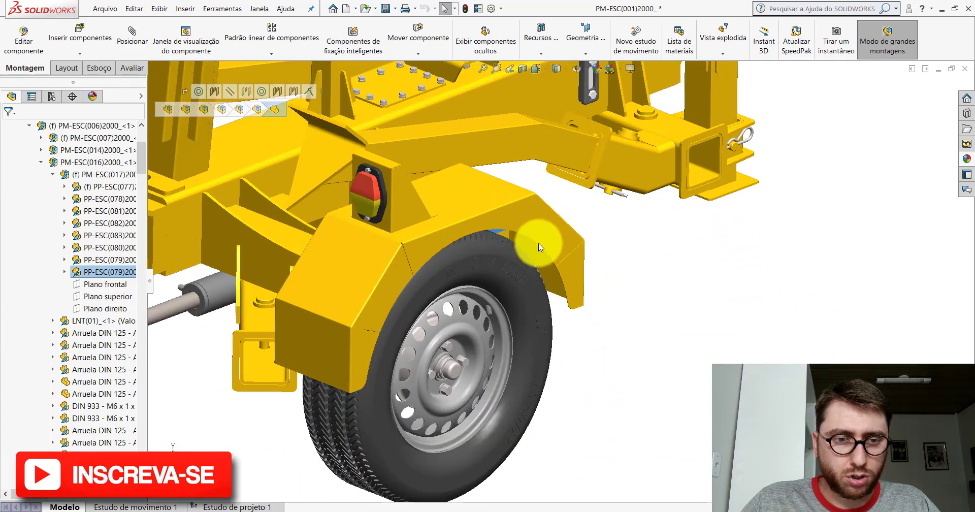
{"action": "left_click", "coordinate": [521, 213]}
{"action": "left_click", "coordinate": [595, 148]}
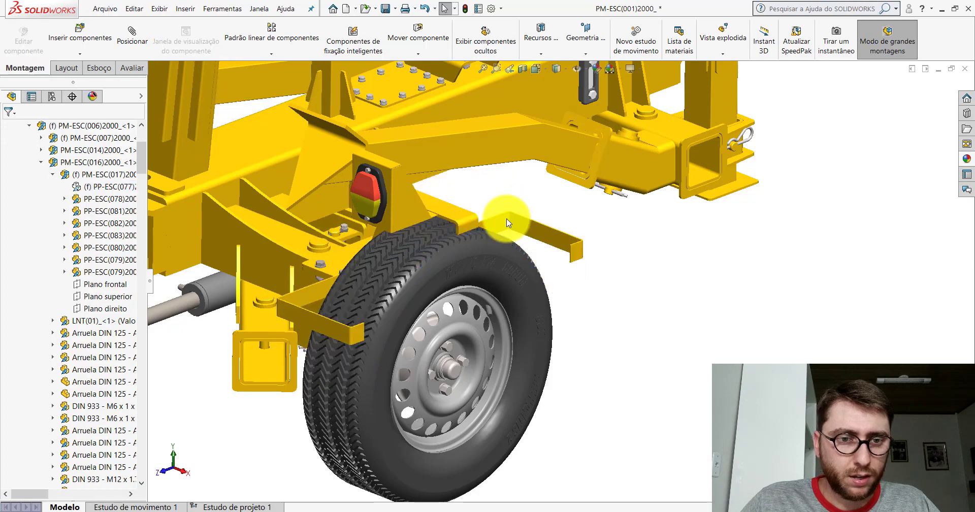
{"action": "scroll", "coordinate": [506, 222], "scroll_direction": "down", "scroll_amount": 2}
{"action": "scroll", "coordinate": [518, 218], "scroll_direction": "down", "scroll_amount": 2}
{"action": "scroll", "coordinate": [495, 231], "scroll_direction": "down", "scroll_amount": 2}
{"action": "scroll", "coordinate": [510, 274], "scroll_direction": "down", "scroll_amount": 2}
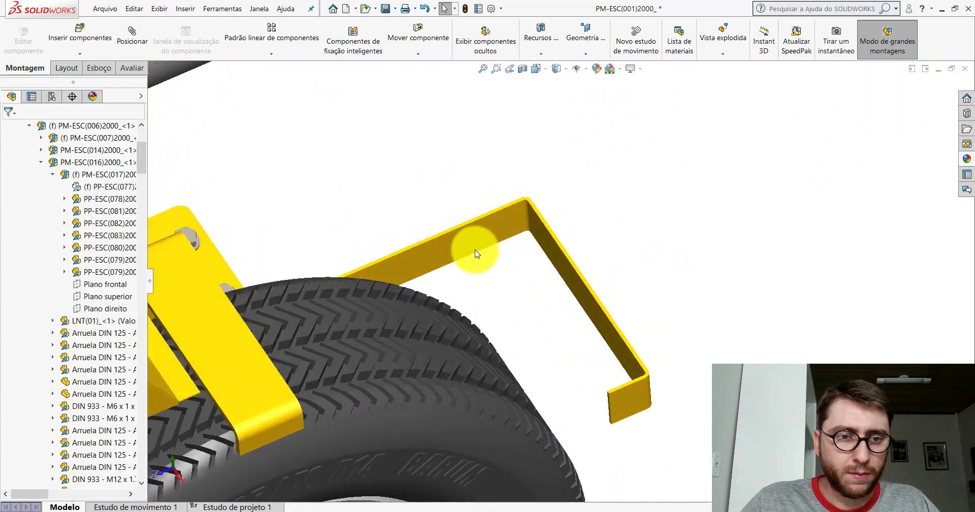
{"action": "scroll", "coordinate": [476, 254], "scroll_direction": "up", "scroll_amount": 5}
{"action": "mouse_move", "coordinate": [414, 468]}
{"action": "middle_mouse_down"}
{"action": "mouse_move", "coordinate": [427, 345]}
{"action": "mouse_move", "coordinate": [538, 189]}
{"action": "mouse_move", "coordinate": [551, 217]}
{"action": "mouse_move", "coordinate": [447, 289]}
{"action": "mouse_move", "coordinate": [461, 287]}
{"action": "middle_mouse_up"}
{"action": "key", "text": "ctrl+z"}
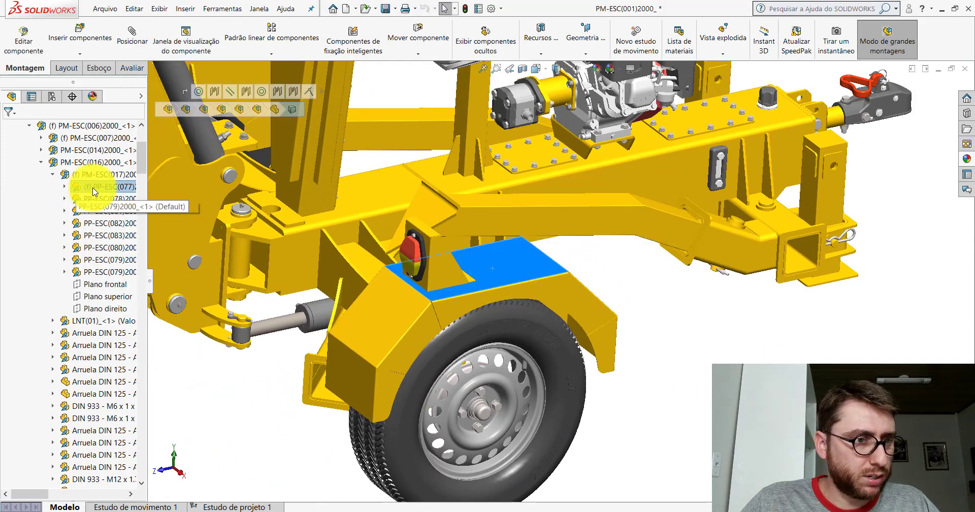
{"action": "left_click", "coordinate": [101, 176]}
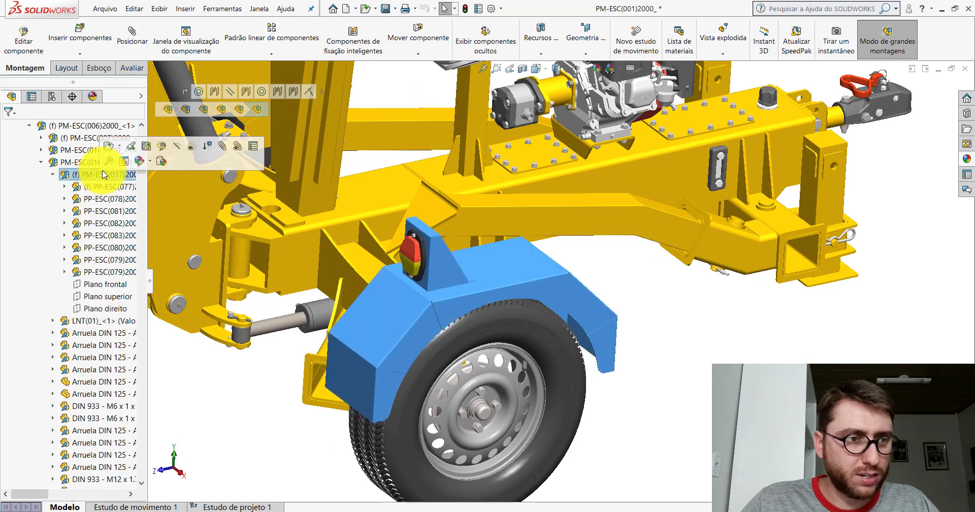
{"action": "left_click", "coordinate": [533, 239]}
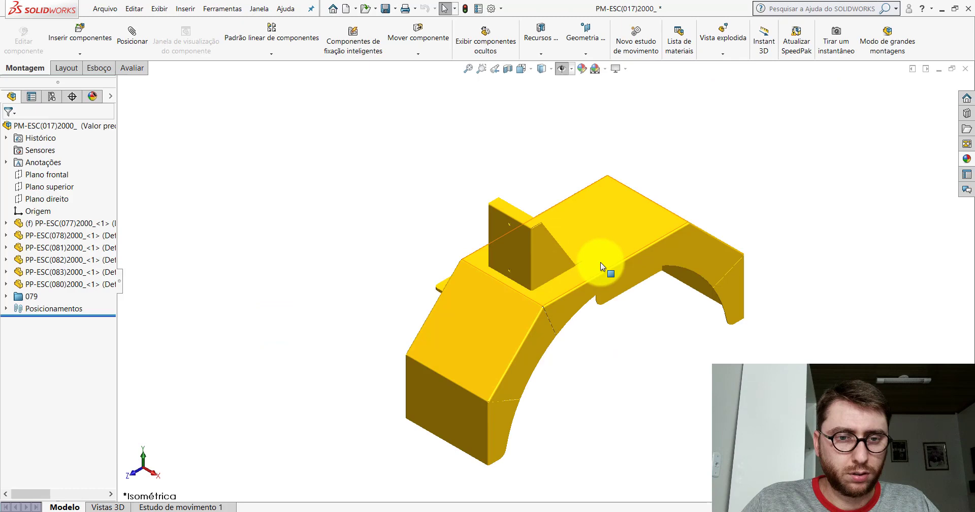
{"action": "middle_click_drag", "start_coordinate": [600, 262], "coordinate": [561, 76]}
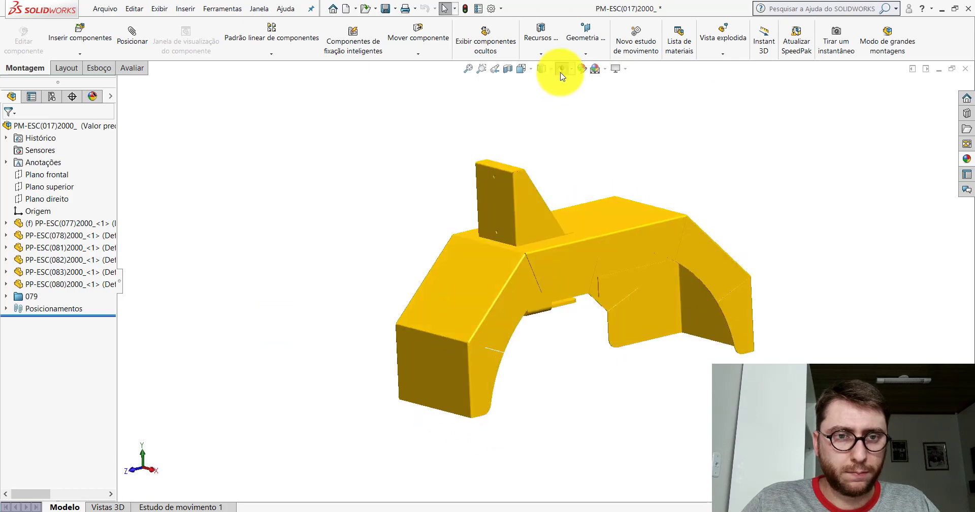
{"action": "left_click", "coordinate": [542, 88]}
{"action": "middle_click_drag", "start_coordinate": [676, 208], "coordinate": [791, 110]}
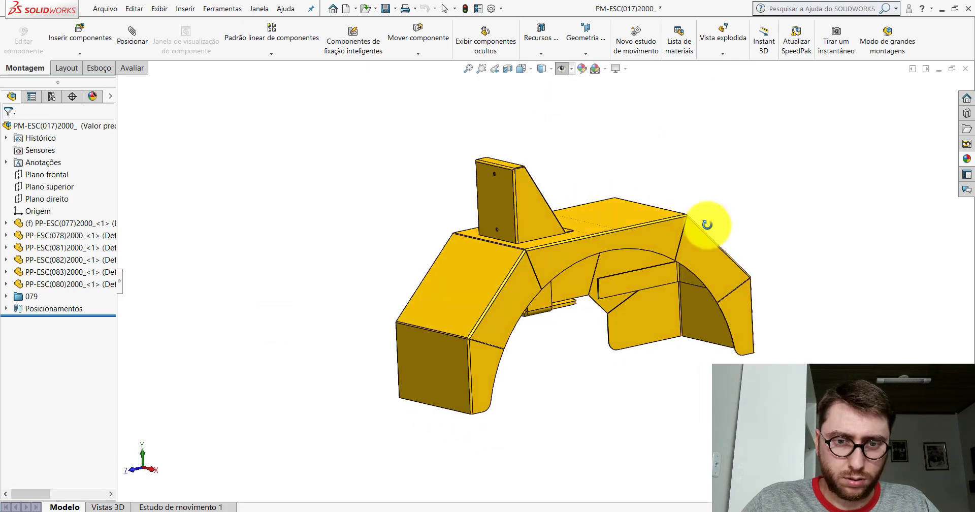
{"action": "scroll", "coordinate": [620, 359], "scroll_direction": "down", "scroll_amount": 3}
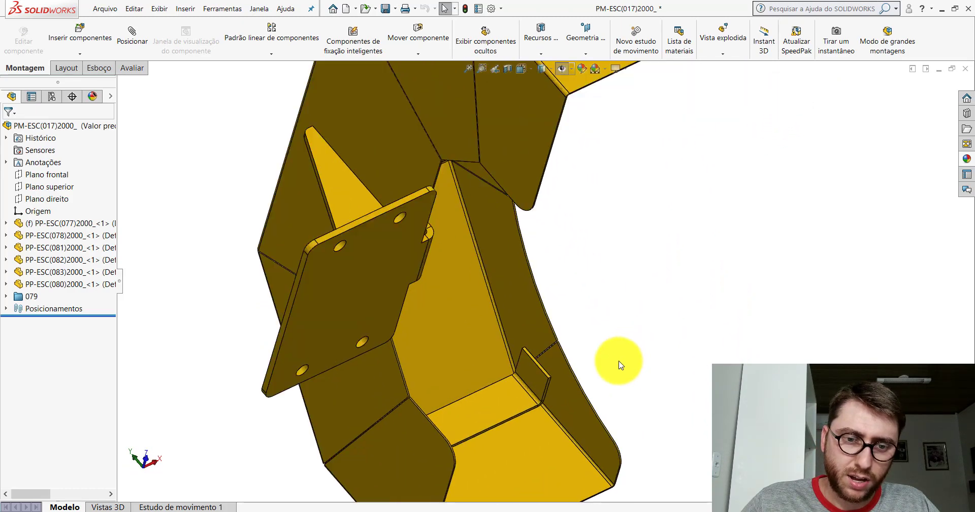
{"action": "scroll", "coordinate": [481, 364], "scroll_direction": "down", "scroll_amount": 3}
{"action": "left_click", "coordinate": [480, 366]}
{"action": "scroll", "coordinate": [479, 367], "scroll_direction": "up", "scroll_amount": 3}
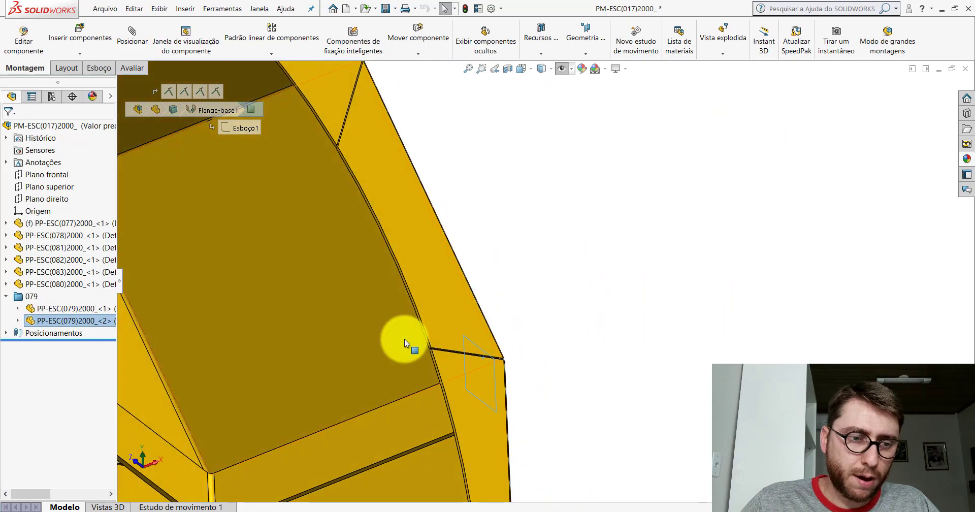
{"action": "scroll", "coordinate": [405, 339], "scroll_direction": "up", "scroll_amount": 5}
{"action": "mouse_move", "coordinate": [400, 337]}
{"action": "middle_mouse_down"}
{"action": "mouse_move", "coordinate": [374, 359]}
{"action": "mouse_move", "coordinate": [359, 320]}
{"action": "mouse_move", "coordinate": [380, 329]}
{"action": "mouse_move", "coordinate": [377, 351]}
{"action": "mouse_move", "coordinate": [287, 304]}
{"action": "middle_mouse_up"}
{"action": "scroll", "coordinate": [501, 349], "scroll_direction": "up", "scroll_amount": 2}
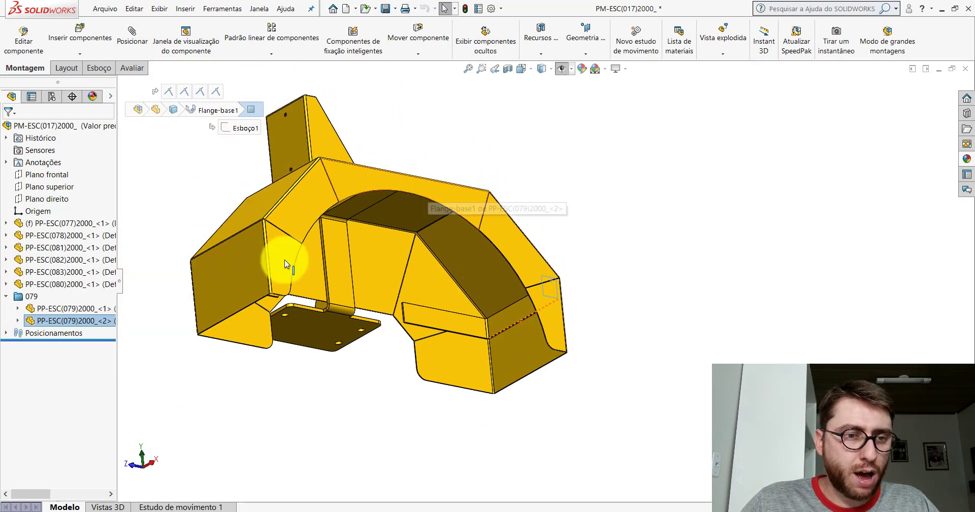
{"action": "left_click", "coordinate": [965, 68]}
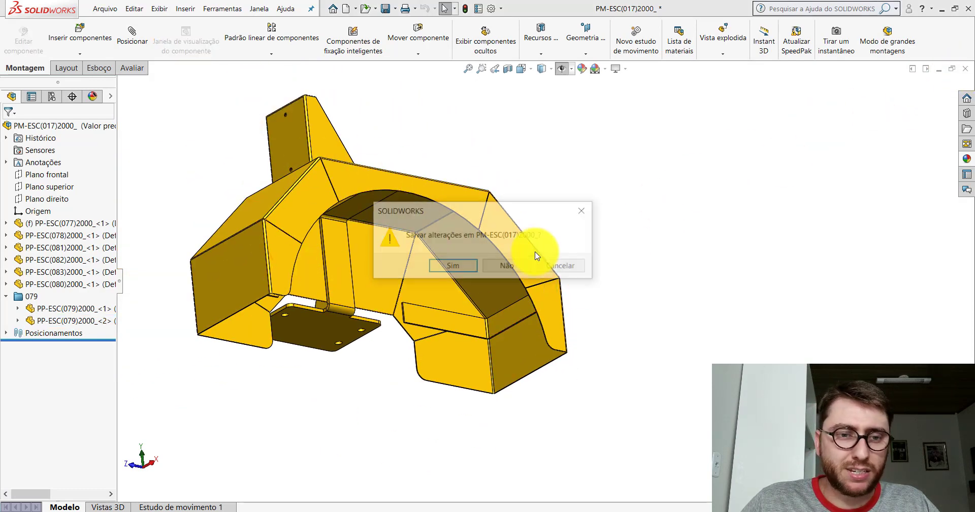
{"action": "left_click", "coordinate": [504, 266]}
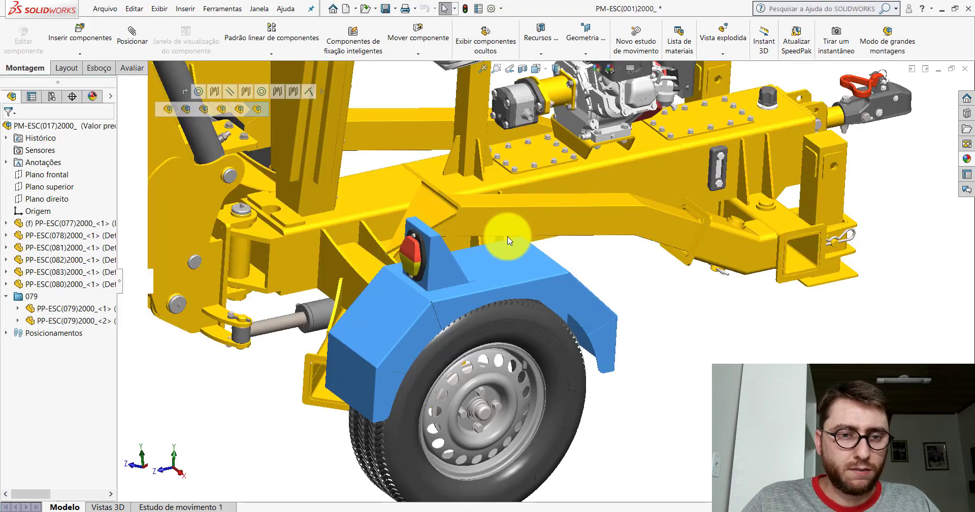
Select the thin PP-ESC(079) bracket inside the fender, then return to Isometric view.
{"action": "scroll", "coordinate": [508, 309], "scroll_direction": "down", "scroll_amount": 2}
{"action": "scroll", "coordinate": [457, 304], "scroll_direction": "down", "scroll_amount": 2}
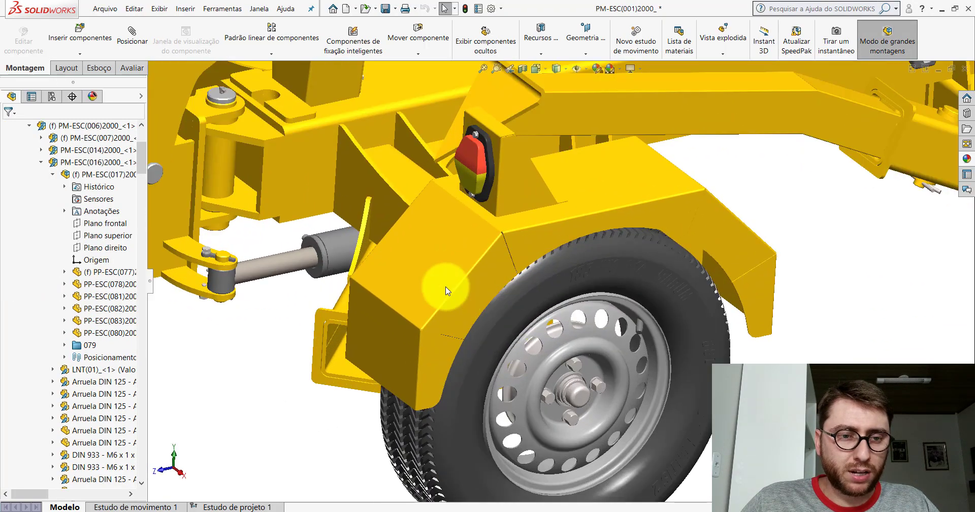
{"action": "scroll", "coordinate": [447, 284], "scroll_direction": "down", "scroll_amount": 2}
{"action": "scroll", "coordinate": [485, 412], "scroll_direction": "down", "scroll_amount": 2}
{"action": "scroll", "coordinate": [485, 412], "scroll_direction": "down", "scroll_amount": 2}
{"action": "mouse_move", "coordinate": [447, 403]}
{"action": "middle_mouse_down"}
{"action": "mouse_move", "coordinate": [468, 331]}
{"action": "mouse_move", "coordinate": [518, 334]}
{"action": "middle_mouse_up"}
{"action": "left_click", "coordinate": [533, 323]}
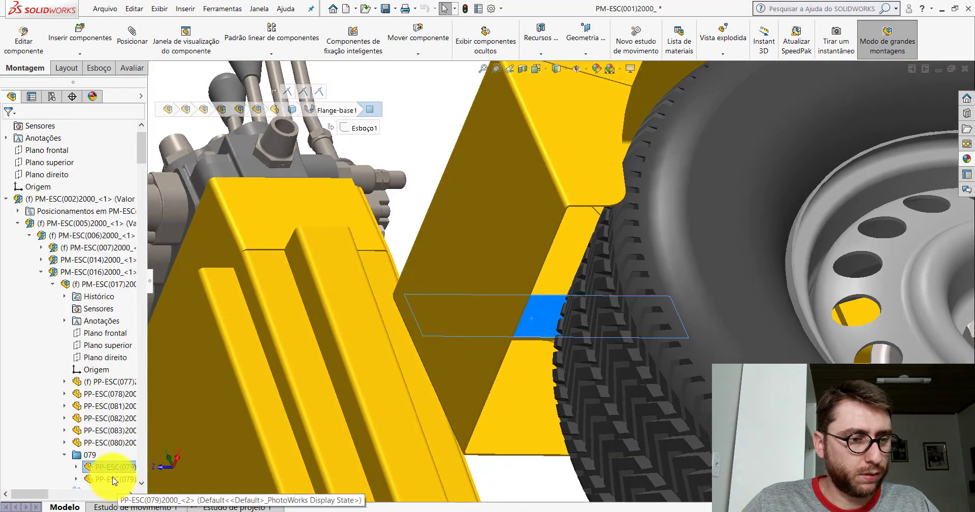
{"action": "mouse_move", "coordinate": [508, 299]}
{"action": "middle_mouse_down"}
{"action": "mouse_move", "coordinate": [540, 298]}
{"action": "mouse_move", "coordinate": [459, 412]}
{"action": "mouse_move", "coordinate": [499, 404]}
{"action": "mouse_move", "coordinate": [703, 202]}
{"action": "middle_mouse_up"}
{"action": "scroll", "coordinate": [703, 202], "scroll_direction": "up", "scroll_amount": 2}
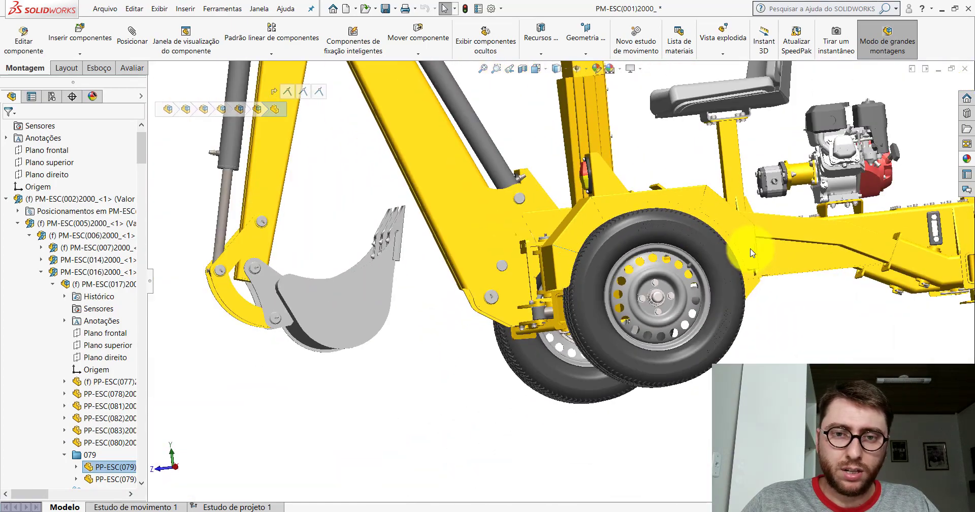
{"action": "scroll", "coordinate": [660, 229], "scroll_direction": "down", "scroll_amount": 3}
{"action": "mouse_move", "coordinate": [660, 229]}
{"action": "middle_mouse_down"}
{"action": "mouse_move", "coordinate": [591, 284]}
{"action": "mouse_move", "coordinate": [562, 250]}
{"action": "middle_mouse_up"}
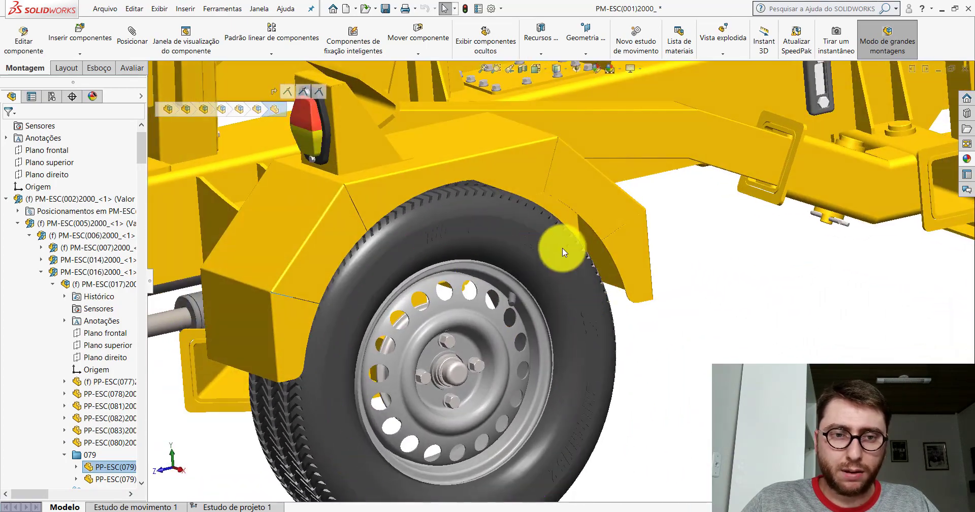
{"action": "left_click", "coordinate": [554, 207]}
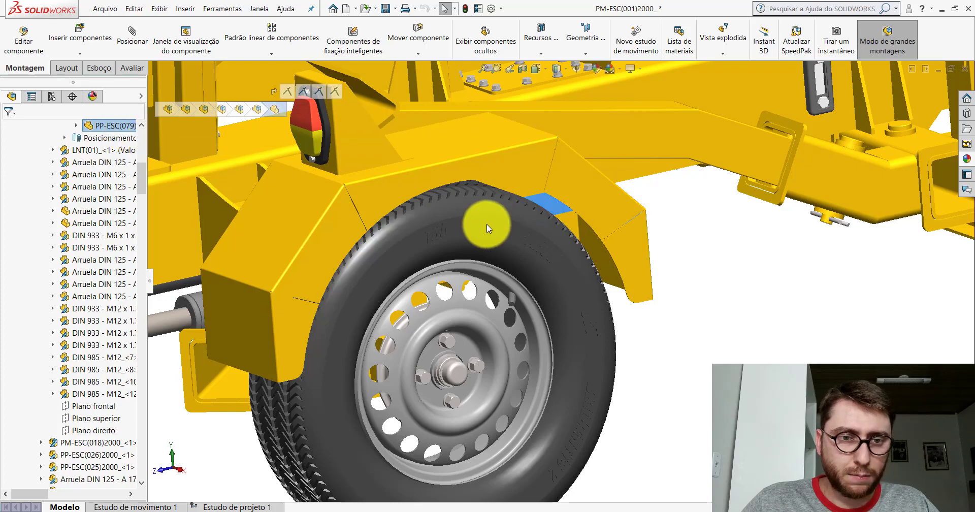
{"action": "mouse_move", "coordinate": [486, 223]}
{"action": "middle_mouse_down"}
{"action": "mouse_move", "coordinate": [496, 157]}
{"action": "mouse_move", "coordinate": [533, 124]}
{"action": "mouse_move", "coordinate": [496, 157]}
{"action": "mouse_move", "coordinate": [518, 268]}
{"action": "mouse_move", "coordinate": [555, 259]}
{"action": "middle_mouse_up"}
{"action": "key", "text": "space"}
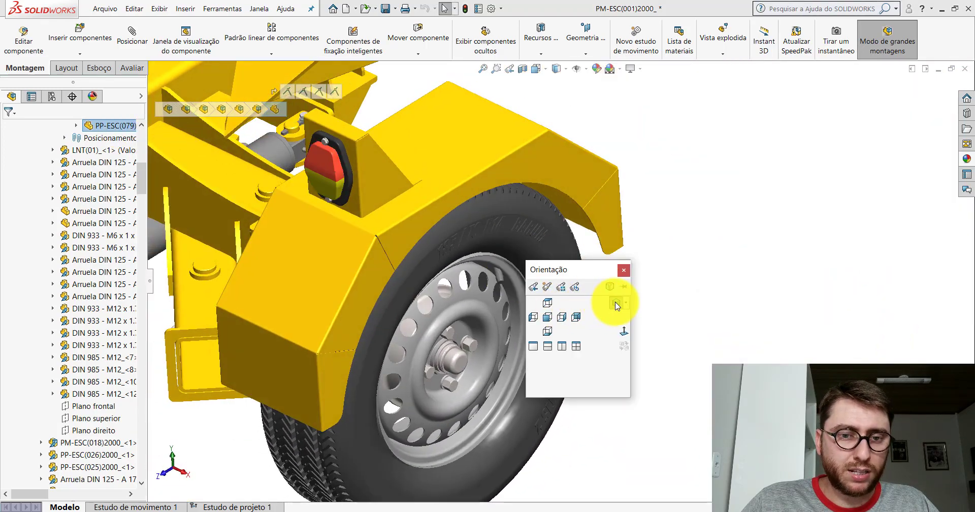
{"action": "left_click", "coordinate": [615, 303]}
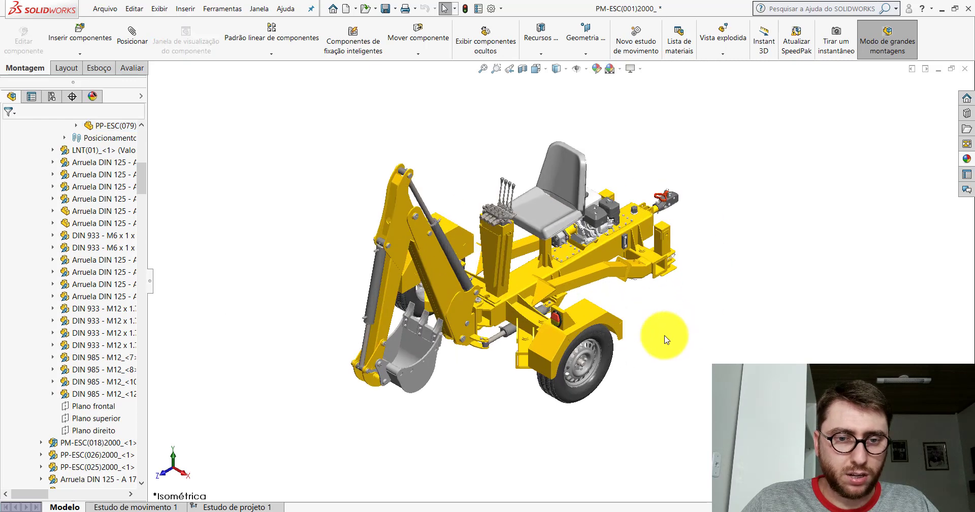
{"action": "scroll", "coordinate": [666, 339], "scroll_direction": "down", "scroll_amount": 3}
Open the PP-ESC(079)2000 part file from the Peças folder.
{"action": "left_click", "coordinate": [942, 9]}
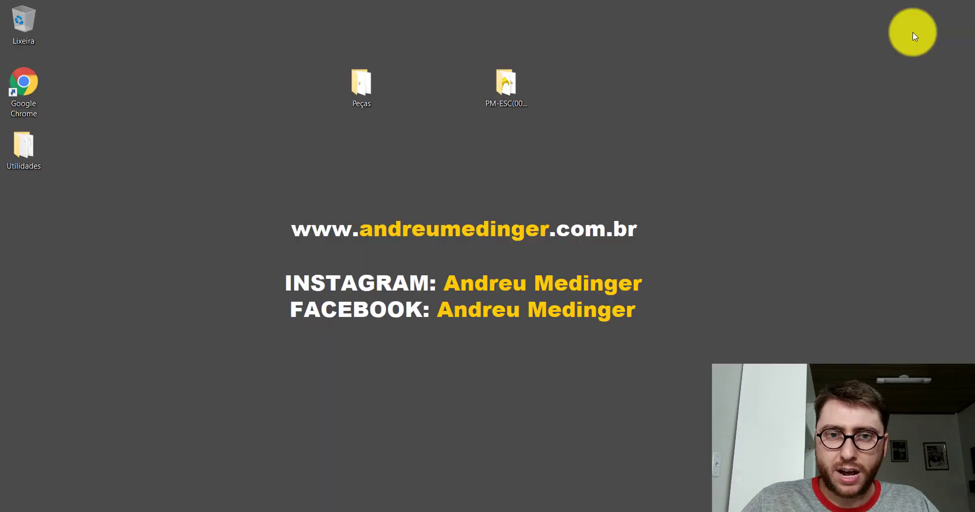
{"action": "double_click", "coordinate": [361, 84]}
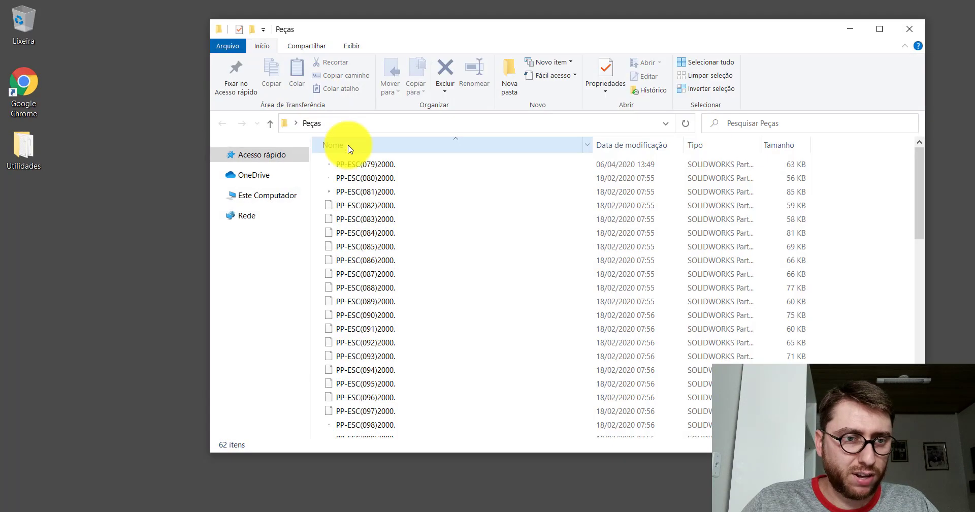
{"action": "double_click", "coordinate": [353, 163]}
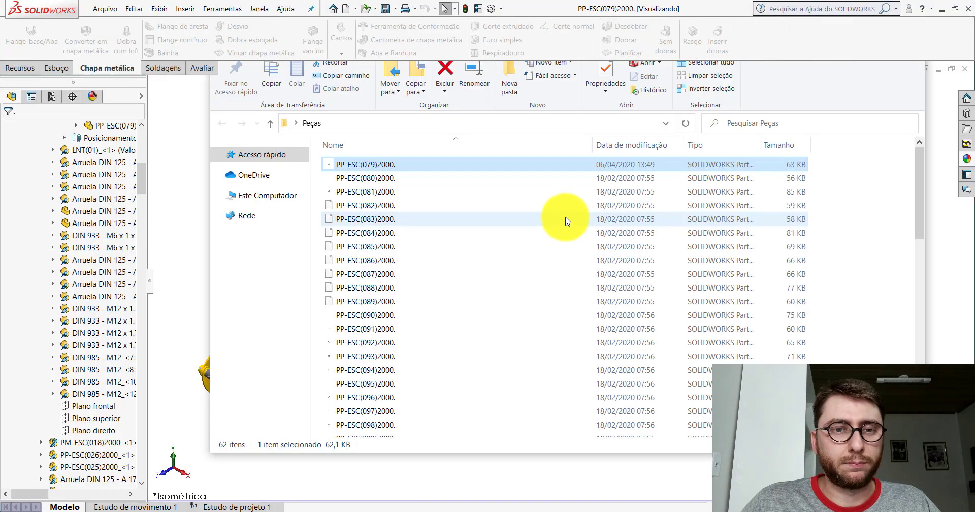
{"action": "mouse_move", "coordinate": [584, 298]}
{"action": "middle_mouse_down"}
{"action": "mouse_move", "coordinate": [549, 193]}
{"action": "mouse_move", "coordinate": [398, 224]}
{"action": "mouse_move", "coordinate": [362, 215]}
{"action": "mouse_move", "coordinate": [560, 299]}
{"action": "mouse_move", "coordinate": [387, 324]}
{"action": "mouse_move", "coordinate": [604, 371]}
{"action": "mouse_move", "coordinate": [570, 261]}
{"action": "mouse_move", "coordinate": [556, 339]}
{"action": "middle_mouse_up"}
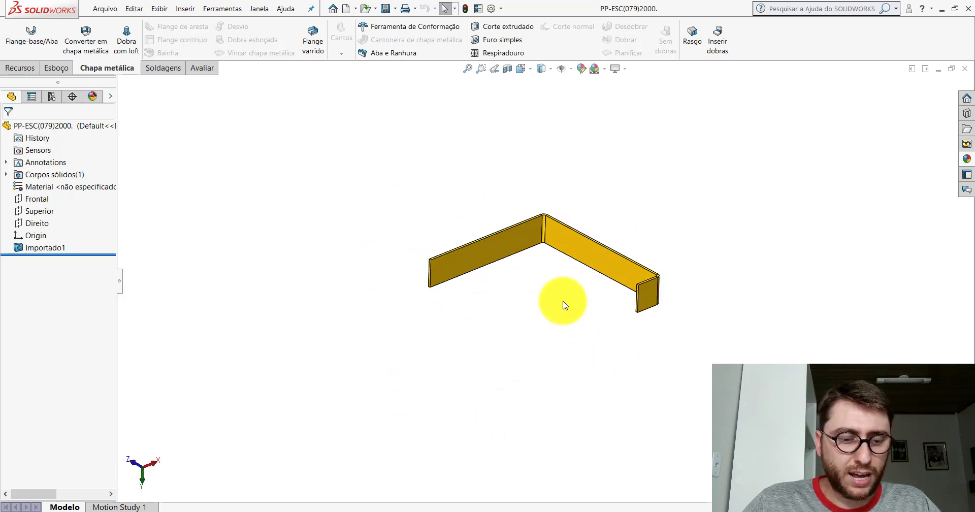
Inspect the PP-ESC(079)2000 bracket in Isometric and other standard orientations, orbiting and zooming.
{"action": "key", "text": "space"}
{"action": "left_click", "coordinate": [659, 345]}
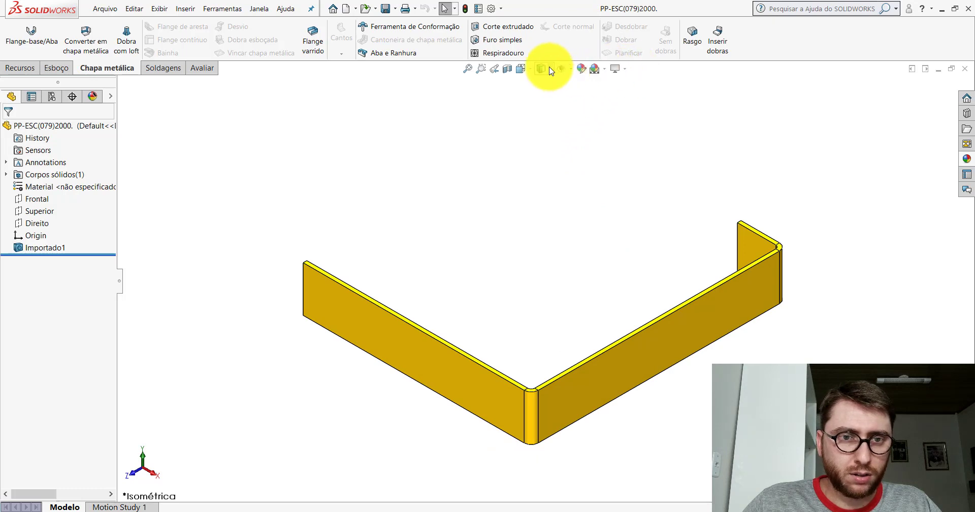
{"action": "left_click", "coordinate": [521, 73]}
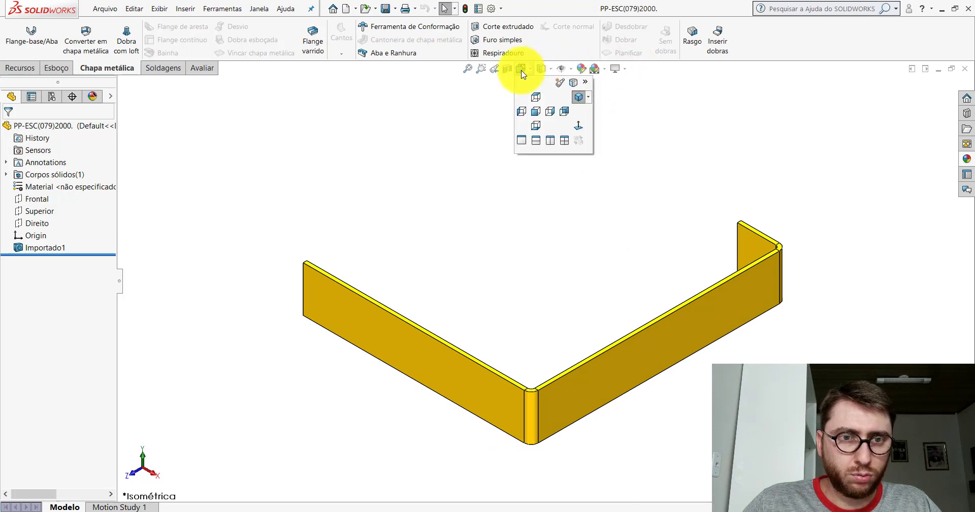
{"action": "left_click", "coordinate": [574, 82]}
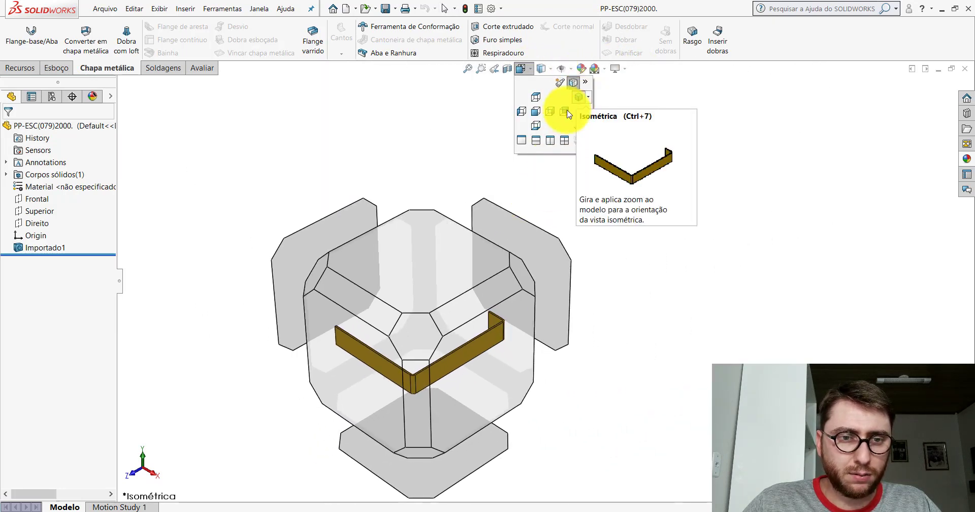
{"action": "left_click", "coordinate": [633, 250]}
{"action": "mouse_move", "coordinate": [596, 261]}
{"action": "middle_mouse_down"}
{"action": "mouse_move", "coordinate": [566, 315]}
{"action": "mouse_move", "coordinate": [517, 211]}
{"action": "mouse_move", "coordinate": [581, 383]}
{"action": "mouse_move", "coordinate": [638, 359]}
{"action": "mouse_move", "coordinate": [559, 365]}
{"action": "middle_mouse_up"}
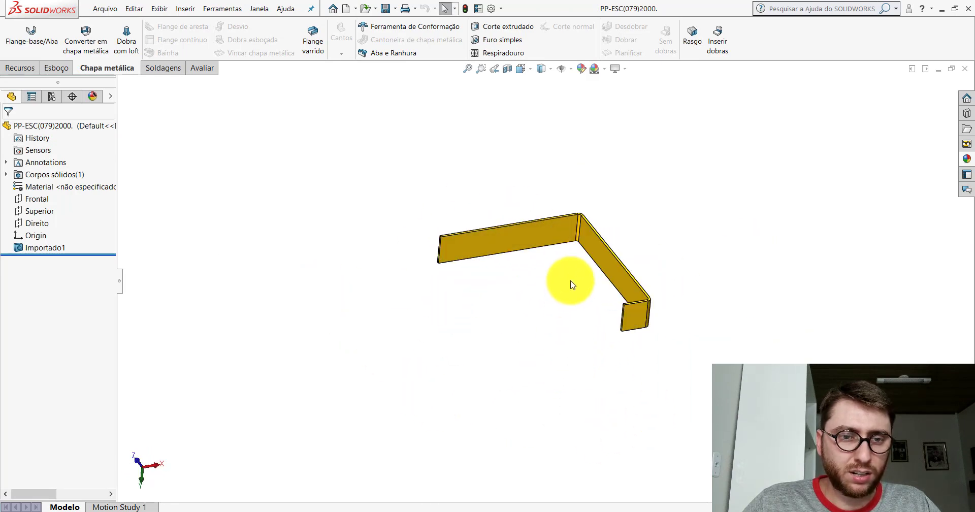
{"action": "key", "text": "space"}
{"action": "left_click", "coordinate": [381, 316]}
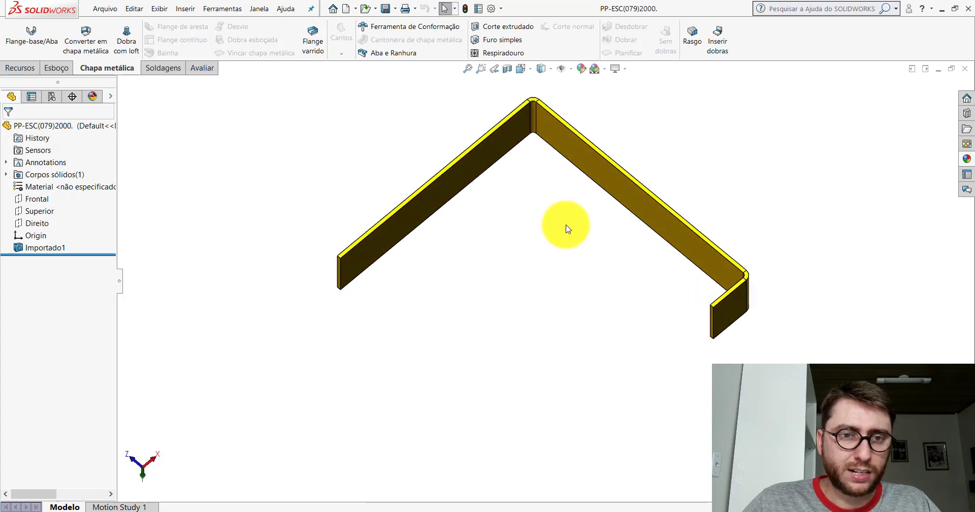
{"action": "mouse_move", "coordinate": [568, 229]}
{"action": "middle_mouse_down"}
{"action": "mouse_move", "coordinate": [565, 283]}
{"action": "mouse_move", "coordinate": [566, 197]}
{"action": "middle_mouse_up"}
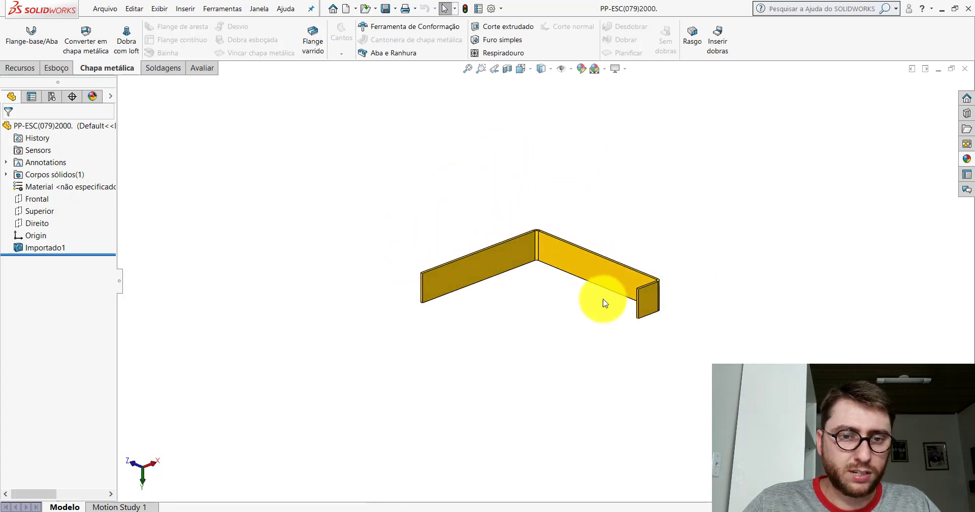
{"action": "scroll", "coordinate": [605, 303], "scroll_direction": "down", "scroll_amount": 2}
{"action": "scroll", "coordinate": [533, 250], "scroll_direction": "down", "scroll_amount": 2}
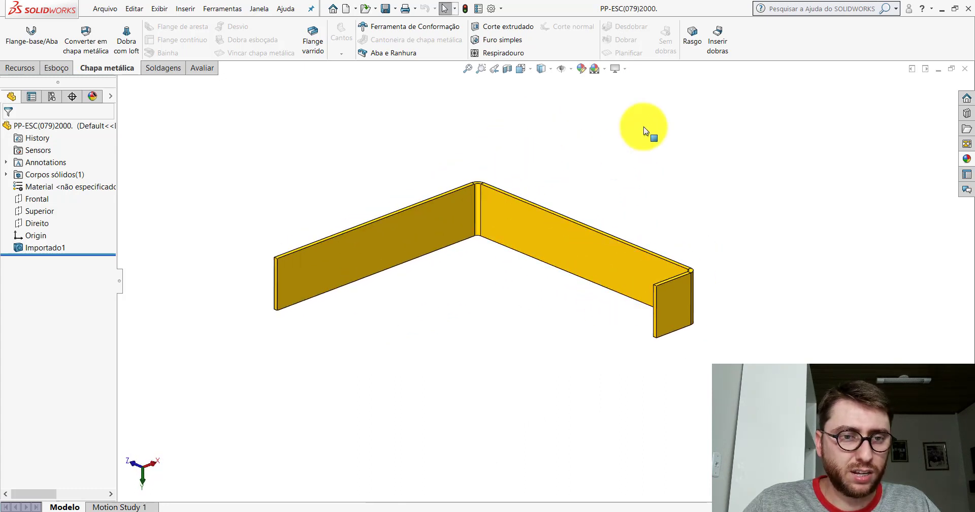
In PM-ESC(001)2000, hide the wheel fender and open the exposed PP-ESC(079) bracket part.
{"action": "left_click", "coordinate": [435, 489]}
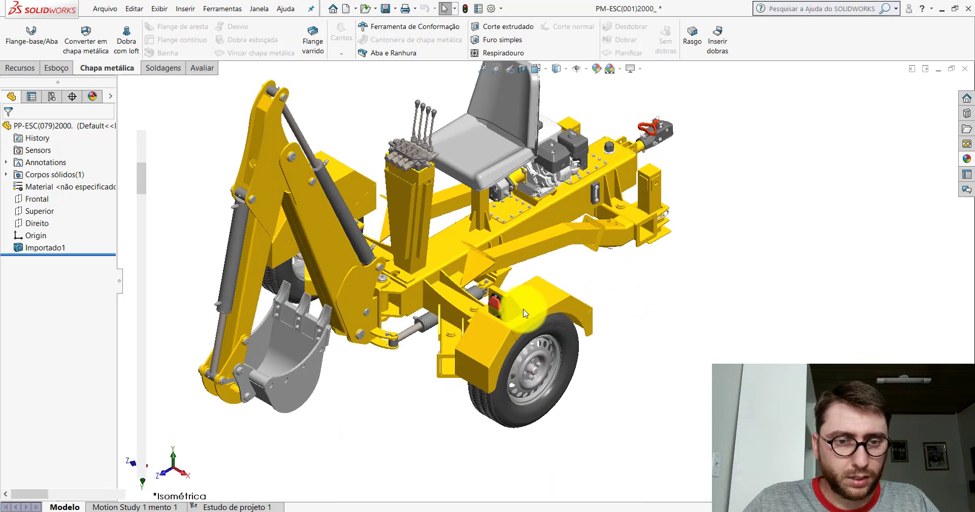
{"action": "scroll", "coordinate": [565, 307], "scroll_direction": "down", "scroll_amount": 5}
{"action": "left_click", "coordinate": [564, 287]}
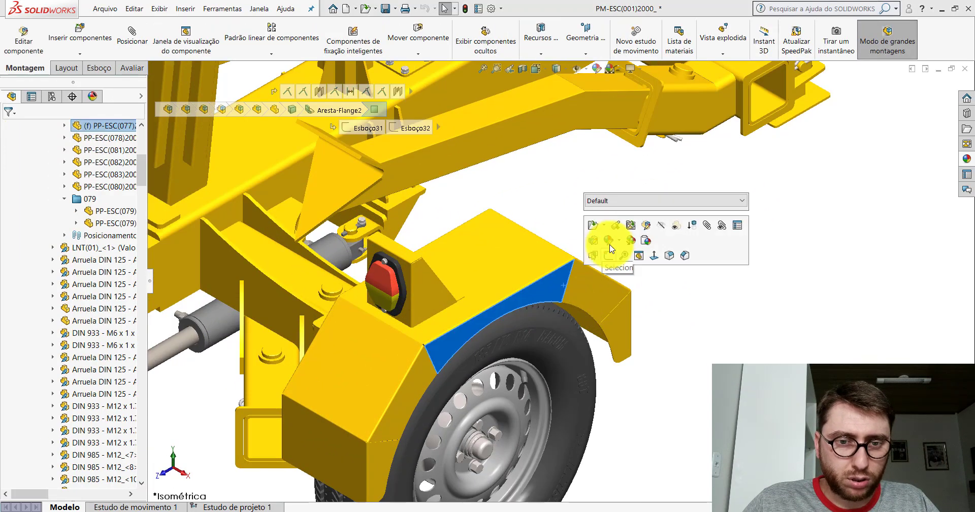
{"action": "left_click", "coordinate": [661, 225]}
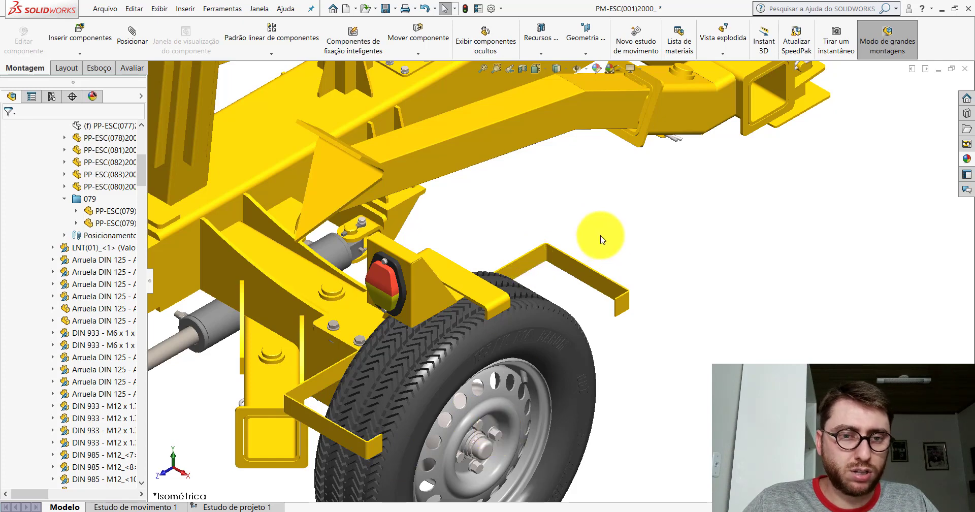
{"action": "left_click", "coordinate": [584, 264]}
{"action": "left_click", "coordinate": [522, 309]}
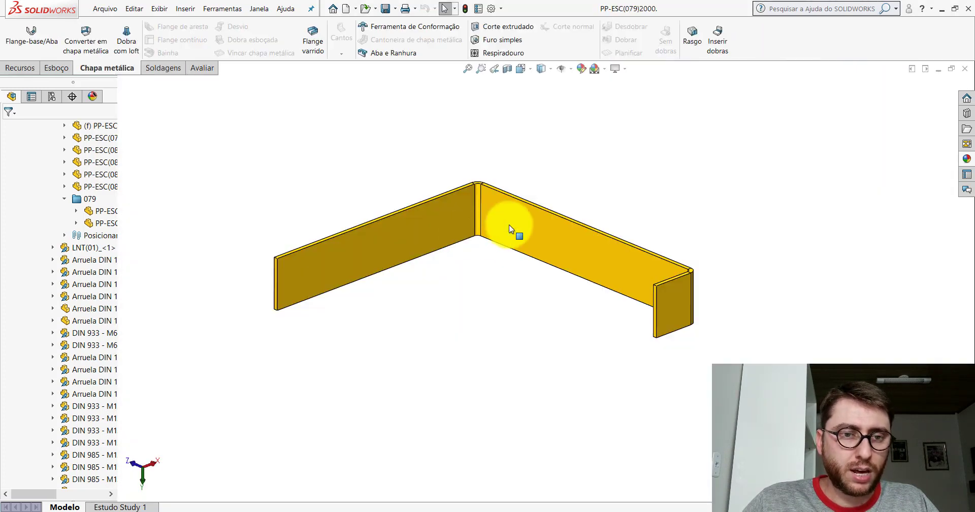
{"action": "middle_click_drag", "start_coordinate": [516, 233], "coordinate": [520, 250]}
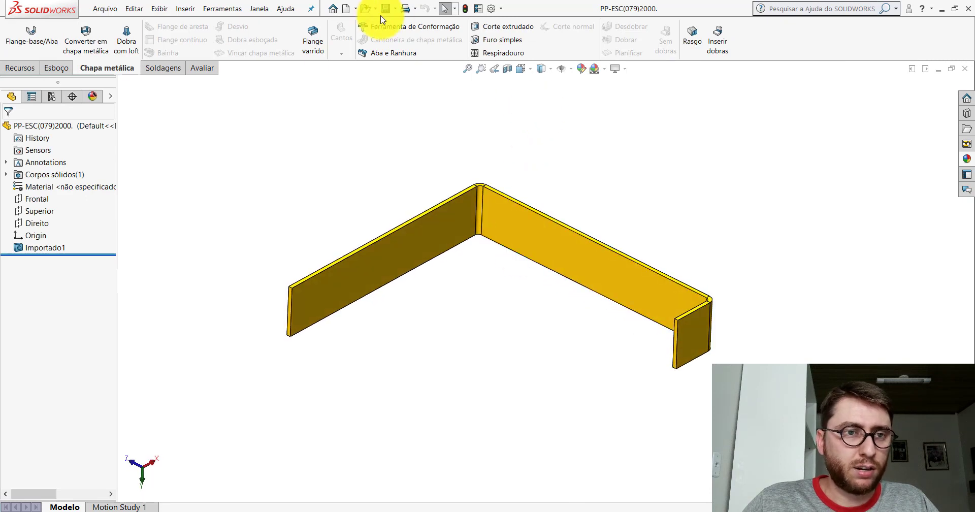
Create a new blank part and set it to Isometric view.
{"action": "left_click", "coordinate": [350, 8]}
{"action": "double_click", "coordinate": [233, 252]}
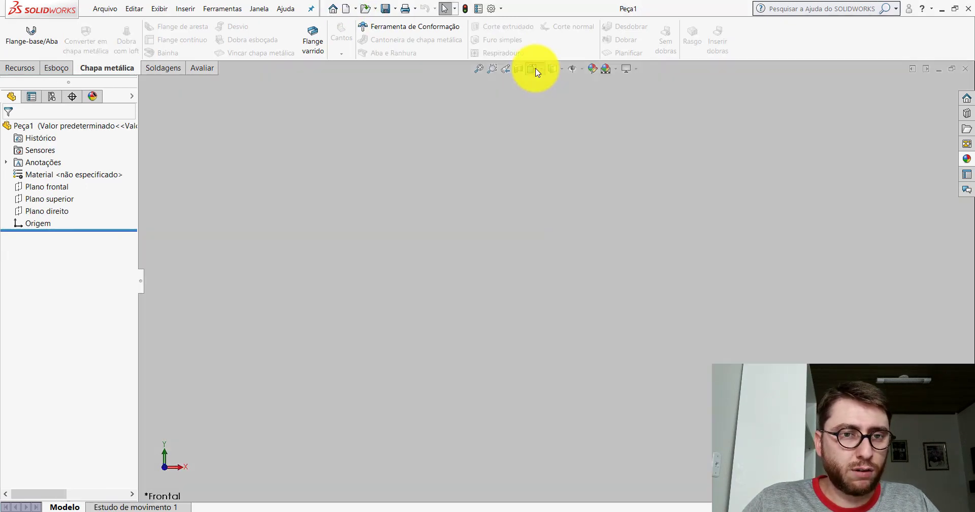
{"action": "left_click", "coordinate": [532, 69]}
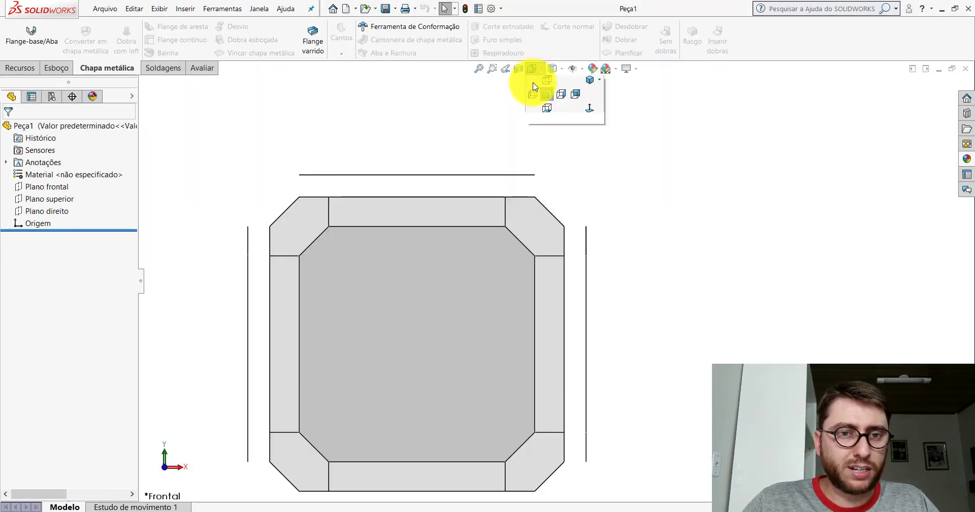
{"action": "left_click", "coordinate": [590, 101]}
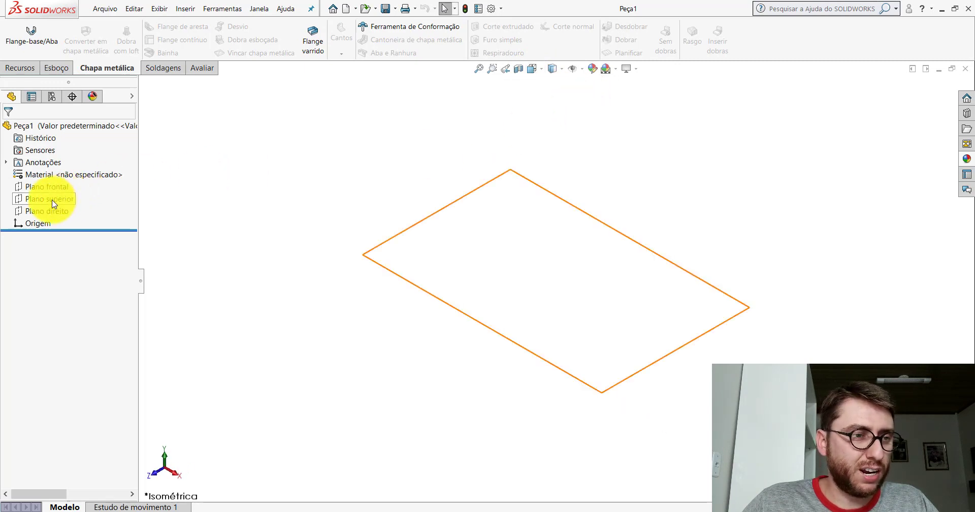
Sketch an open profile on the Top Plane: vertical line from origin, horizontal line, short drop.
{"action": "left_click", "coordinate": [61, 185]}
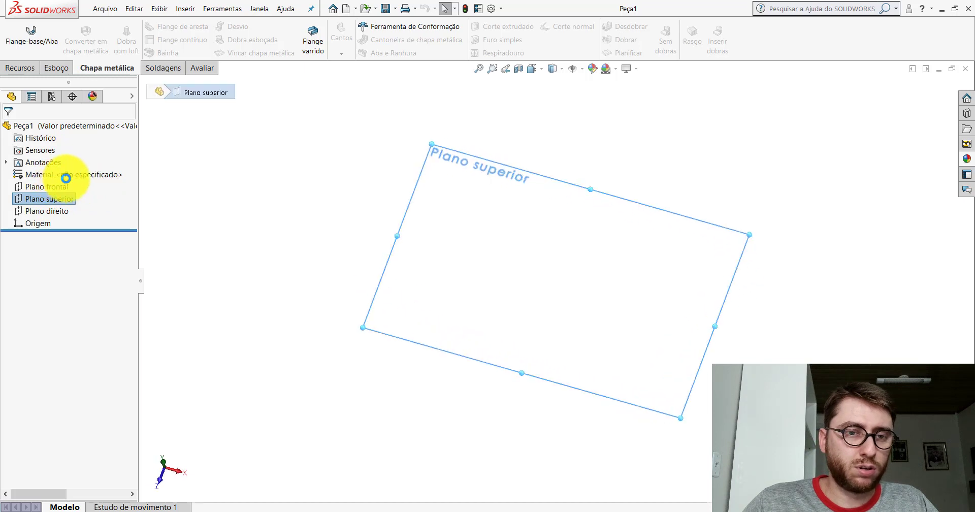
{"action": "left_click", "coordinate": [109, 28]}
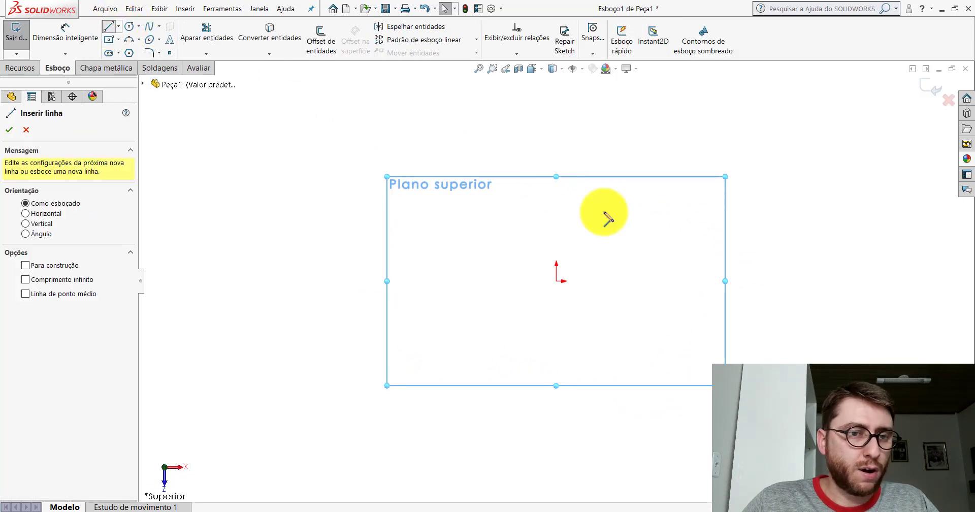
{"action": "left_click", "coordinate": [556, 281]}
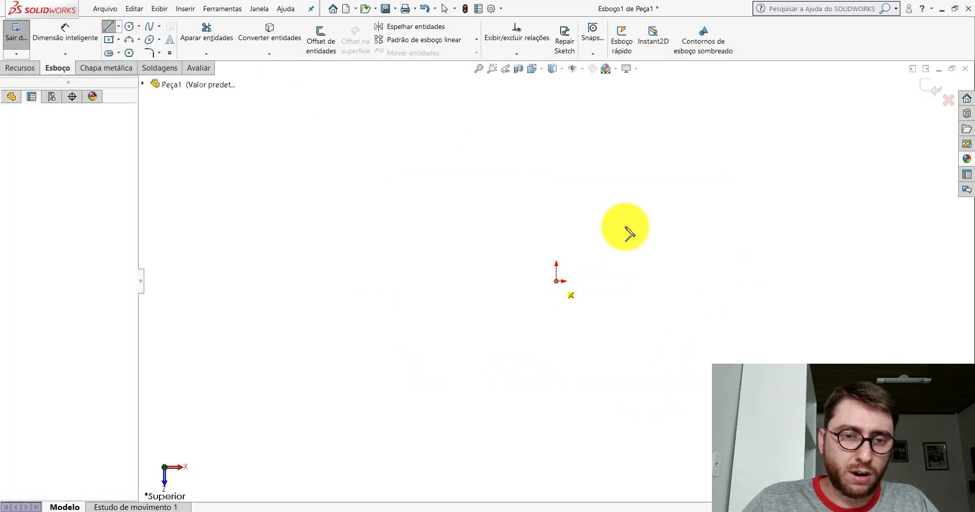
{"action": "left_click", "coordinate": [556, 110]}
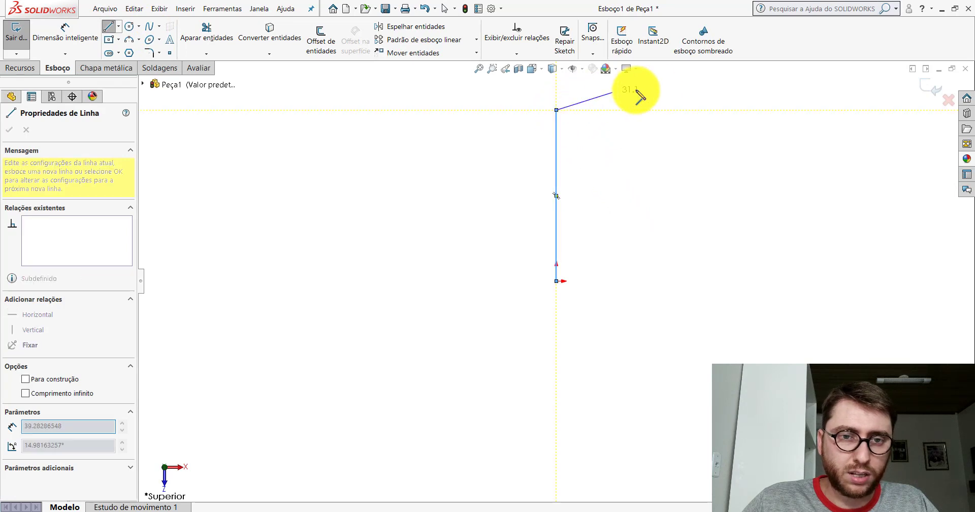
{"action": "left_click", "coordinate": [710, 110]}
{"action": "left_click", "coordinate": [710, 146]}
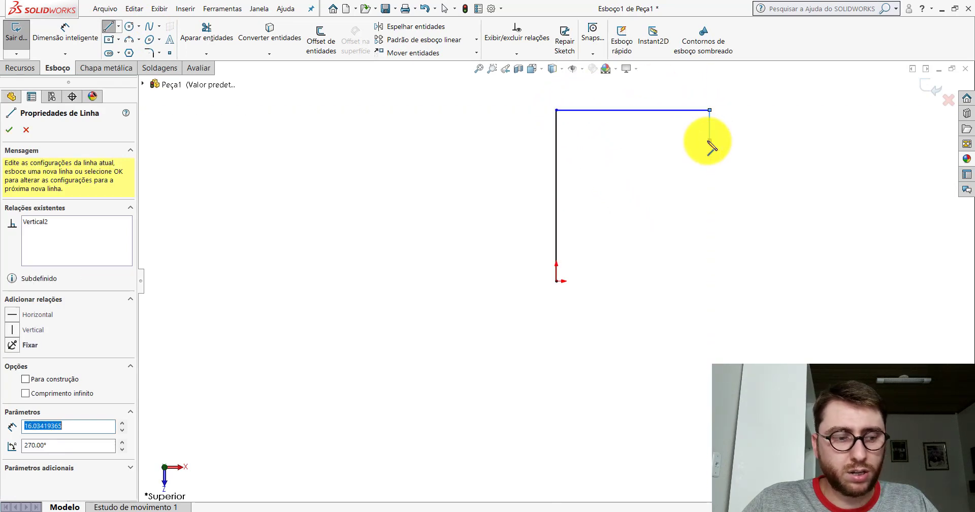
{"action": "key", "text": "Escape"}
{"action": "key", "text": "Escape"}
{"action": "key", "text": "f"}
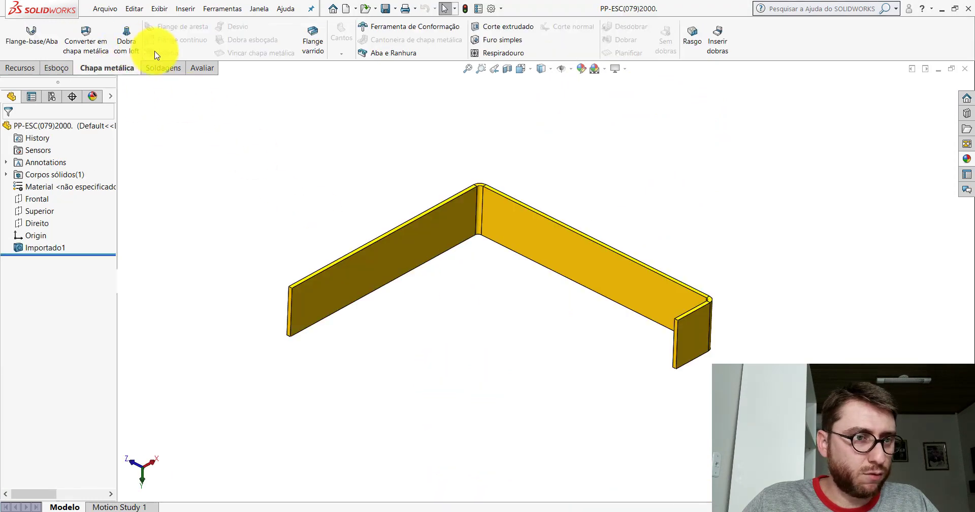
Measure the PP-ESC(079)2000 bracket's length between its end faces.
{"action": "left_click", "coordinate": [203, 70]}
{"action": "left_click", "coordinate": [122, 36]}
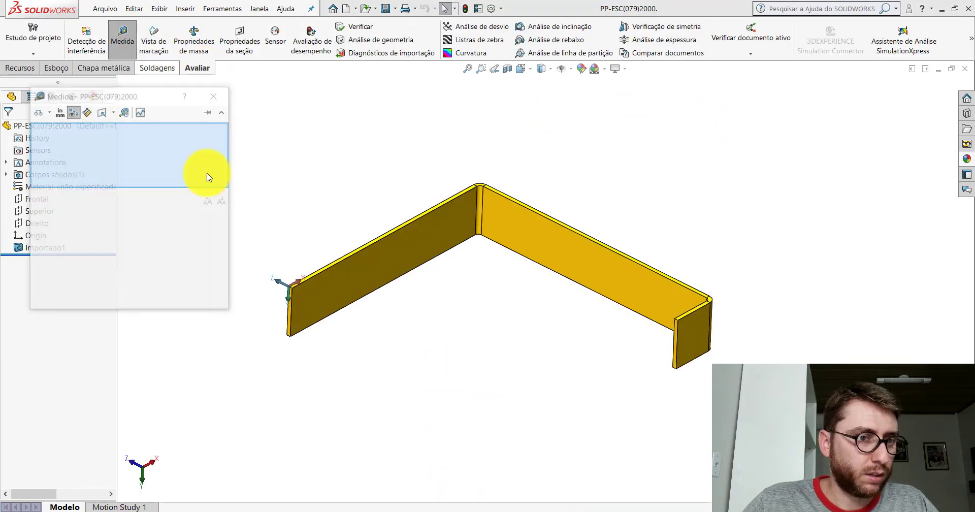
{"action": "left_click", "coordinate": [288, 311]}
{"action": "mouse_move", "coordinate": [285, 311]}
{"action": "middle_mouse_down"}
{"action": "mouse_move", "coordinate": [617, 168]}
{"action": "mouse_move", "coordinate": [675, 163]}
{"action": "middle_mouse_up"}
{"action": "left_click", "coordinate": [620, 173]}
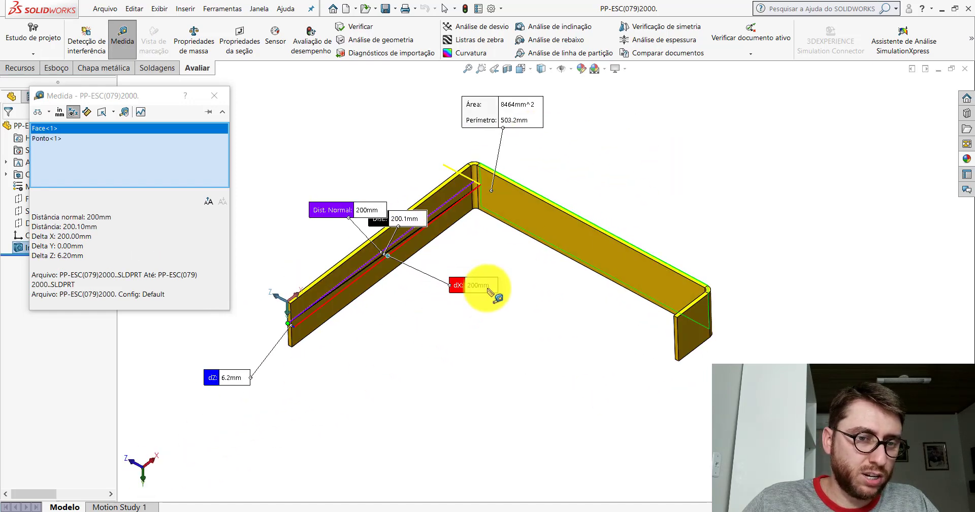
{"action": "key", "text": "Escape"}
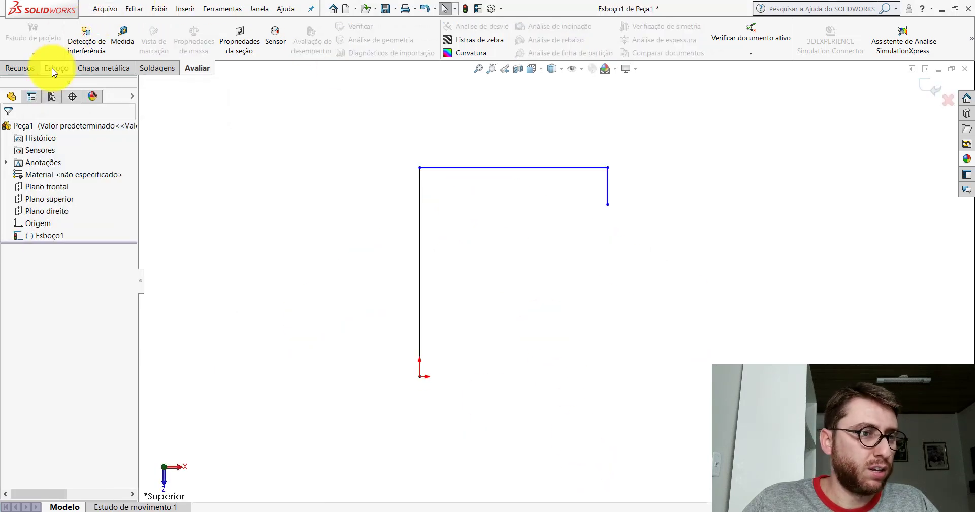
Dimension the Peça1 sketch's vertical line to 200 mm.
{"action": "left_click", "coordinate": [55, 68]}
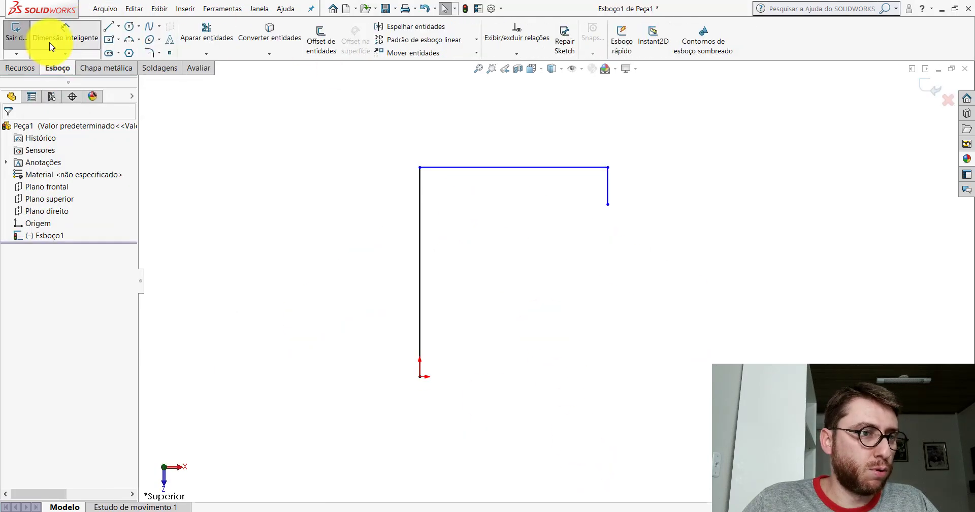
{"action": "left_click", "coordinate": [419, 236]}
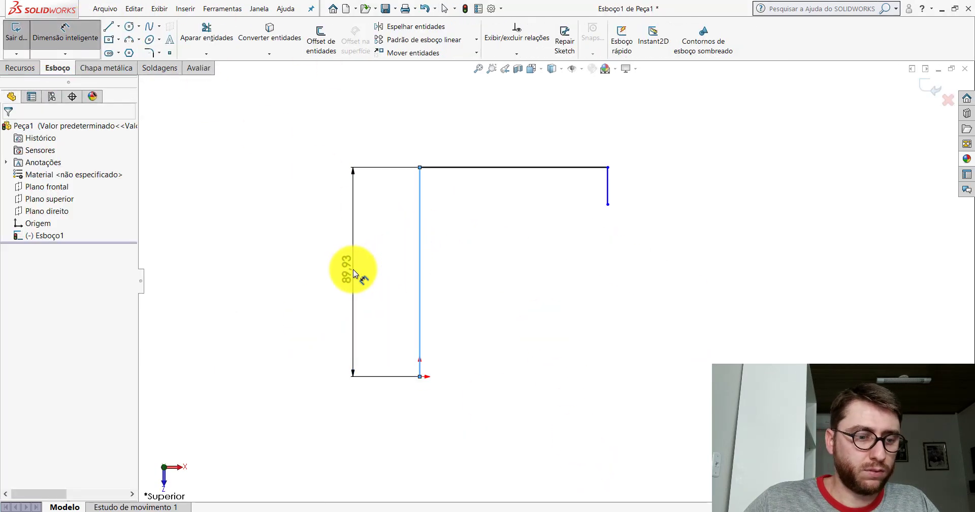
{"action": "left_click", "coordinate": [352, 269]}
{"action": "type", "text": "200"}
{"action": "key", "text": "Return"}
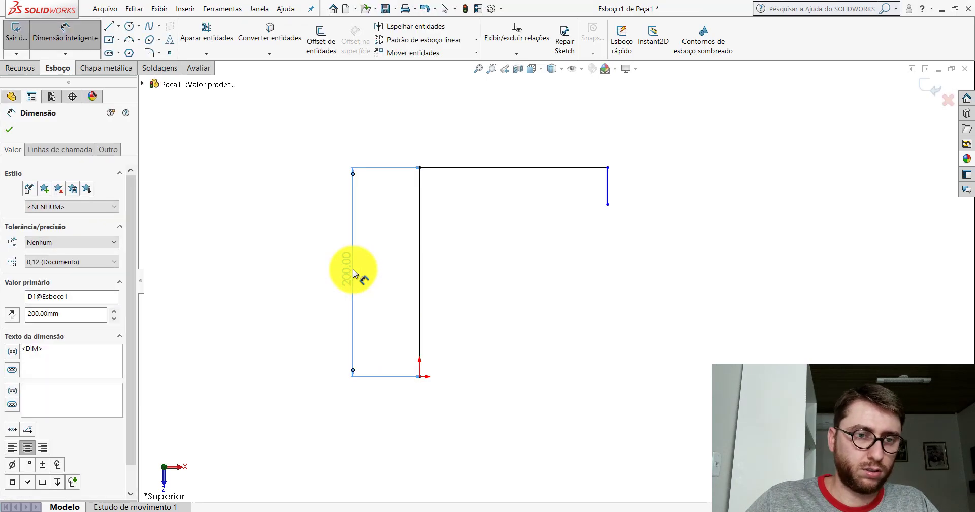
Measure the bracket's flange height, a 40 mm normal distance between faces.
{"action": "key", "text": "ctrl+Tab"}
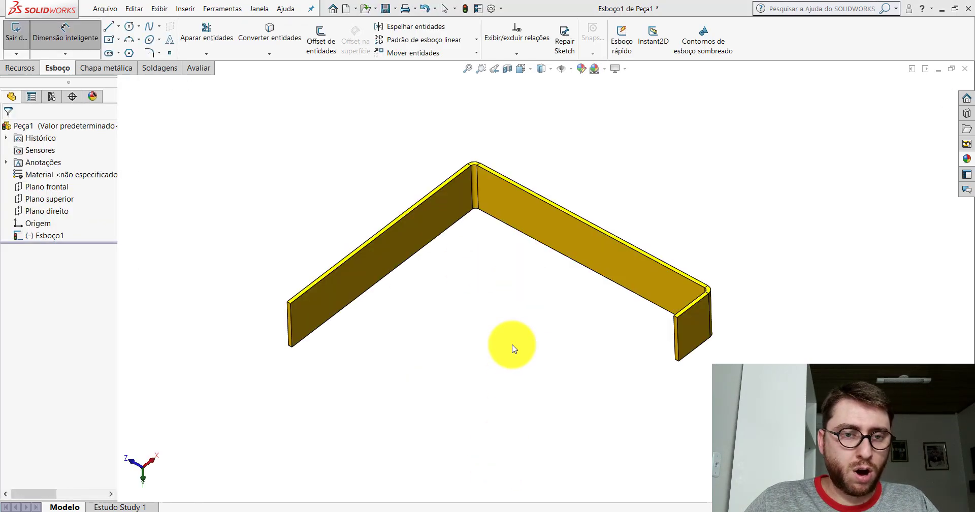
{"action": "left_click", "coordinate": [198, 68]}
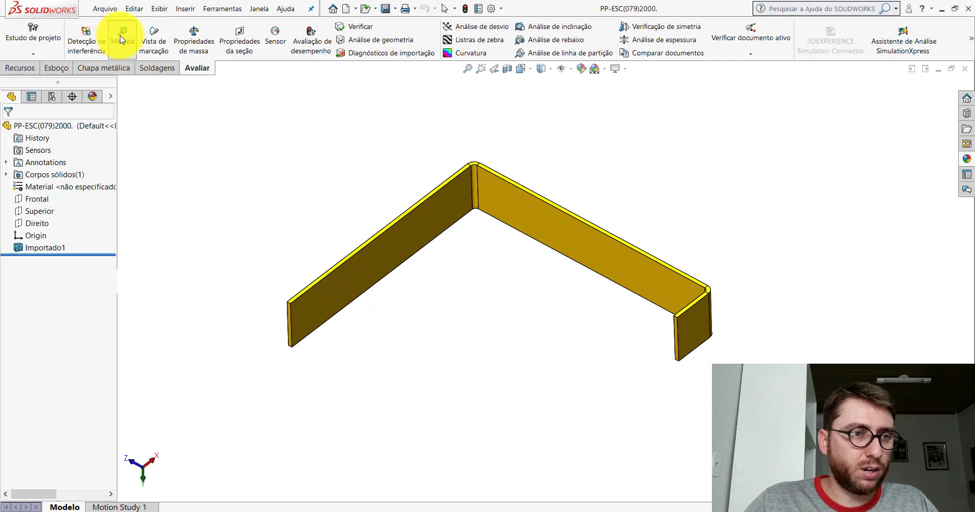
{"action": "left_click", "coordinate": [121, 39]}
{"action": "left_click", "coordinate": [706, 312]}
{"action": "mouse_move", "coordinate": [631, 203]}
{"action": "middle_mouse_down"}
{"action": "mouse_move", "coordinate": [526, 279]}
{"action": "mouse_move", "coordinate": [337, 265]}
{"action": "mouse_move", "coordinate": [262, 219]}
{"action": "middle_mouse_up"}
{"action": "left_click", "coordinate": [315, 253]}
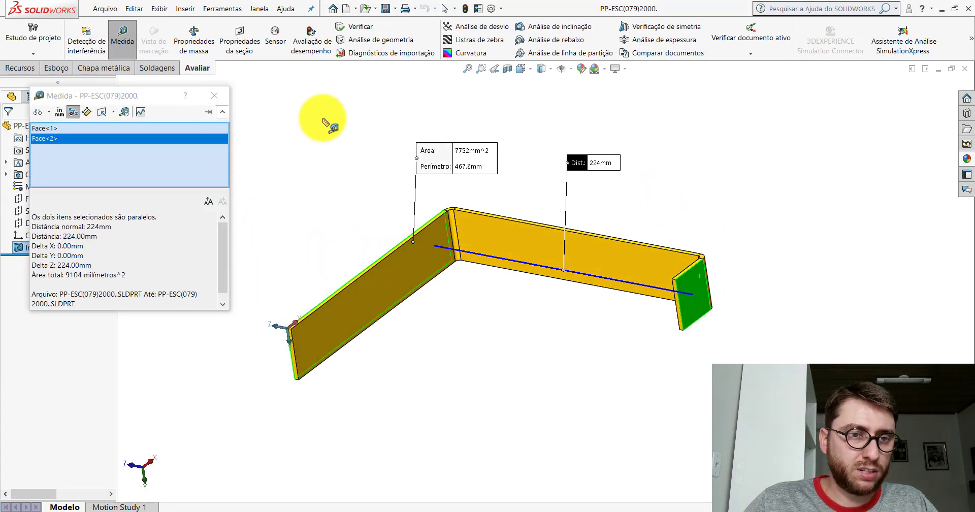
{"action": "left_click", "coordinate": [762, 283]}
{"action": "scroll", "coordinate": [762, 284], "scroll_direction": "down", "scroll_amount": 3}
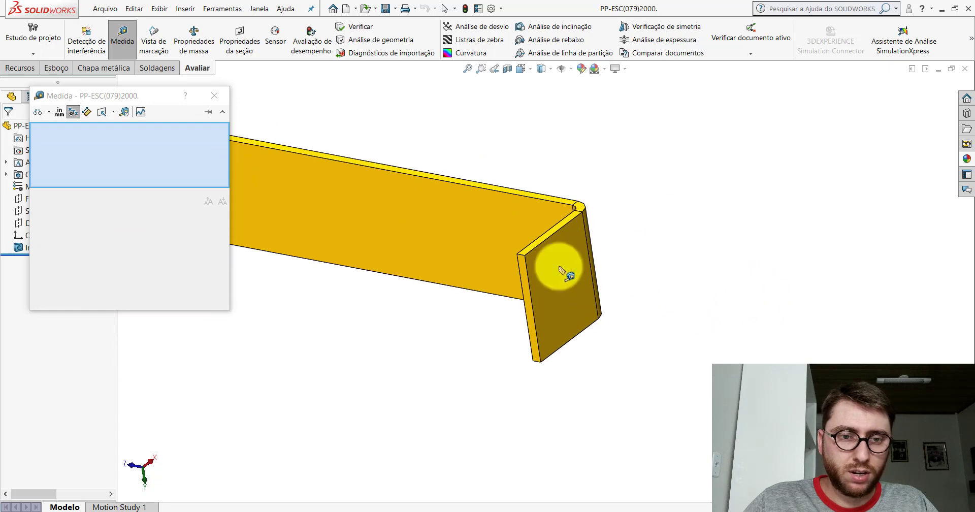
{"action": "left_click", "coordinate": [525, 269]}
{"action": "middle_click_drag", "start_coordinate": [518, 235], "coordinate": [453, 279]}
{"action": "left_click", "coordinate": [528, 233]}
{"action": "mouse_move", "coordinate": [528, 233]}
{"action": "middle_mouse_down"}
{"action": "mouse_move", "coordinate": [598, 228]}
{"action": "mouse_move", "coordinate": [544, 250]}
{"action": "mouse_move", "coordinate": [402, 214]}
{"action": "middle_mouse_up"}
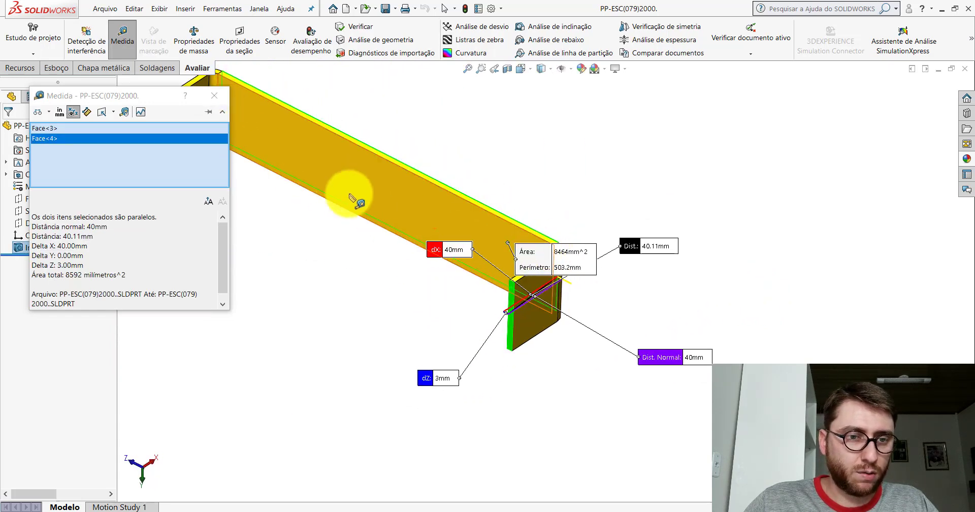
{"action": "left_click", "coordinate": [214, 95]}
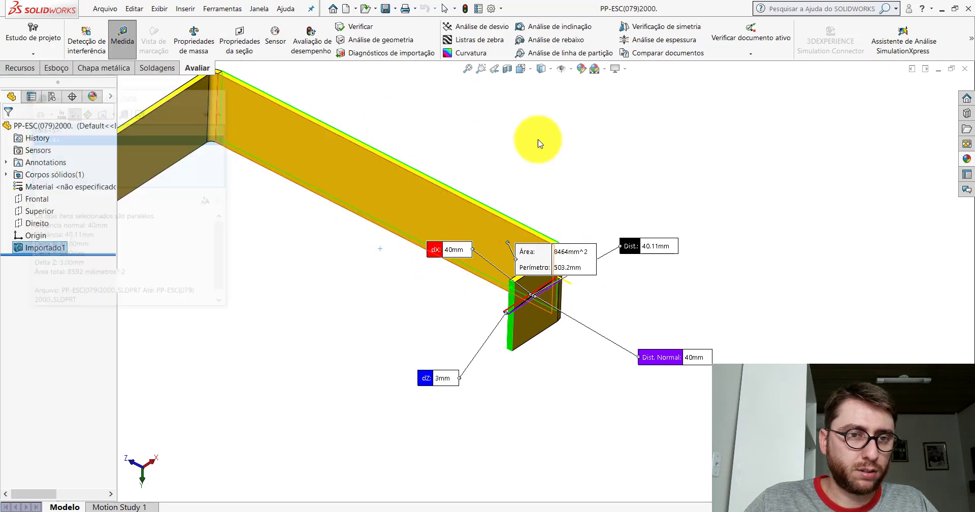
In Peça1's Esboço1, dimension the top line to 224 and the short right line to 40.
{"action": "left_click", "coordinate": [625, 475]}
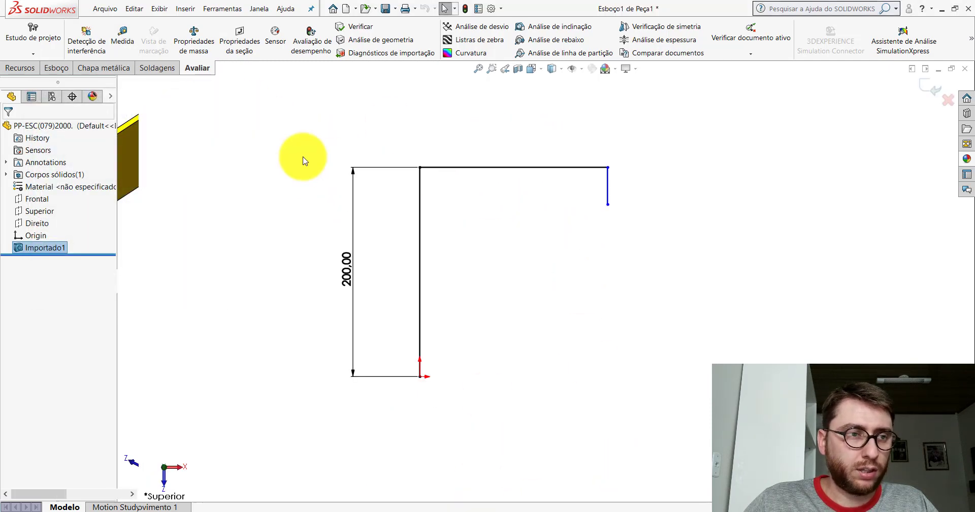
{"action": "left_click", "coordinate": [57, 68]}
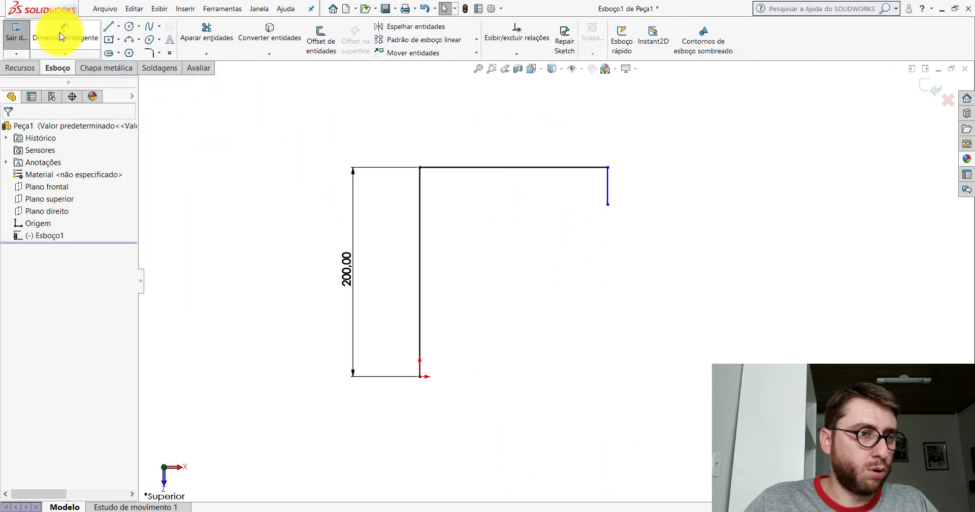
{"action": "left_click", "coordinate": [500, 167]}
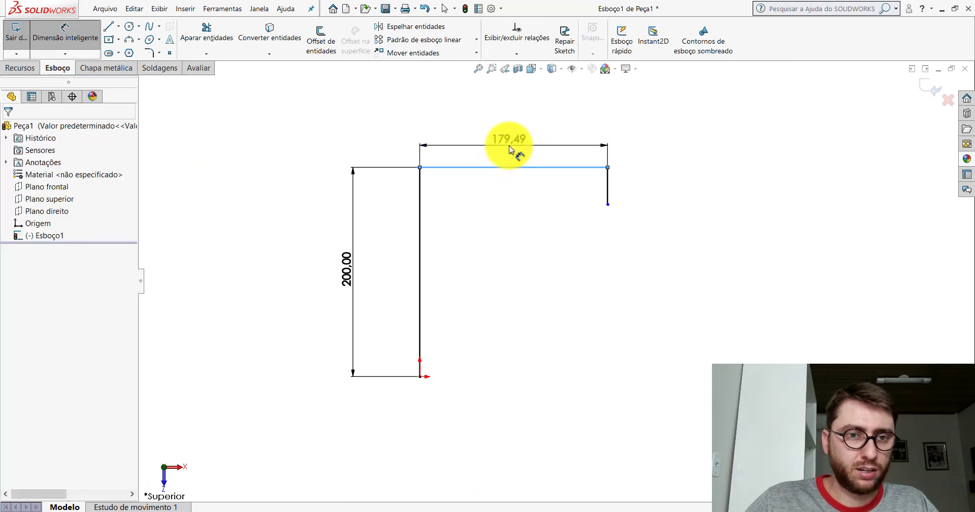
{"action": "left_click", "coordinate": [508, 146]}
{"action": "type", "text": "224"}
{"action": "key", "text": "Return"}
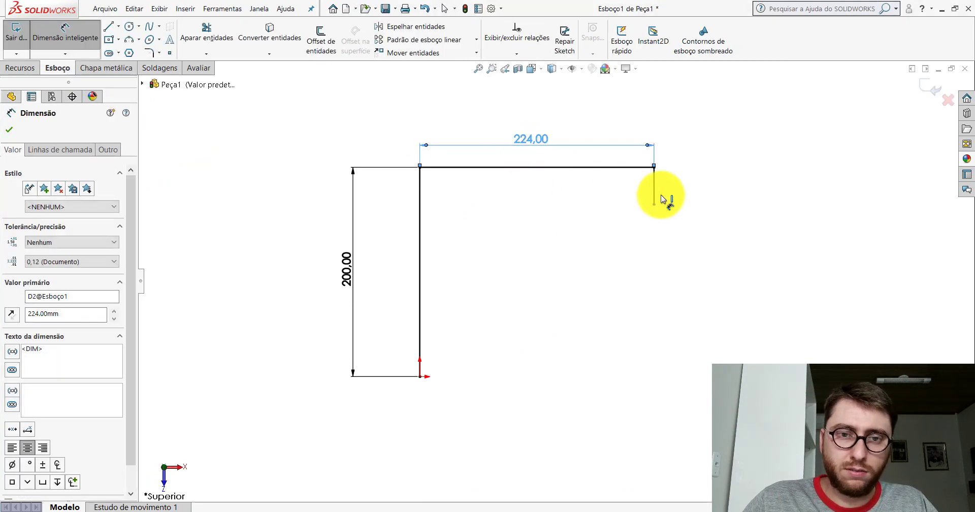
{"action": "left_click", "coordinate": [656, 186]}
{"action": "left_click", "coordinate": [684, 181]}
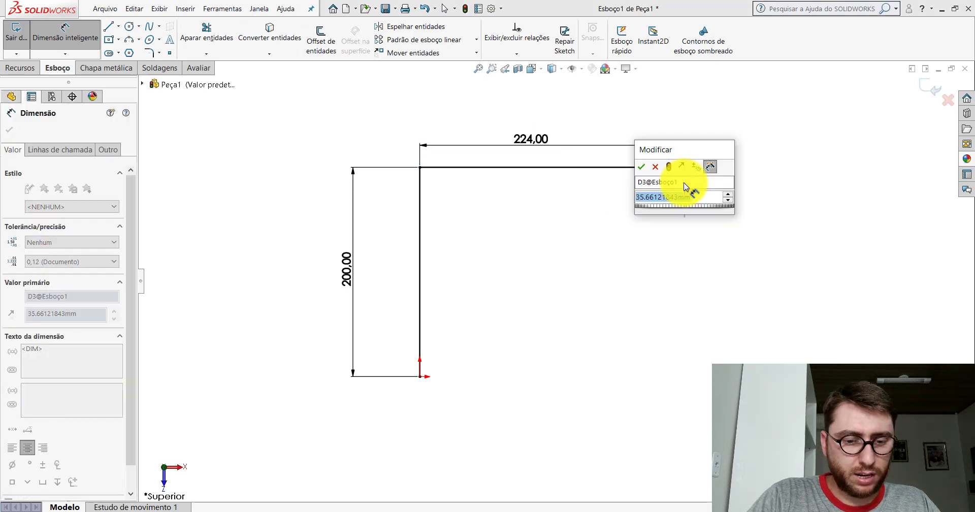
{"action": "type", "text": "40"}
{"action": "key", "text": "Return"}
{"action": "left_click", "coordinate": [545, 305]}
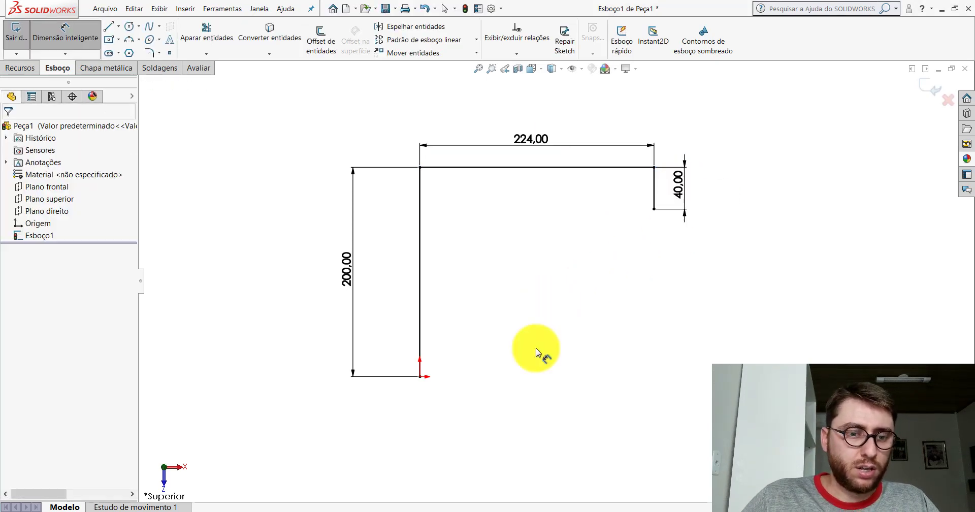
{"action": "left_click", "coordinate": [470, 492]}
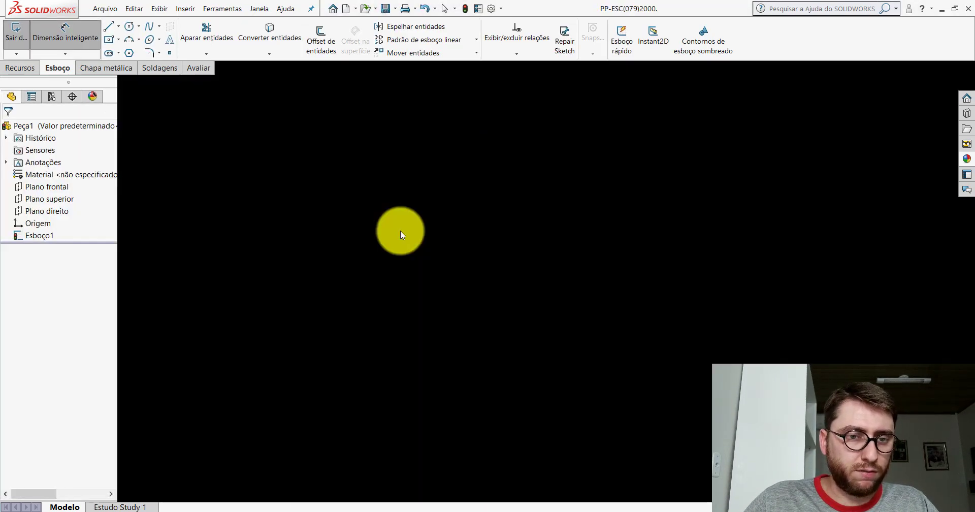
{"action": "scroll", "coordinate": [477, 229], "scroll_direction": "up", "scroll_amount": 3}
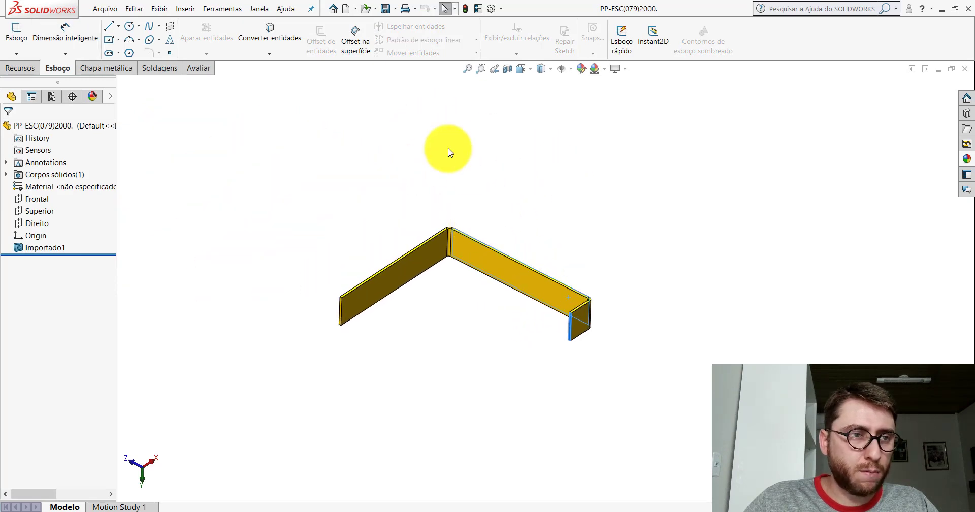
{"action": "left_click", "coordinate": [198, 67]}
{"action": "left_click", "coordinate": [122, 38]}
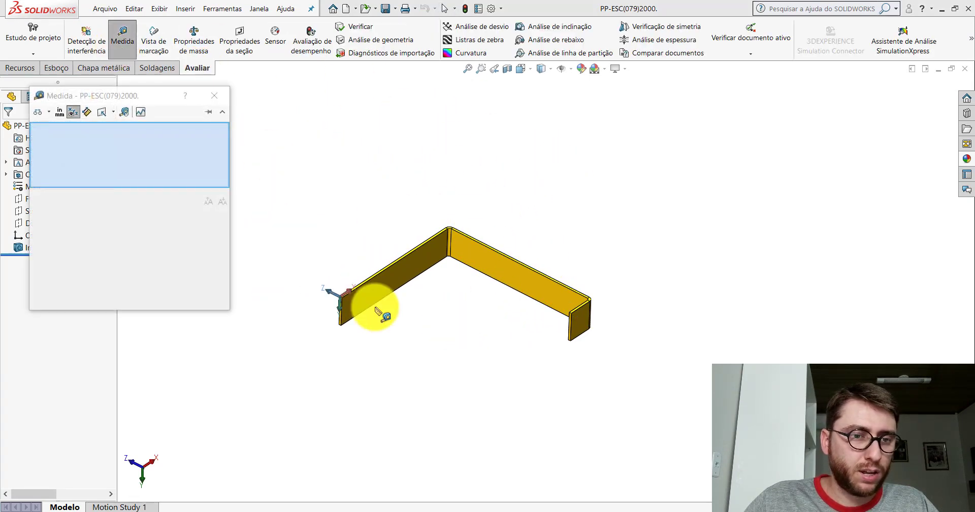
{"action": "scroll", "coordinate": [376, 311], "scroll_direction": "down", "scroll_amount": 4}
{"action": "scroll", "coordinate": [766, 286], "scroll_direction": "up", "scroll_amount": 2}
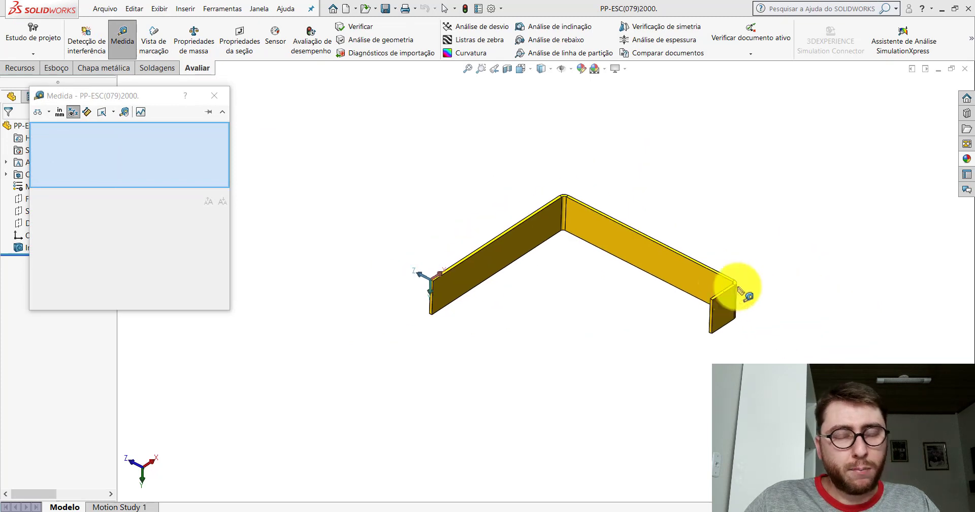
{"action": "scroll", "coordinate": [479, 283], "scroll_direction": "down", "scroll_amount": 1}
{"action": "scroll", "coordinate": [412, 301], "scroll_direction": "down", "scroll_amount": 3}
{"action": "left_click", "coordinate": [400, 296]}
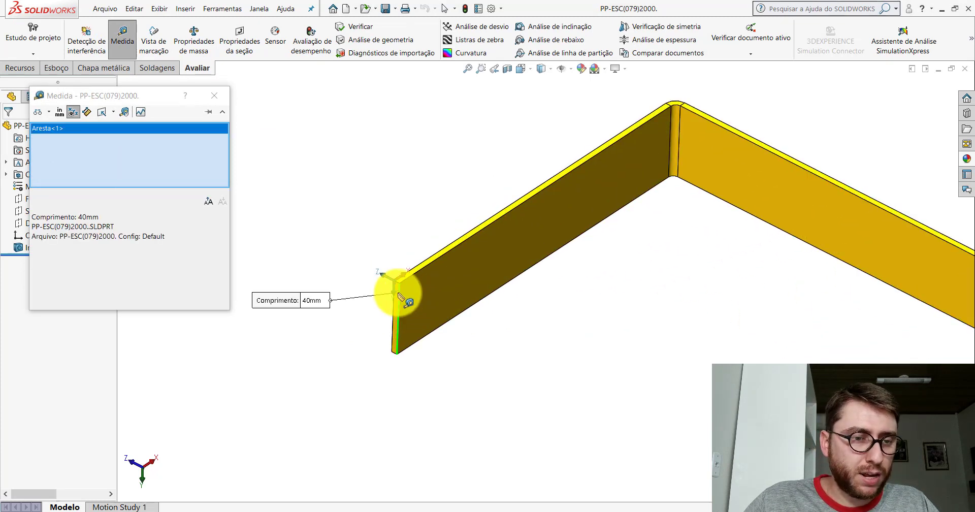
{"action": "left_click", "coordinate": [375, 230]}
{"action": "scroll", "coordinate": [531, 253], "scroll_direction": "up", "scroll_amount": 2}
{"action": "scroll", "coordinate": [541, 258], "scroll_direction": "up", "scroll_amount": 1}
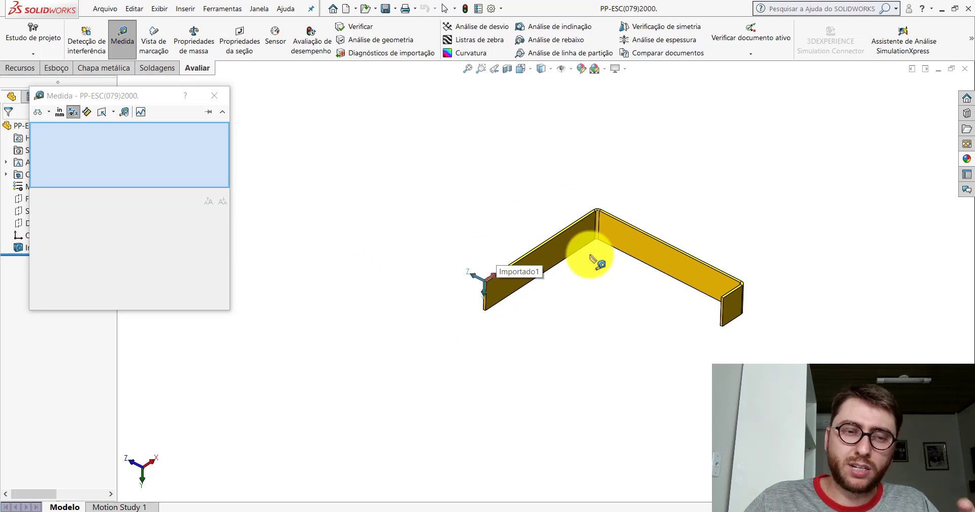
{"action": "middle_click_drag", "start_coordinate": [563, 264], "coordinate": [570, 265], "text": "ctrl"}
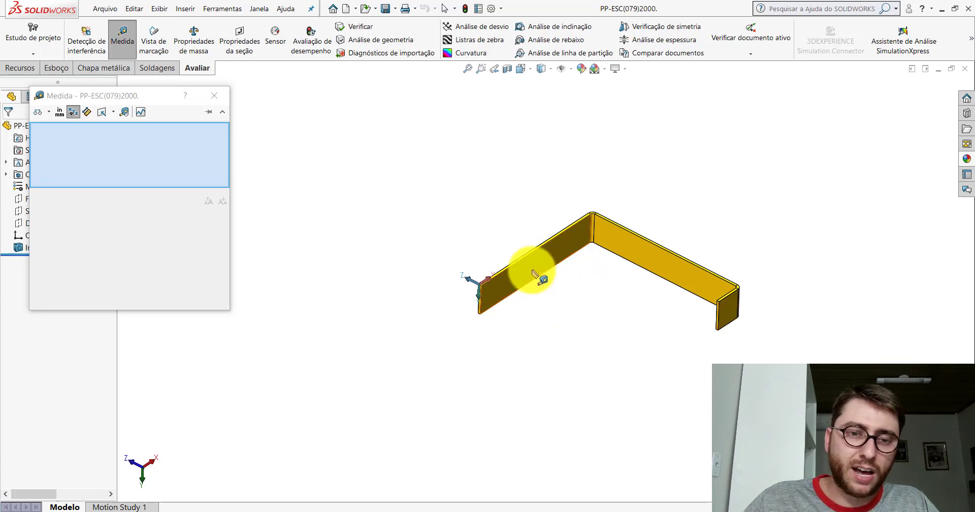
{"action": "scroll", "coordinate": [538, 269], "scroll_direction": "down", "scroll_amount": 2}
{"action": "scroll", "coordinate": [819, 315], "scroll_direction": "up", "scroll_amount": 2}
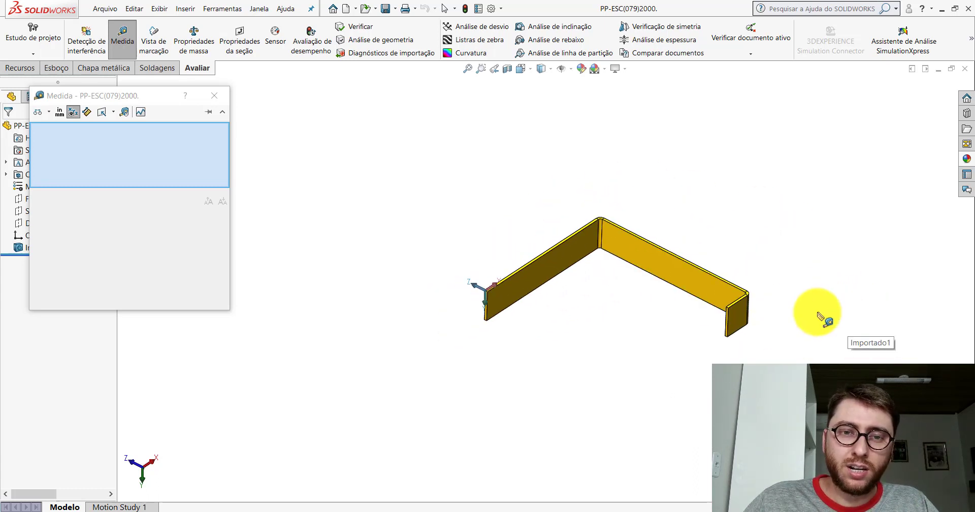
{"action": "scroll", "coordinate": [782, 315], "scroll_direction": "down", "scroll_amount": 2}
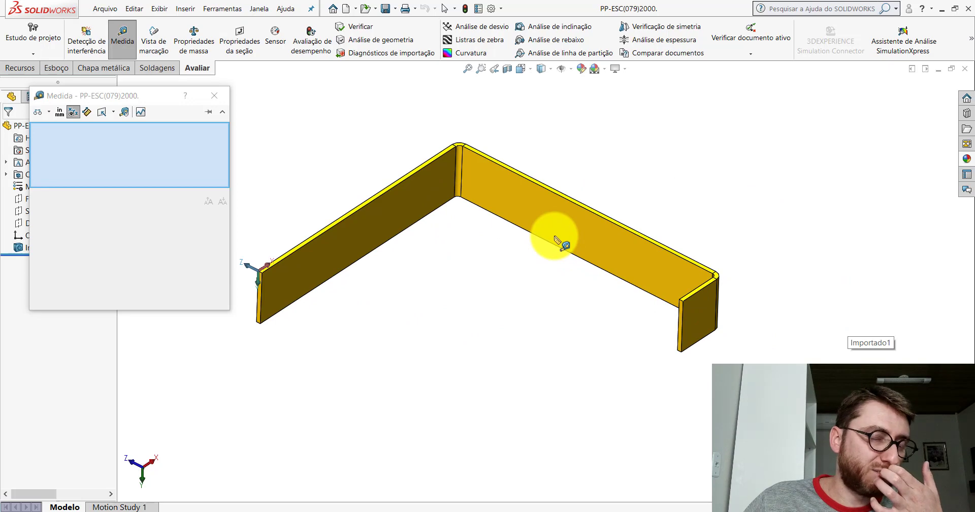
{"action": "scroll", "coordinate": [307, 281], "scroll_direction": "down", "scroll_amount": 2}
{"action": "scroll", "coordinate": [322, 281], "scroll_direction": "down", "scroll_amount": 3}
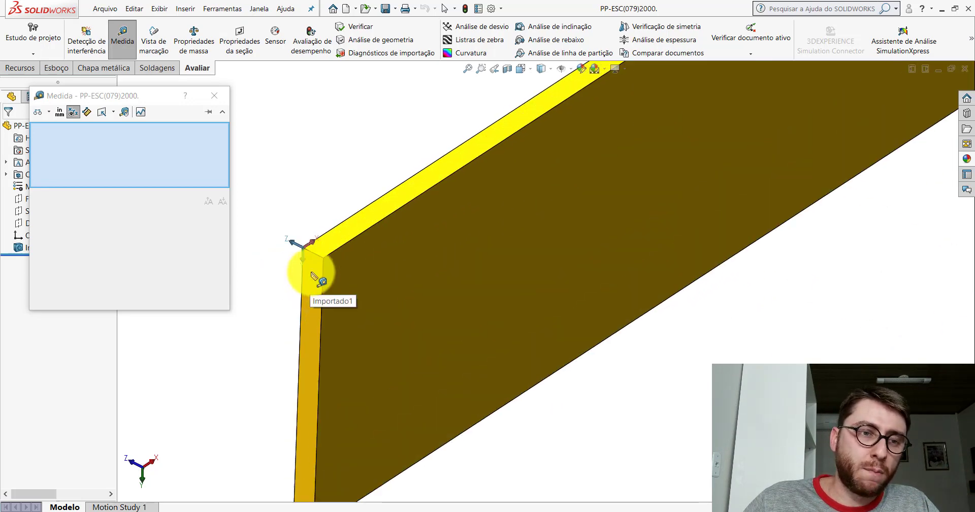
{"action": "left_click", "coordinate": [321, 260]}
{"action": "scroll", "coordinate": [389, 264], "scroll_direction": "up", "scroll_amount": 3}
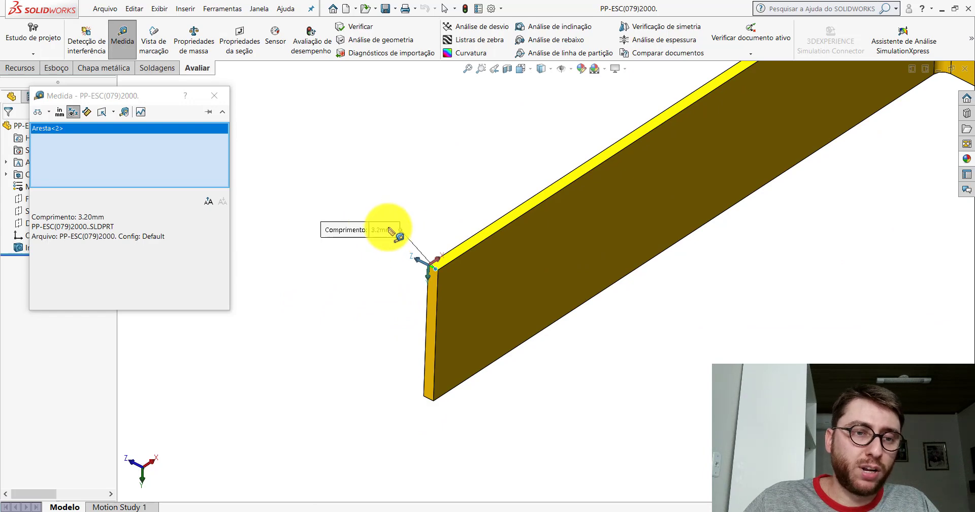
{"action": "left_click", "coordinate": [218, 101]}
{"action": "scroll", "coordinate": [716, 263], "scroll_direction": "up", "scroll_amount": 3}
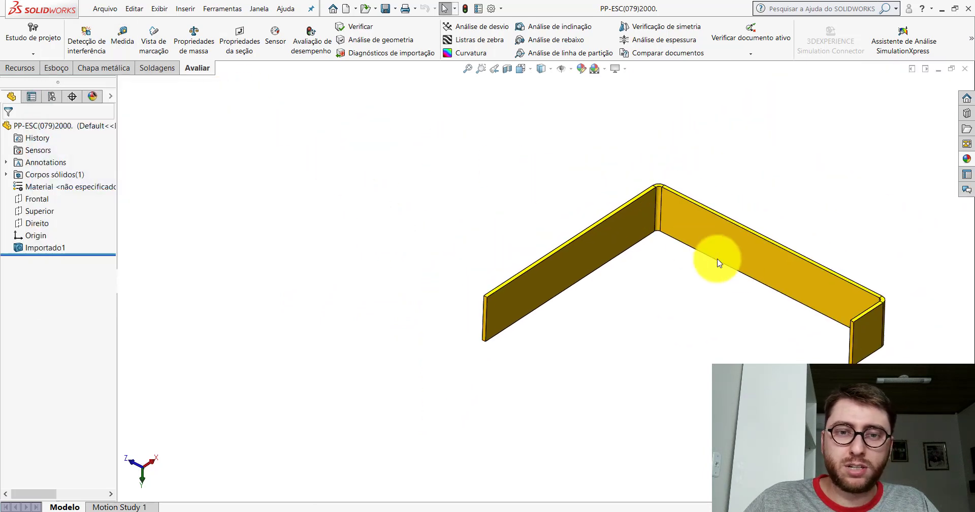
{"action": "scroll", "coordinate": [740, 287], "scroll_direction": "up", "scroll_amount": 2}
Show the Chapa metálica ribbon tab and switch back to the Esboço1 de Peça1 window.
{"action": "scroll", "coordinate": [467, 303], "scroll_direction": "down", "scroll_amount": 2}
{"action": "scroll", "coordinate": [468, 303], "scroll_direction": "down", "scroll_amount": 2}
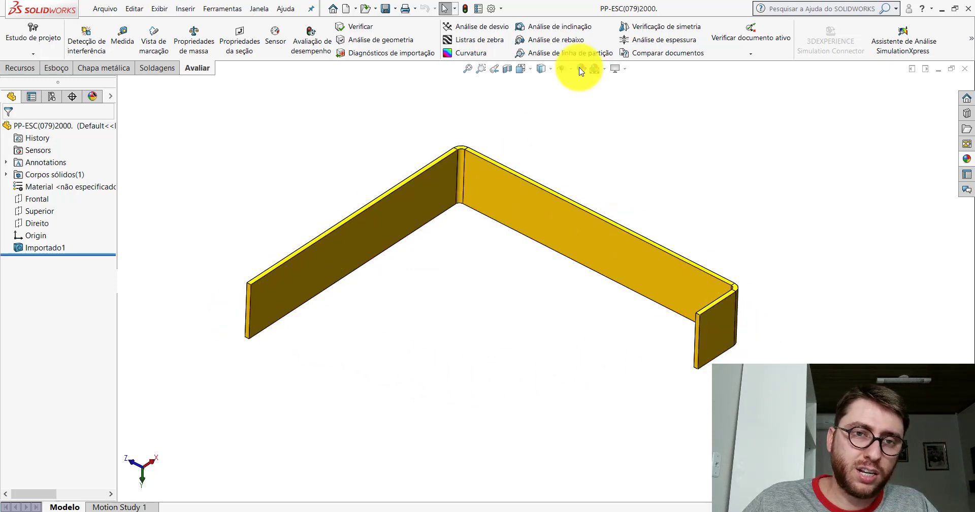
{"action": "left_click", "coordinate": [89, 68]}
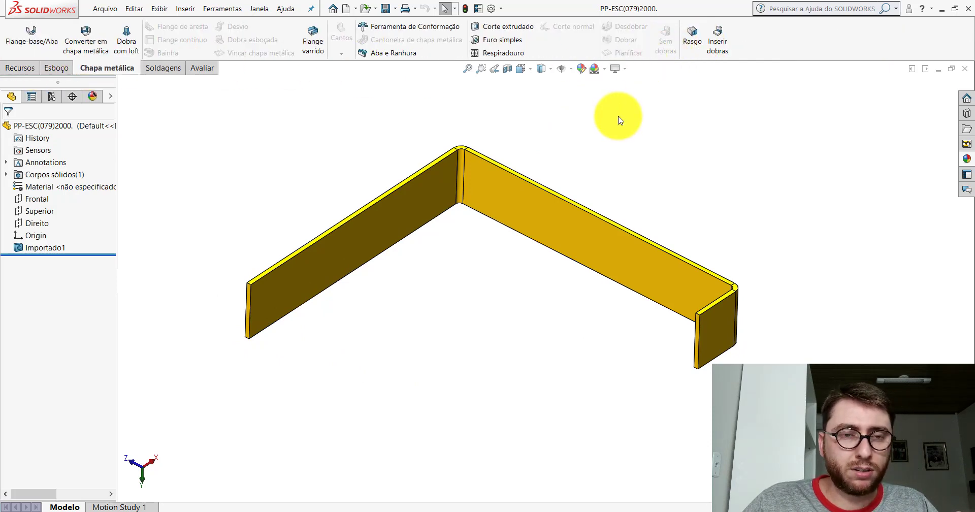
{"action": "scroll", "coordinate": [603, 181], "scroll_direction": "up", "scroll_amount": 2}
{"action": "scroll", "coordinate": [584, 185], "scroll_direction": "up", "scroll_amount": 1}
{"action": "scroll", "coordinate": [604, 254], "scroll_direction": "down", "scroll_amount": 3}
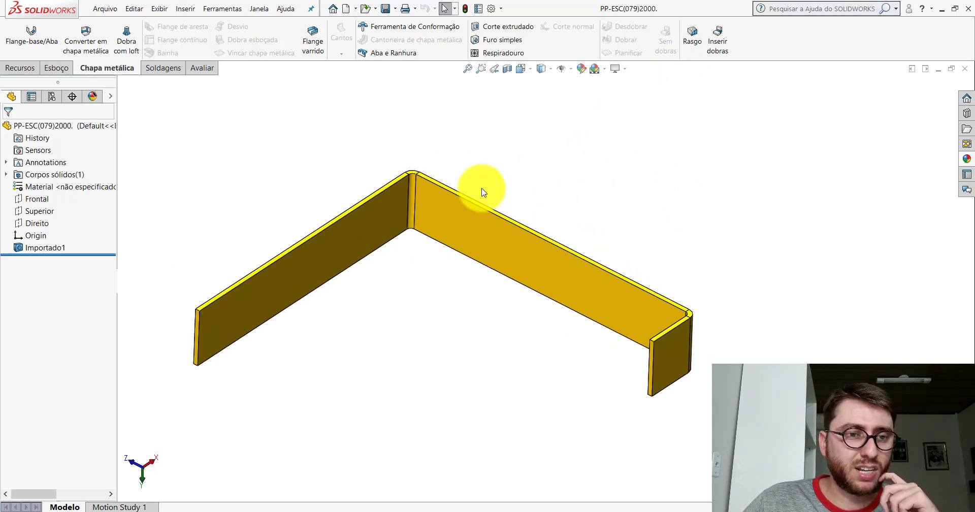
{"action": "scroll", "coordinate": [545, 281], "scroll_direction": "up", "scroll_amount": 2}
{"action": "scroll", "coordinate": [471, 277], "scroll_direction": "down", "scroll_amount": 2}
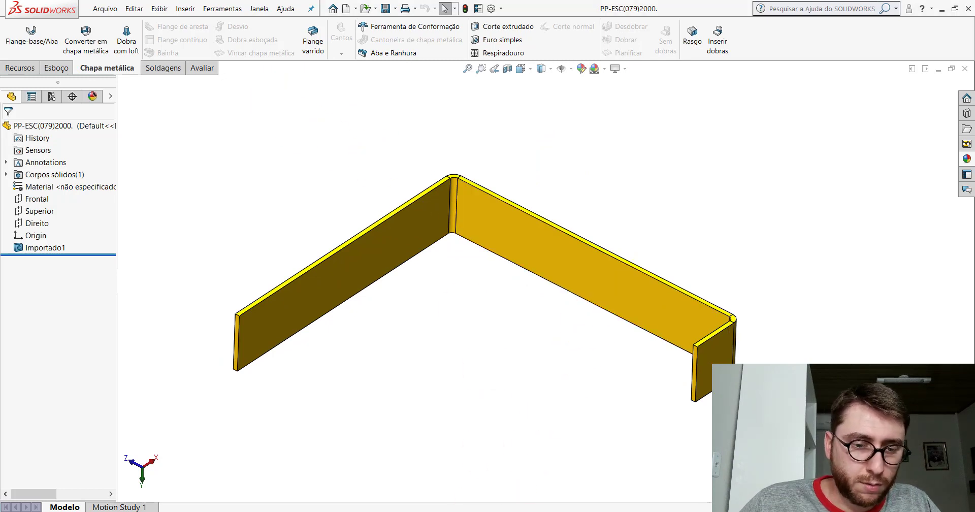
{"action": "left_click", "coordinate": [581, 497]}
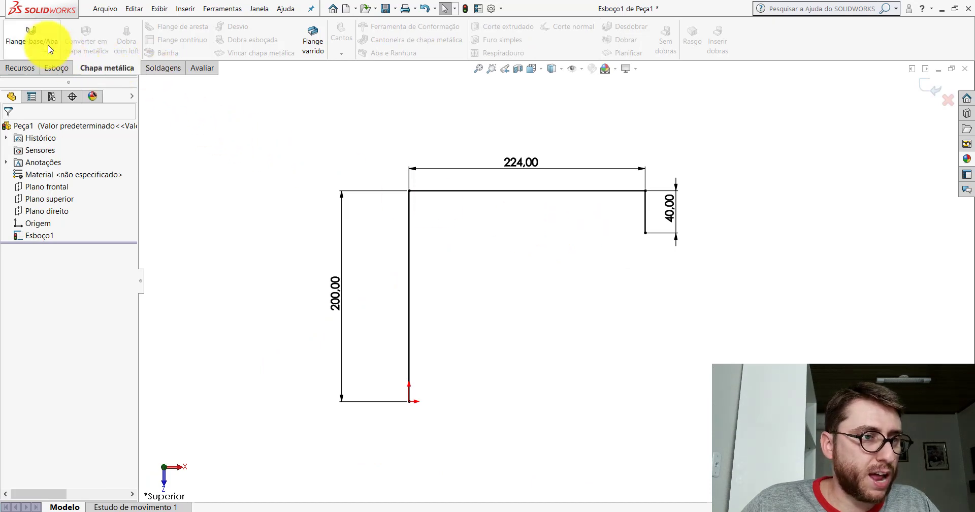
Start a base flange from the sketch with a 3 mm value and 40 mm depth.
{"action": "left_click", "coordinate": [43, 47]}
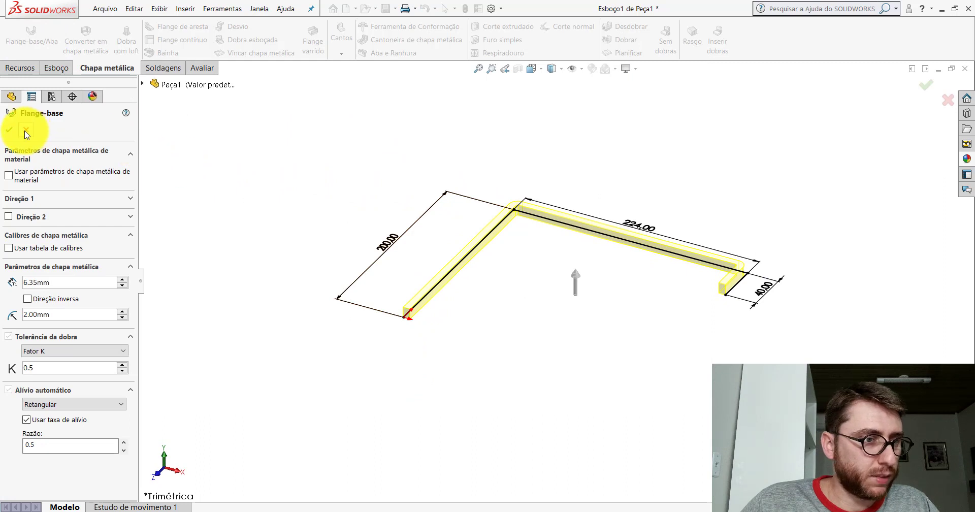
{"action": "double_click", "coordinate": [48, 282]}
{"action": "type", "text": "3.2"}
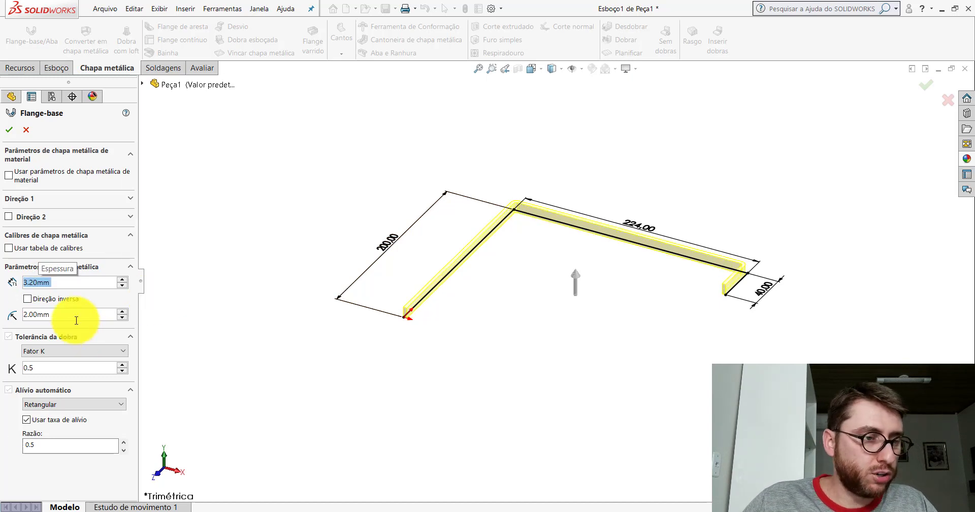
{"action": "type", "text": "3"}
{"action": "key", "text": "Return"}
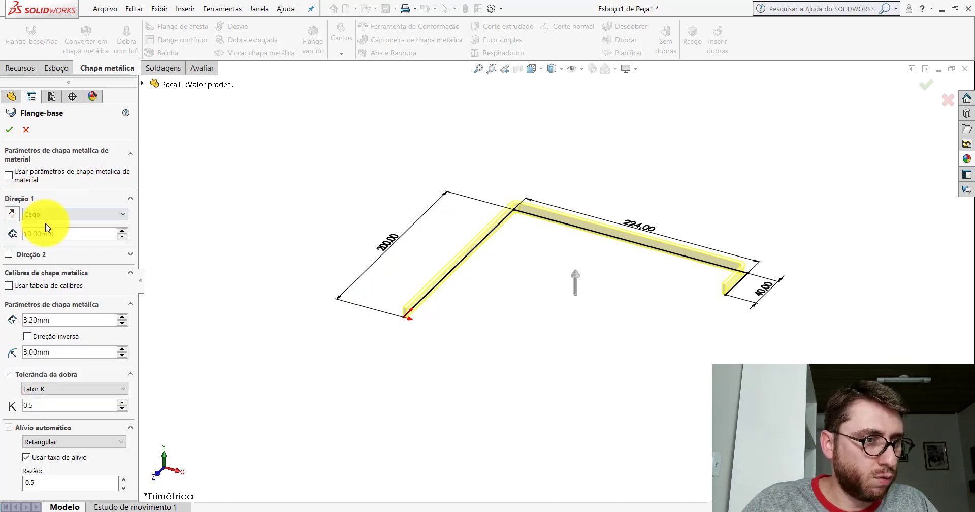
{"action": "type", "text": "40"}
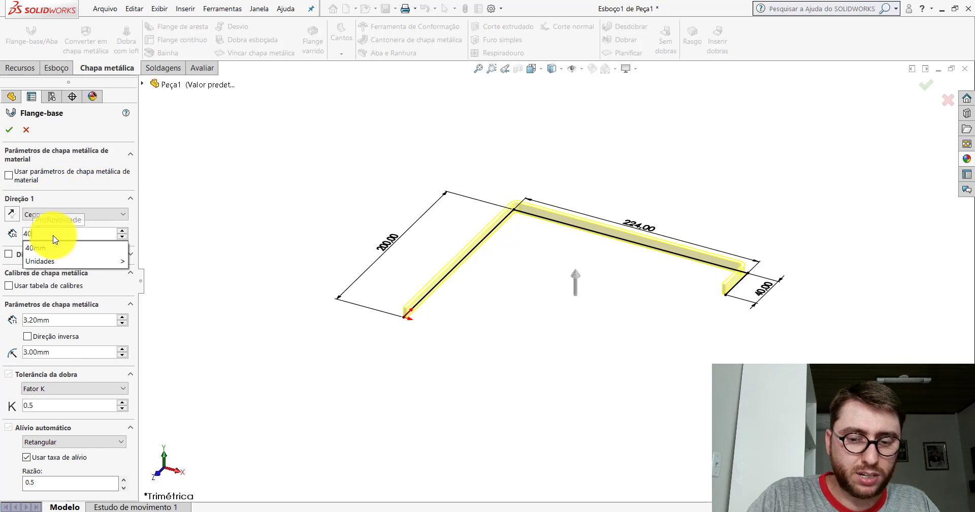
{"action": "key", "text": "Return"}
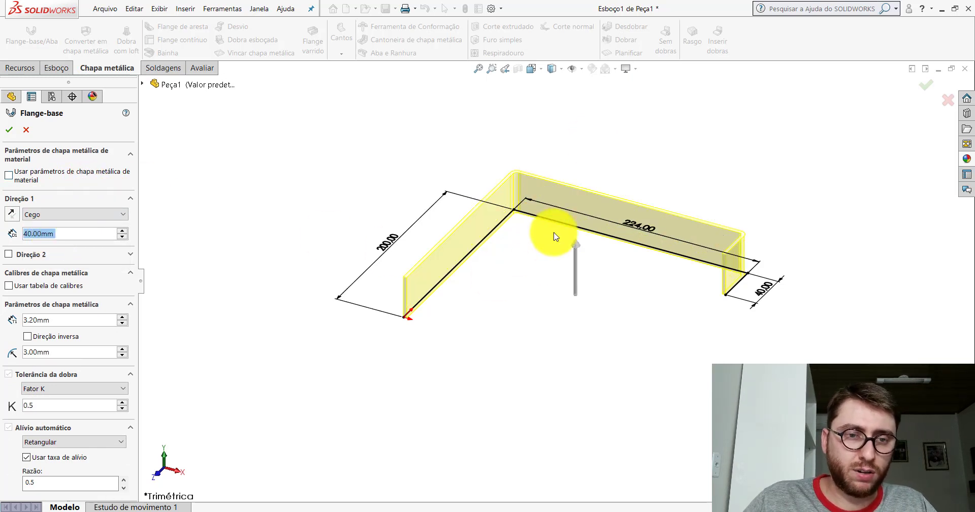
Inspect the flange preview and test Reverse Direction, keeping the thickness on its original side.
{"action": "middle_click_drag", "start_coordinate": [556, 234], "coordinate": [542, 397]}
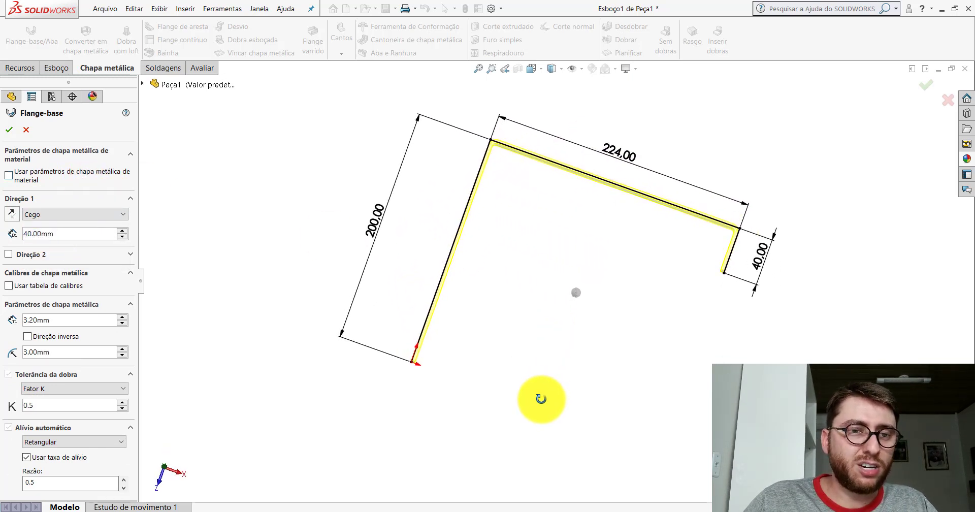
{"action": "scroll", "coordinate": [515, 208], "scroll_direction": "down", "scroll_amount": 5}
{"action": "scroll", "coordinate": [510, 218], "scroll_direction": "up", "scroll_amount": 2}
{"action": "scroll", "coordinate": [505, 236], "scroll_direction": "down", "scroll_amount": 2}
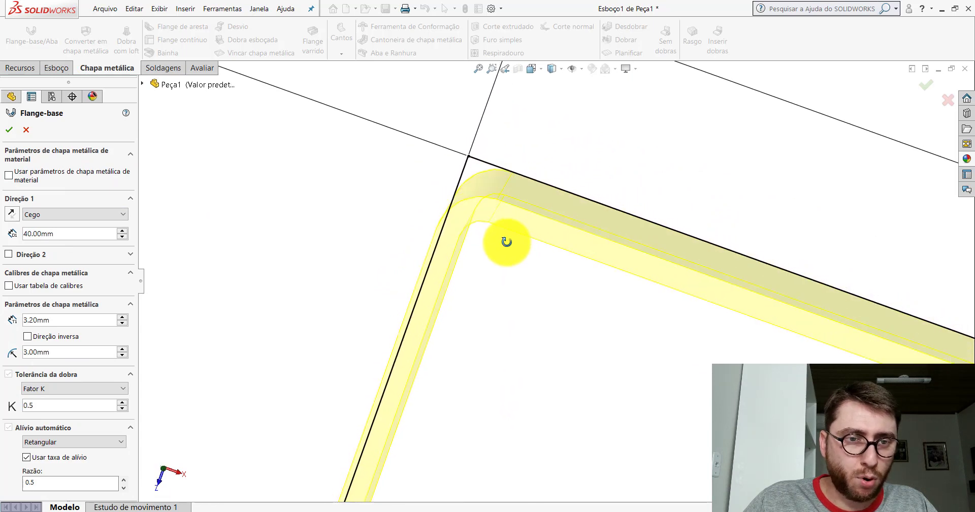
{"action": "scroll", "coordinate": [515, 203], "scroll_direction": "down", "scroll_amount": 1}
{"action": "scroll", "coordinate": [508, 183], "scroll_direction": "up", "scroll_amount": 2}
{"action": "scroll", "coordinate": [569, 315], "scroll_direction": "up", "scroll_amount": 3}
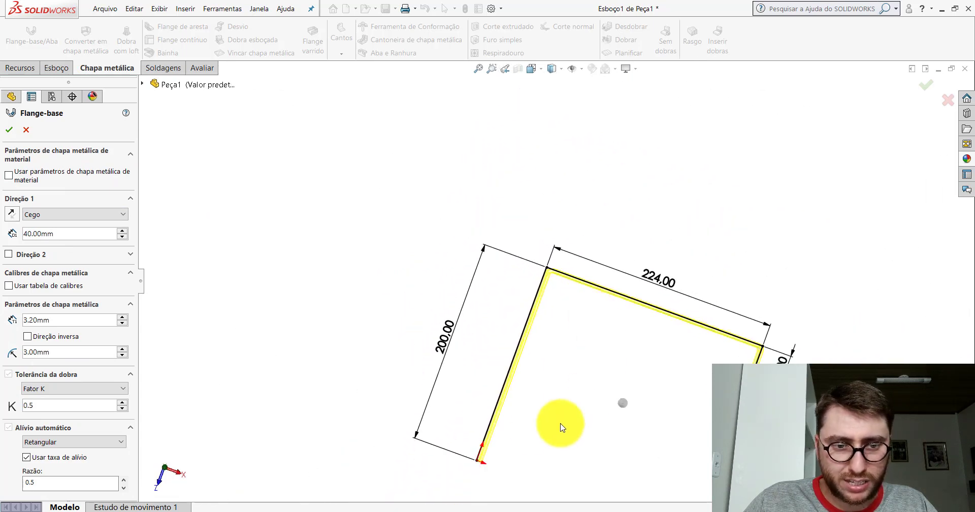
{"action": "scroll", "coordinate": [752, 320], "scroll_direction": "down", "scroll_amount": 1}
{"action": "scroll", "coordinate": [561, 333], "scroll_direction": "down", "scroll_amount": 3}
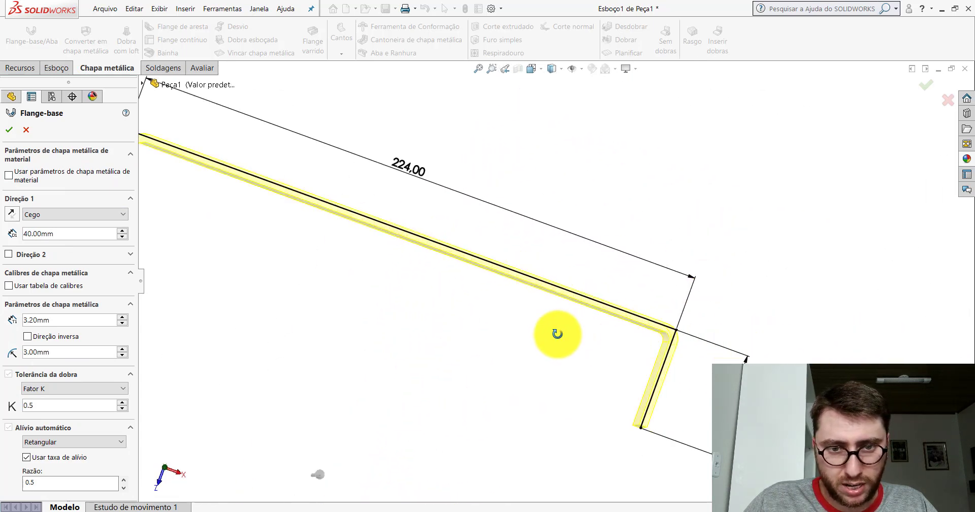
{"action": "scroll", "coordinate": [674, 360], "scroll_direction": "down", "scroll_amount": 1}
{"action": "scroll", "coordinate": [673, 357], "scroll_direction": "down", "scroll_amount": 2}
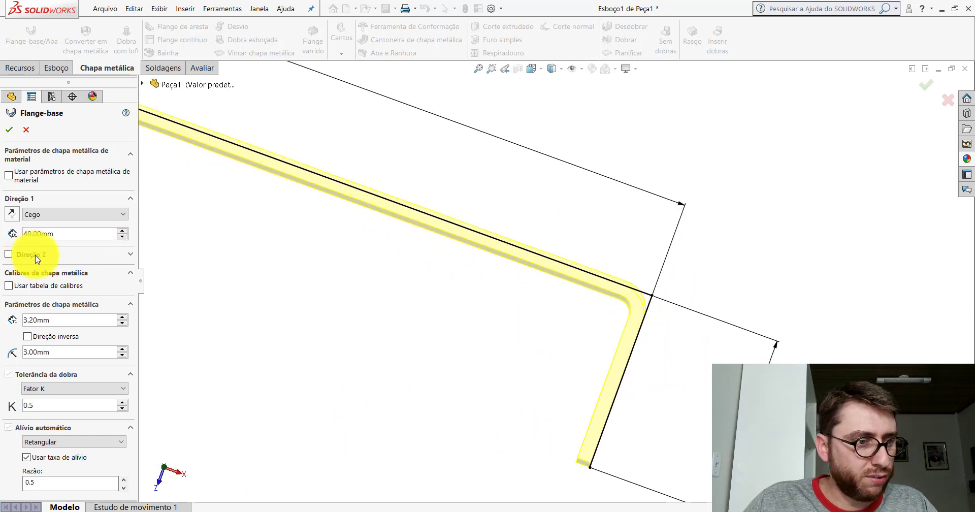
{"action": "left_click", "coordinate": [28, 338]}
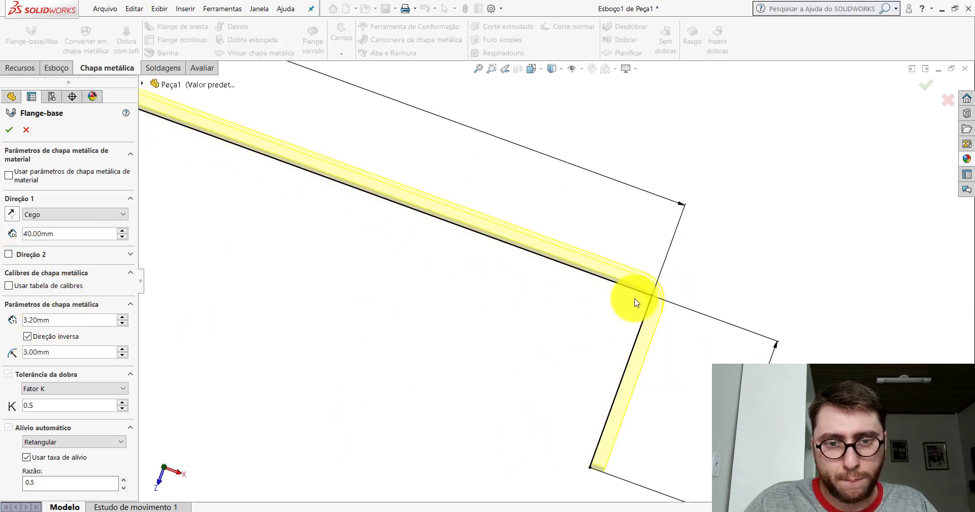
{"action": "mouse_move", "coordinate": [609, 309]}
{"action": "middle_mouse_down"}
{"action": "mouse_move", "coordinate": [612, 318]}
{"action": "mouse_move", "coordinate": [605, 308]}
{"action": "middle_mouse_up"}
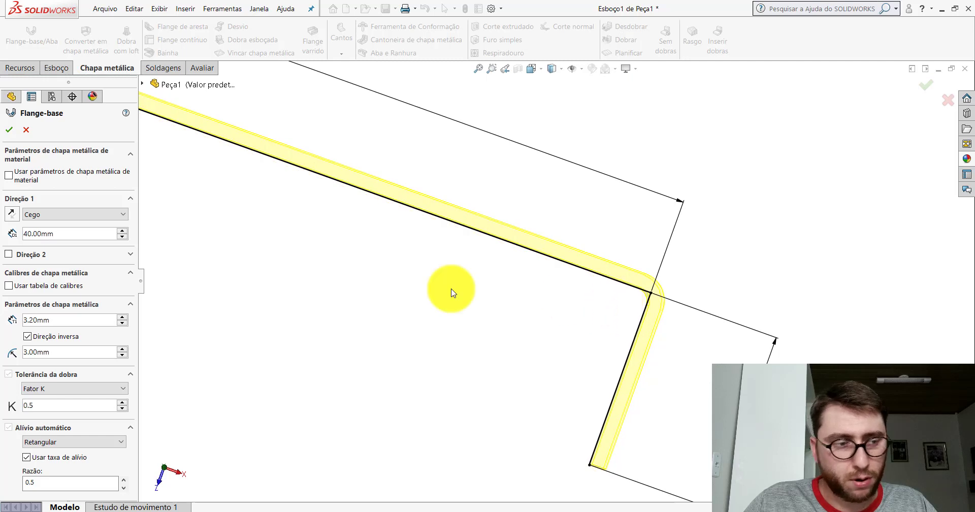
{"action": "left_click", "coordinate": [28, 338]}
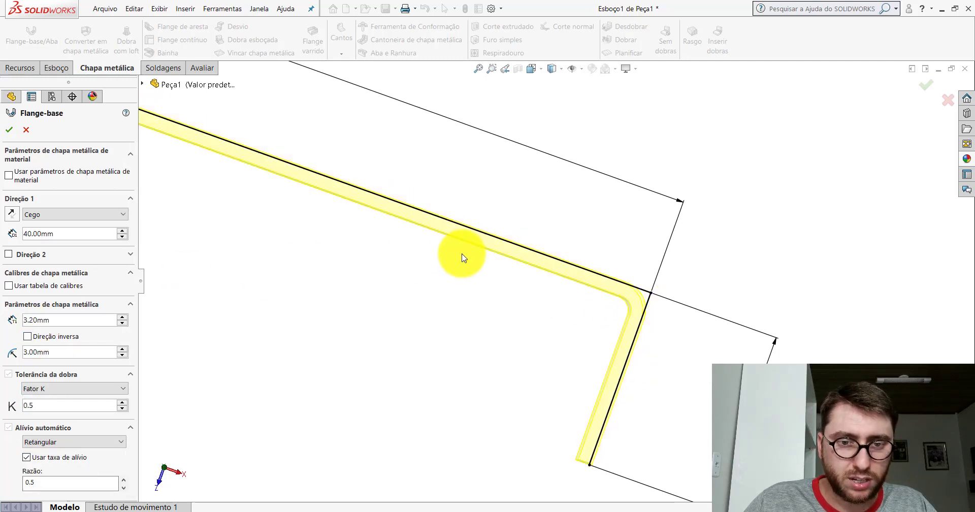
Set Direction 1 to Mid Plane at 40 mm and confirm Flange-base1.
{"action": "scroll", "coordinate": [463, 255], "scroll_direction": "up", "scroll_amount": 4}
{"action": "left_click", "coordinate": [41, 214]}
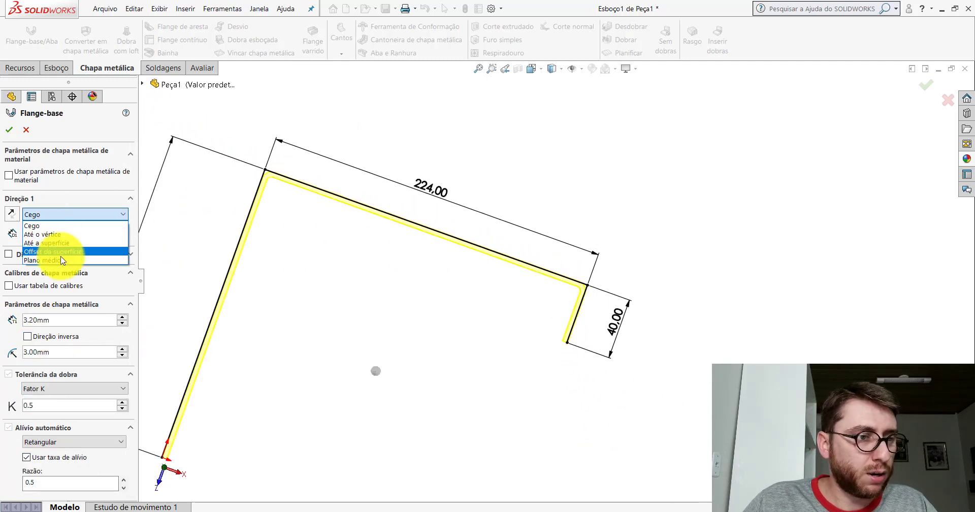
{"action": "left_click", "coordinate": [48, 247]}
{"action": "scroll", "coordinate": [557, 267], "scroll_direction": "up", "scroll_amount": 2}
{"action": "middle_click_drag", "start_coordinate": [496, 244], "coordinate": [488, 131]}
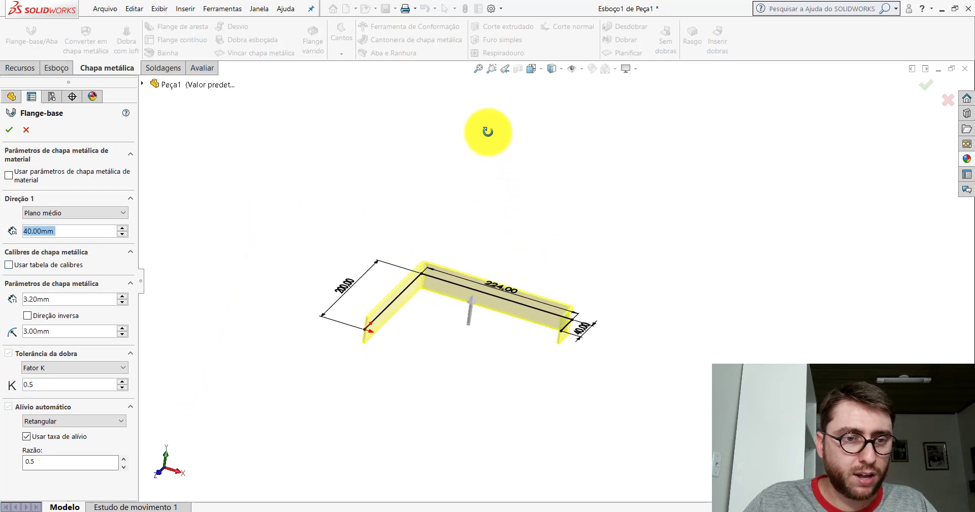
{"action": "scroll", "coordinate": [361, 303], "scroll_direction": "down", "scroll_amount": 3}
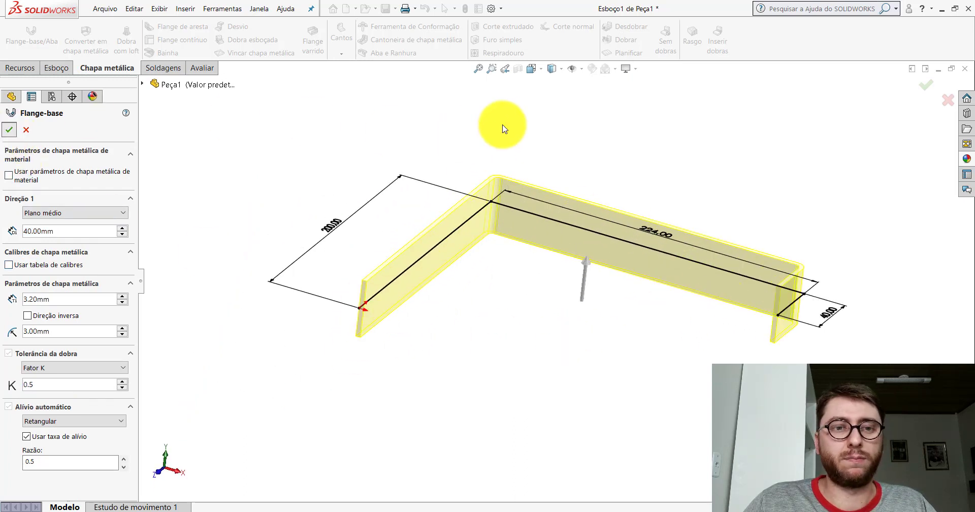
{"action": "key", "text": "Return"}
{"action": "left_click", "coordinate": [532, 68]}
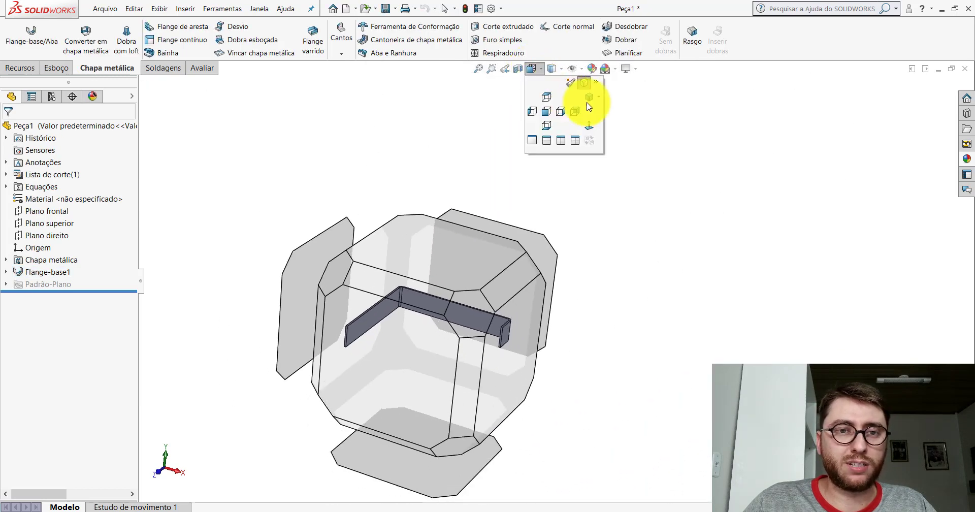
In isometric view, measure the 200 mm length between the flange's two end faces.
{"action": "left_click", "coordinate": [588, 104]}
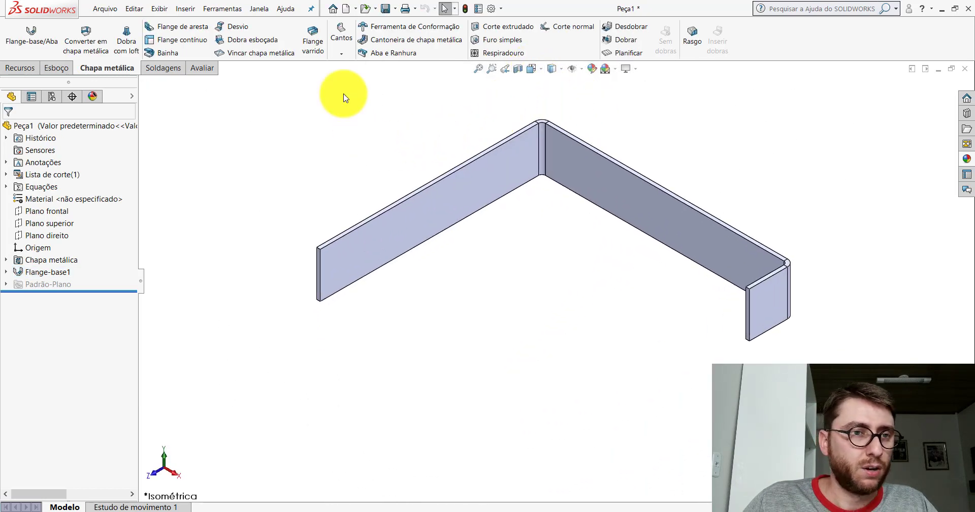
{"action": "left_click", "coordinate": [201, 67]}
{"action": "left_click", "coordinate": [122, 43]}
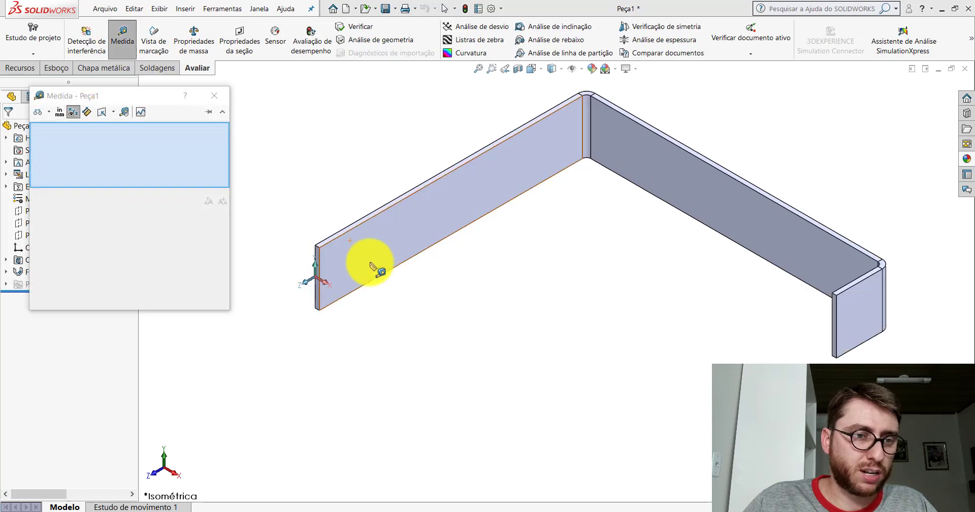
{"action": "scroll", "coordinate": [358, 256], "scroll_direction": "down", "scroll_amount": 4}
{"action": "left_click", "coordinate": [354, 256]}
{"action": "scroll", "coordinate": [540, 224], "scroll_direction": "up", "scroll_amount": 3}
{"action": "mouse_move", "coordinate": [540, 223]}
{"action": "middle_mouse_down"}
{"action": "mouse_move", "coordinate": [562, 261]}
{"action": "mouse_move", "coordinate": [529, 283]}
{"action": "mouse_move", "coordinate": [664, 198]}
{"action": "middle_mouse_up"}
{"action": "left_click", "coordinate": [664, 199]}
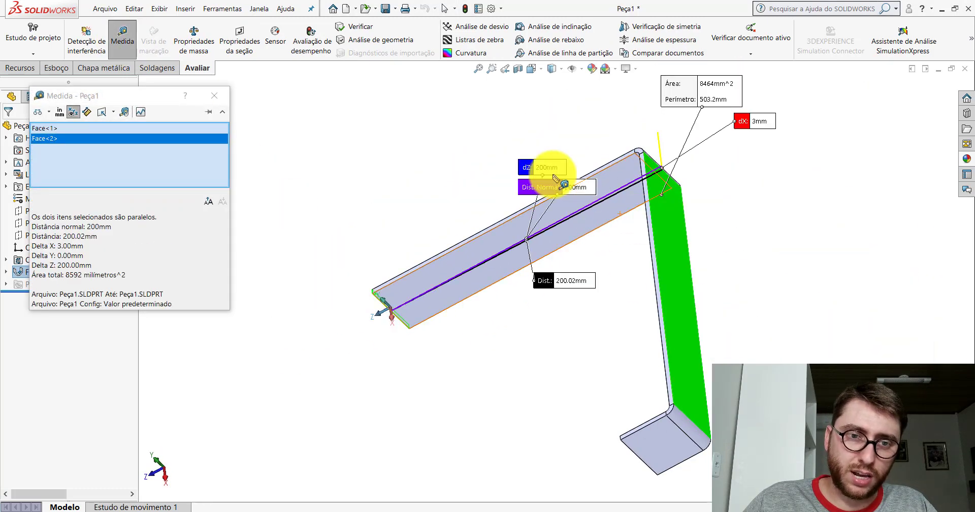
Measure the distance between two parallel faces of the flange.
{"action": "left_click", "coordinate": [529, 152]}
{"action": "mouse_move", "coordinate": [542, 210]}
{"action": "middle_mouse_down"}
{"action": "mouse_move", "coordinate": [683, 174]}
{"action": "mouse_move", "coordinate": [514, 174]}
{"action": "mouse_move", "coordinate": [810, 279]}
{"action": "mouse_move", "coordinate": [518, 311]}
{"action": "mouse_move", "coordinate": [533, 300]}
{"action": "middle_mouse_up"}
{"action": "left_click", "coordinate": [604, 175]}
{"action": "left_click", "coordinate": [533, 301]}
{"action": "left_click", "coordinate": [609, 187]}
Confirm the 40 mm end flange, then close Measure and return to isometric view.
{"action": "scroll", "coordinate": [447, 277], "scroll_direction": "down", "scroll_amount": 5}
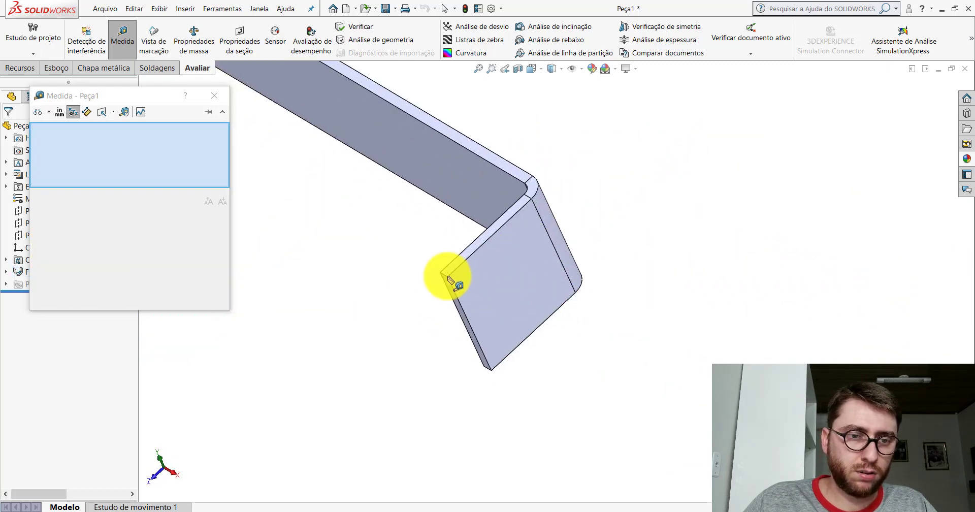
{"action": "left_click", "coordinate": [455, 292]}
{"action": "mouse_move", "coordinate": [455, 291]}
{"action": "middle_mouse_down"}
{"action": "mouse_move", "coordinate": [470, 211]}
{"action": "mouse_move", "coordinate": [483, 272]}
{"action": "mouse_move", "coordinate": [529, 235]}
{"action": "mouse_move", "coordinate": [537, 276]}
{"action": "middle_mouse_up"}
{"action": "left_click", "coordinate": [482, 272]}
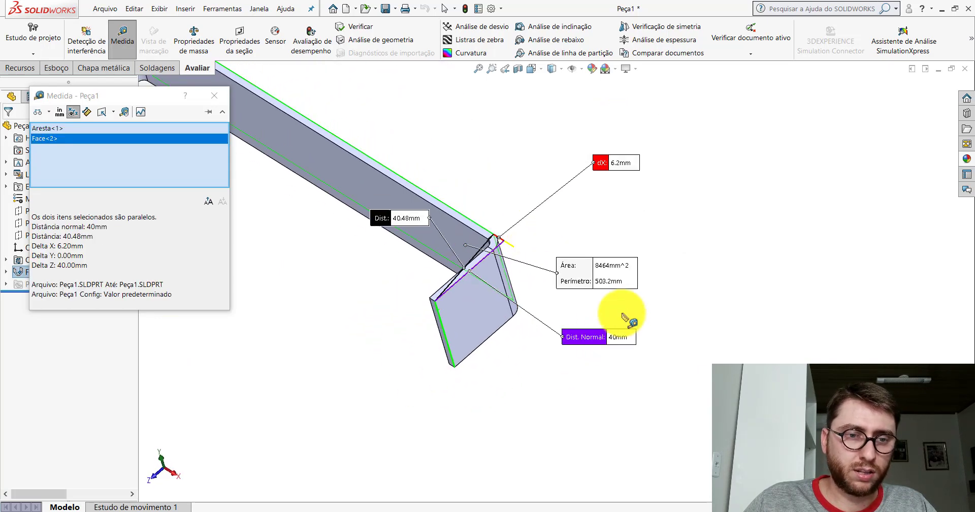
{"action": "key", "text": "Escape"}
{"action": "key", "text": "f"}
{"action": "left_click", "coordinate": [531, 69]}
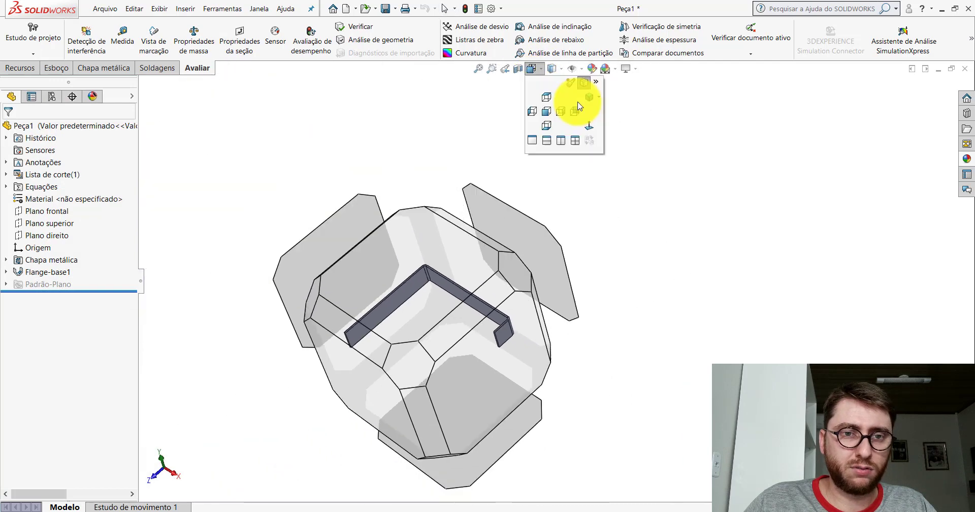
{"action": "left_click", "coordinate": [588, 105]}
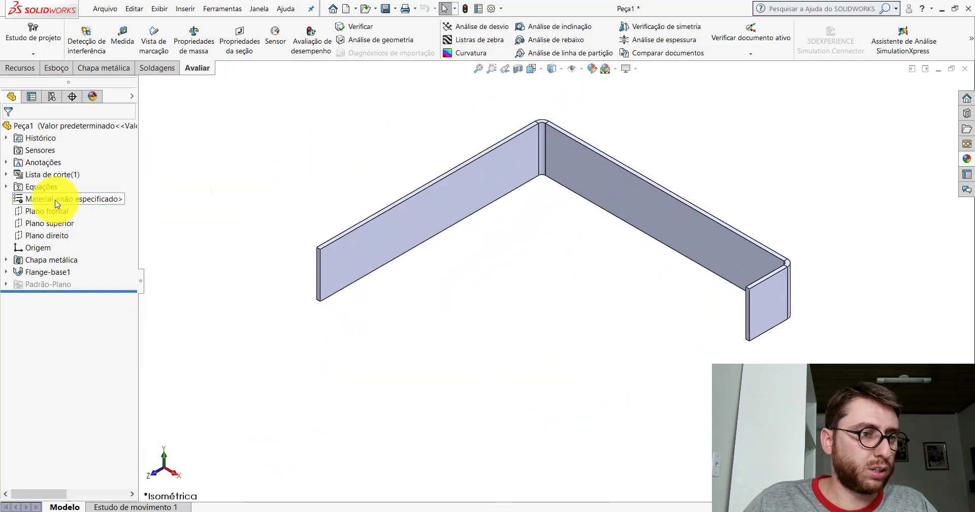
Assign AISI 1020 material and give the whole part a yellow appearance, RGB 255/202/8.
{"action": "right_click", "coordinate": [56, 202]}
{"action": "left_click", "coordinate": [99, 246]}
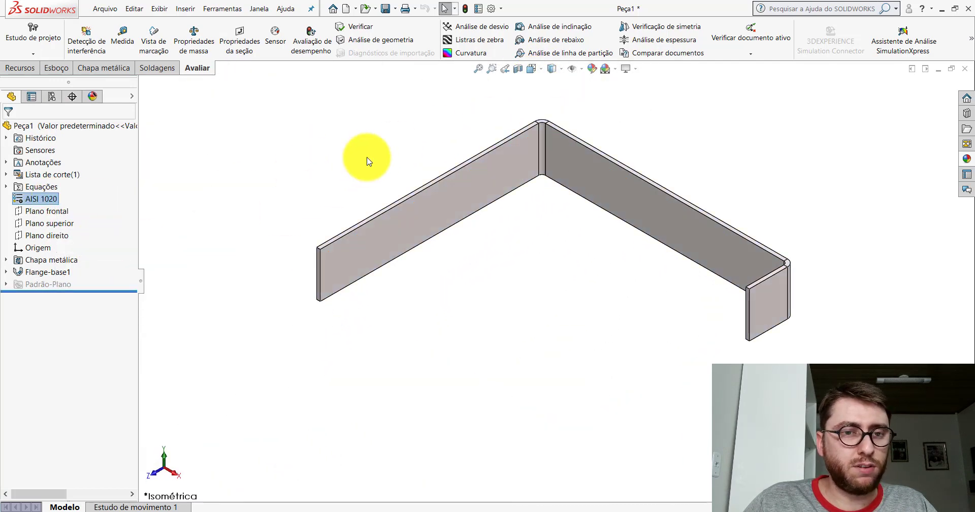
{"action": "right_click", "coordinate": [63, 127]}
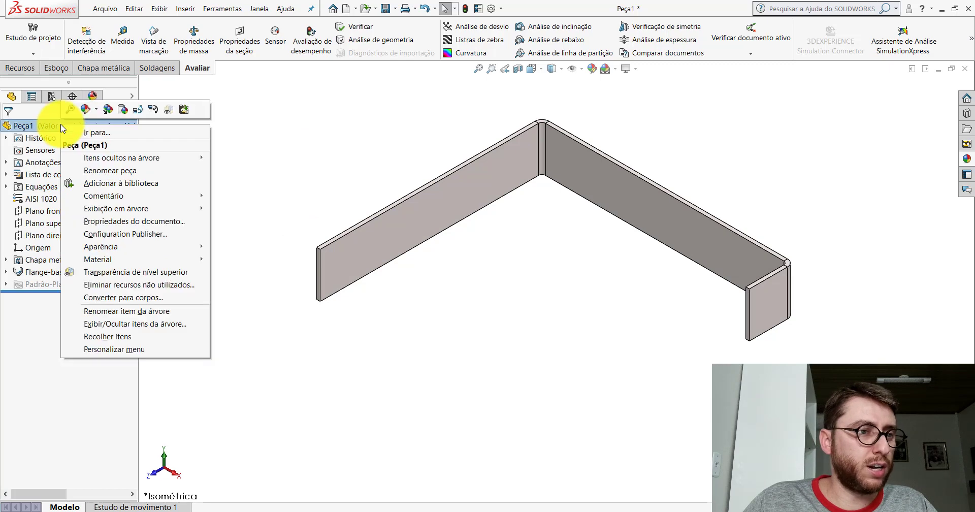
{"action": "left_click", "coordinate": [98, 113]}
{"action": "left_click", "coordinate": [99, 135]}
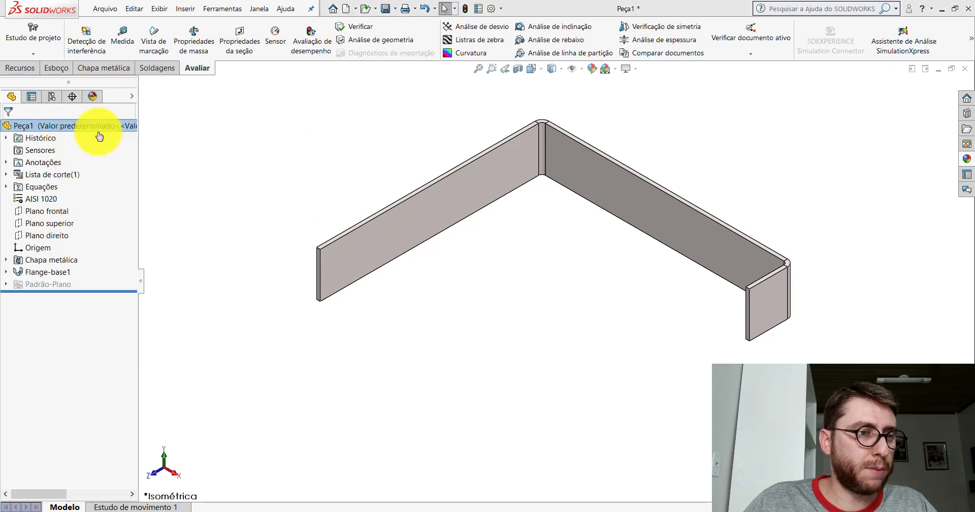
{"action": "scroll", "coordinate": [130, 285], "scroll_direction": "down", "scroll_amount": 5}
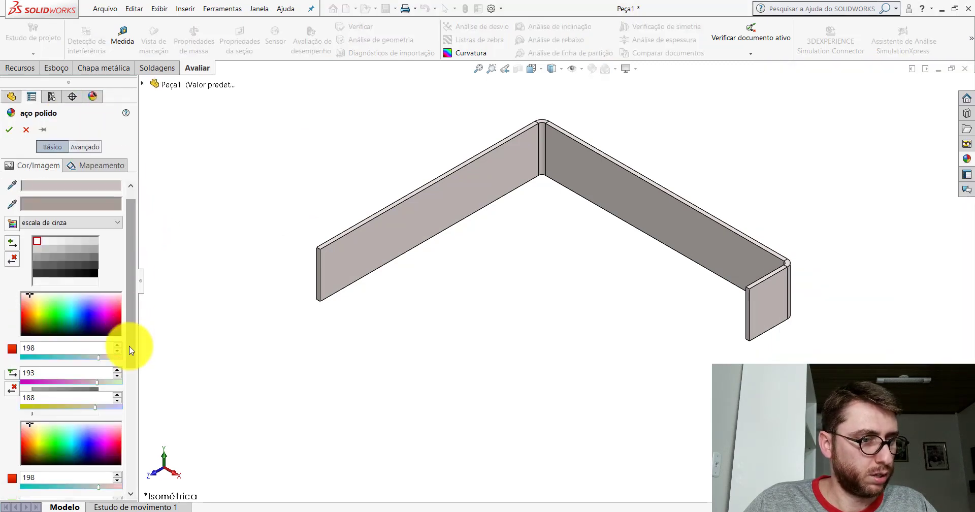
{"action": "scroll", "coordinate": [43, 289], "scroll_direction": "down", "scroll_amount": 2}
{"action": "type", "text": "255"}
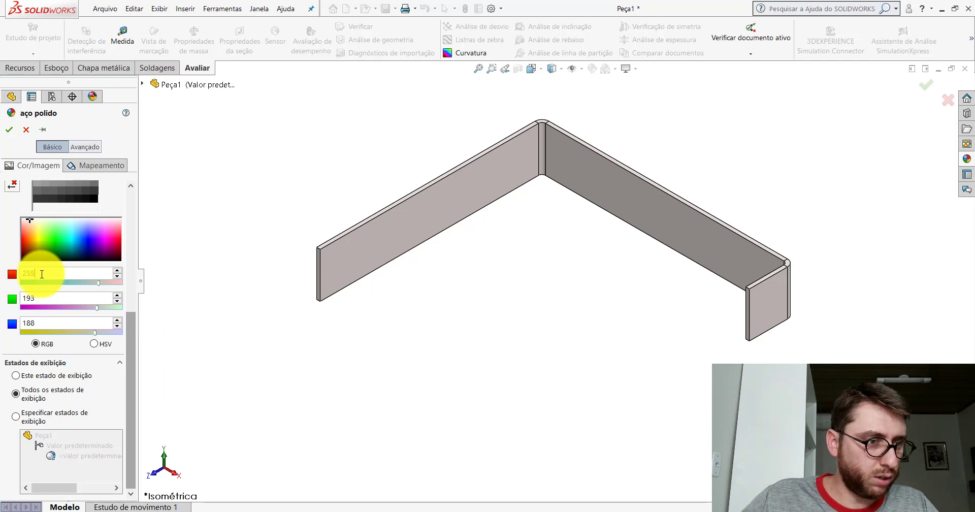
{"action": "left_click", "coordinate": [44, 297]}
{"action": "type", "text": "202"}
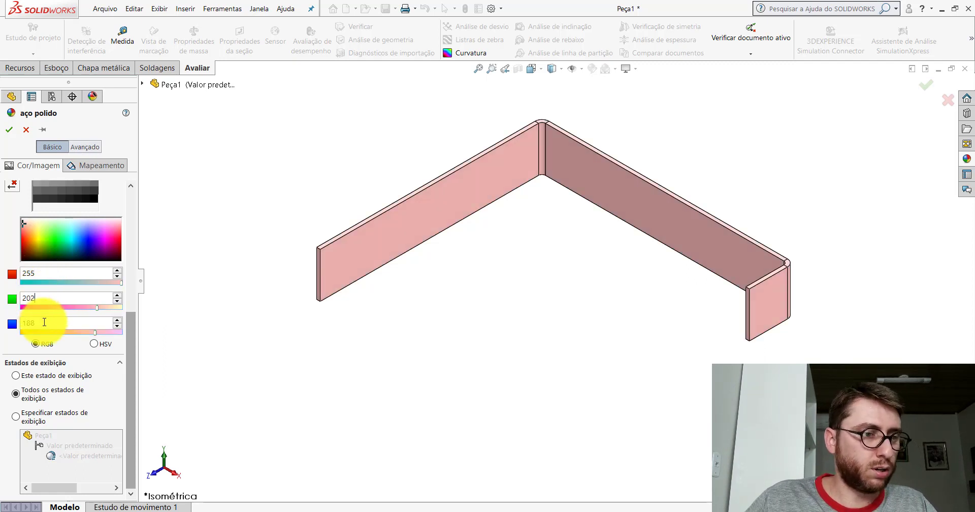
{"action": "type", "text": "0"}
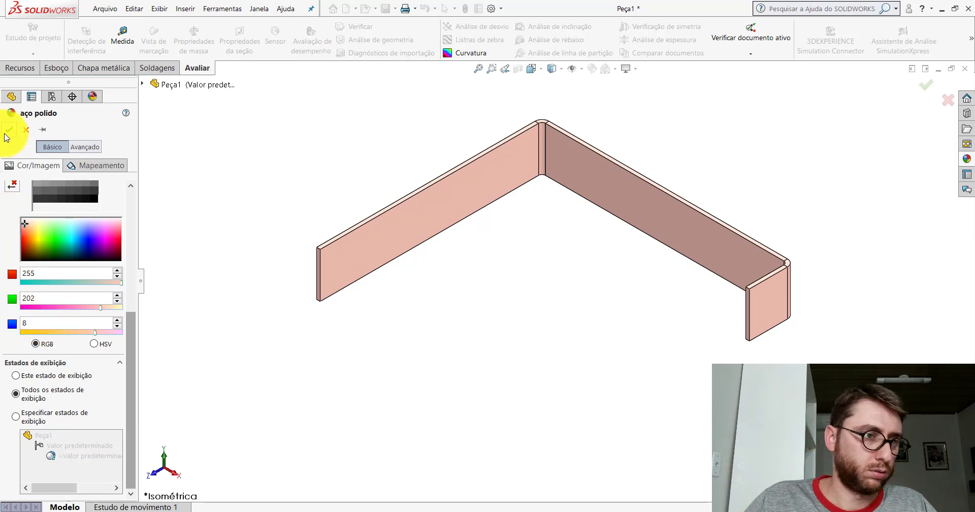
{"action": "left_click", "coordinate": [9, 129]}
{"action": "key", "text": "f"}
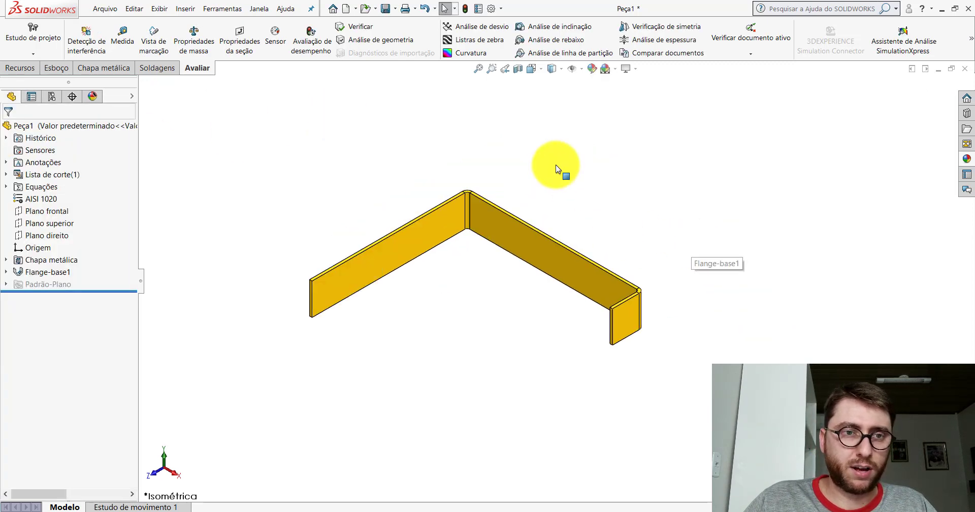
Save the part as PP-ESC(079)2000 in the desktop PM-ESC(001)2000 folder, adapted from PP-ESC(078)2000.
{"action": "key", "text": "ctrl+s"}
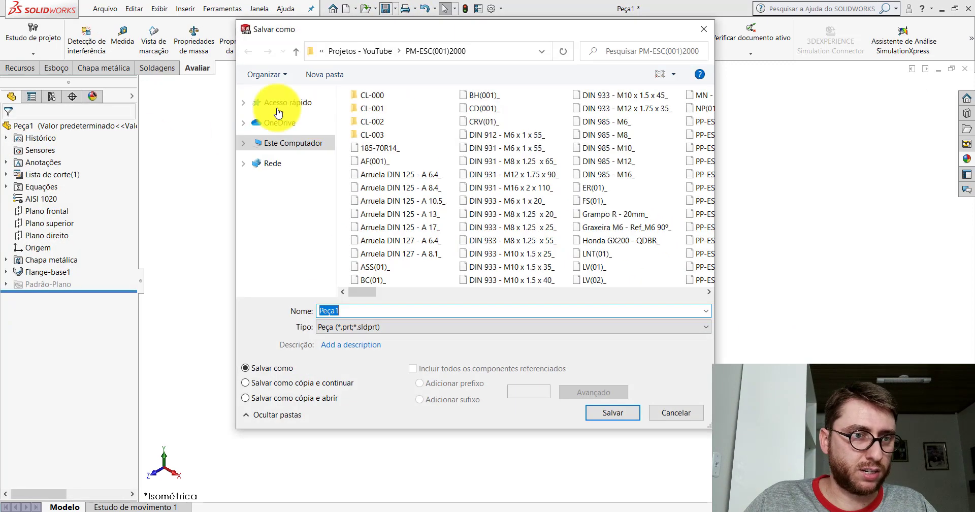
{"action": "left_click", "coordinate": [269, 117]}
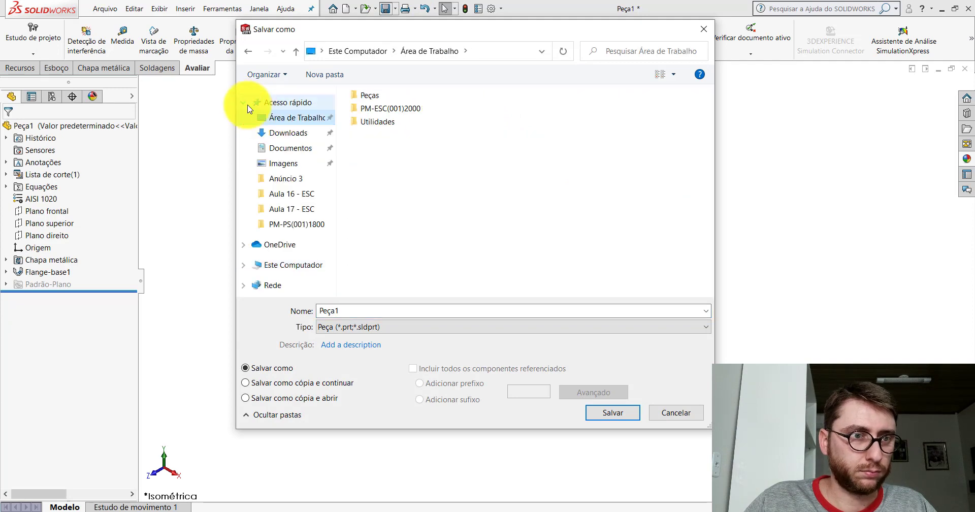
{"action": "left_click", "coordinate": [243, 102]}
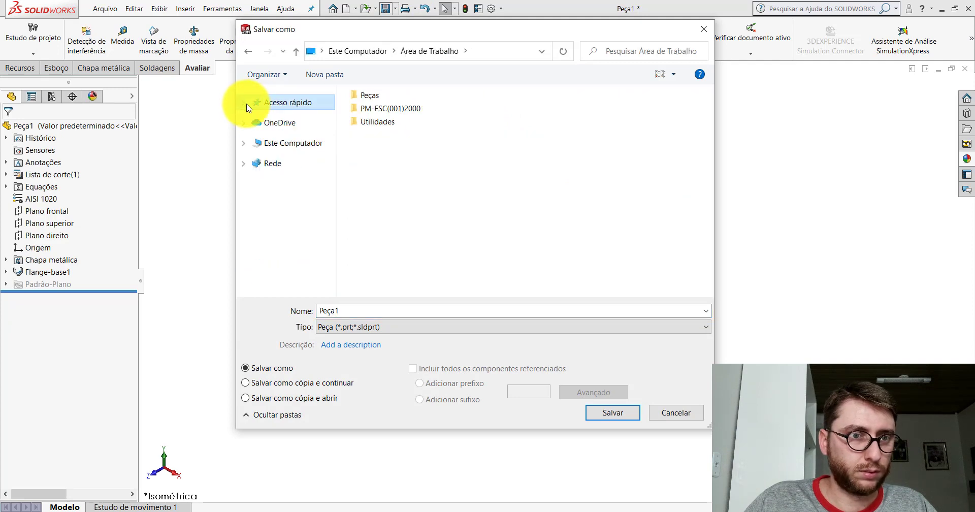
{"action": "double_click", "coordinate": [382, 109]}
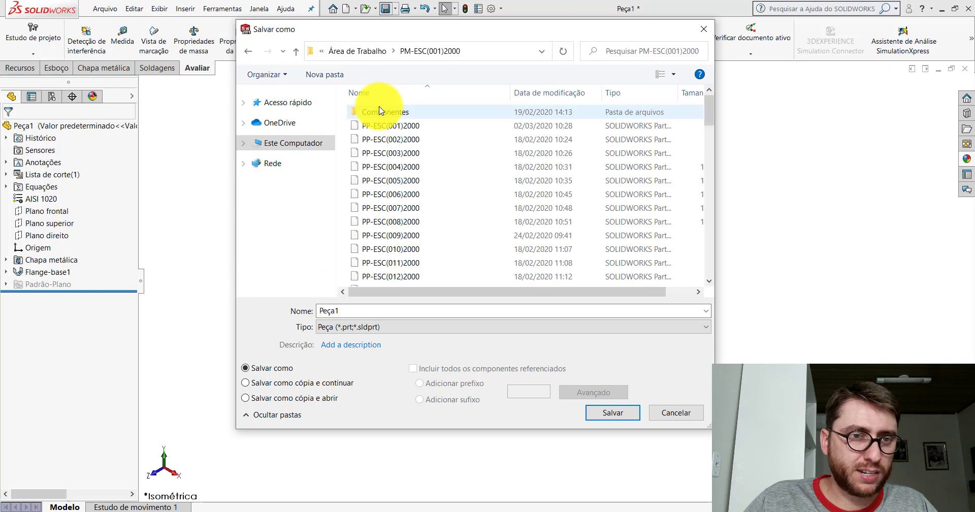
{"action": "scroll", "coordinate": [710, 134], "scroll_direction": "down", "scroll_amount": 1}
{"action": "left_click_drag", "start_coordinate": [709, 134], "coordinate": [711, 272]}
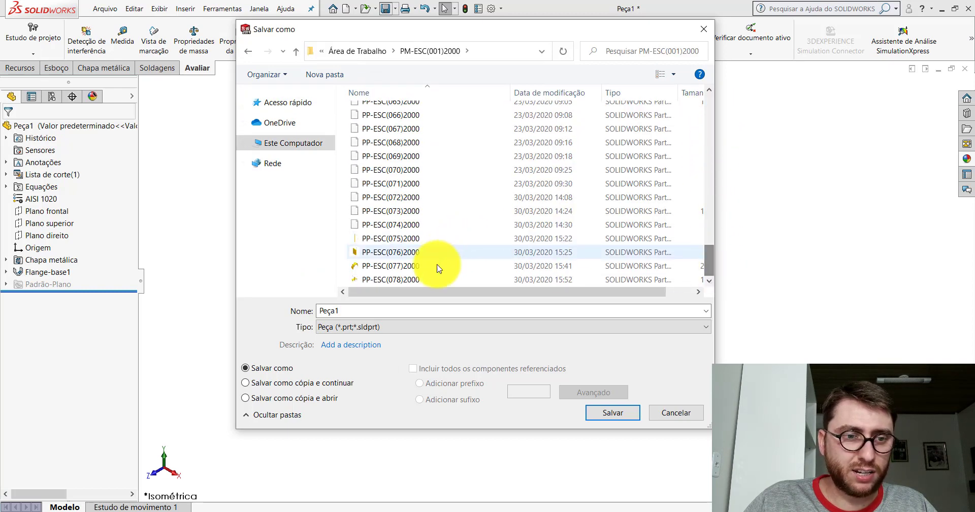
{"action": "left_click", "coordinate": [407, 279]}
{"action": "double_click", "coordinate": [398, 307]}
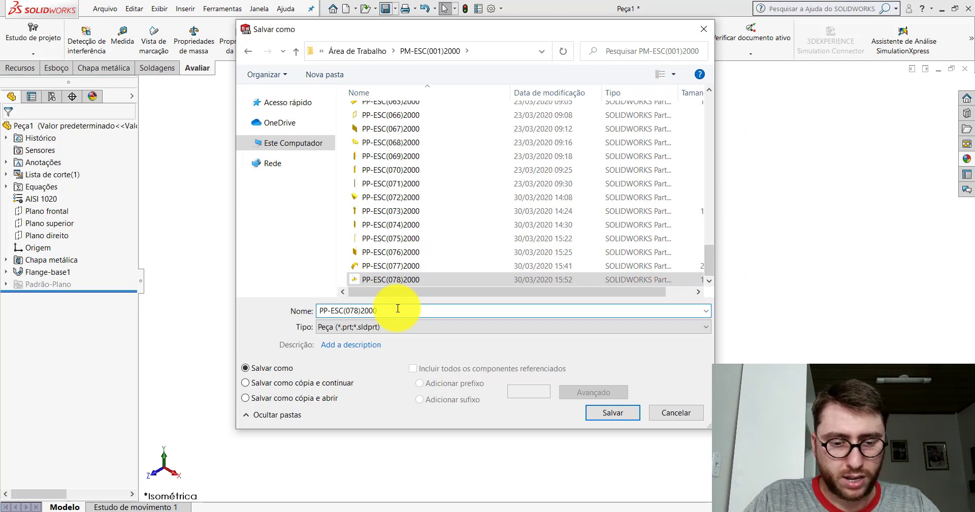
{"action": "key", "text": "BackSpace"}
{"action": "key", "text": "Return"}
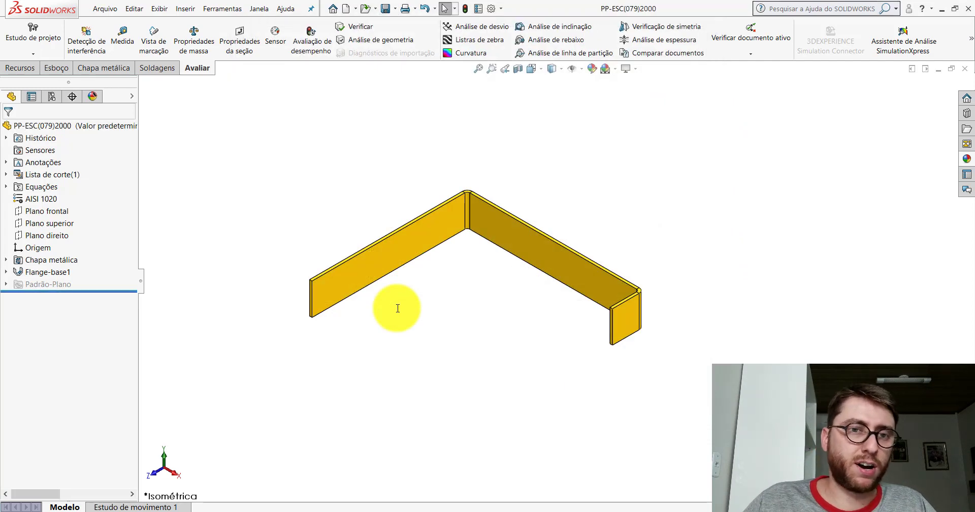
Flatten the part to inspect its flat pattern, refold it, view isometric and save.
{"action": "left_click", "coordinate": [122, 67]}
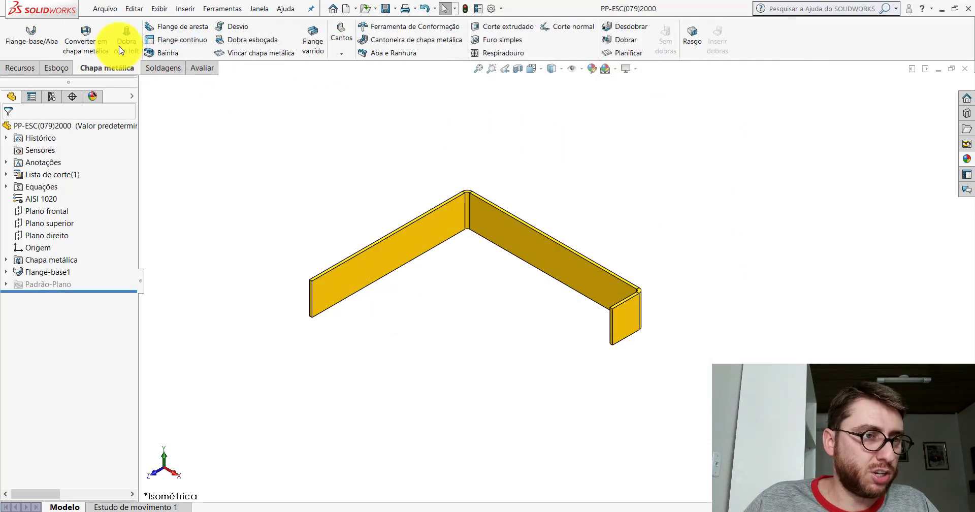
{"action": "left_click", "coordinate": [627, 53]}
{"action": "middle_click_drag", "start_coordinate": [534, 255], "coordinate": [552, 153]}
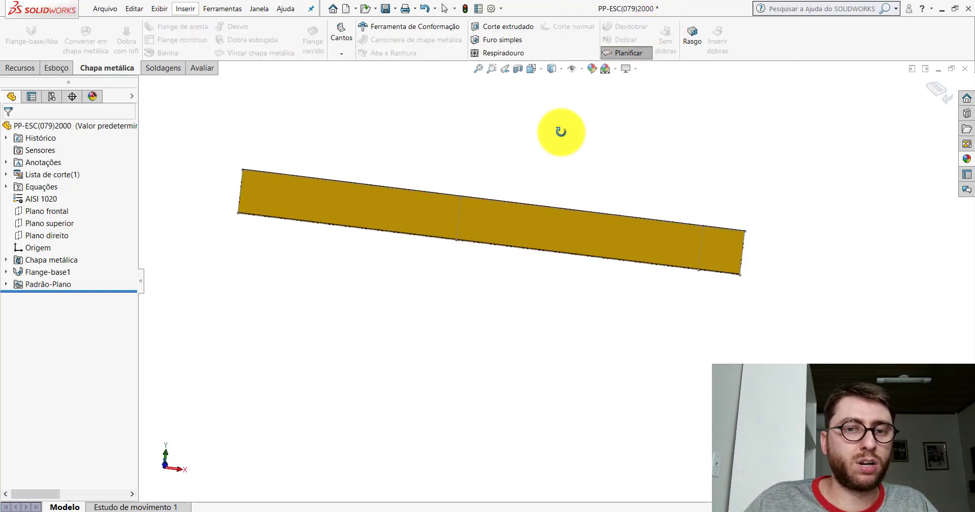
{"action": "key", "text": "Escape"}
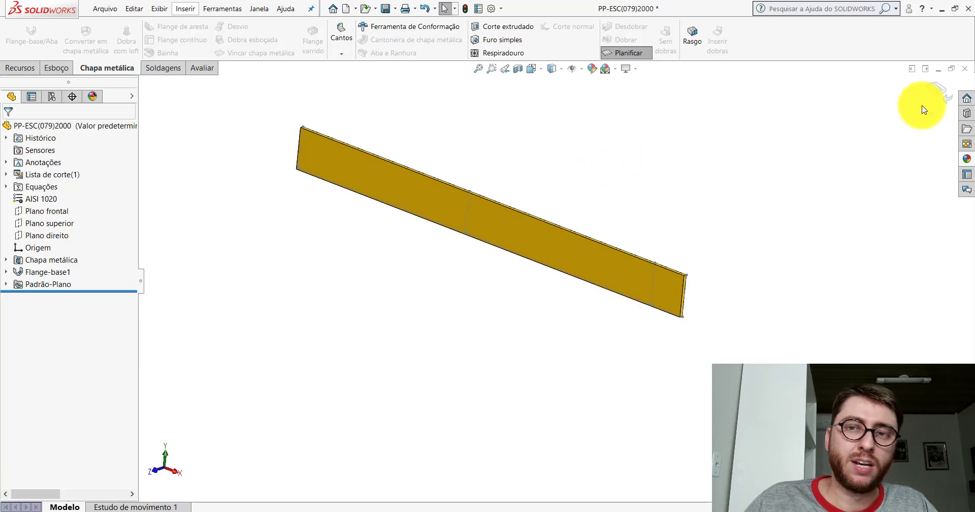
{"action": "left_click", "coordinate": [531, 69]}
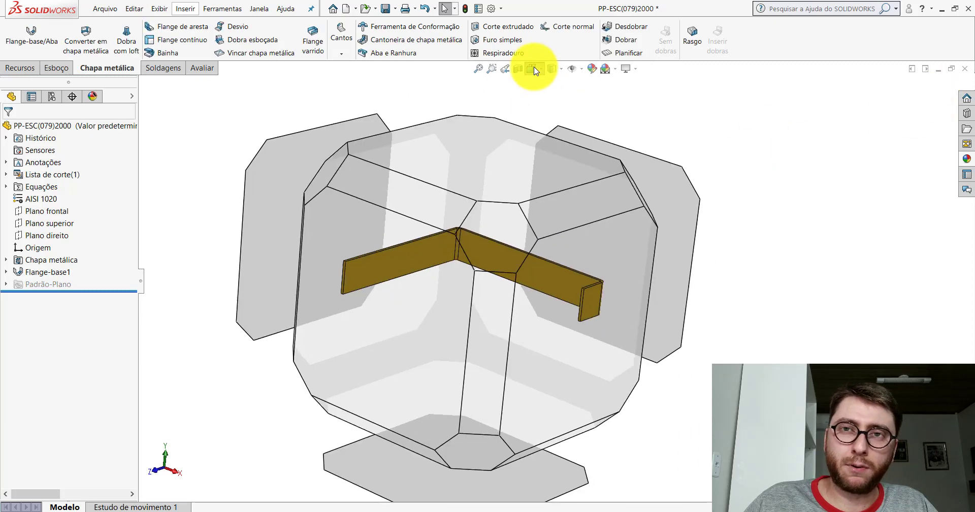
{"action": "left_click", "coordinate": [589, 97]}
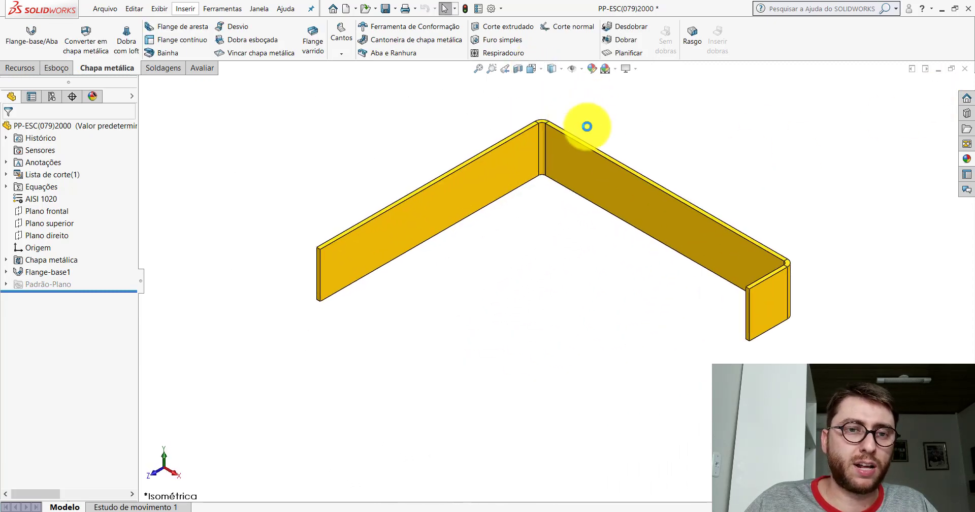
{"action": "left_click", "coordinate": [386, 6]}
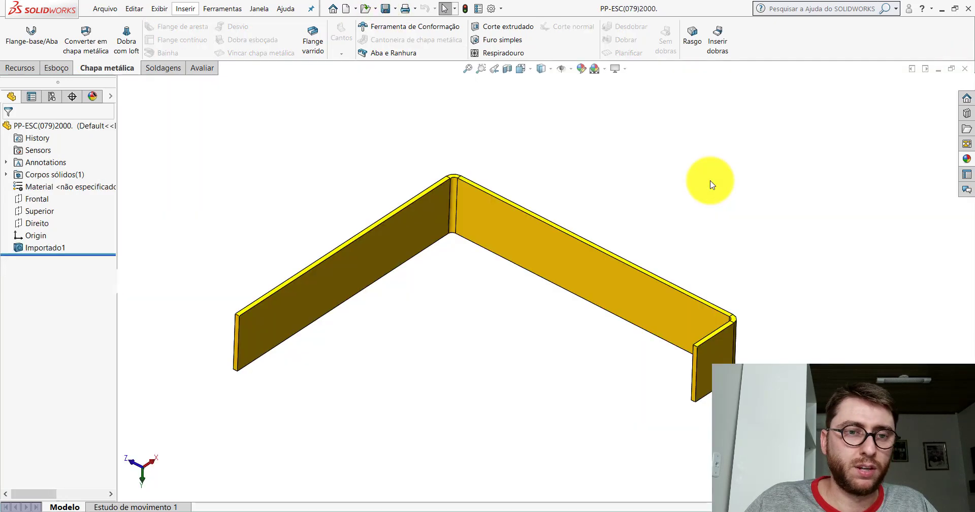
Close the part, delete the old PP-ESC(079)2000 file from Peças, and open PP-ESC(080)2000.
{"action": "left_click", "coordinate": [966, 70]}
{"action": "left_click", "coordinate": [942, 8]}
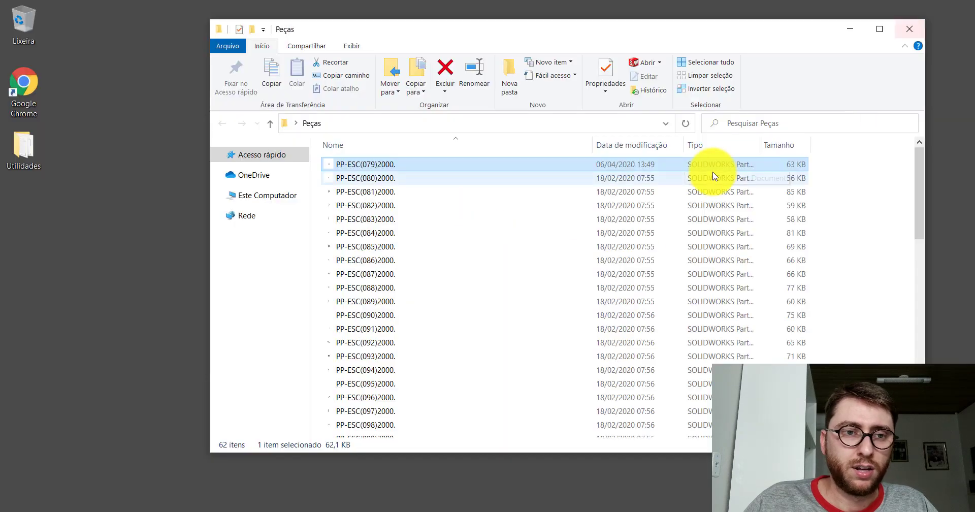
{"action": "right_click", "coordinate": [363, 164]}
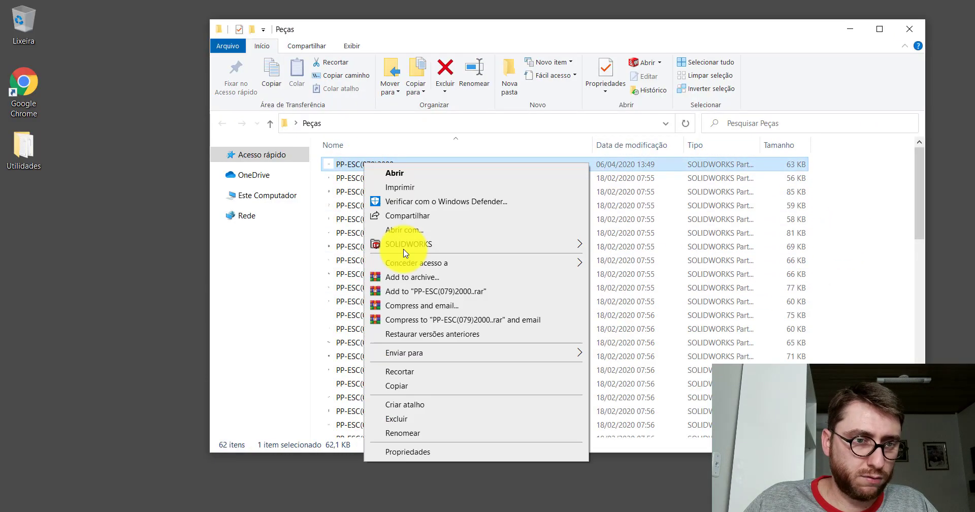
{"action": "left_click", "coordinate": [396, 419]}
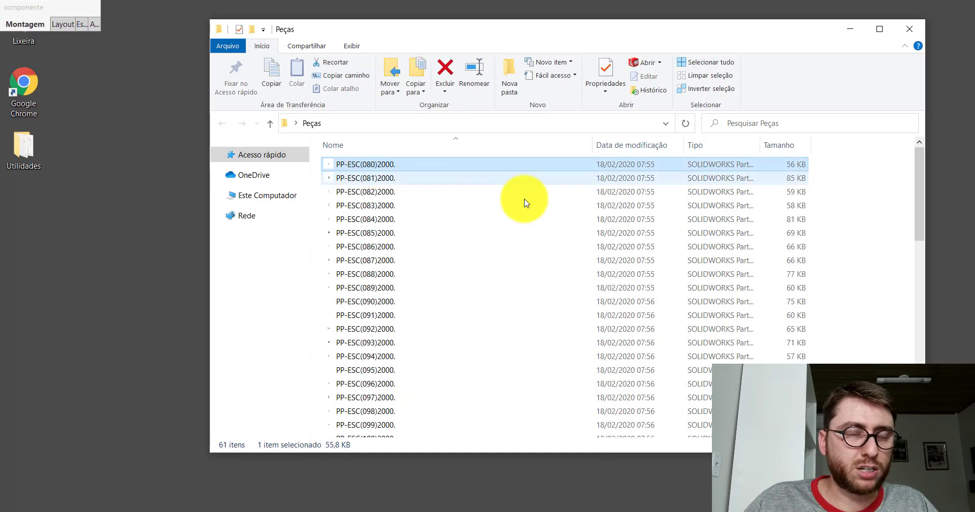
{"action": "key", "text": "Return"}
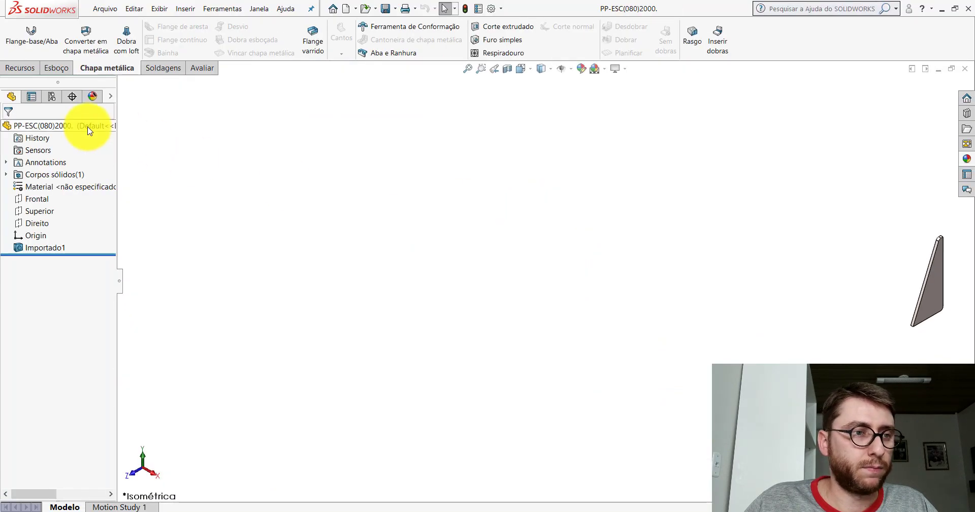
Paste the yellow appearance onto PP-ESC(080)2000 and fit it in view.
{"action": "right_click", "coordinate": [91, 129]}
{"action": "left_click", "coordinate": [147, 115]}
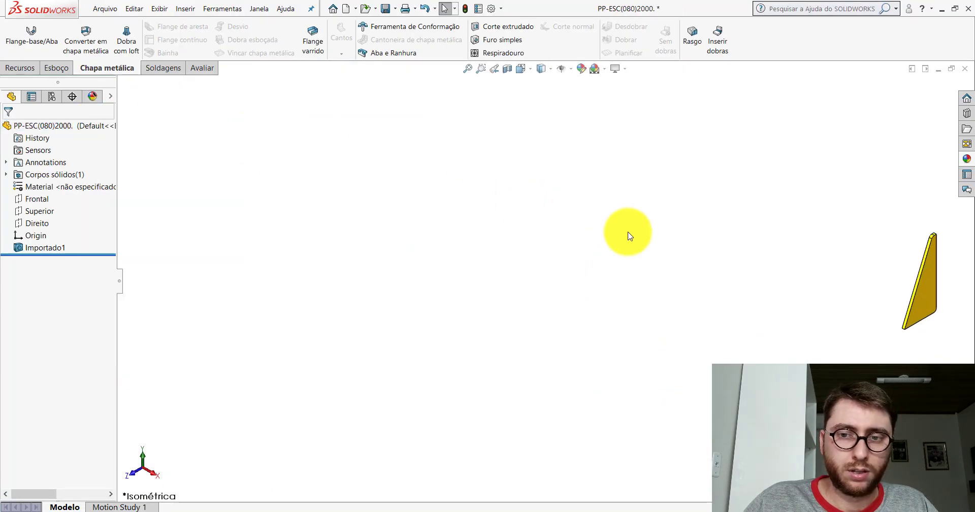
{"action": "key", "text": "f"}
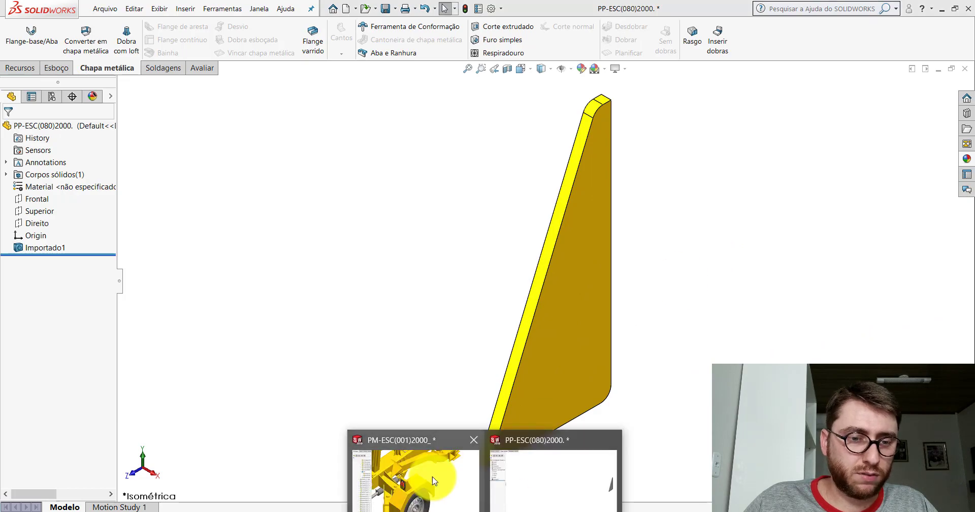
In the PM-ESC(001)2000 assembly, locate the gusset and its base plate near the red lamp box.
{"action": "left_click", "coordinate": [432, 475]}
{"action": "middle_click_drag", "start_coordinate": [431, 294], "coordinate": [343, 325]}
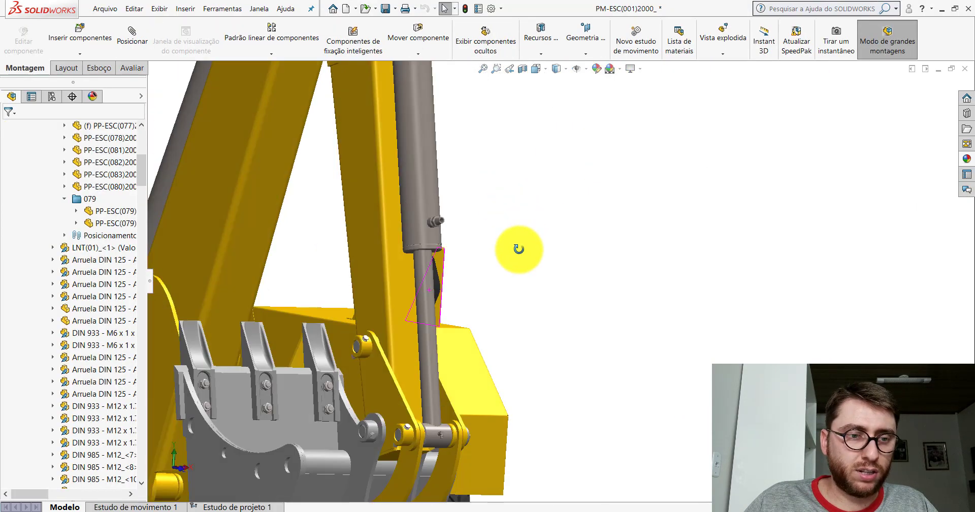
{"action": "scroll", "coordinate": [330, 330], "scroll_direction": "down", "scroll_amount": 2}
{"action": "scroll", "coordinate": [316, 336], "scroll_direction": "down", "scroll_amount": 2}
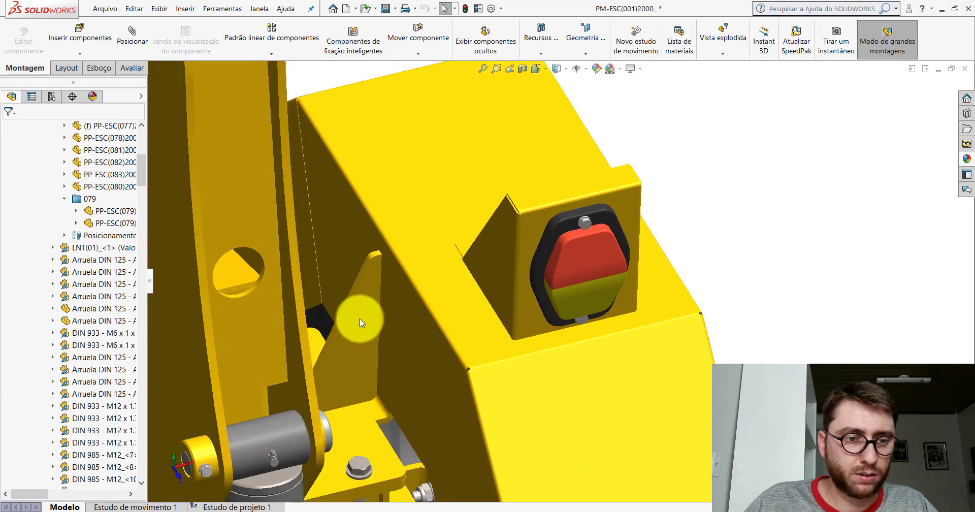
{"action": "left_click", "coordinate": [361, 318]}
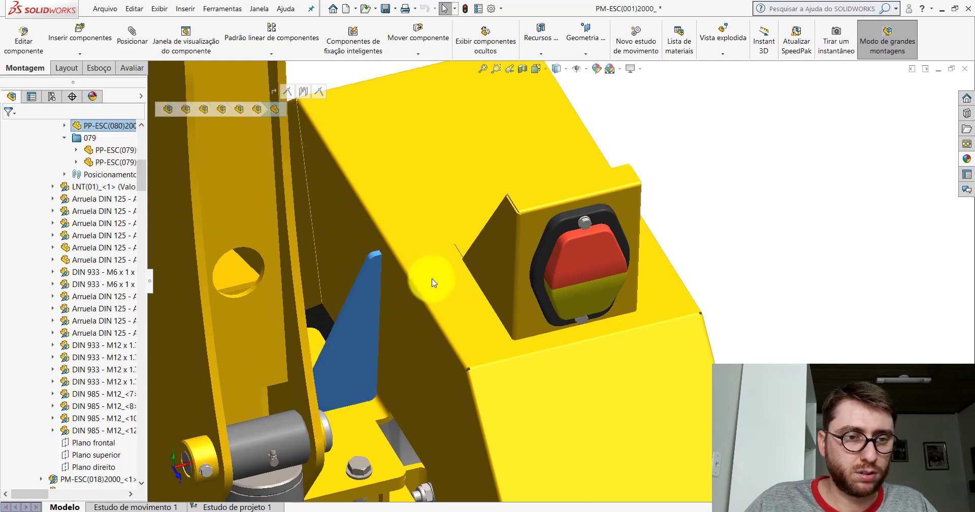
{"action": "scroll", "coordinate": [432, 284], "scroll_direction": "up", "scroll_amount": 5}
{"action": "mouse_move", "coordinate": [483, 327]}
{"action": "middle_mouse_down"}
{"action": "mouse_move", "coordinate": [475, 263]}
{"action": "mouse_move", "coordinate": [480, 310]}
{"action": "middle_mouse_up"}
{"action": "scroll", "coordinate": [482, 315], "scroll_direction": "down", "scroll_amount": 3}
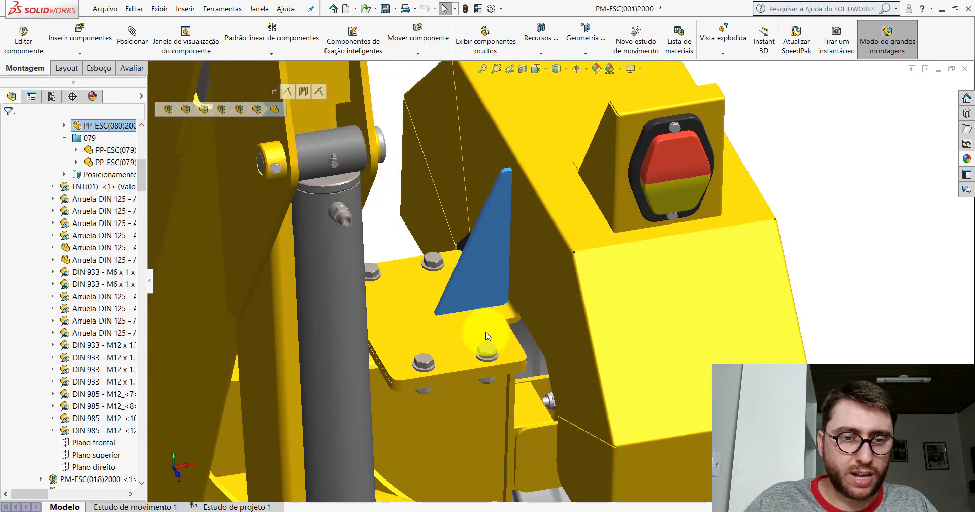
{"action": "scroll", "coordinate": [484, 316], "scroll_direction": "down", "scroll_amount": 2}
{"action": "left_click", "coordinate": [483, 316]}
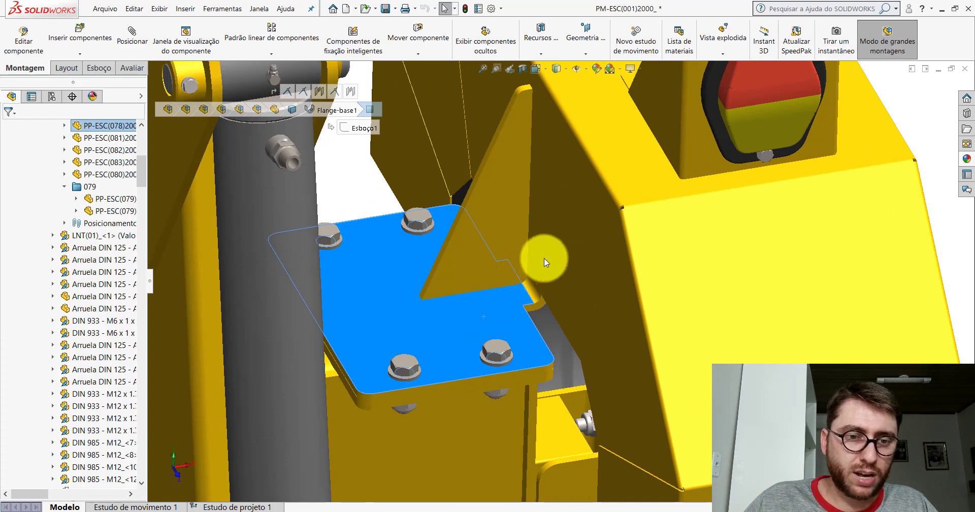
Orbit around the whole machine and snap the assembly to isometric view.
{"action": "scroll", "coordinate": [544, 189], "scroll_direction": "up", "scroll_amount": 3}
{"action": "scroll", "coordinate": [729, 212], "scroll_direction": "up", "scroll_amount": 2}
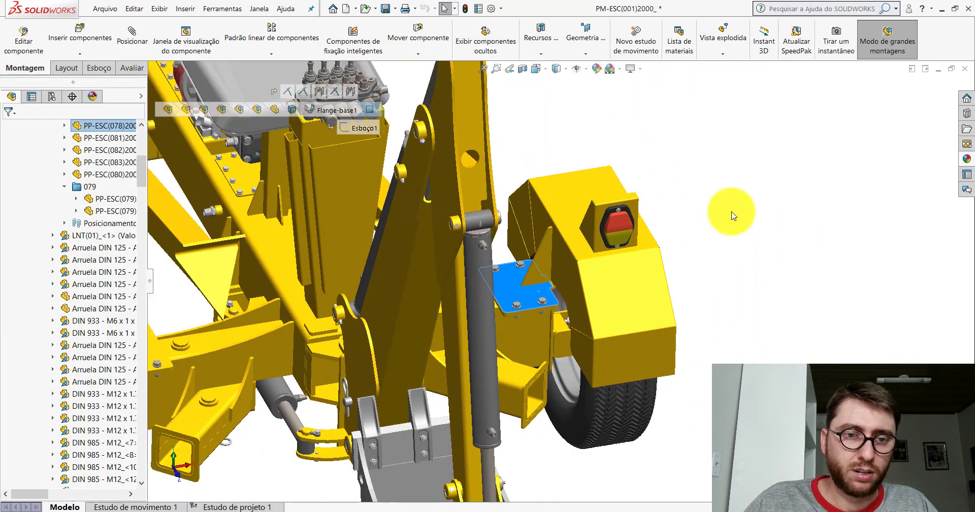
{"action": "mouse_move", "coordinate": [513, 261]}
{"action": "middle_mouse_down"}
{"action": "mouse_move", "coordinate": [458, 222]}
{"action": "mouse_move", "coordinate": [488, 231]}
{"action": "middle_mouse_up"}
{"action": "key", "text": "space"}
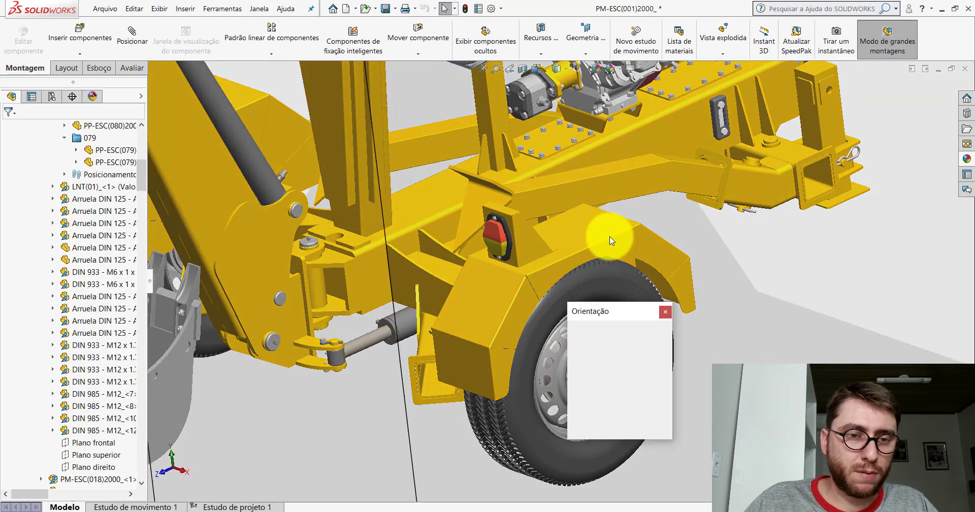
{"action": "left_click", "coordinate": [416, 311]}
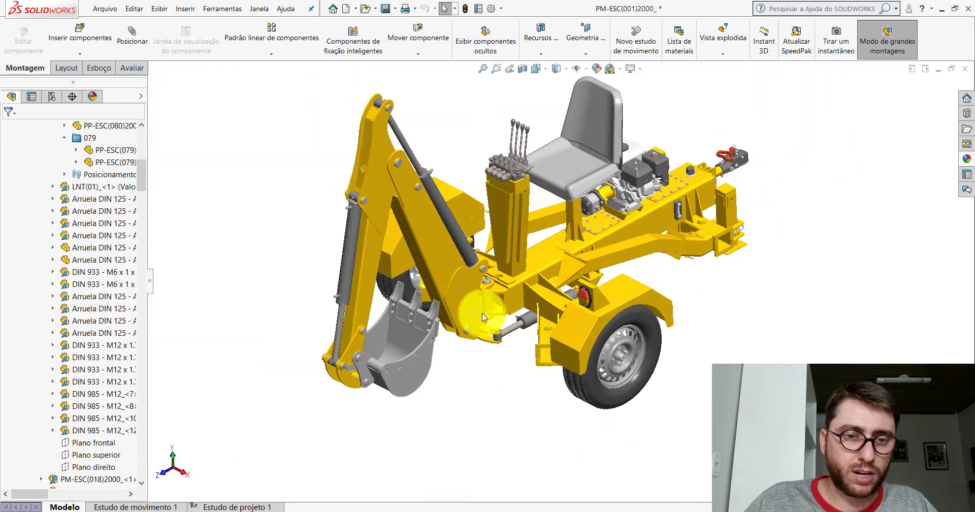
{"action": "scroll", "coordinate": [611, 332], "scroll_direction": "down", "scroll_amount": 3}
Zoom into the fender and select the PP-ESC(080) gusset beside the lamp box.
{"action": "scroll", "coordinate": [577, 312], "scroll_direction": "down", "scroll_amount": 2}
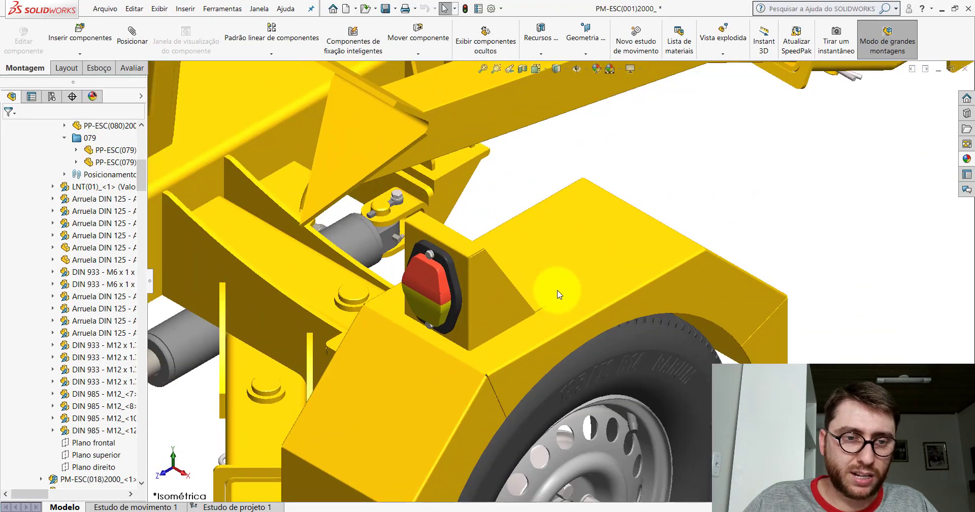
{"action": "mouse_move", "coordinate": [561, 290]}
{"action": "middle_mouse_down"}
{"action": "mouse_move", "coordinate": [570, 383]}
{"action": "mouse_move", "coordinate": [522, 318]}
{"action": "mouse_move", "coordinate": [496, 233]}
{"action": "middle_mouse_up"}
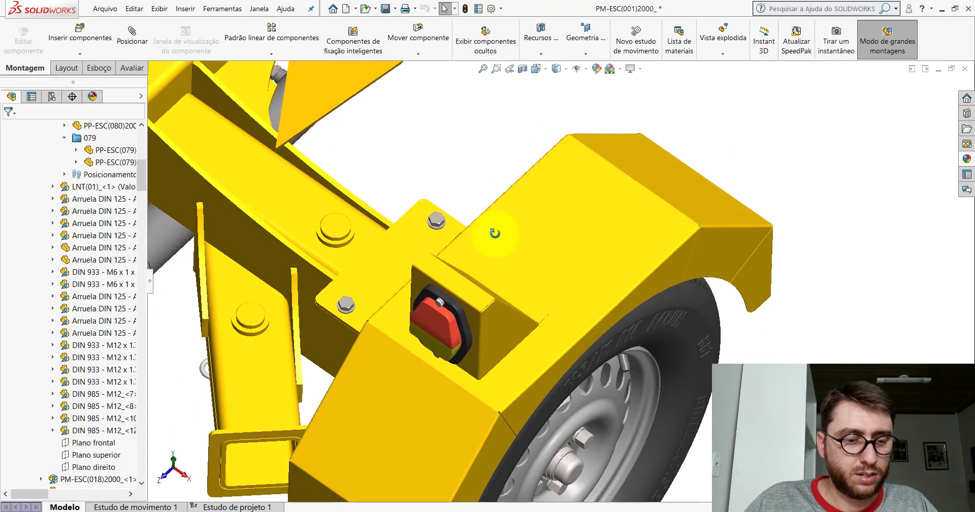
{"action": "scroll", "coordinate": [451, 256], "scroll_direction": "down", "scroll_amount": 2}
{"action": "scroll", "coordinate": [470, 264], "scroll_direction": "down", "scroll_amount": 1}
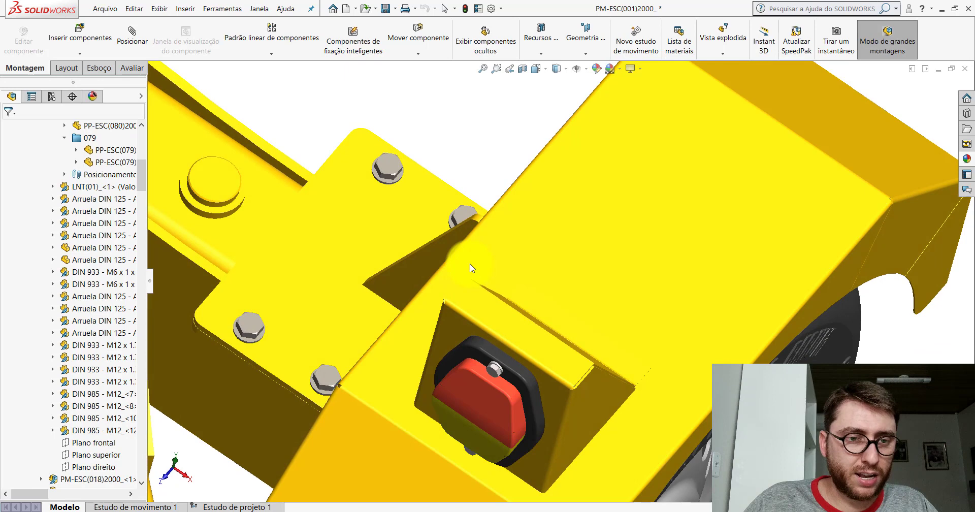
{"action": "left_click", "coordinate": [447, 248]}
{"action": "right_click", "coordinate": [444, 249]}
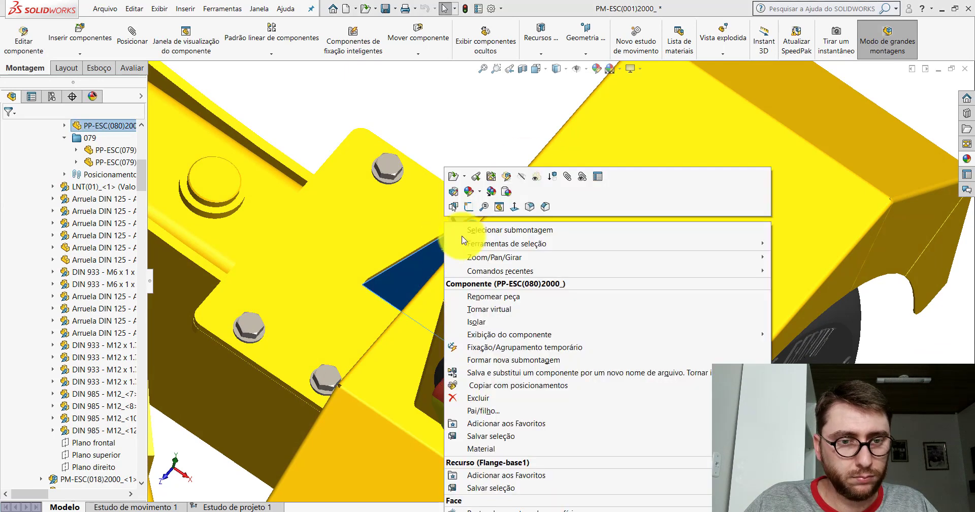
{"action": "key", "text": "Escape"}
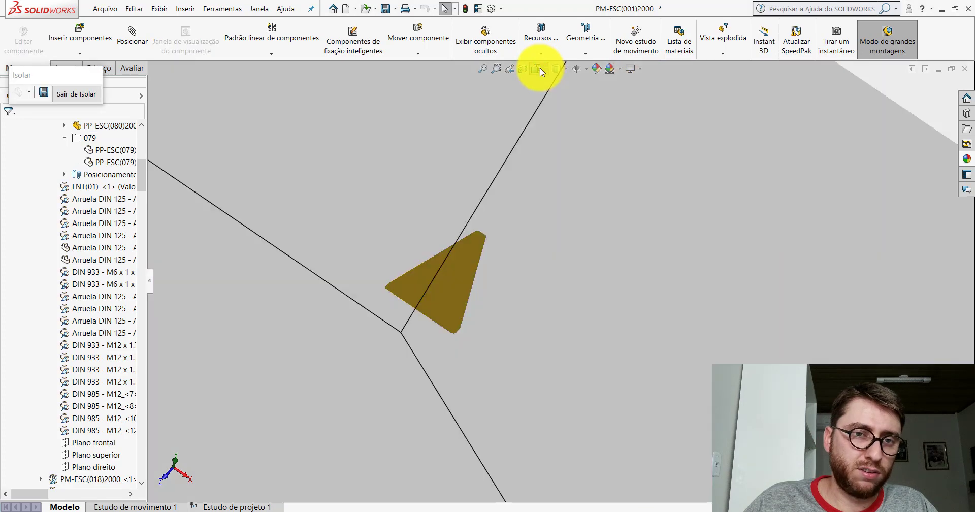
Isolate the gusset in isometric view, then exit isolation and zoom out.
{"action": "left_click", "coordinate": [541, 68]}
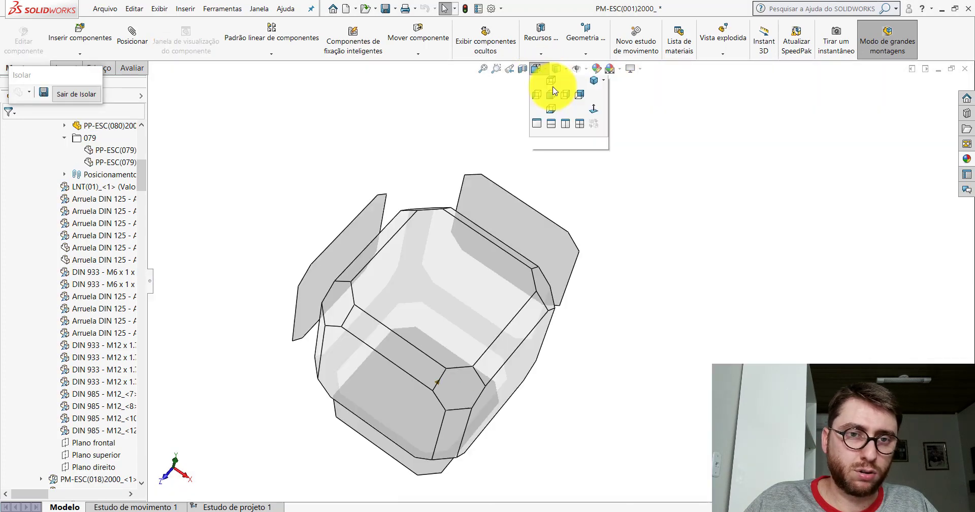
{"action": "left_click", "coordinate": [593, 98]}
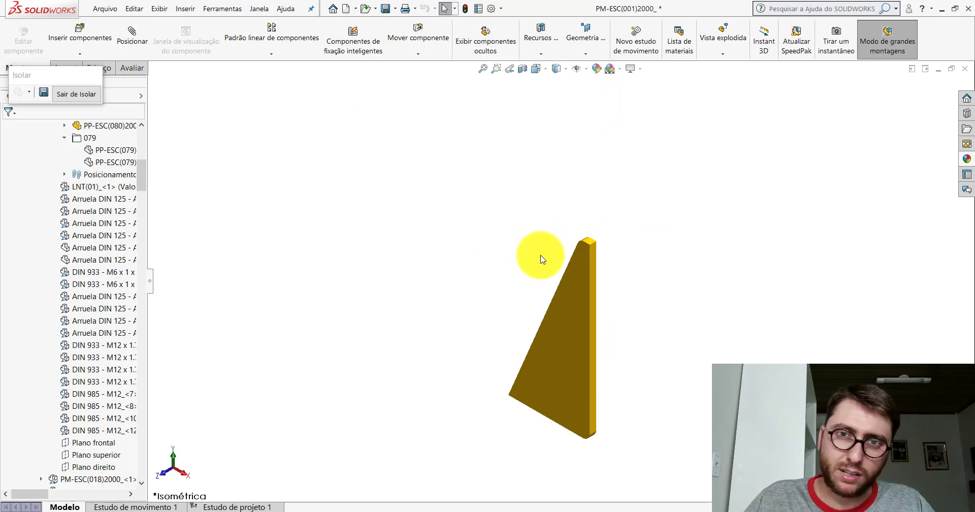
{"action": "left_click", "coordinate": [79, 94]}
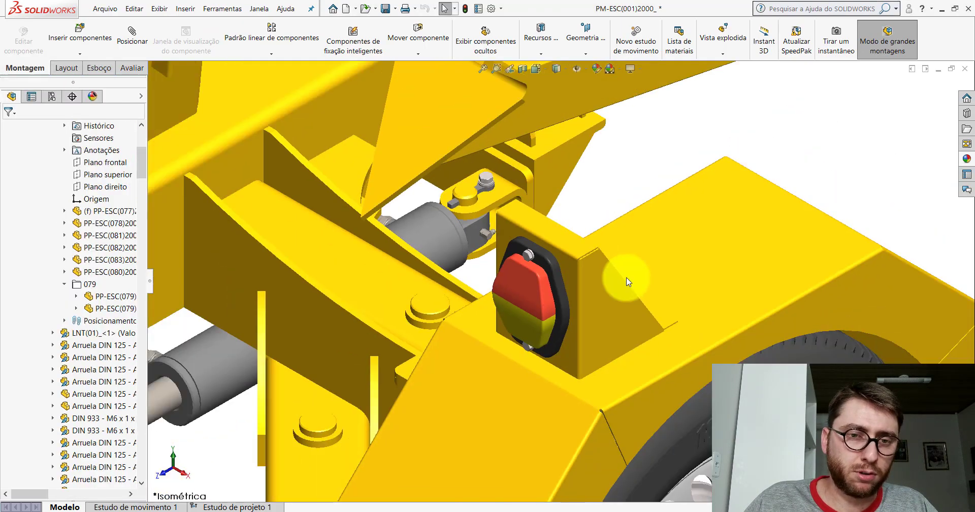
{"action": "scroll", "coordinate": [627, 281], "scroll_direction": "up", "scroll_amount": 5}
Inspect the imported PP-ESC(080) gusset in a standard view, then create new part Peça2.
{"action": "left_click", "coordinate": [550, 457]}
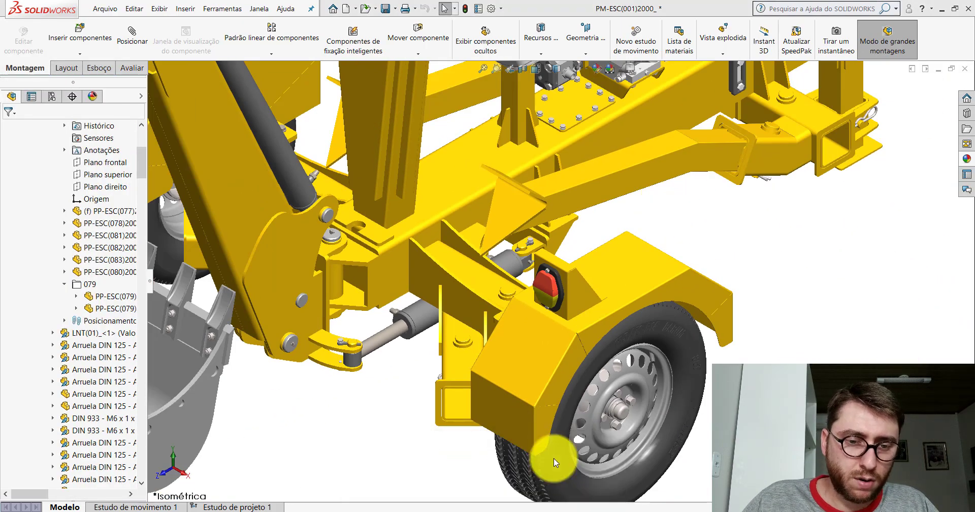
{"action": "mouse_move", "coordinate": [587, 278]}
{"action": "middle_mouse_down"}
{"action": "mouse_move", "coordinate": [529, 157]}
{"action": "mouse_move", "coordinate": [483, 265]}
{"action": "middle_mouse_up"}
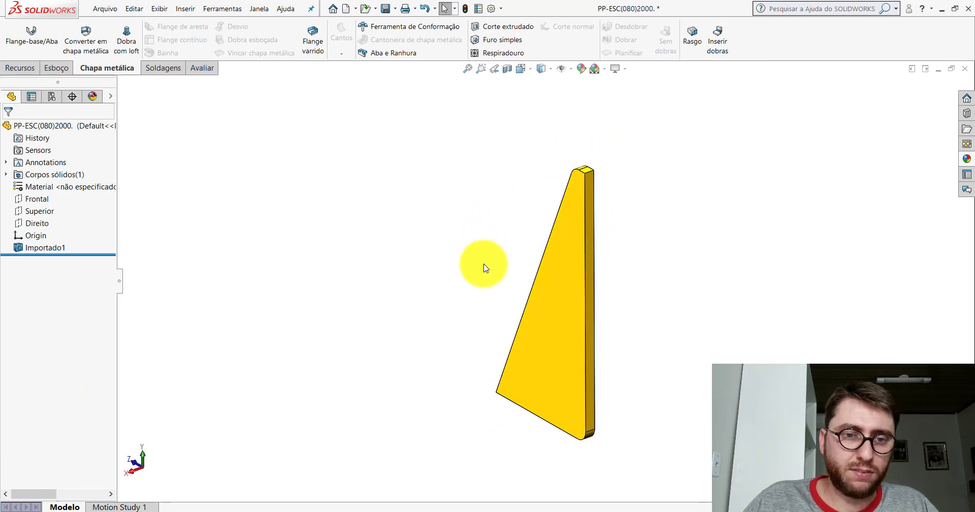
{"action": "key", "text": "space"}
{"action": "left_click", "coordinate": [393, 314]}
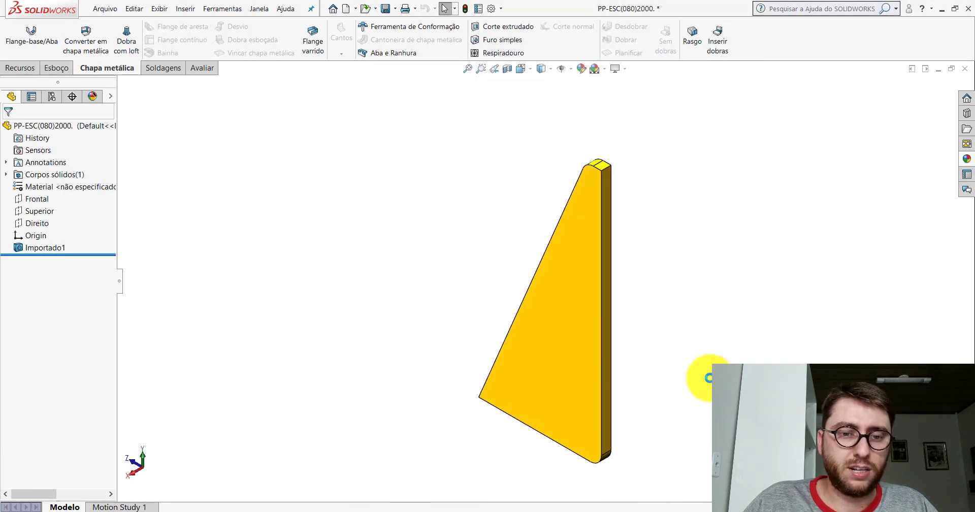
{"action": "scroll", "coordinate": [664, 366], "scroll_direction": "up", "scroll_amount": 2}
{"action": "scroll", "coordinate": [609, 263], "scroll_direction": "down", "scroll_amount": 3}
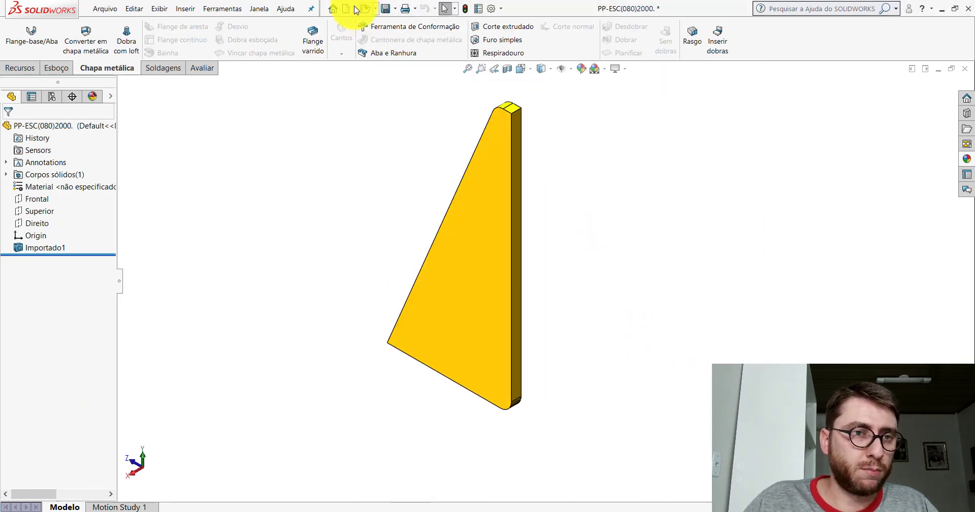
{"action": "key", "text": "ctrl+n"}
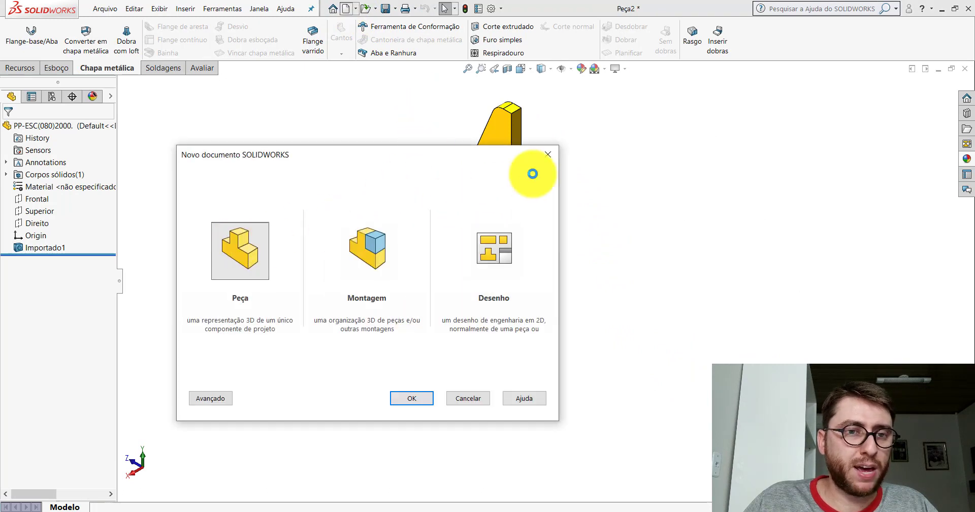
{"action": "key", "text": "Return"}
On Plano frontal, draw a closed line outline from the origin: bottom, short left side, slanted edge back.
{"action": "left_click", "coordinate": [532, 72]}
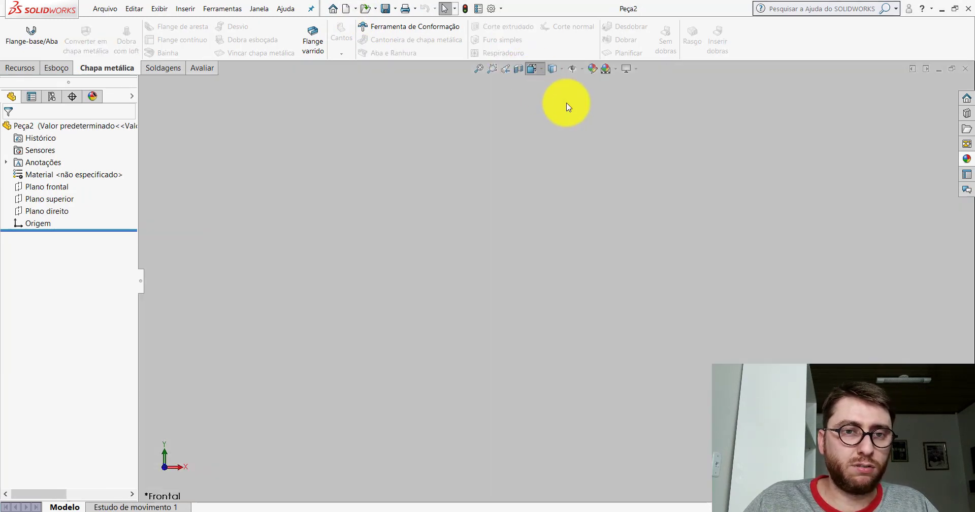
{"action": "left_click", "coordinate": [587, 97]}
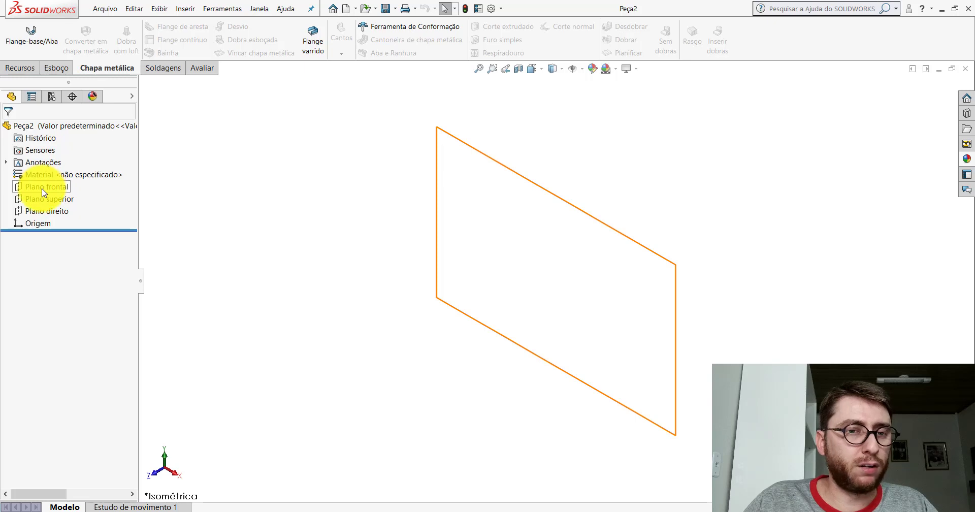
{"action": "left_click", "coordinate": [51, 175]}
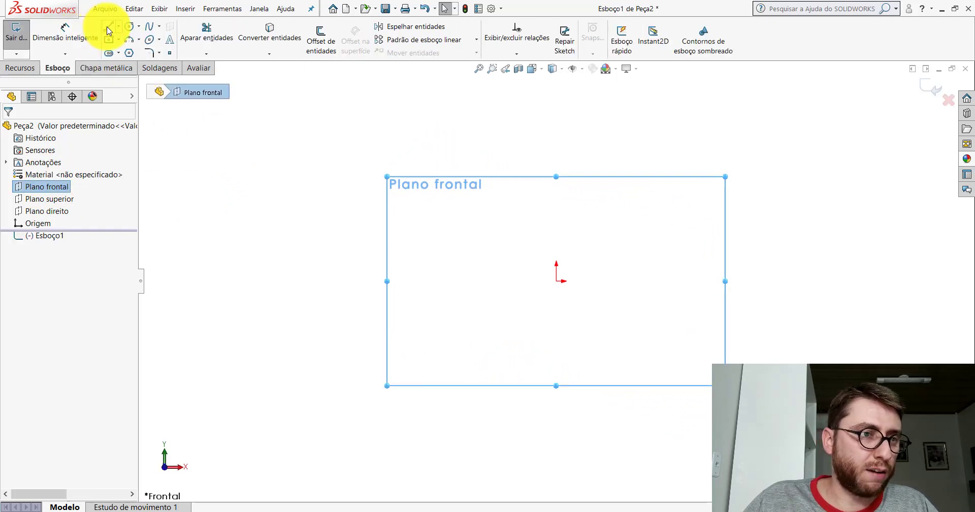
{"action": "left_click", "coordinate": [109, 29]}
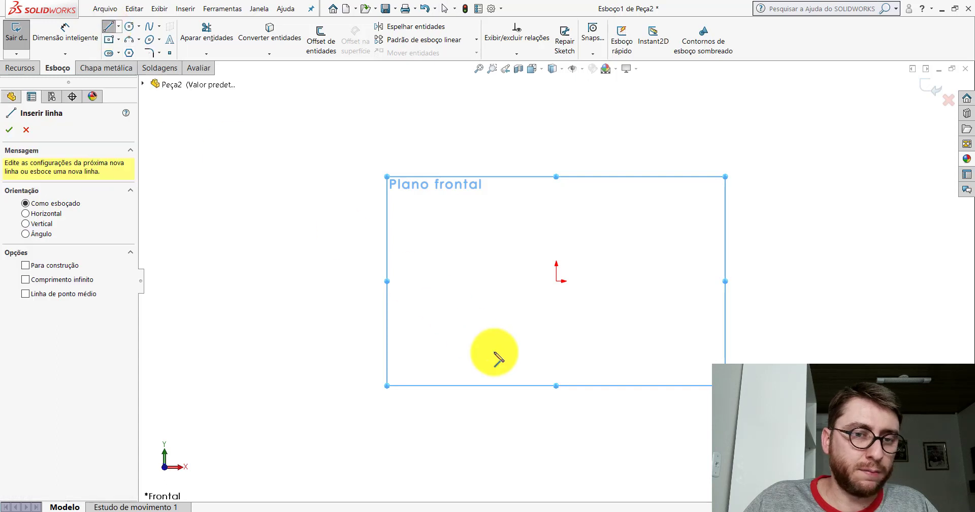
{"action": "left_click", "coordinate": [557, 281]}
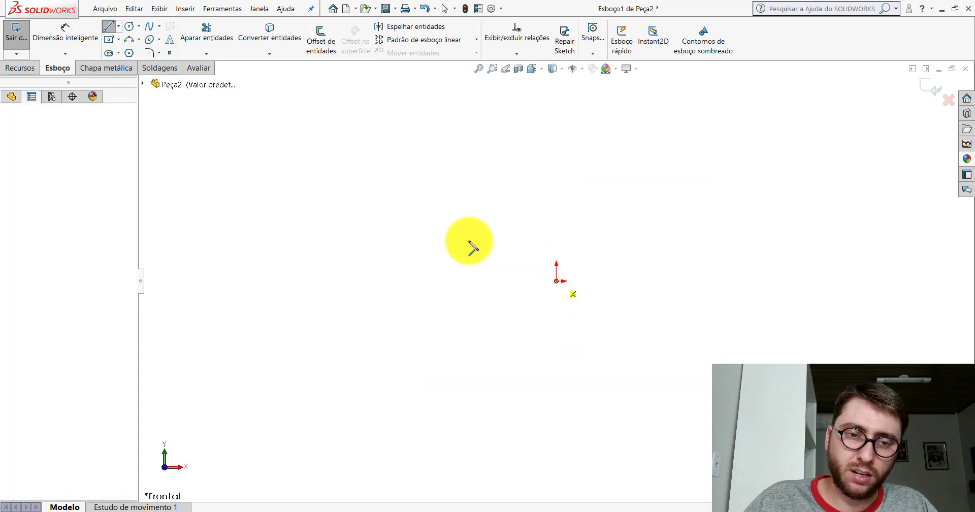
{"action": "left_click", "coordinate": [348, 281]}
{"action": "left_click", "coordinate": [349, 244]}
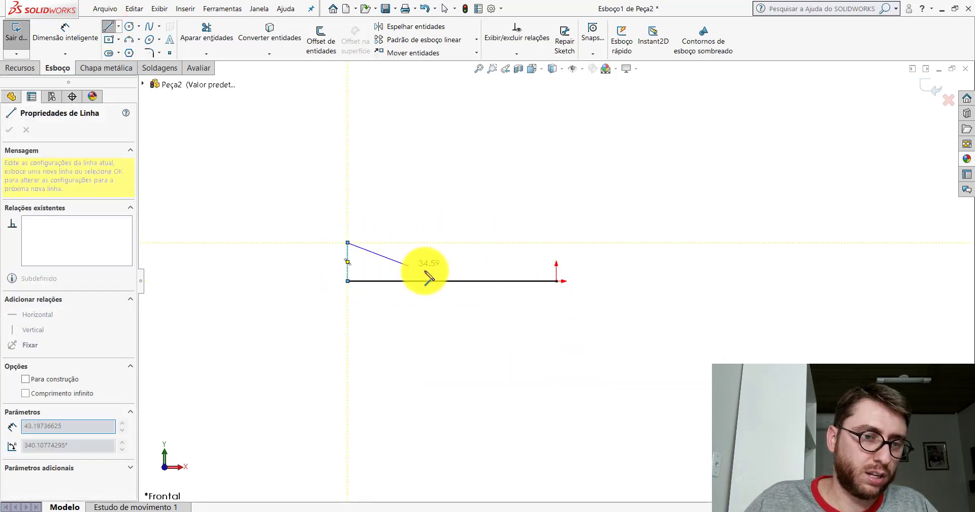
{"action": "scroll", "coordinate": [473, 229], "scroll_direction": "up", "scroll_amount": 2}
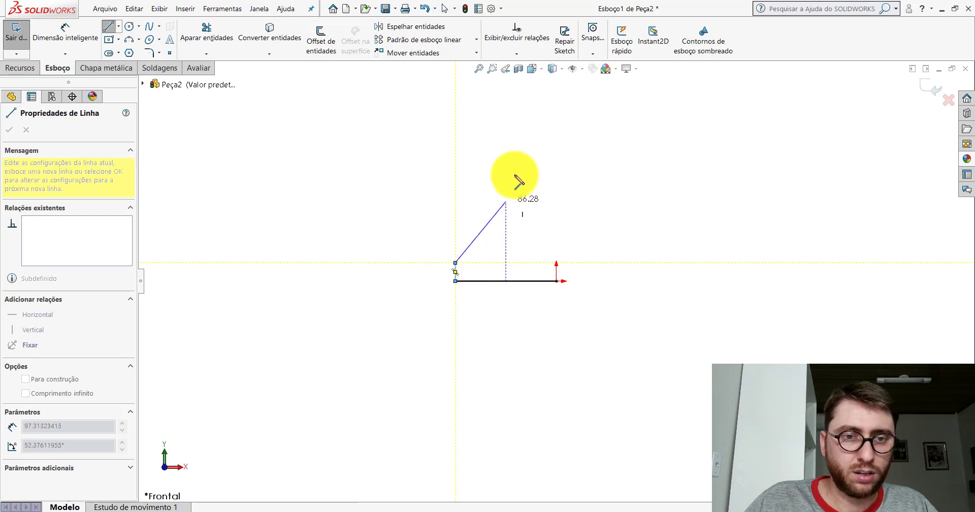
{"action": "left_click", "coordinate": [557, 131]}
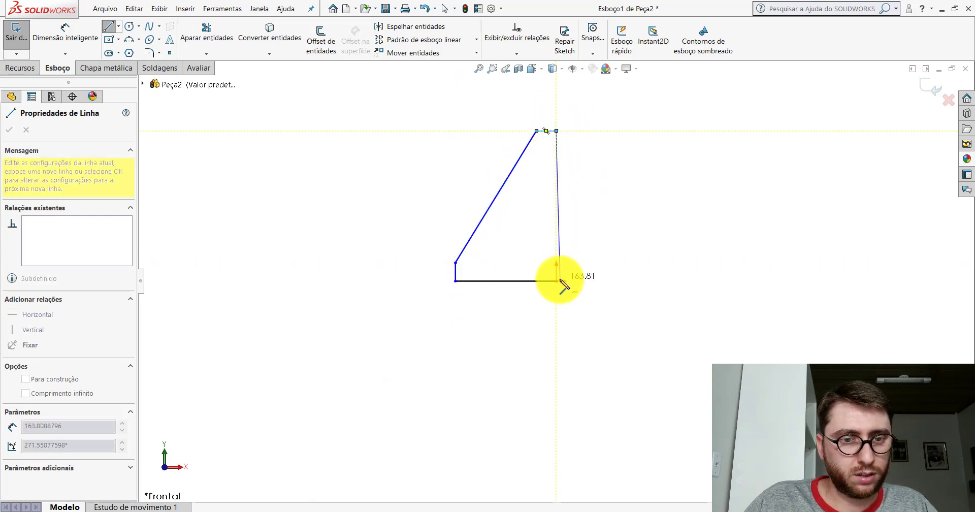
{"action": "left_click", "coordinate": [557, 281]}
{"action": "key", "text": "Escape"}
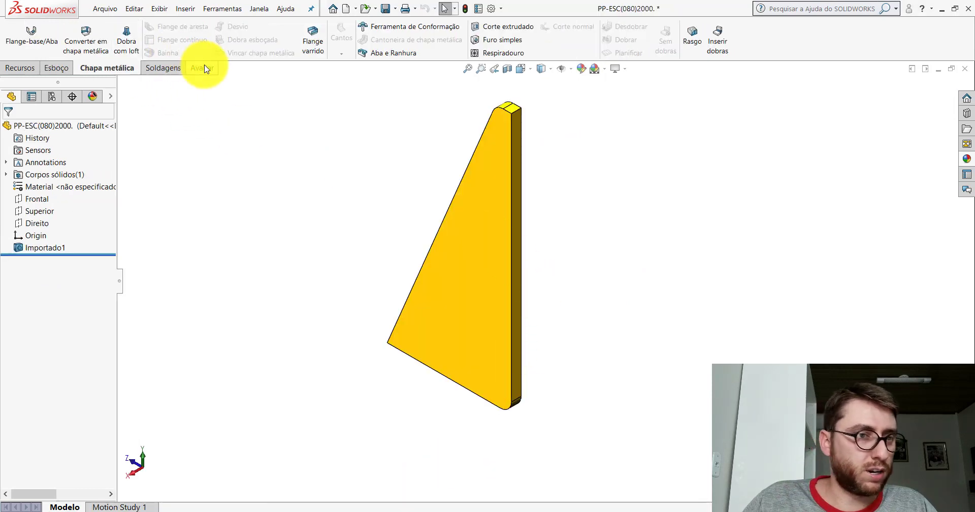
Measure the imported gusset, 80 mm from its lower corner to the narrow side face.
{"action": "left_click", "coordinate": [199, 68]}
{"action": "left_click", "coordinate": [122, 37]}
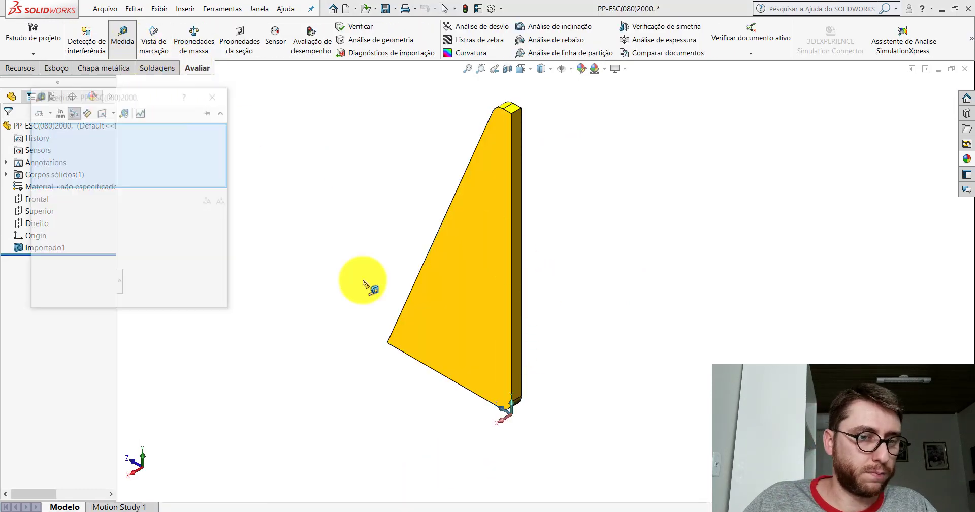
{"action": "left_click", "coordinate": [389, 344]}
{"action": "left_click", "coordinate": [515, 368]}
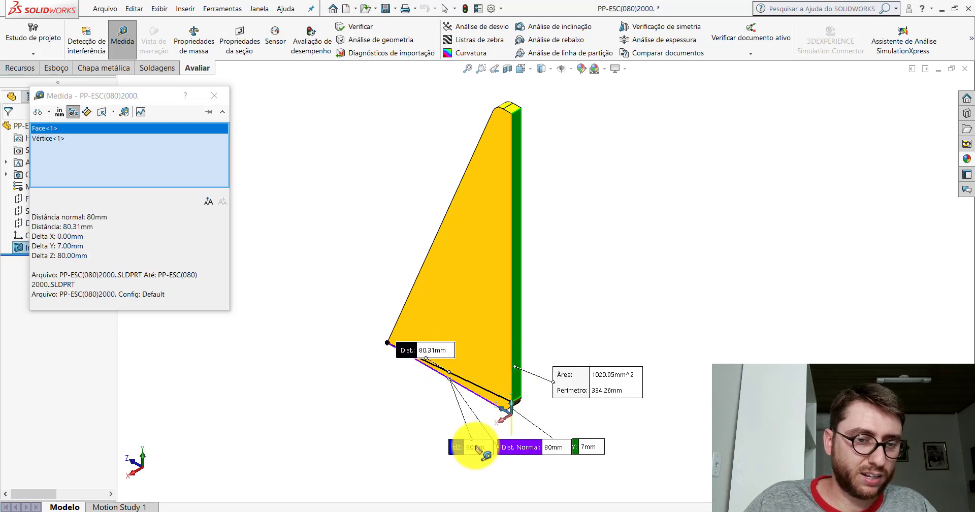
{"action": "left_click_drag", "start_coordinate": [468, 447], "coordinate": [392, 467]}
{"action": "left_click", "coordinate": [214, 95]}
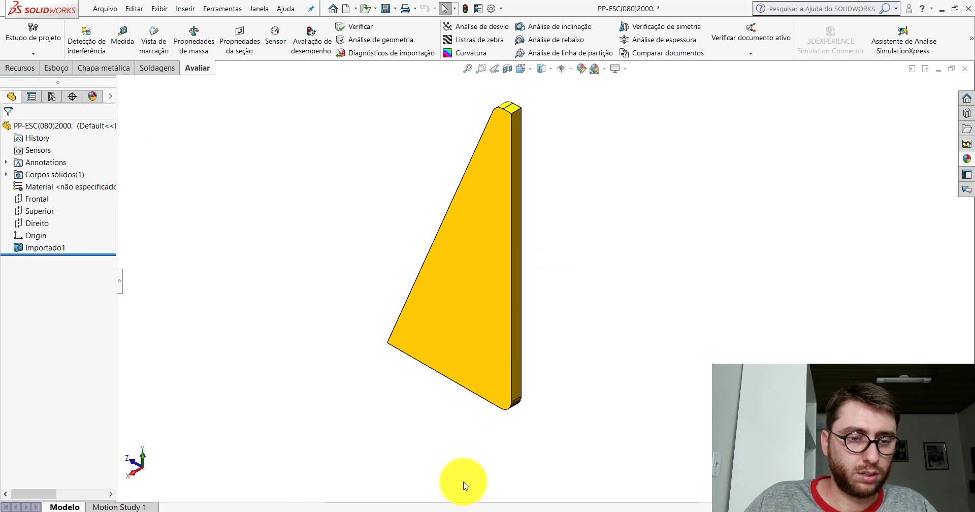
In the new sketch, remove the short vertical line and join the slanted line to the base line.
{"action": "left_click", "coordinate": [598, 484]}
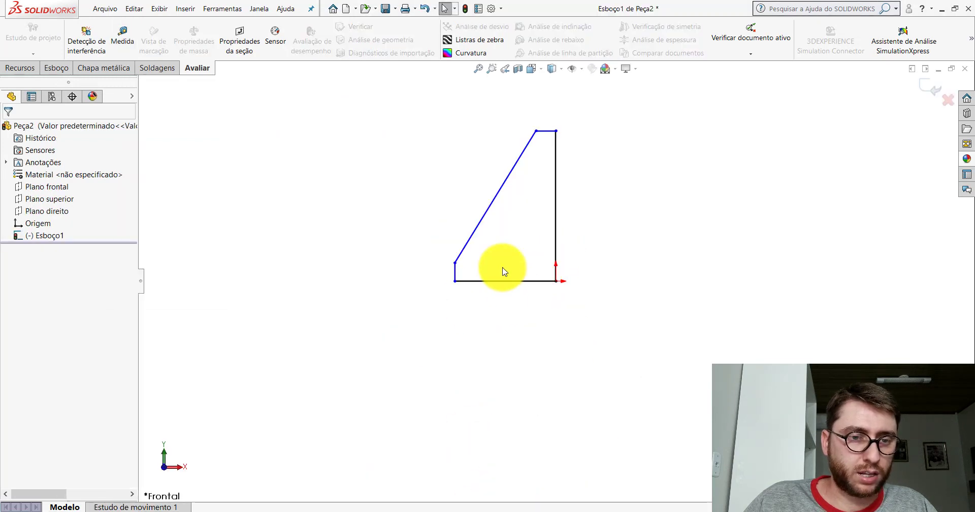
{"action": "left_click", "coordinate": [455, 282]}
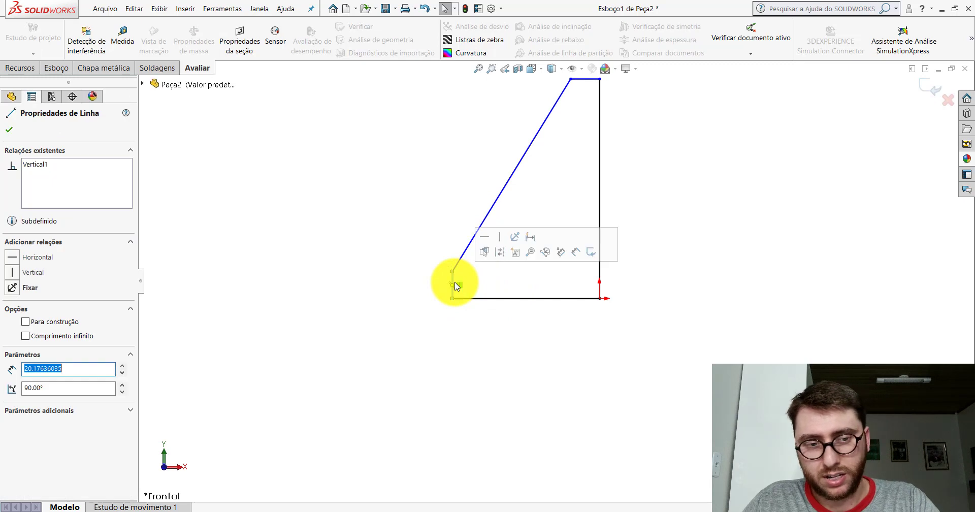
{"action": "left_click", "coordinate": [453, 282]}
{"action": "left_click_drag", "start_coordinate": [453, 274], "coordinate": [453, 304]}
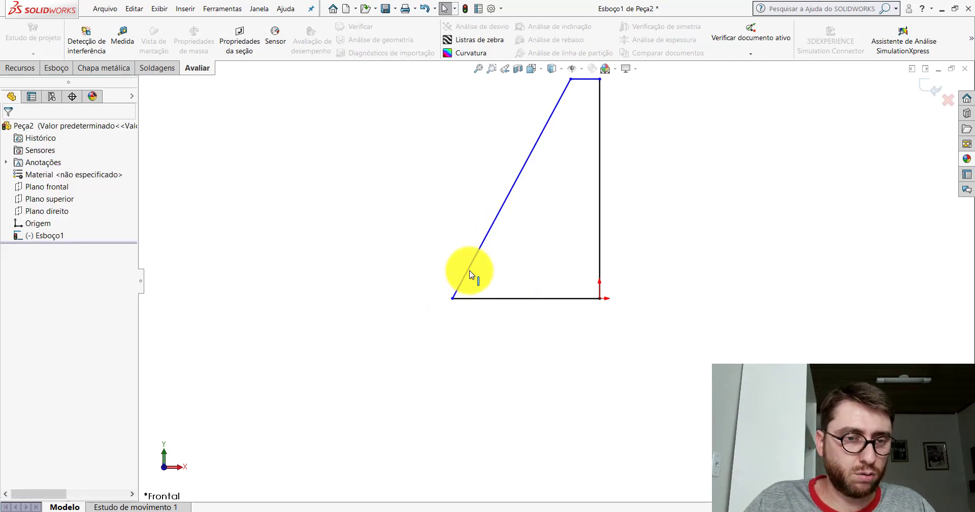
{"action": "scroll", "coordinate": [503, 305], "scroll_direction": "down", "scroll_amount": 5}
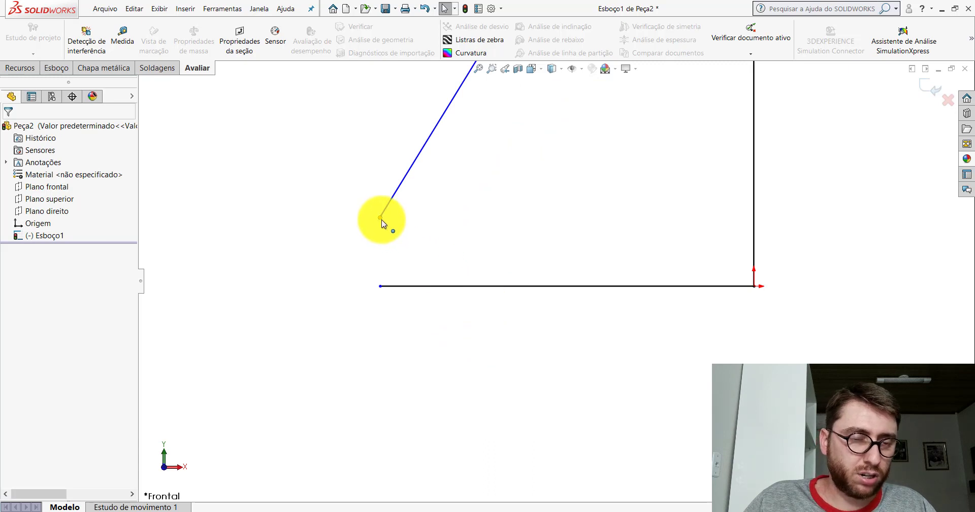
{"action": "mouse_move", "coordinate": [381, 223]}
{"action": "left_mouse_down"}
{"action": "mouse_move", "coordinate": [412, 263]}
{"action": "mouse_move", "coordinate": [382, 284]}
{"action": "left_mouse_up"}
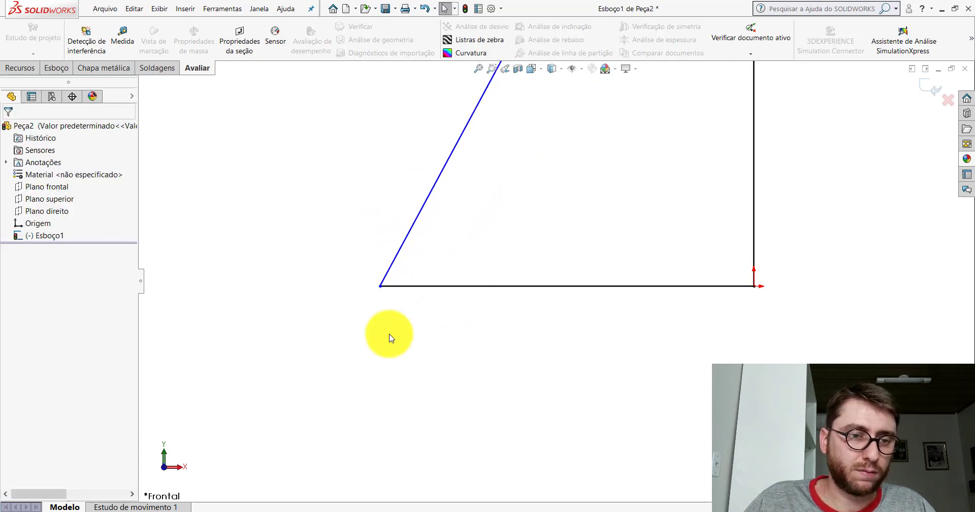
Dimension the sketch's bottom line to 80 mm.
{"action": "left_click", "coordinate": [53, 71]}
{"action": "left_click", "coordinate": [64, 32]}
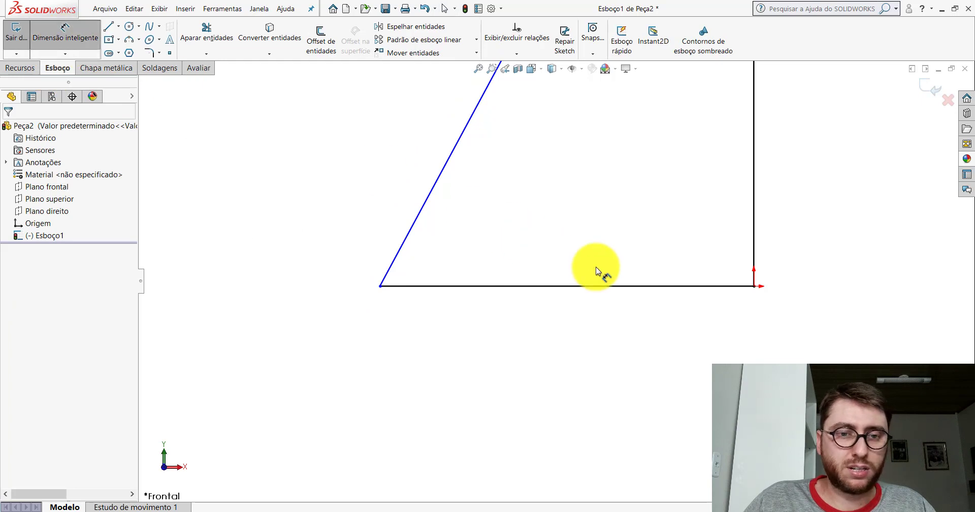
{"action": "left_click", "coordinate": [578, 287]}
{"action": "left_click", "coordinate": [574, 334]}
{"action": "type", "text": "80"}
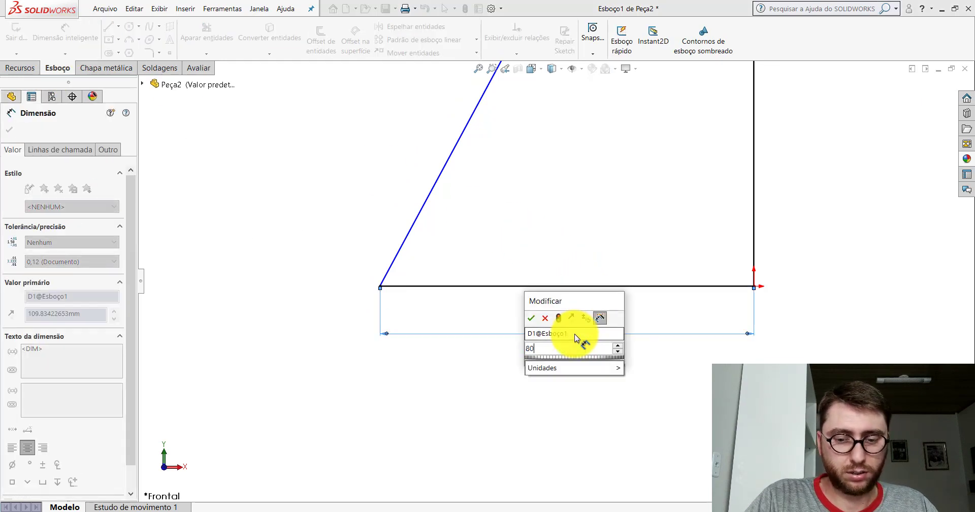
{"action": "key", "text": "Return"}
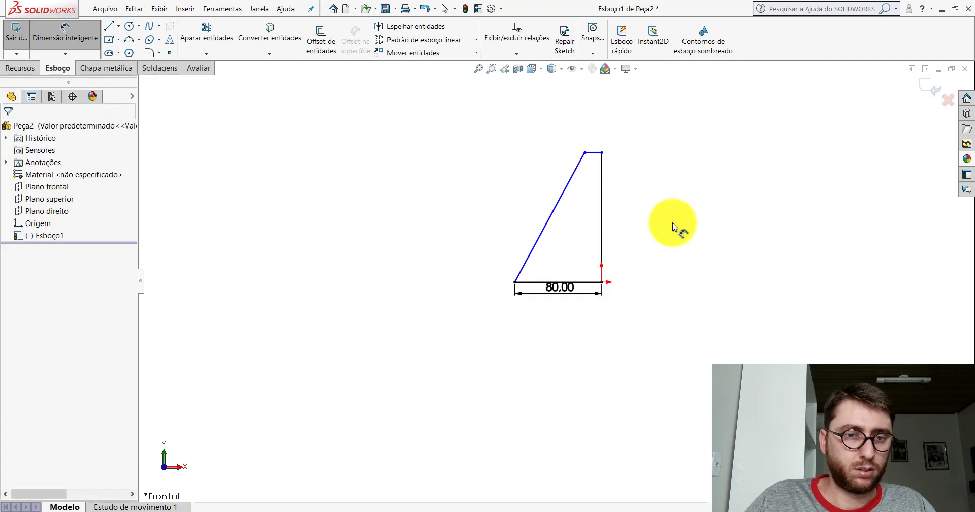
Measure the imported gusset's height from its narrow top face to the bottom slanted edge.
{"action": "left_click", "coordinate": [515, 483]}
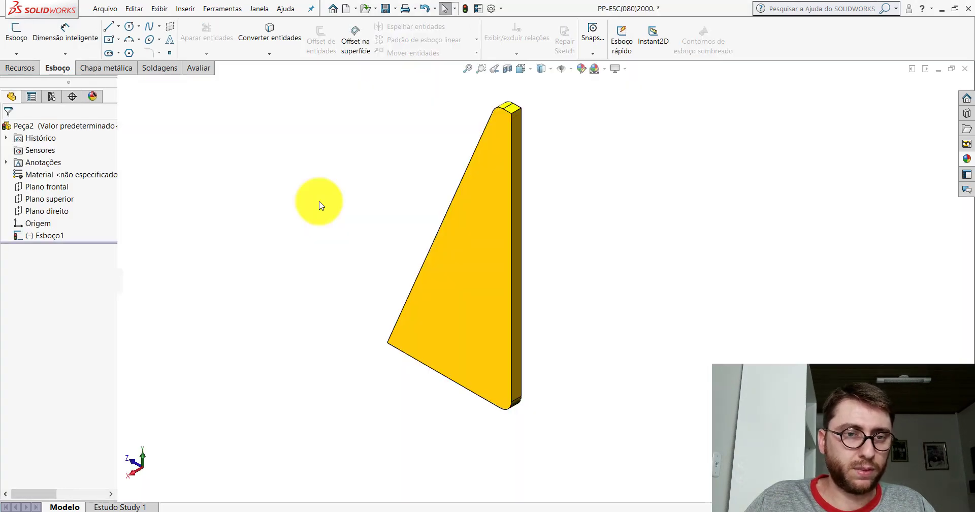
{"action": "left_click", "coordinate": [195, 69]}
{"action": "left_click", "coordinate": [122, 39]}
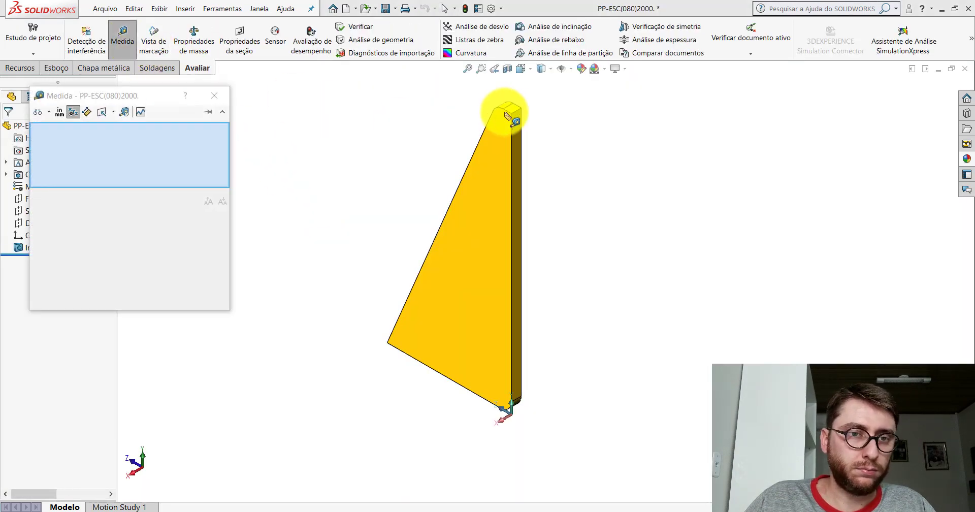
{"action": "left_click", "coordinate": [514, 113]}
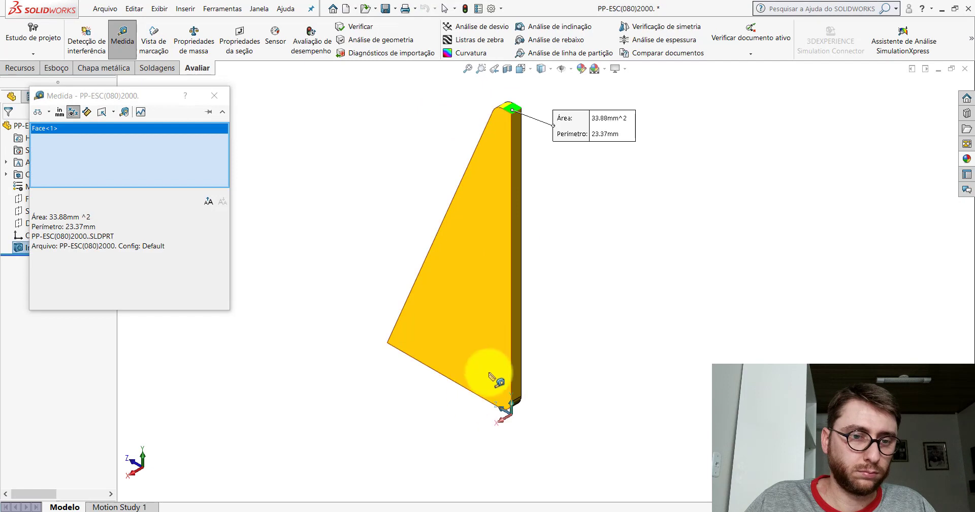
{"action": "left_click", "coordinate": [463, 389]}
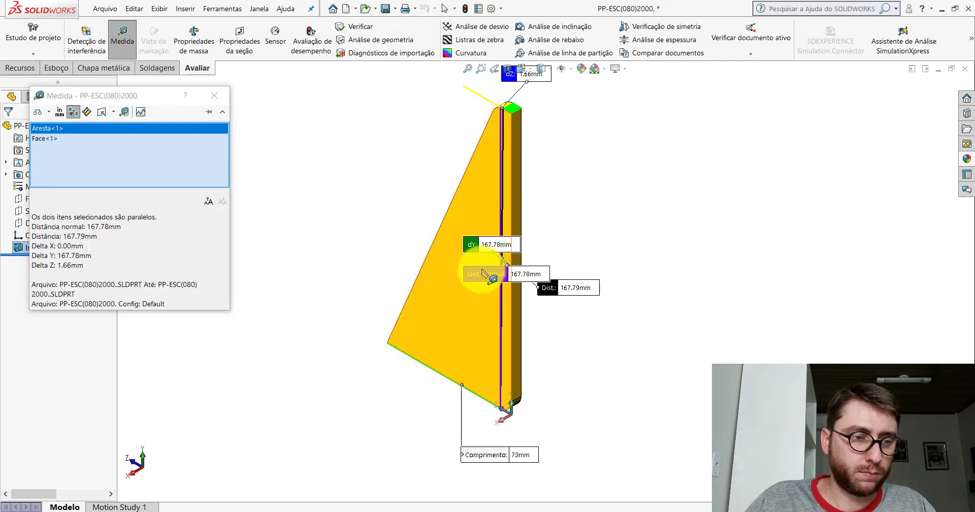
{"action": "left_click_drag", "start_coordinate": [482, 249], "coordinate": [343, 252]}
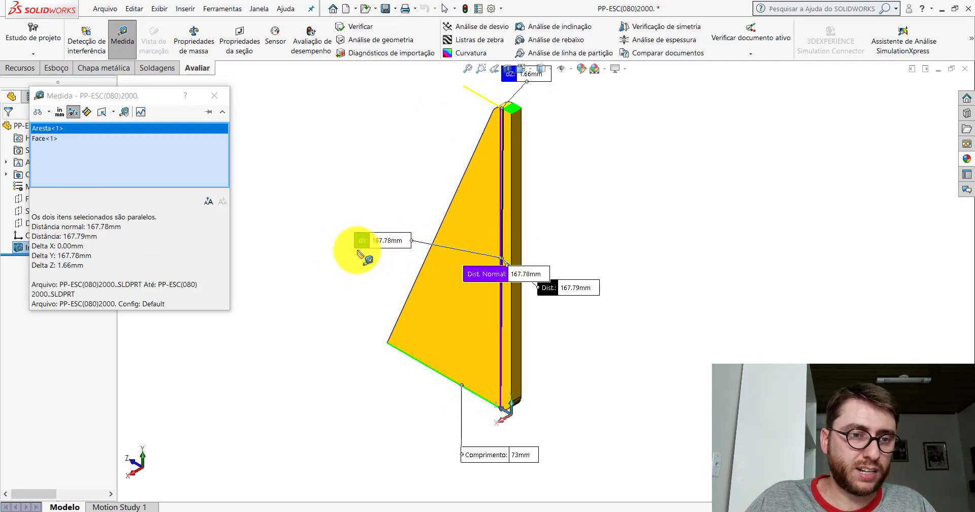
{"action": "key", "text": "Escape"}
Dimension the sketch's vertical right side to 167.78 mm.
{"action": "left_click", "coordinate": [600, 484]}
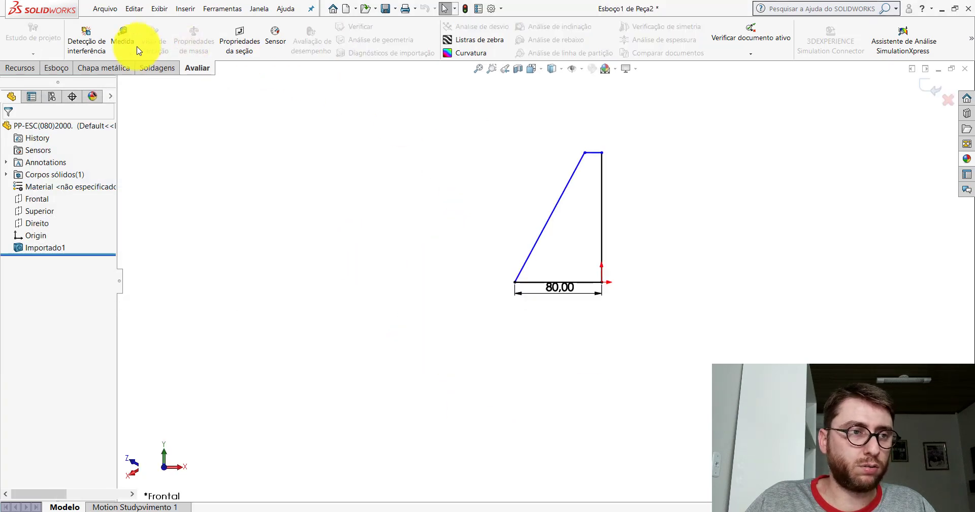
{"action": "left_click", "coordinate": [51, 68]}
{"action": "left_click", "coordinate": [65, 32]}
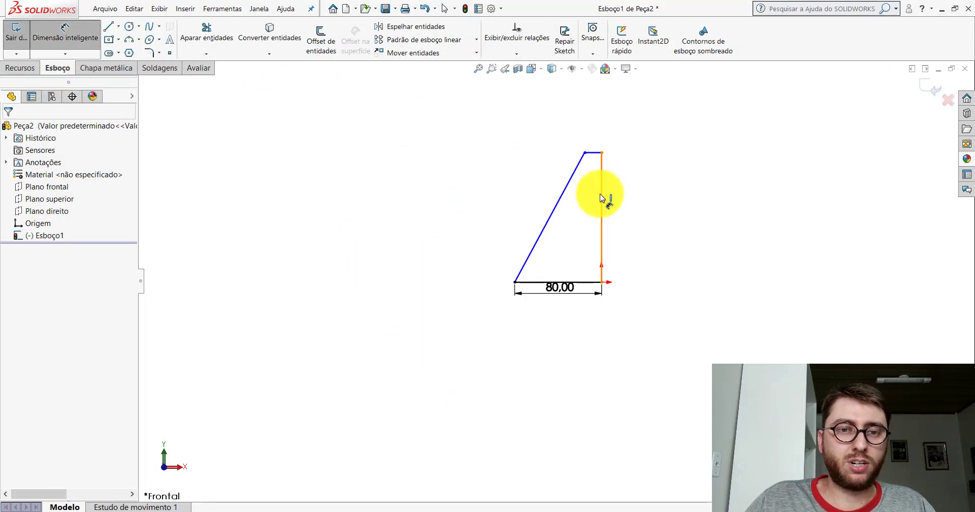
{"action": "left_click", "coordinate": [600, 194]}
{"action": "left_click", "coordinate": [636, 212]}
{"action": "type", "text": "167,78"}
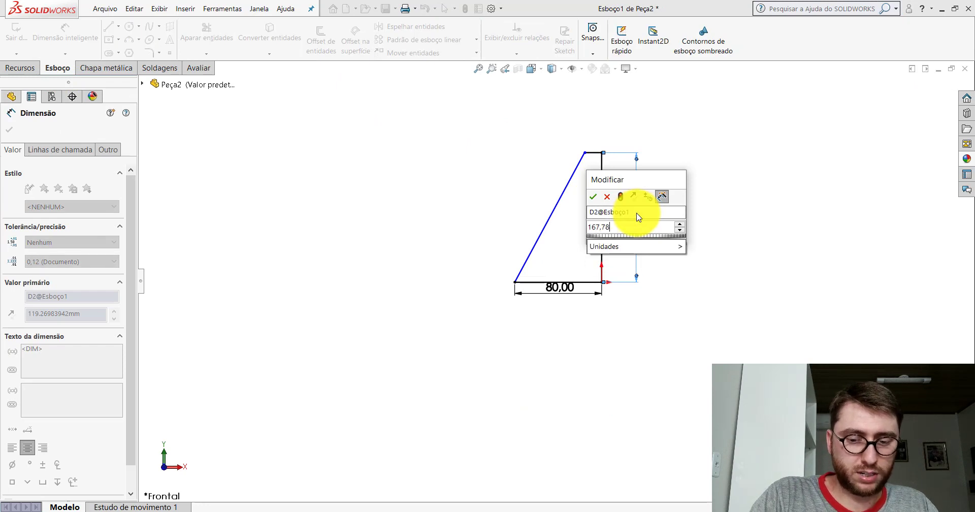
{"action": "key", "text": "Escape"}
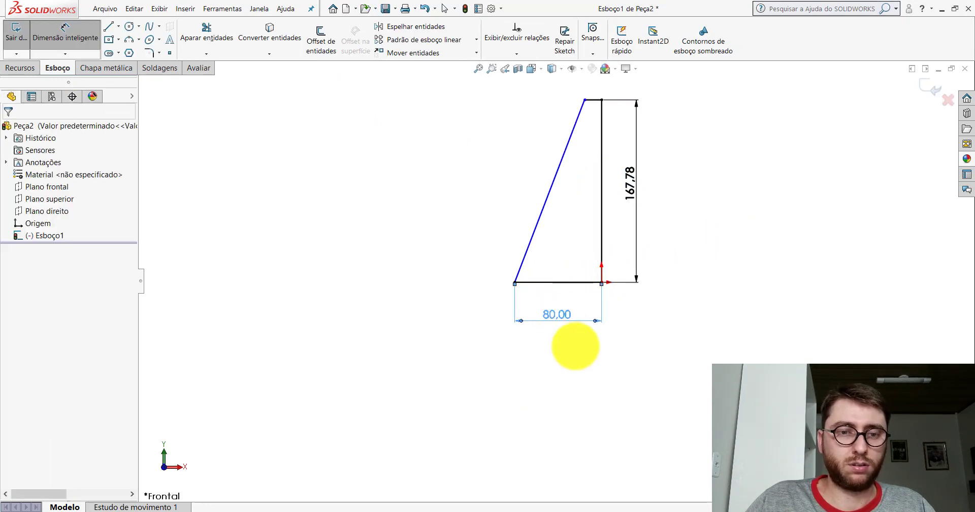
{"action": "left_click", "coordinate": [475, 475]}
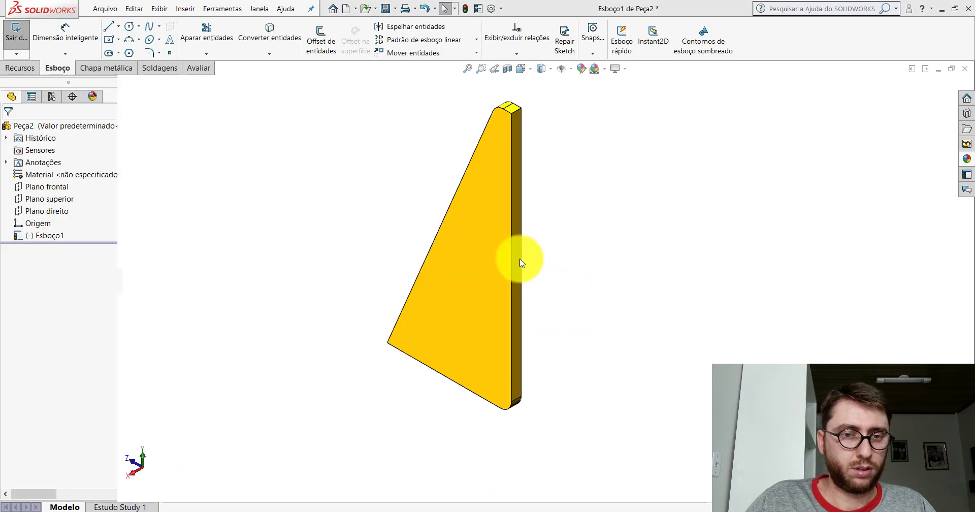
{"action": "left_click", "coordinate": [196, 69]}
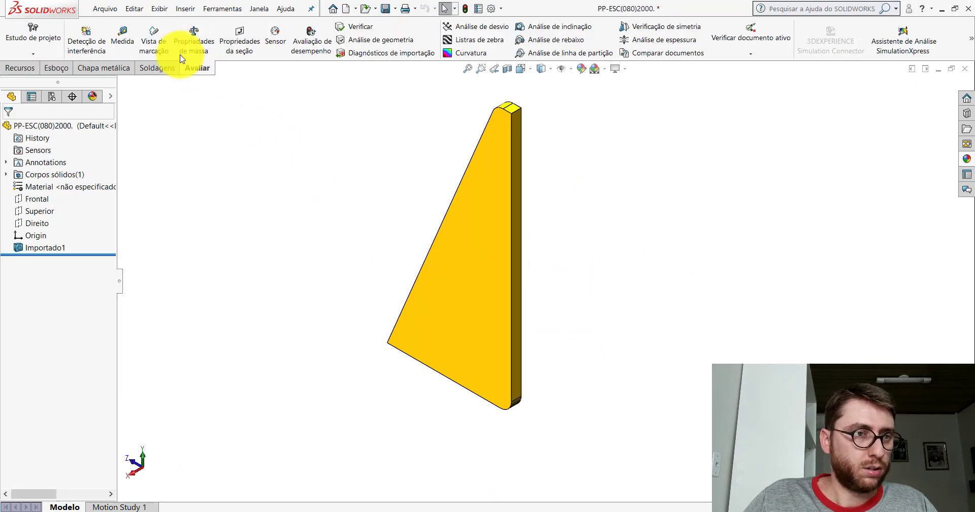
{"action": "left_click", "coordinate": [122, 36]}
{"action": "scroll", "coordinate": [513, 121], "scroll_direction": "down", "scroll_amount": 3}
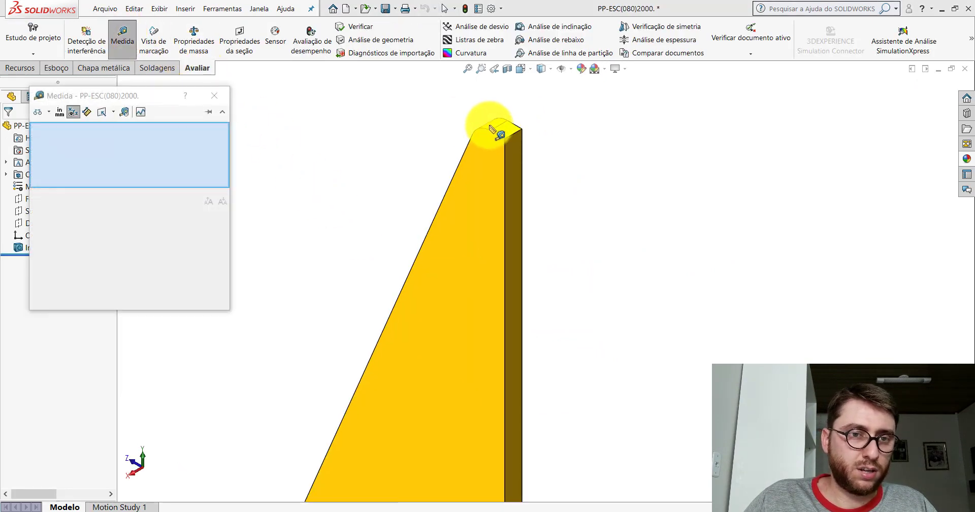
{"action": "left_click", "coordinate": [491, 128]}
{"action": "scroll", "coordinate": [544, 413], "scroll_direction": "up", "scroll_amount": 2}
{"action": "scroll", "coordinate": [533, 439], "scroll_direction": "down", "scroll_amount": 3}
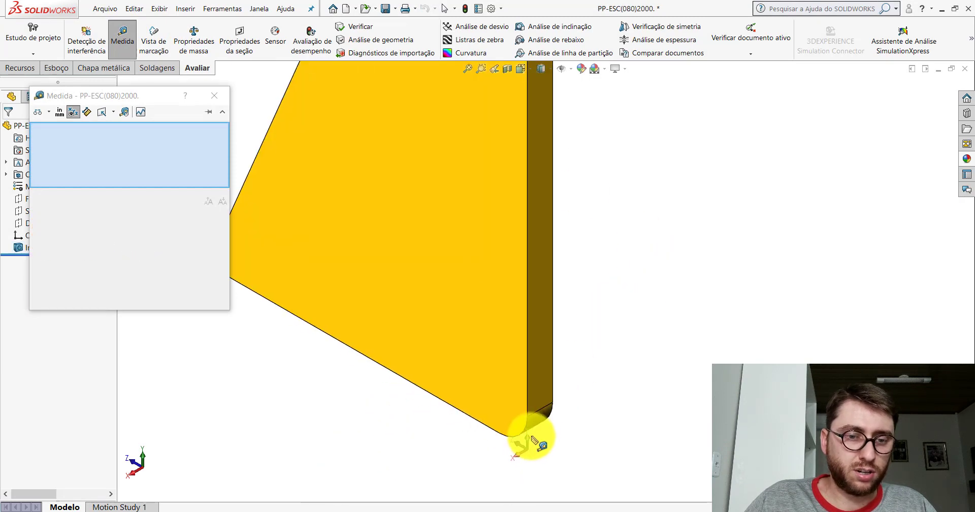
{"action": "left_click", "coordinate": [537, 422]}
{"action": "scroll", "coordinate": [543, 422], "scroll_direction": "up", "scroll_amount": 3}
{"action": "scroll", "coordinate": [555, 305], "scroll_direction": "up", "scroll_amount": 2}
{"action": "left_click", "coordinate": [577, 202]}
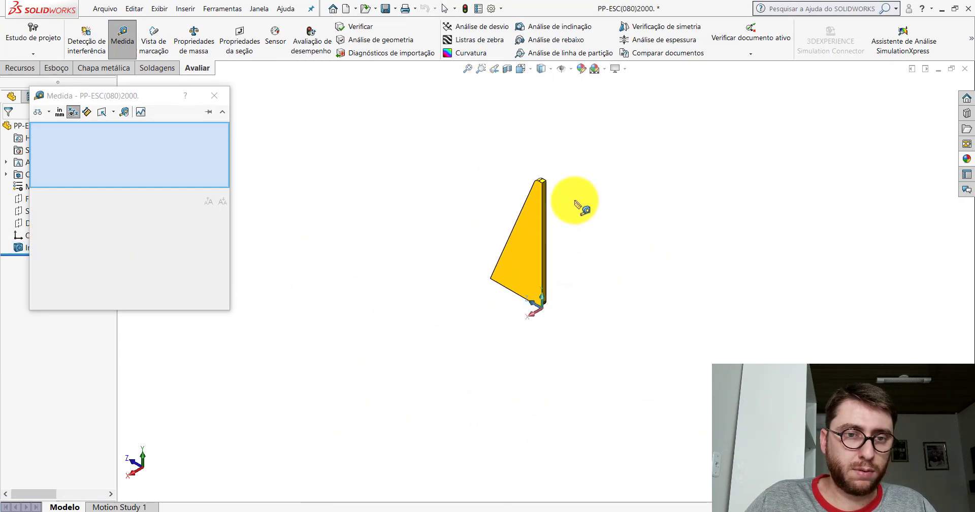
{"action": "scroll", "coordinate": [485, 238], "scroll_direction": "down", "scroll_amount": 3}
{"action": "scroll", "coordinate": [465, 222], "scroll_direction": "down", "scroll_amount": 3}
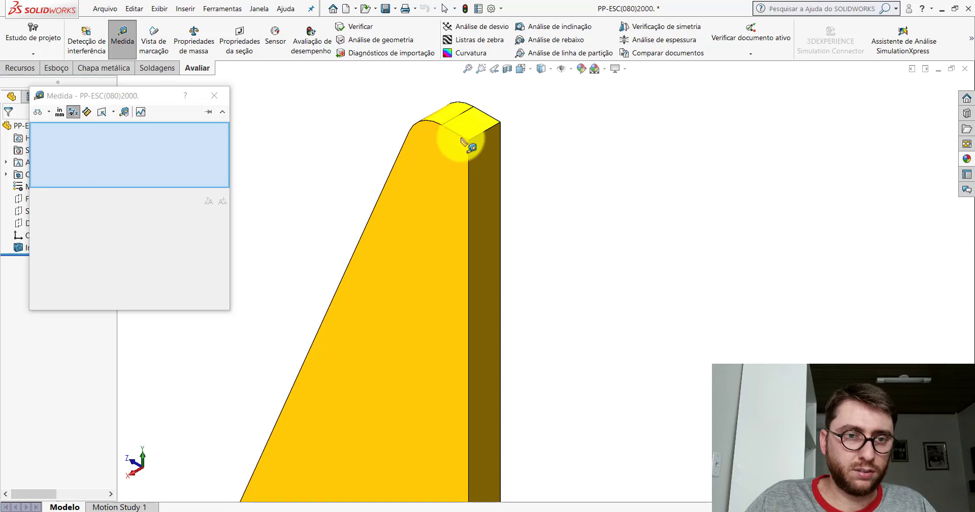
{"action": "left_click", "coordinate": [464, 142]}
{"action": "scroll", "coordinate": [464, 168], "scroll_direction": "up", "scroll_amount": 3}
{"action": "key", "text": "Escape"}
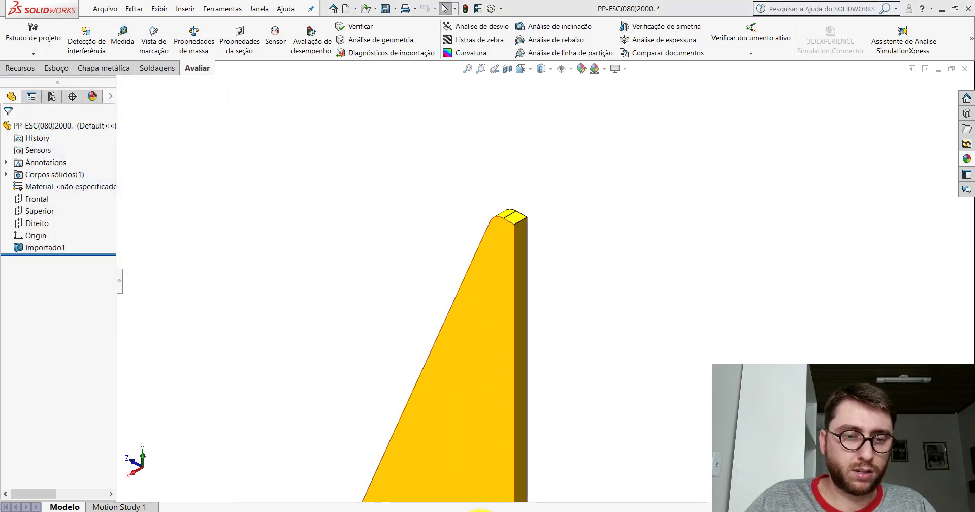
Round two corners of the gusset sketch with 7 mm sketch fillets.
{"action": "left_click", "coordinate": [592, 477]}
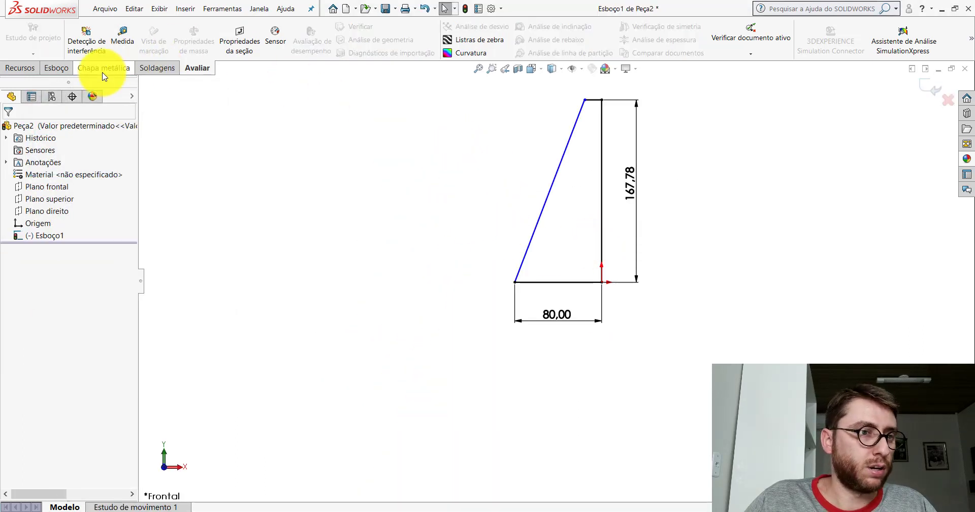
{"action": "left_click", "coordinate": [55, 69]}
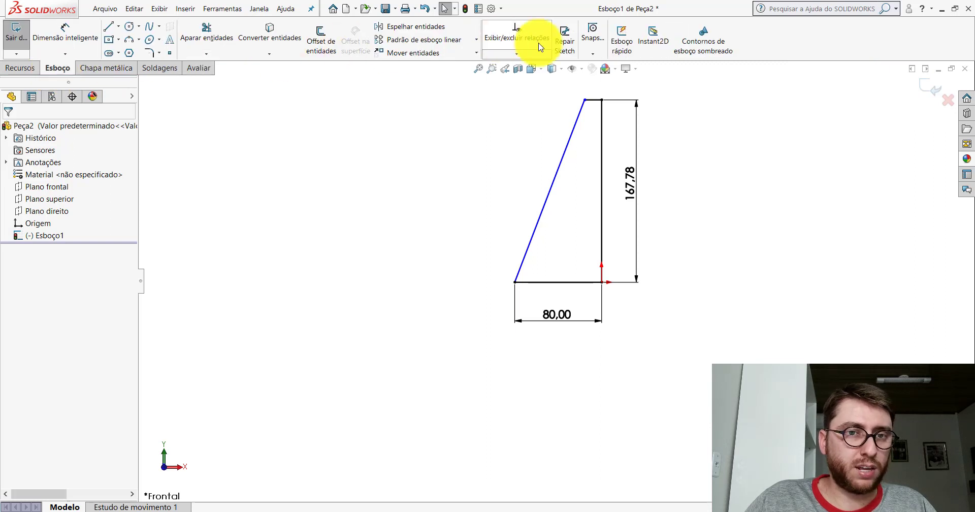
{"action": "left_click", "coordinate": [149, 53]}
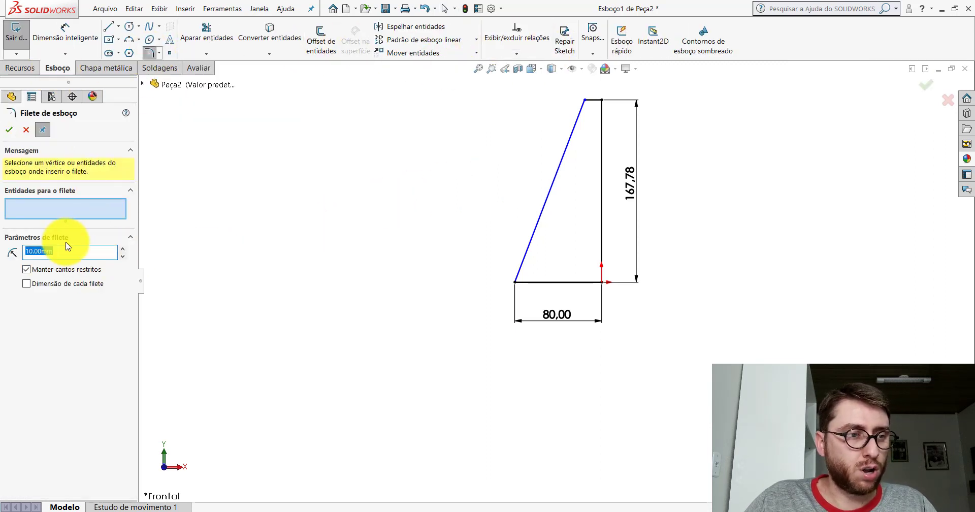
{"action": "type", "text": "7"}
{"action": "scroll", "coordinate": [677, 131], "scroll_direction": "down", "scroll_amount": 4}
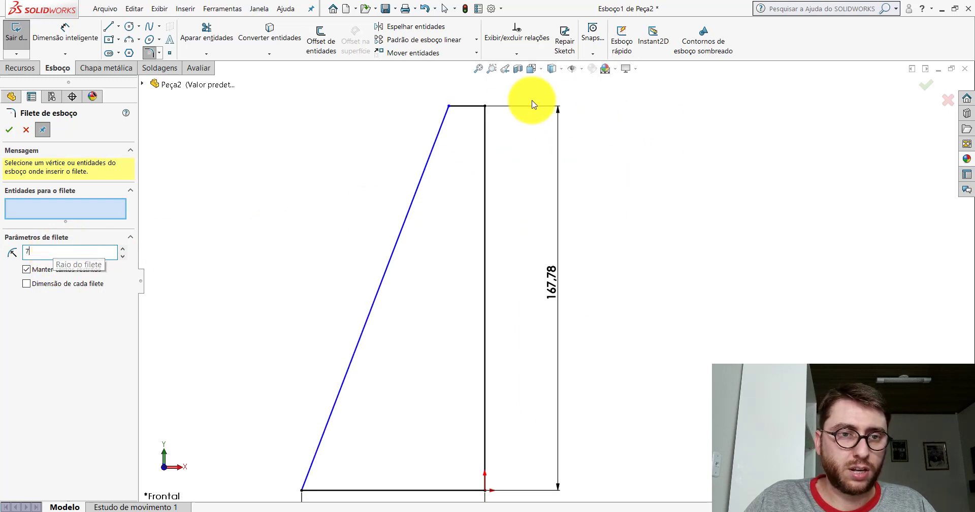
{"action": "scroll", "coordinate": [425, 424], "scroll_direction": "up", "scroll_amount": 2}
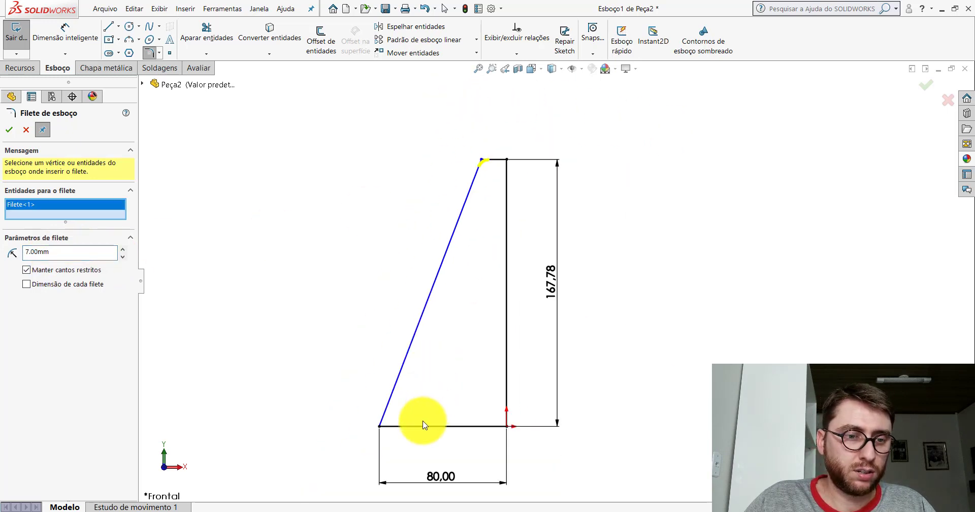
{"action": "left_click", "coordinate": [507, 428]}
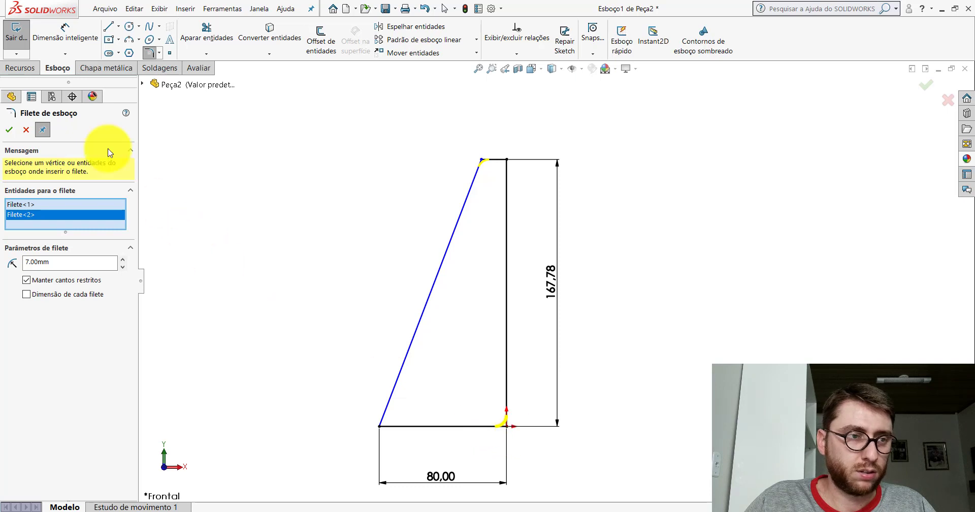
{"action": "left_click", "coordinate": [12, 130]}
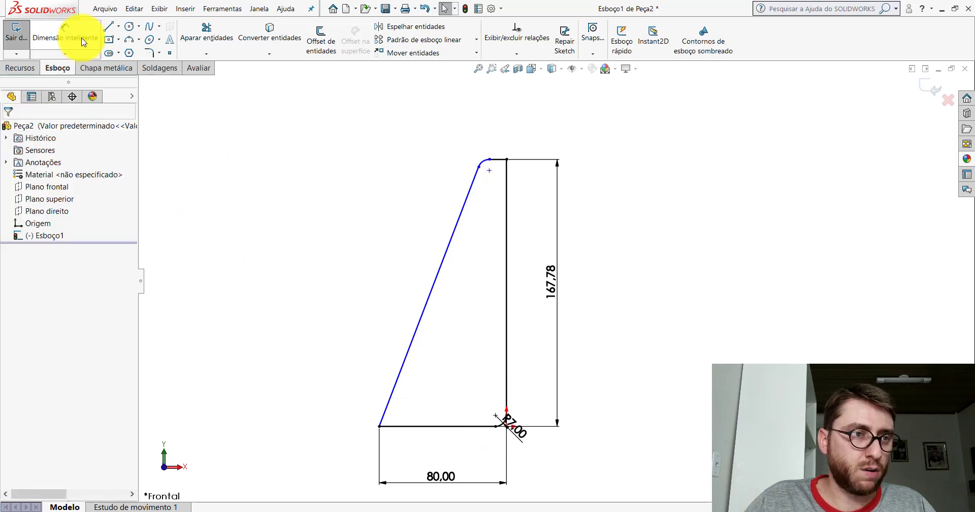
Dimension the short flat top edge to 5.34 mm.
{"action": "scroll", "coordinate": [472, 156], "scroll_direction": "down", "scroll_amount": 3}
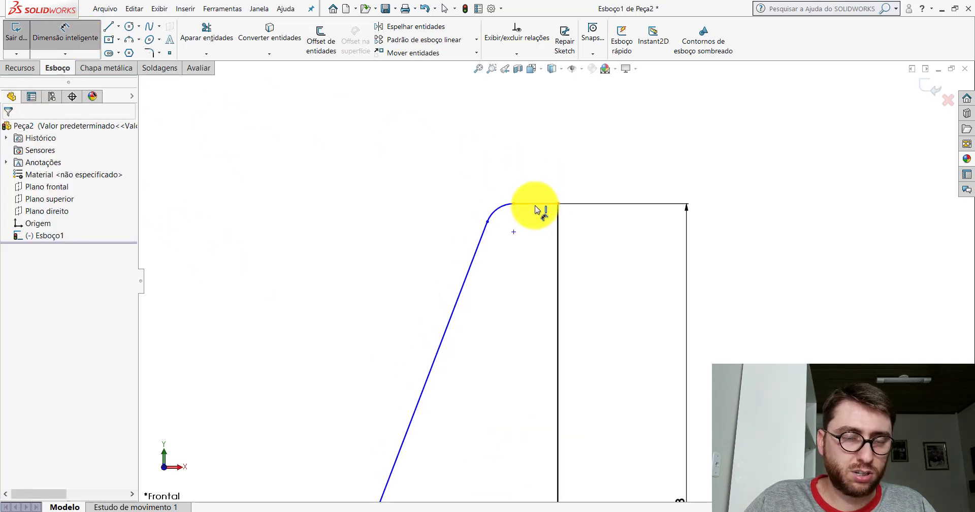
{"action": "left_click", "coordinate": [536, 205]}
{"action": "left_click", "coordinate": [532, 151]}
{"action": "type", "text": "5,"}
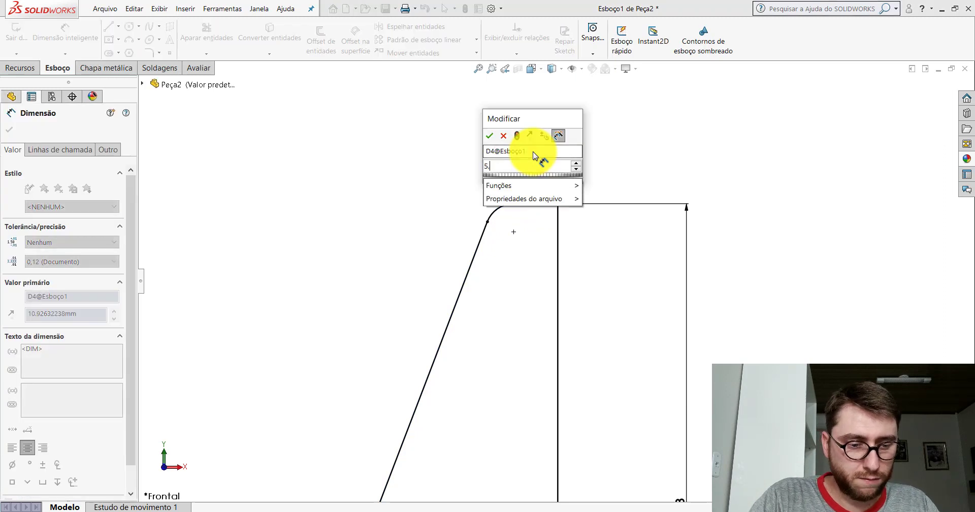
{"action": "type", "text": "34"}
{"action": "key", "text": "Return"}
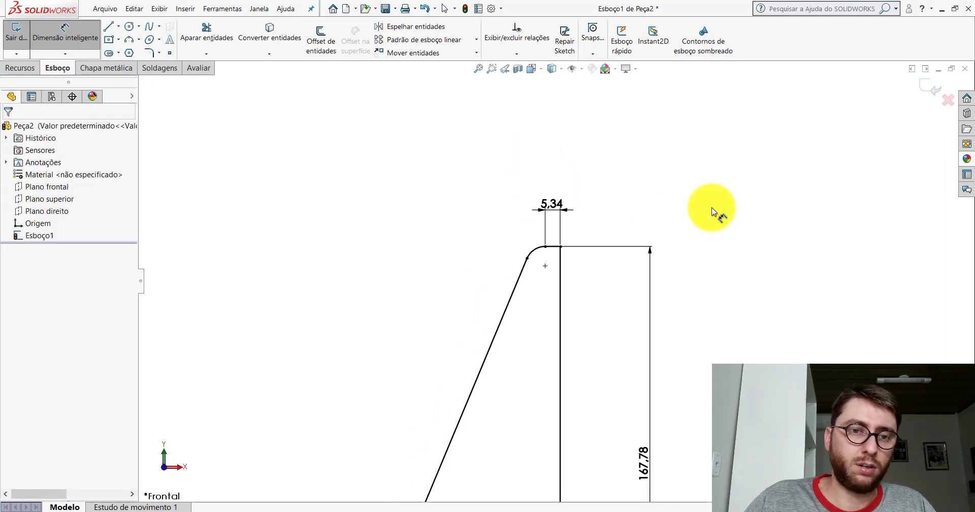
{"action": "scroll", "coordinate": [620, 290], "scroll_direction": "up", "scroll_amount": 3}
{"action": "scroll", "coordinate": [556, 388], "scroll_direction": "up", "scroll_amount": 1}
{"action": "scroll", "coordinate": [544, 305], "scroll_direction": "down", "scroll_amount": 2}
{"action": "key", "text": "Escape"}
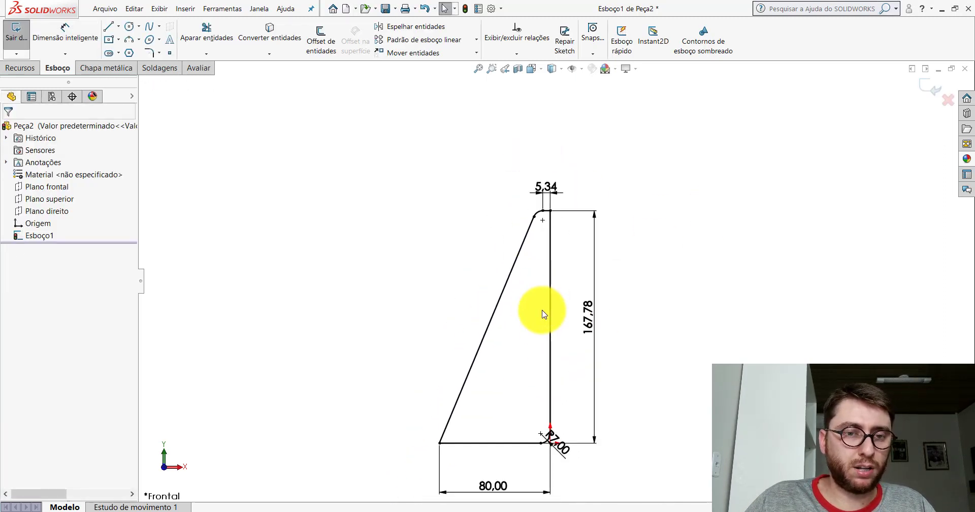
{"action": "scroll", "coordinate": [542, 314], "scroll_direction": "up", "scroll_amount": 2}
{"action": "scroll", "coordinate": [635, 294], "scroll_direction": "down", "scroll_amount": 1}
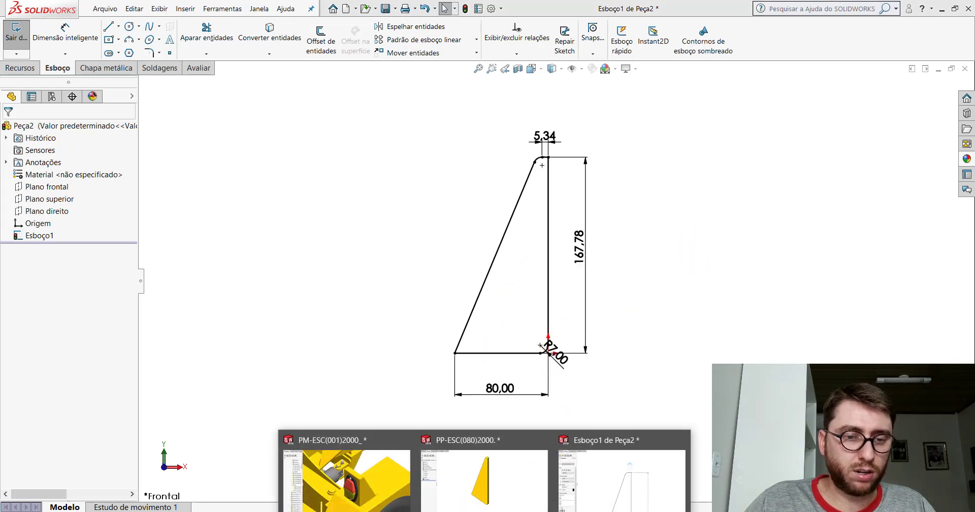
On the imported PP-ESC(080)2000 part, tilt the view and measure its narrow top edge.
{"action": "left_click", "coordinate": [500, 474]}
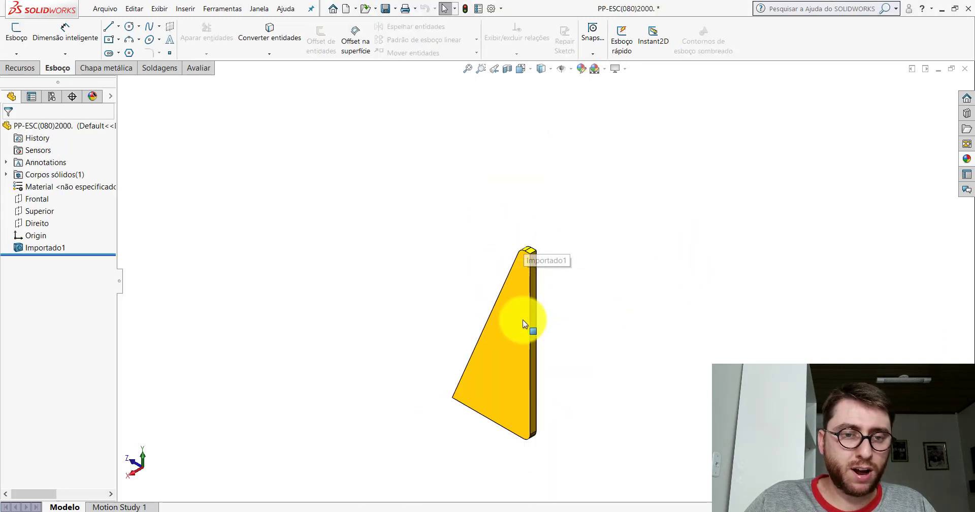
{"action": "middle_click_drag", "start_coordinate": [523, 319], "coordinate": [534, 355]}
{"action": "left_click", "coordinate": [193, 70]}
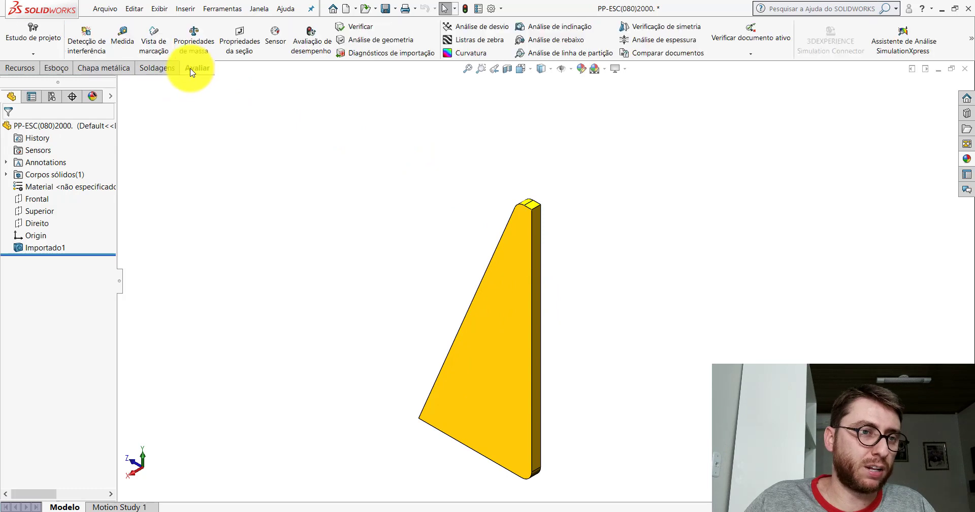
{"action": "left_click", "coordinate": [125, 36]}
{"action": "scroll", "coordinate": [551, 229], "scroll_direction": "down", "scroll_amount": 2}
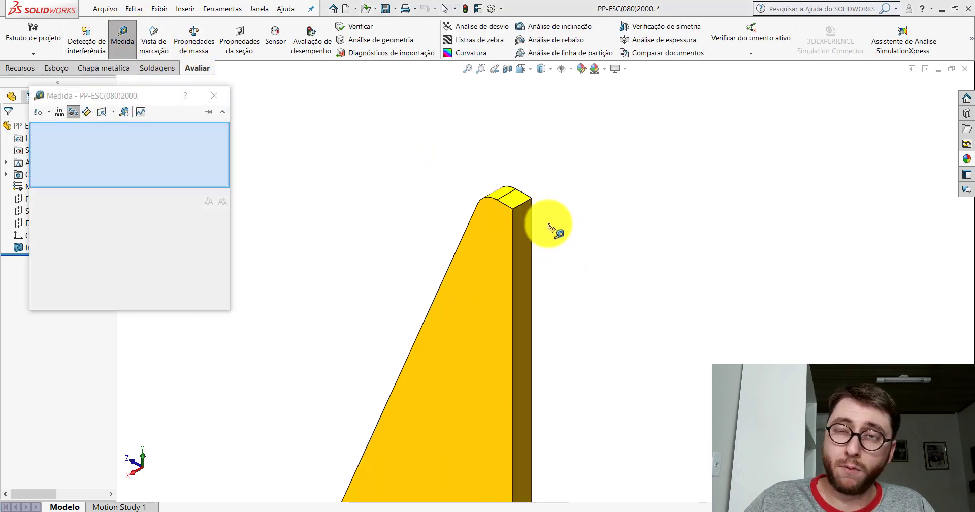
{"action": "scroll", "coordinate": [552, 230], "scroll_direction": "down", "scroll_amount": 2}
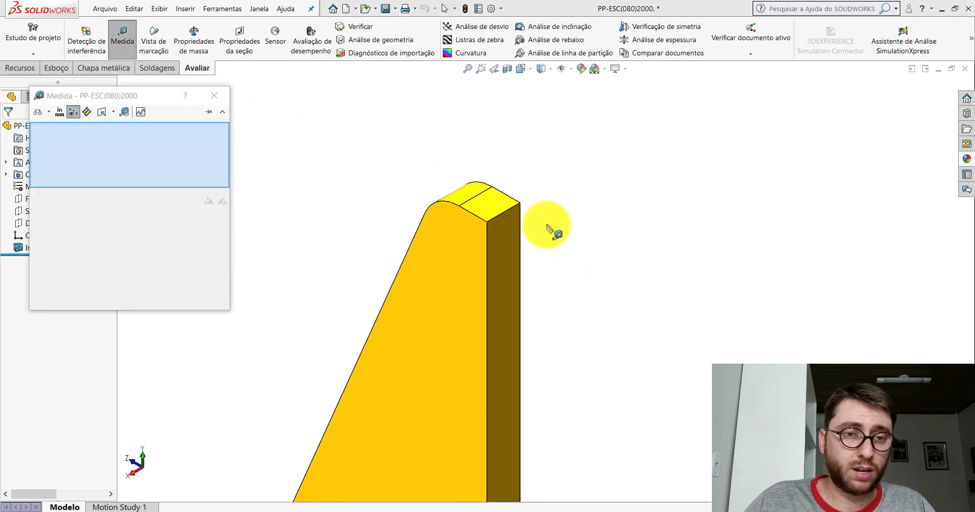
{"action": "left_click", "coordinate": [521, 208]}
{"action": "scroll", "coordinate": [522, 207], "scroll_direction": "up", "scroll_amount": 2}
{"action": "scroll", "coordinate": [522, 218], "scroll_direction": "up", "scroll_amount": 2}
{"action": "key", "text": "Escape"}
{"action": "scroll", "coordinate": [522, 228], "scroll_direction": "up", "scroll_amount": 1}
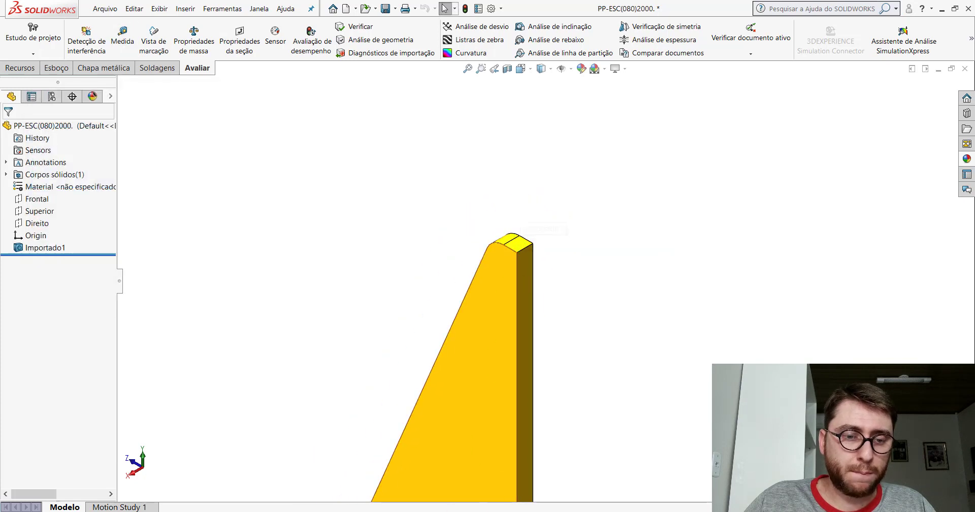
Turn the sketch into a 6.35 mm base flange and show it in isometric view.
{"action": "left_click", "coordinate": [104, 68]}
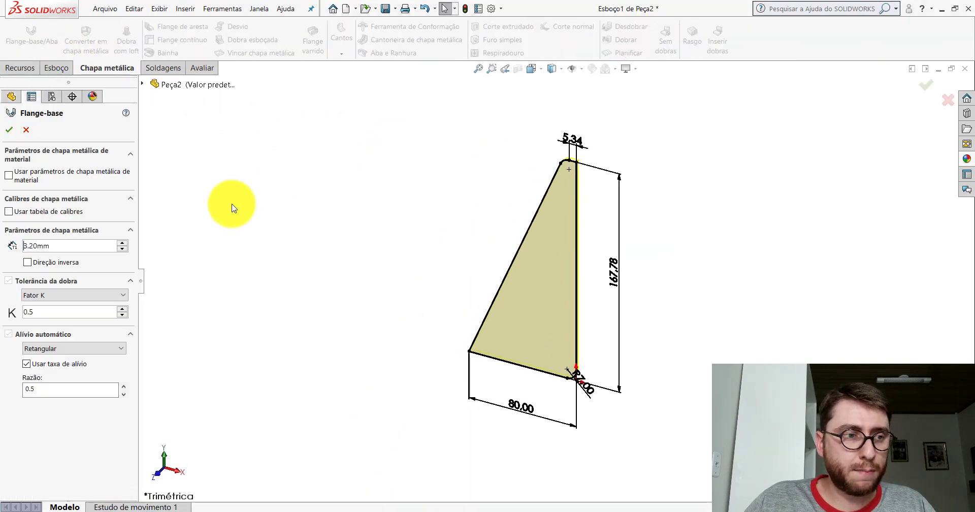
{"action": "left_click", "coordinate": [58, 246]}
{"action": "type", "text": "6.35"}
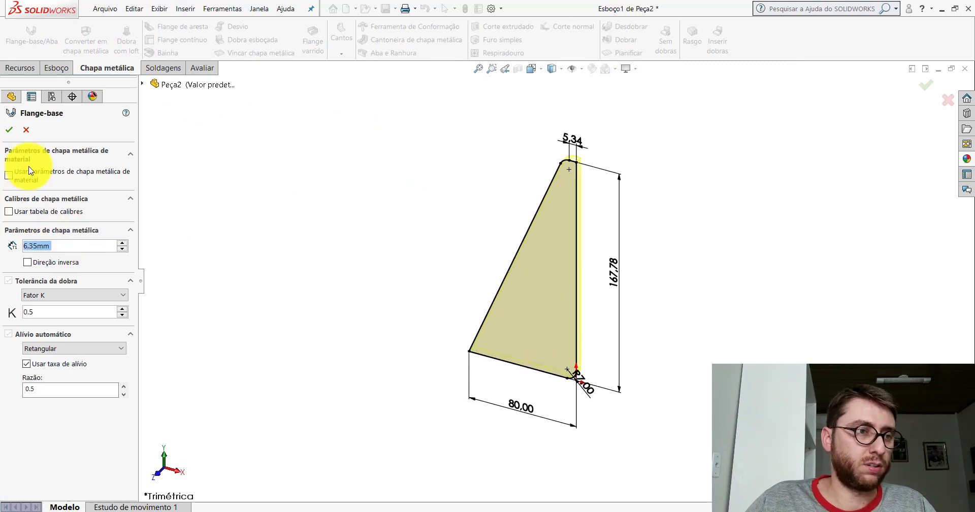
{"action": "left_click", "coordinate": [8, 131]}
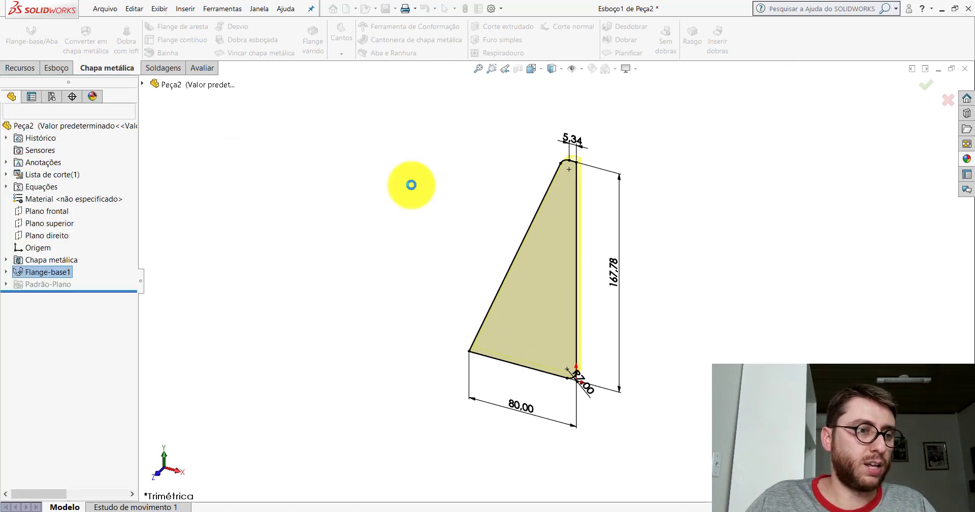
{"action": "left_click", "coordinate": [531, 69]}
{"action": "left_click", "coordinate": [584, 97]}
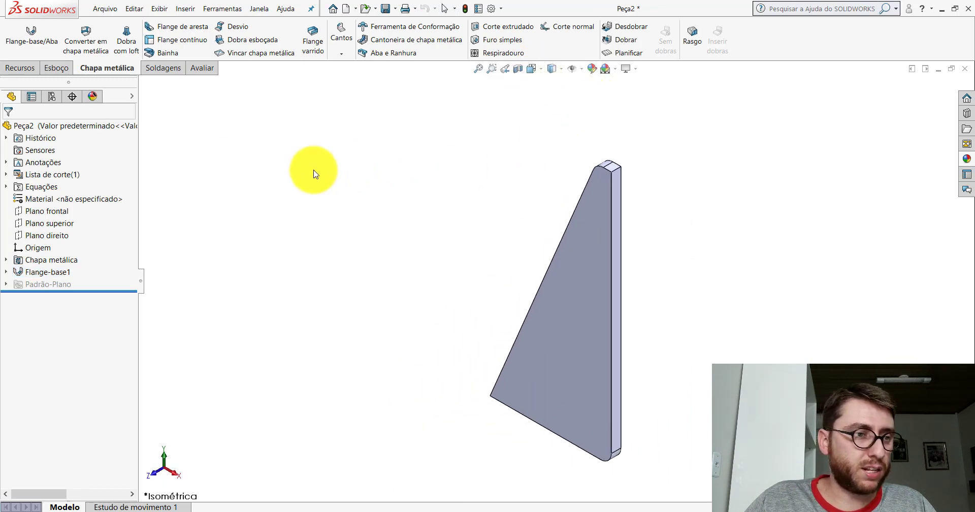
Assign AISI 1020 material and paste the gold appearance onto Peça2.
{"action": "right_click", "coordinate": [71, 204]}
{"action": "left_click", "coordinate": [101, 246]}
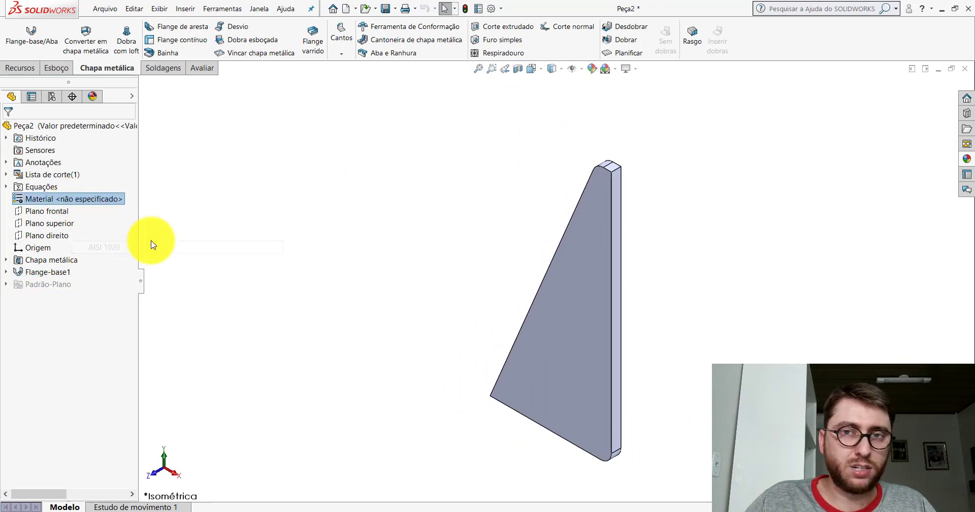
{"action": "right_click", "coordinate": [51, 128]}
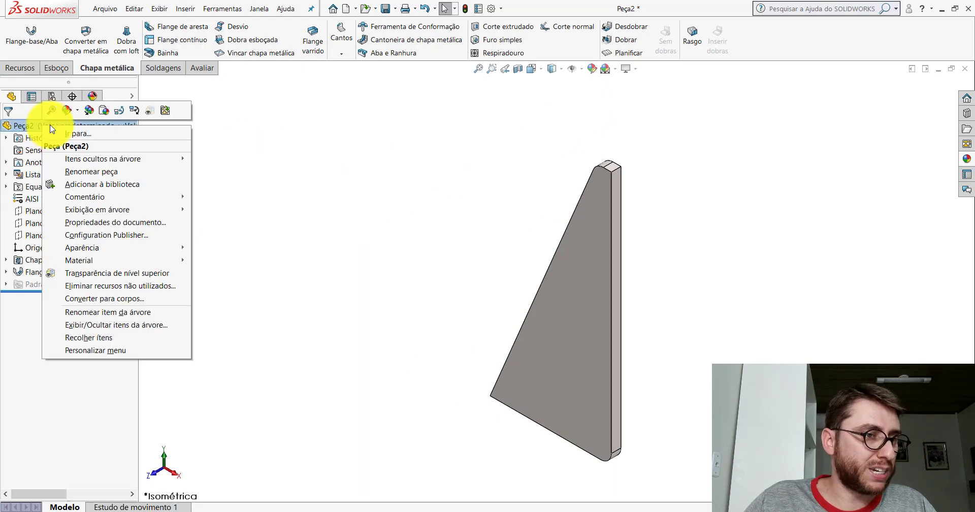
{"action": "left_click", "coordinate": [104, 113]}
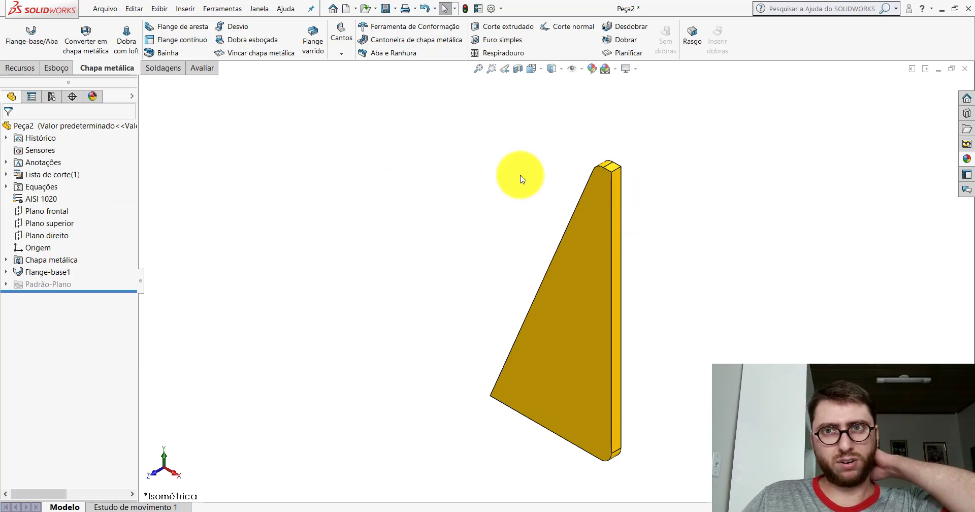
Save the new gusset part as PP-ESC(080)2000.
{"action": "left_click", "coordinate": [385, 8]}
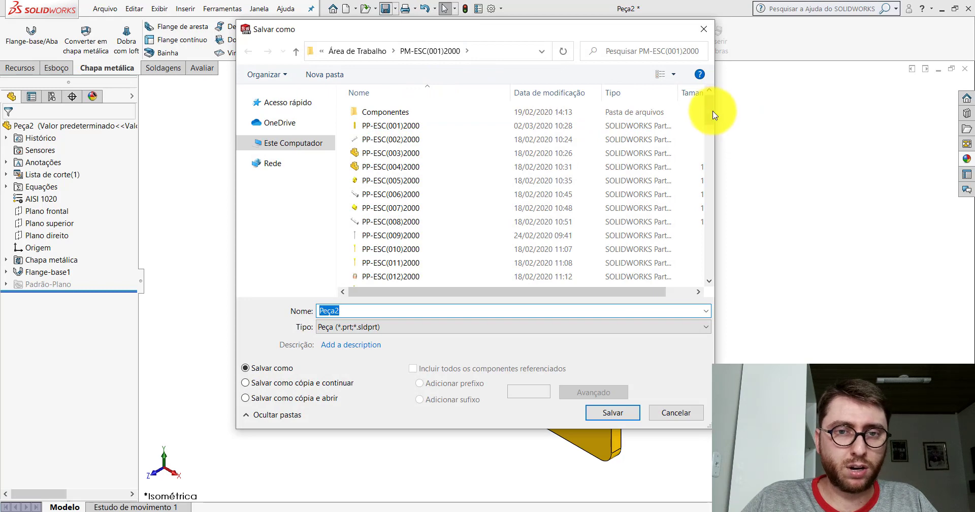
{"action": "left_click_drag", "start_coordinate": [713, 115], "coordinate": [719, 261]}
{"action": "left_click", "coordinate": [407, 279]}
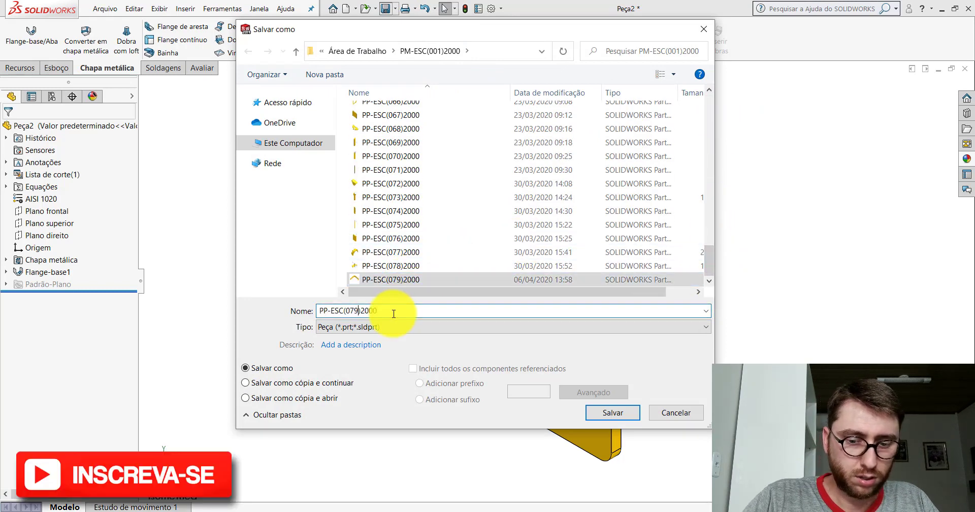
{"action": "key", "text": "BackSpace"}
{"action": "key", "text": "BackSpace"}
{"action": "type", "text": "0"}
{"action": "key", "text": "Return"}
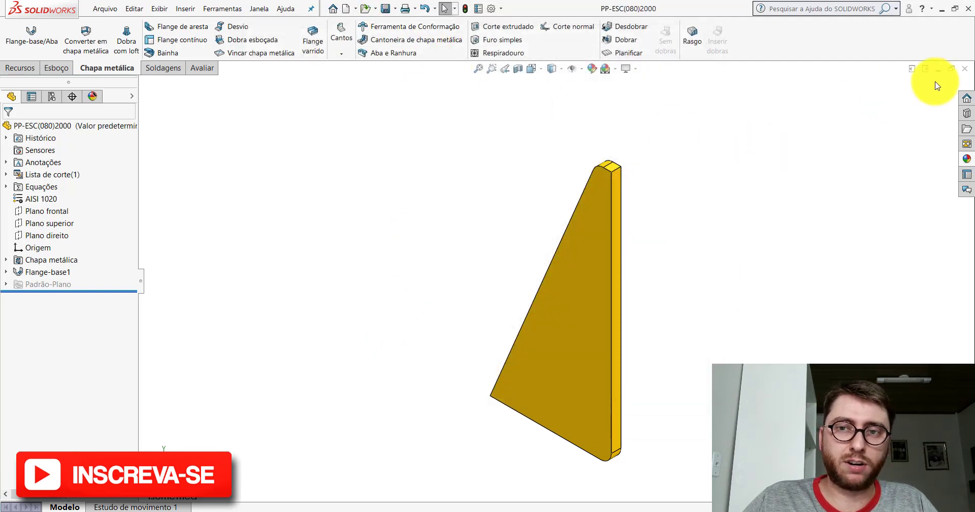
Close both parts, delete the old PP-ESC(080)2000 file, and open PP-ESC(081)2000.
{"action": "left_click", "coordinate": [965, 69]}
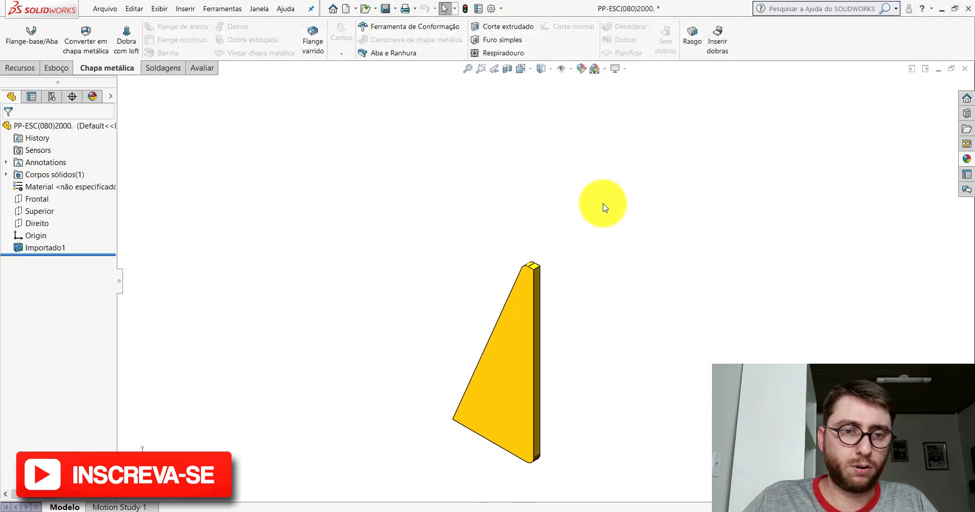
{"action": "left_click", "coordinate": [967, 74]}
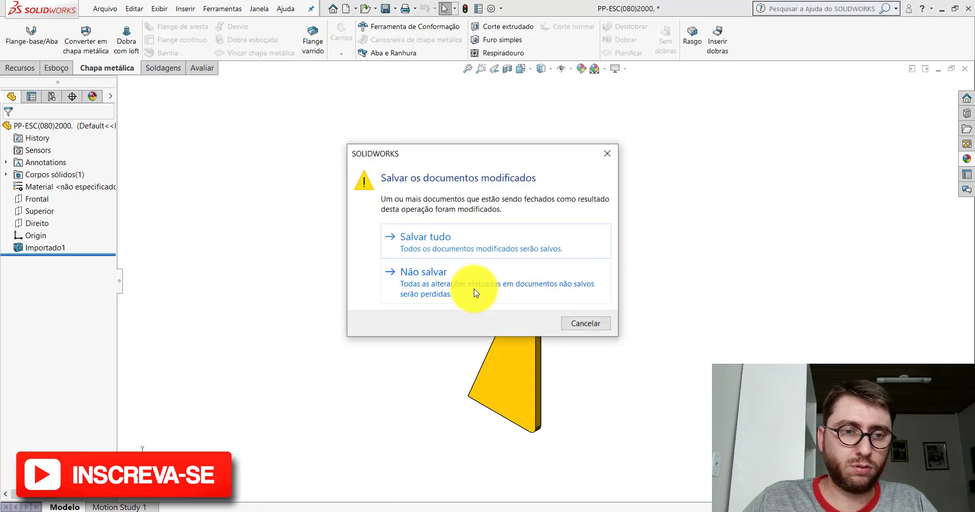
{"action": "left_click", "coordinate": [413, 288]}
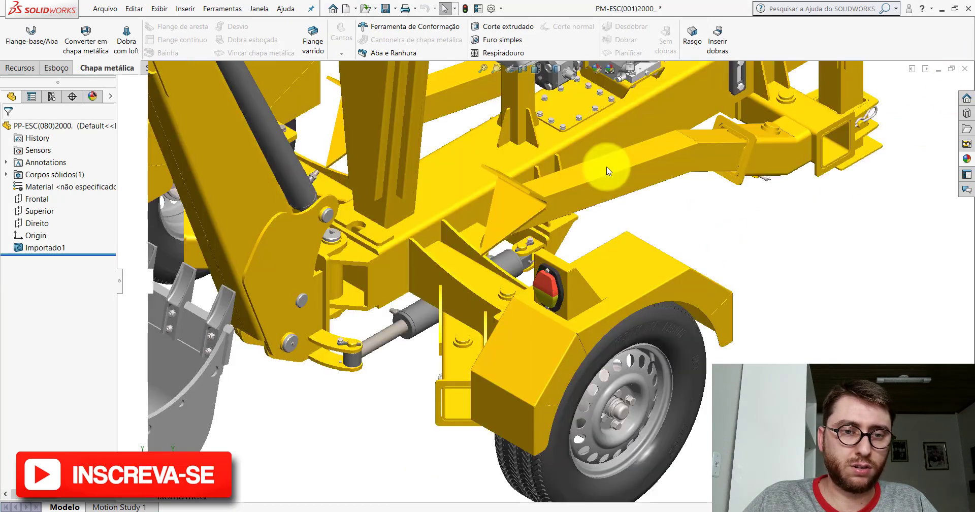
{"action": "left_click", "coordinate": [942, 9]}
{"action": "left_click", "coordinate": [373, 165]}
{"action": "right_click", "coordinate": [372, 166]}
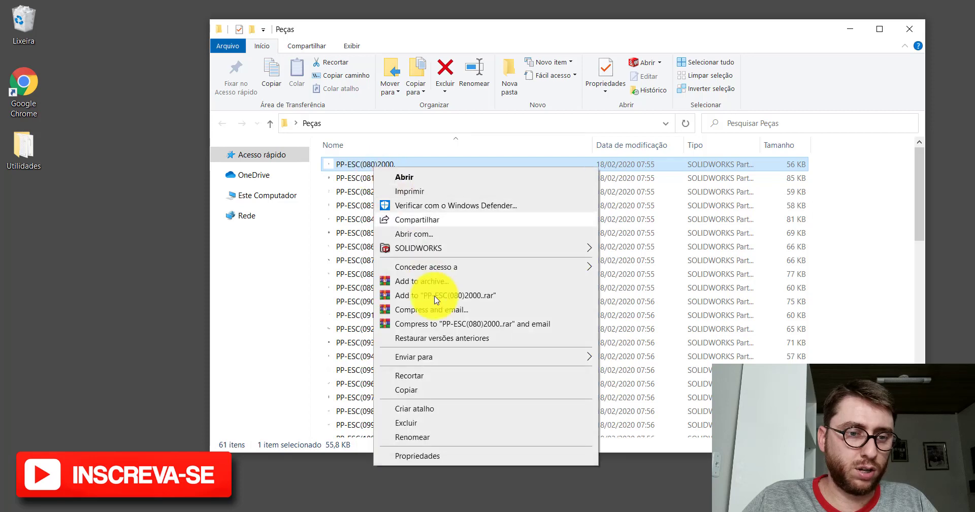
{"action": "left_click", "coordinate": [414, 422]}
{"action": "double_click", "coordinate": [379, 164]}
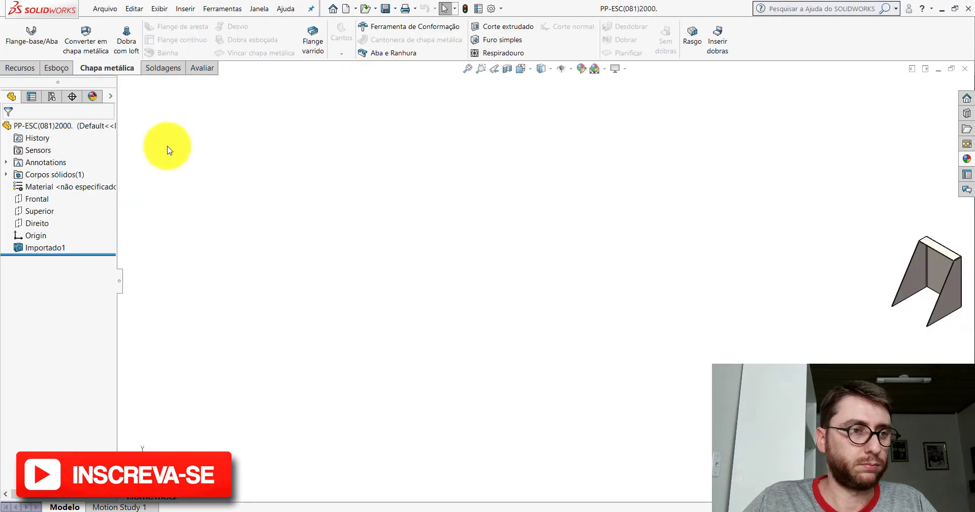
Paste the yellow appearance onto PP-ESC(081)2000 and fit it in view.
{"action": "right_click", "coordinate": [77, 126]}
{"action": "left_click", "coordinate": [135, 109]}
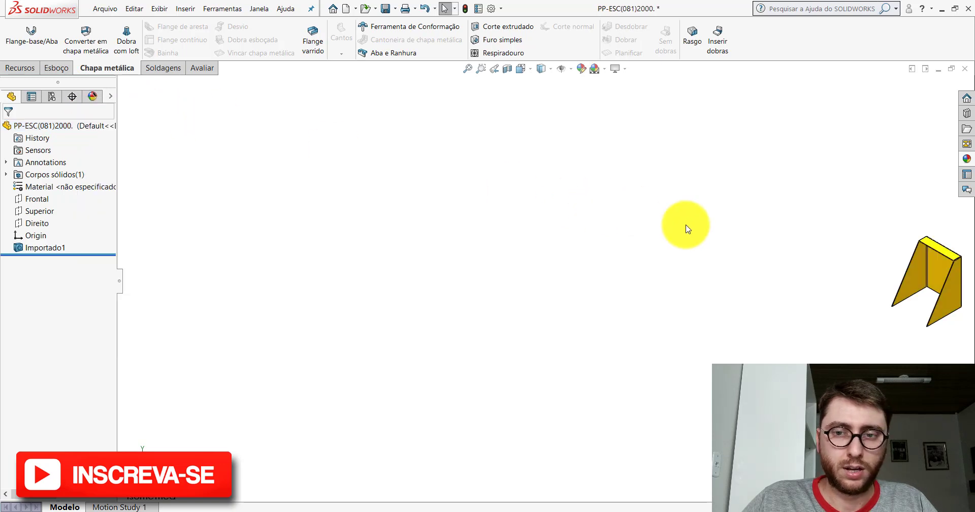
{"action": "key", "text": "f"}
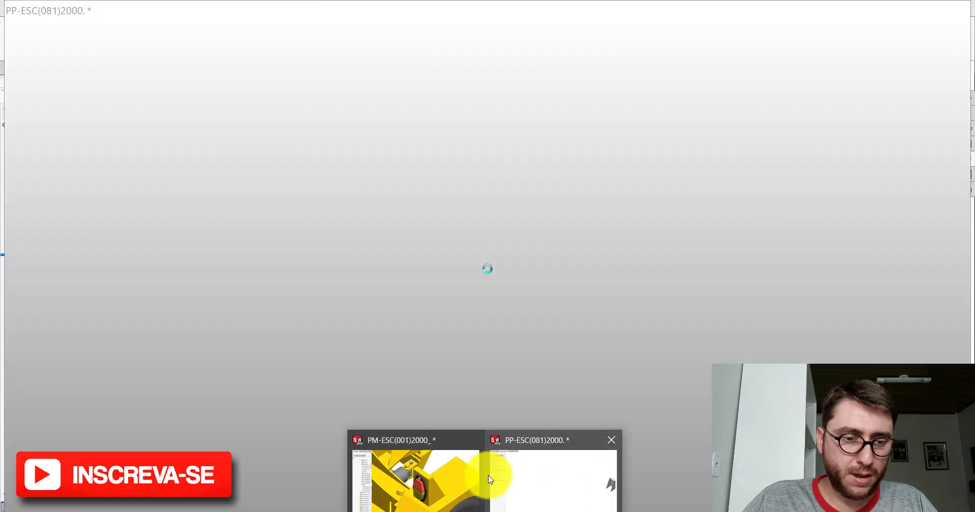
In the PM-ESC(001)2000 assembly, zoom in on the triangular plate beside the red lamp.
{"action": "mouse_move", "coordinate": [488, 508]}
{"action": "left_click", "coordinate": [467, 478]}
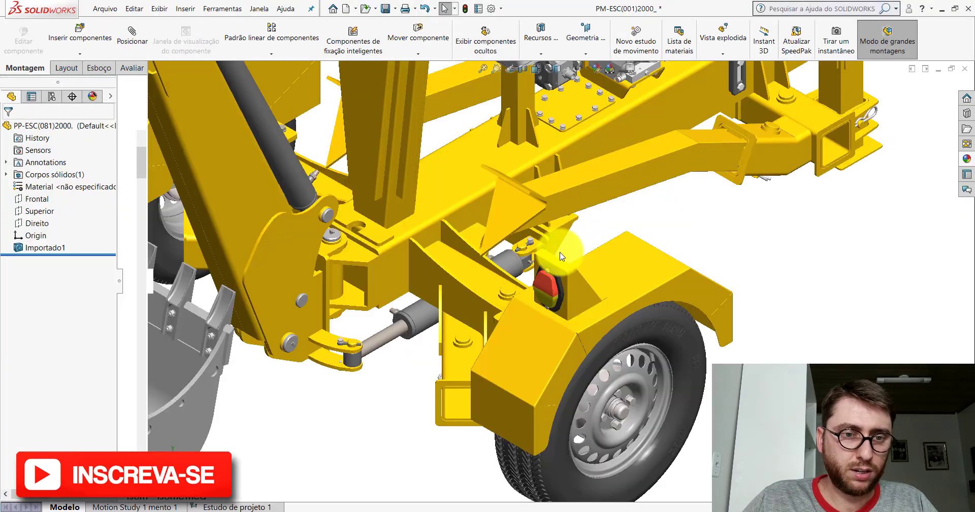
{"action": "key", "text": "f"}
{"action": "scroll", "coordinate": [572, 298], "scroll_direction": "down", "scroll_amount": 3}
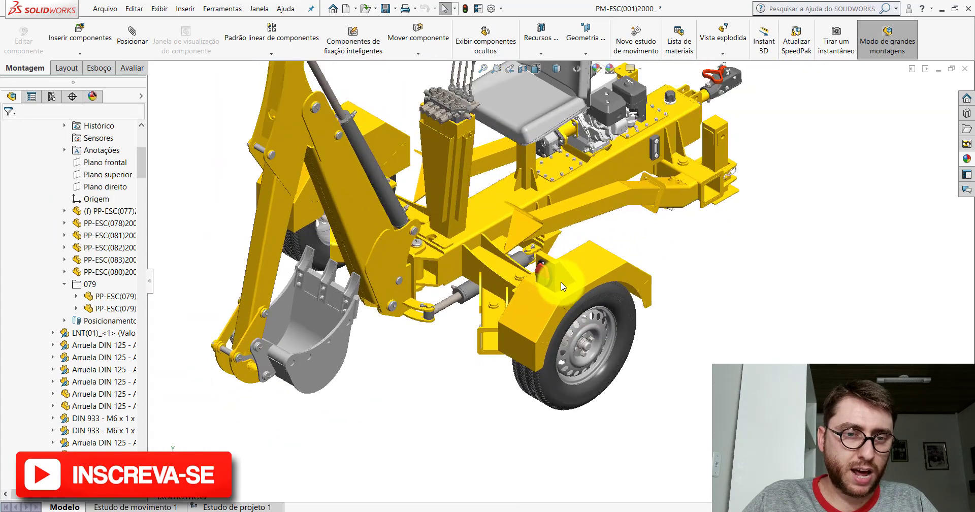
{"action": "scroll", "coordinate": [564, 289], "scroll_direction": "down", "scroll_amount": 3}
{"action": "left_click", "coordinate": [563, 264]}
{"action": "scroll", "coordinate": [563, 264], "scroll_direction": "down", "scroll_amount": 2}
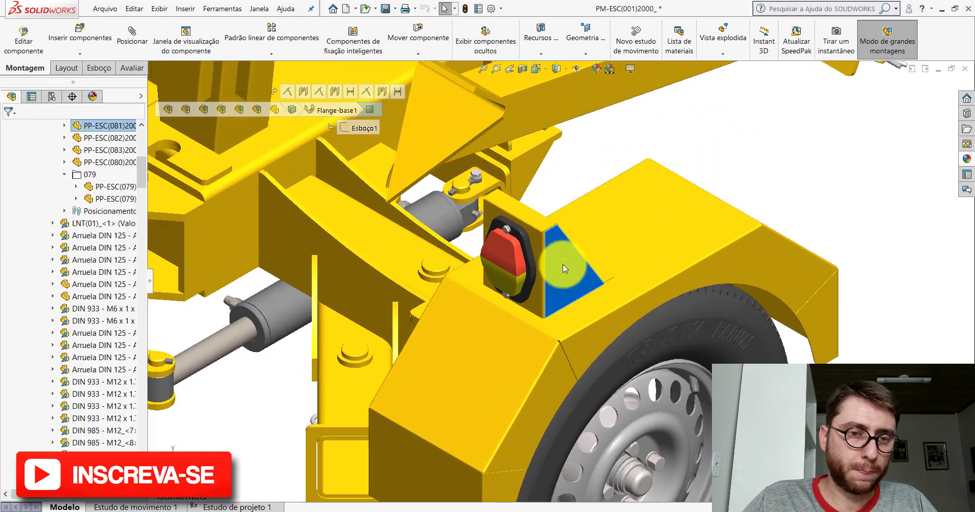
{"action": "scroll", "coordinate": [563, 264], "scroll_direction": "up", "scroll_amount": 2}
{"action": "left_click", "coordinate": [605, 175]}
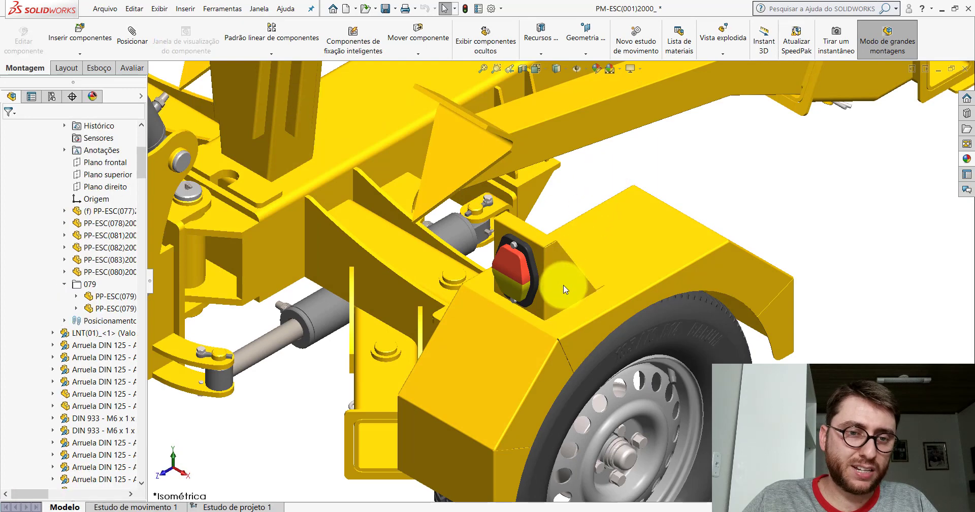
{"action": "scroll", "coordinate": [562, 288], "scroll_direction": "down", "scroll_amount": 3}
{"action": "scroll", "coordinate": [559, 285], "scroll_direction": "down", "scroll_amount": 2}
{"action": "scroll", "coordinate": [422, 237], "scroll_direction": "up", "scroll_amount": 3}
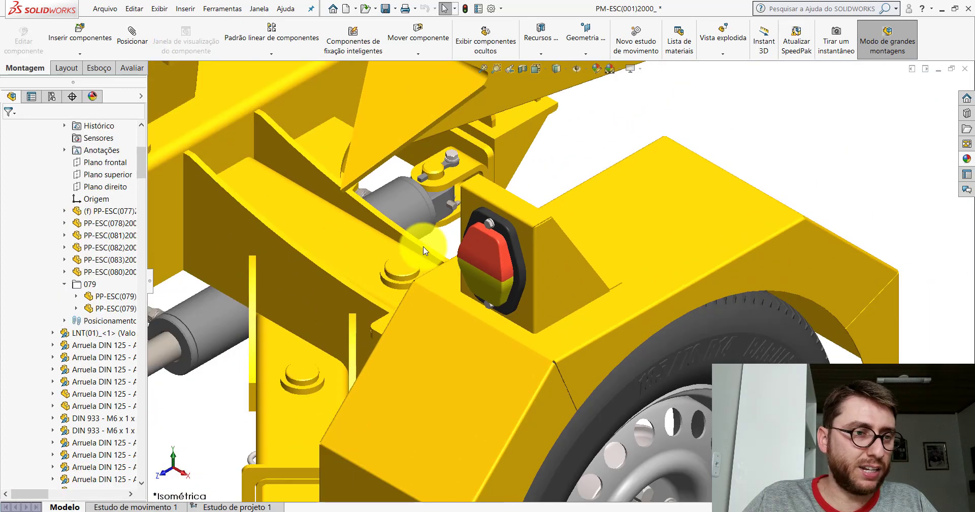
{"action": "scroll", "coordinate": [138, 162], "scroll_direction": "up", "scroll_amount": 5}
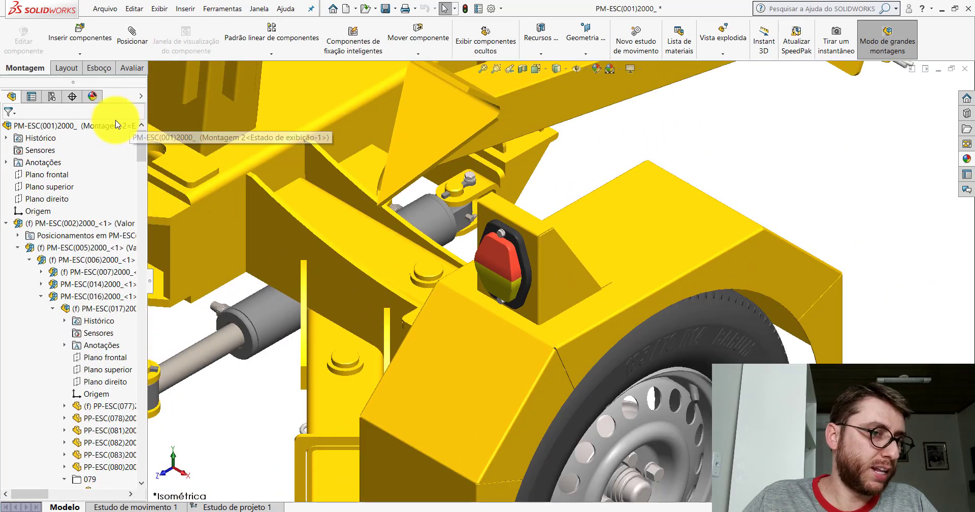
Collapse the assembly tree to top-level items and select the plate behind the red lamp.
{"action": "right_click", "coordinate": [121, 126]}
{"action": "left_click", "coordinate": [164, 438]}
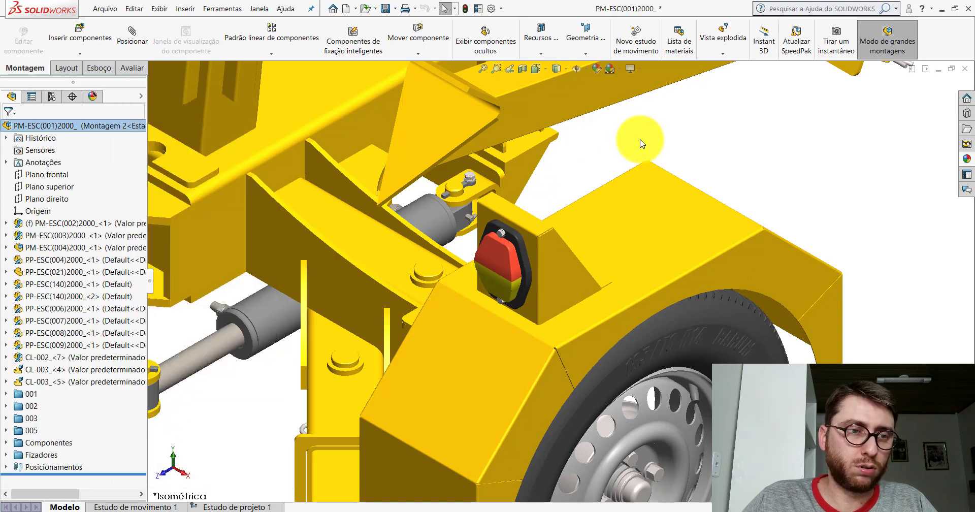
{"action": "left_click_drag", "start_coordinate": [149, 275], "coordinate": [130, 287]}
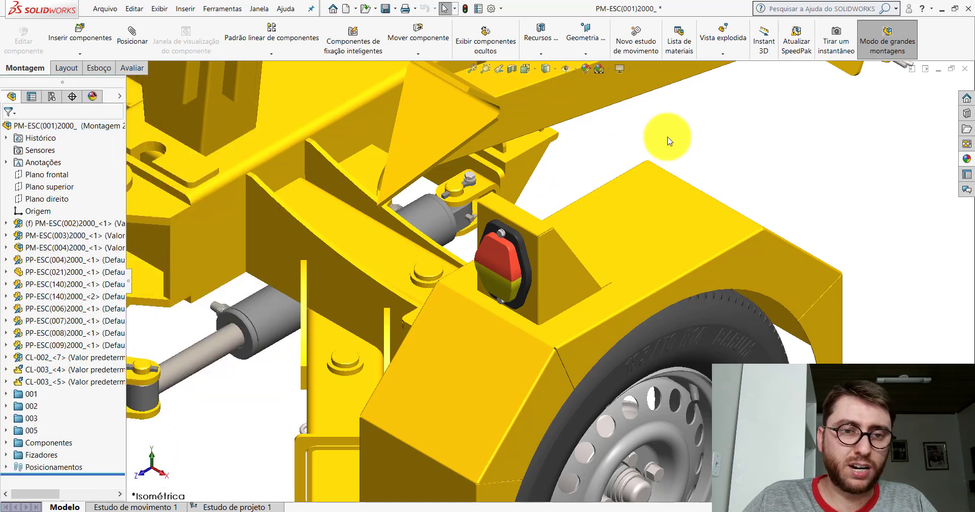
{"action": "scroll", "coordinate": [529, 259], "scroll_direction": "up", "scroll_amount": 3}
{"action": "scroll", "coordinate": [525, 267], "scroll_direction": "up", "scroll_amount": 5}
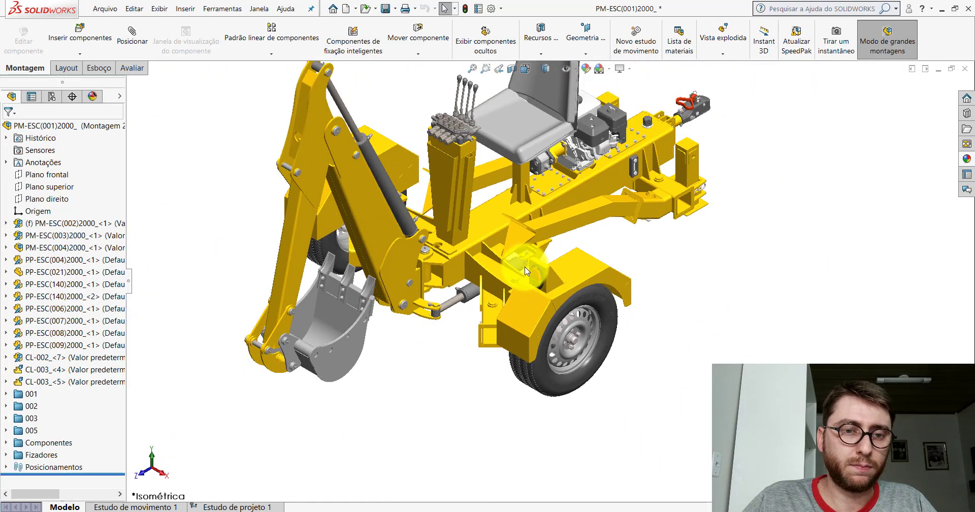
{"action": "scroll", "coordinate": [554, 292], "scroll_direction": "down", "scroll_amount": 2}
{"action": "scroll", "coordinate": [533, 244], "scroll_direction": "down", "scroll_amount": 4}
{"action": "scroll", "coordinate": [545, 234], "scroll_direction": "down", "scroll_amount": 2}
{"action": "left_click", "coordinate": [545, 234]}
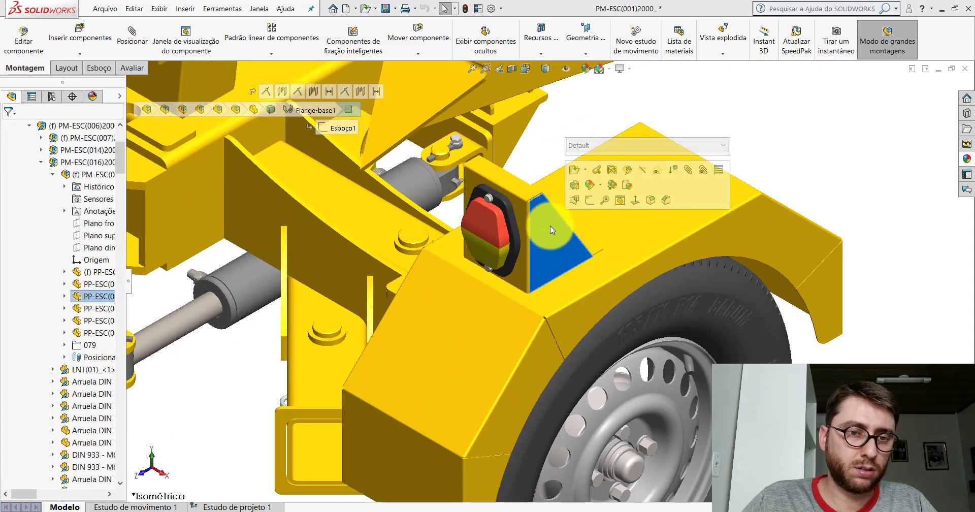
Back in PP-ESC(081)2000, orbit the part and snap it to a standard view.
{"action": "left_click", "coordinate": [560, 493]}
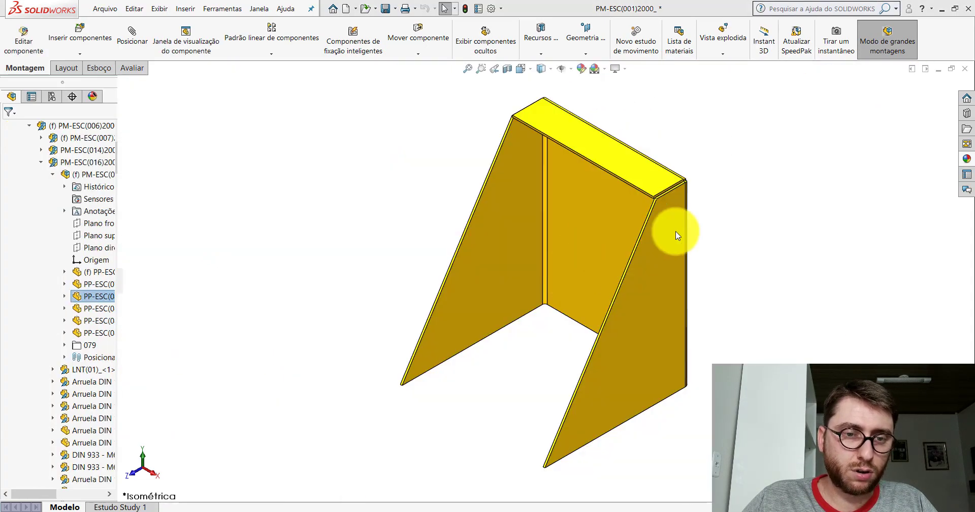
{"action": "mouse_move", "coordinate": [635, 207]}
{"action": "middle_mouse_down"}
{"action": "mouse_move", "coordinate": [478, 223]}
{"action": "mouse_move", "coordinate": [440, 251]}
{"action": "middle_mouse_up"}
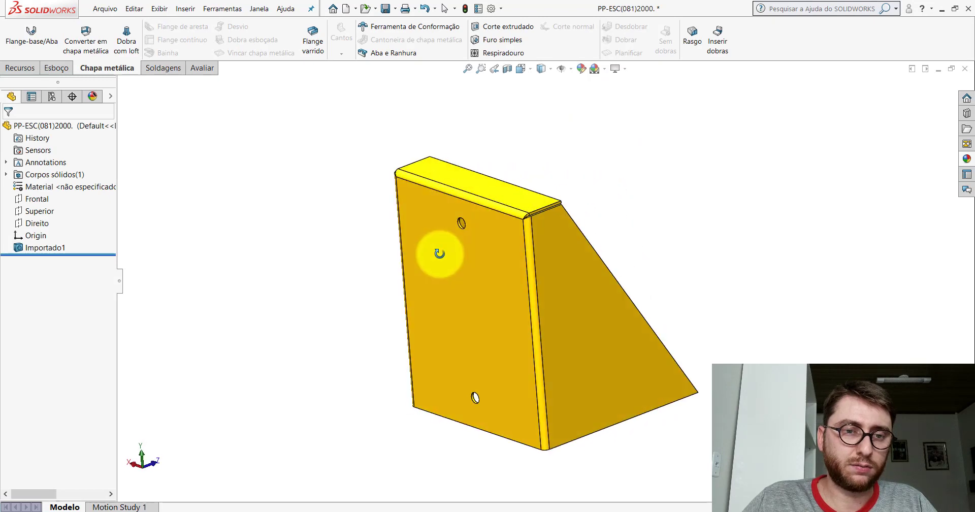
{"action": "key", "text": "space"}
{"action": "left_click", "coordinate": [419, 329]}
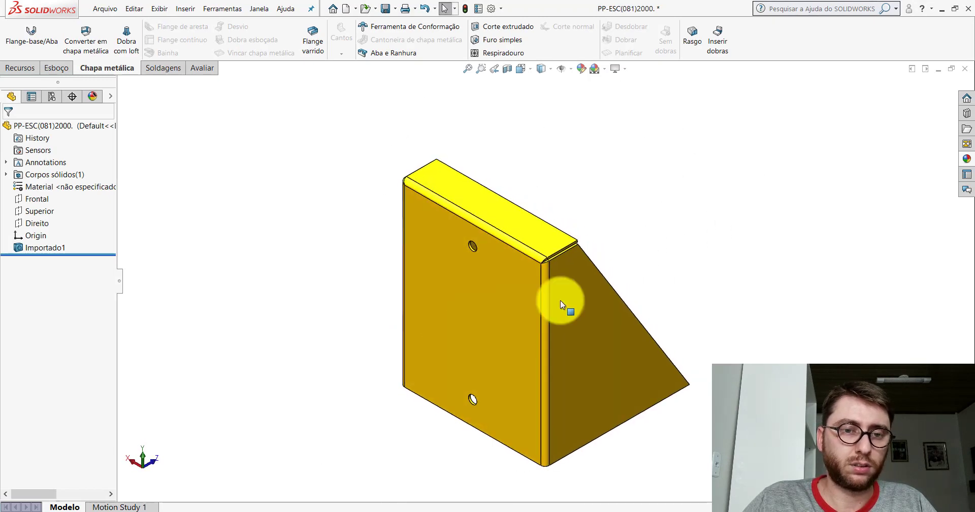
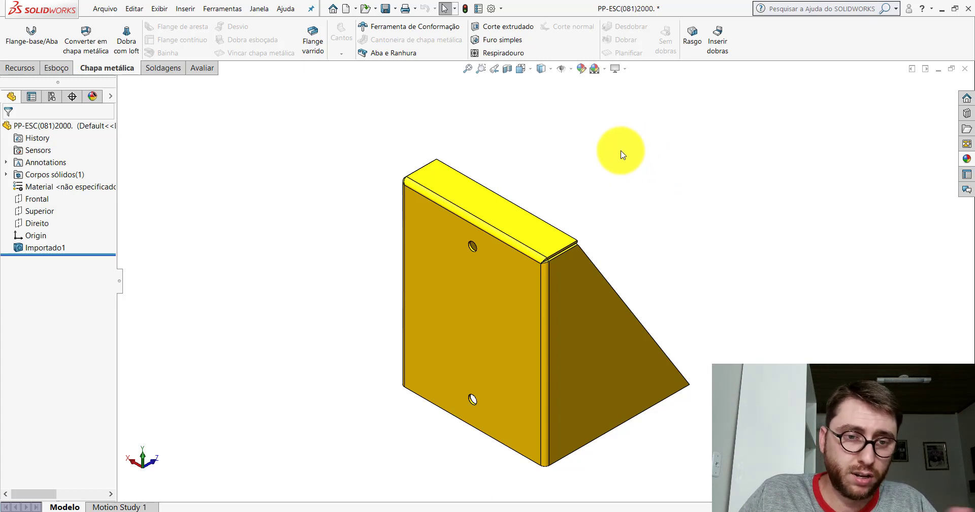
Create a new part and start a sketch on the Plano superior (top plane).
{"action": "left_click", "coordinate": [345, 9]}
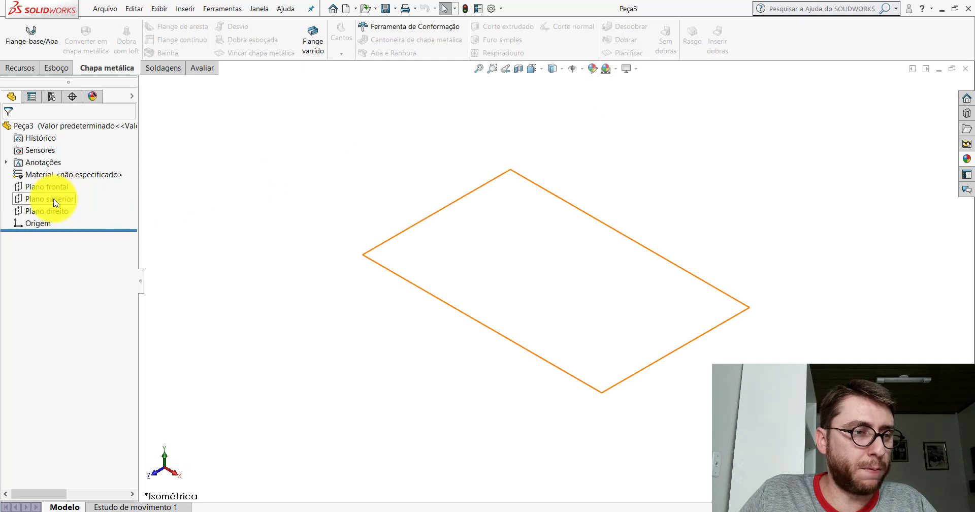
{"action": "left_click", "coordinate": [55, 203]}
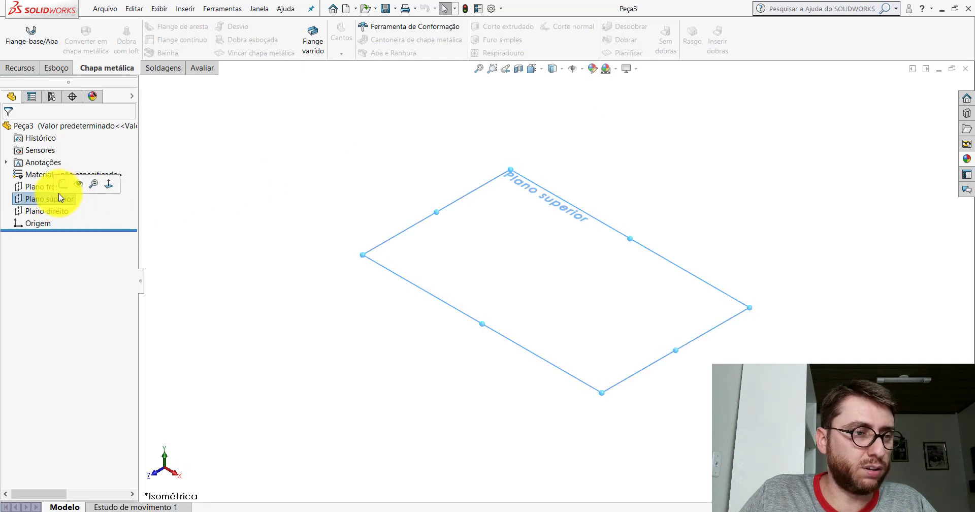
{"action": "left_click", "coordinate": [64, 185]}
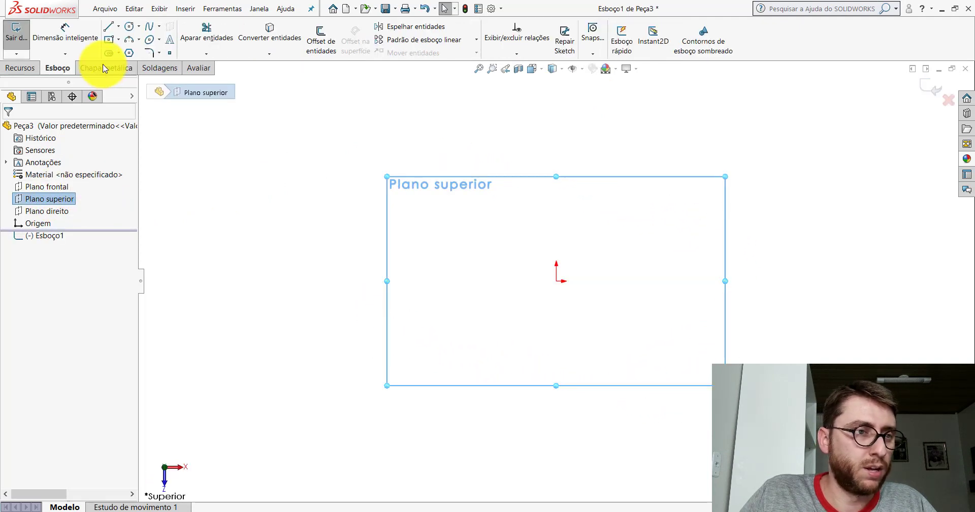
Draw the horizontal base line through the origin area and the left vertical side line.
{"action": "left_click", "coordinate": [109, 27]}
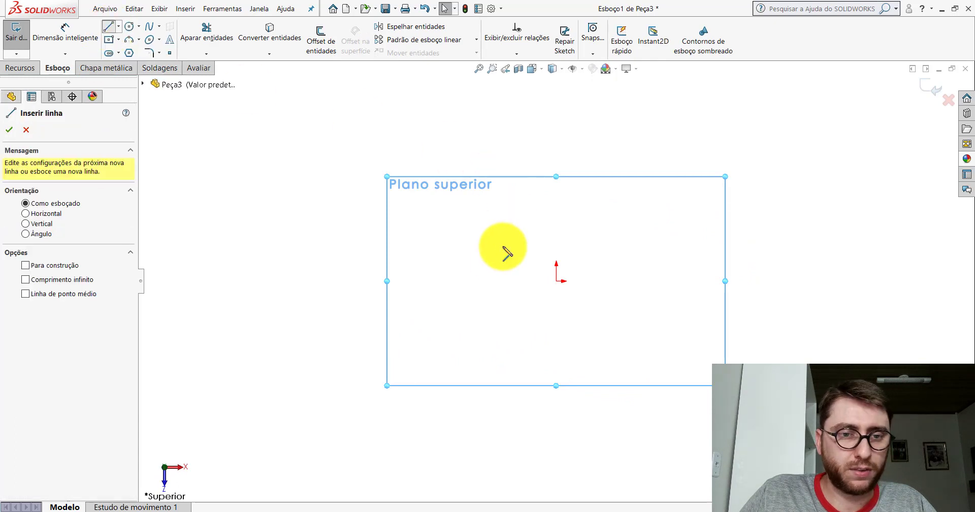
{"action": "left_click", "coordinate": [463, 281]}
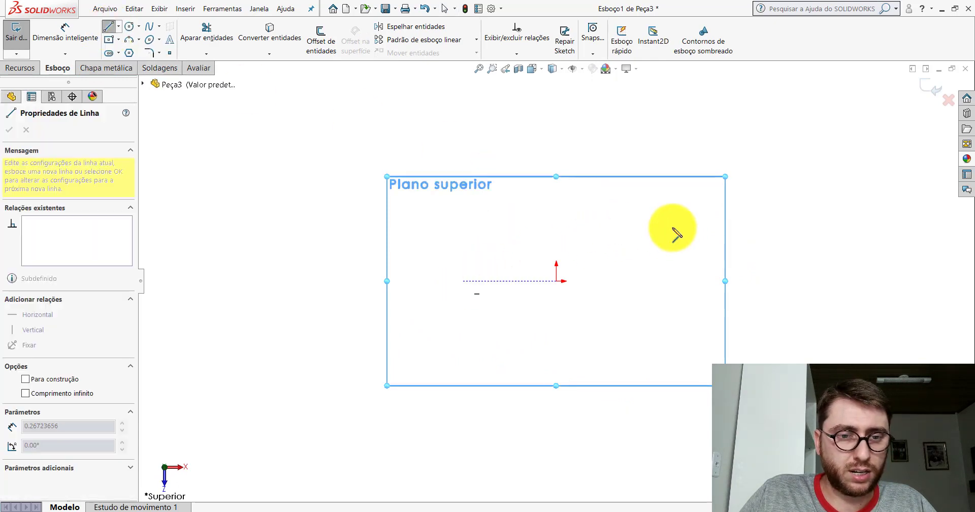
{"action": "left_click", "coordinate": [645, 280]}
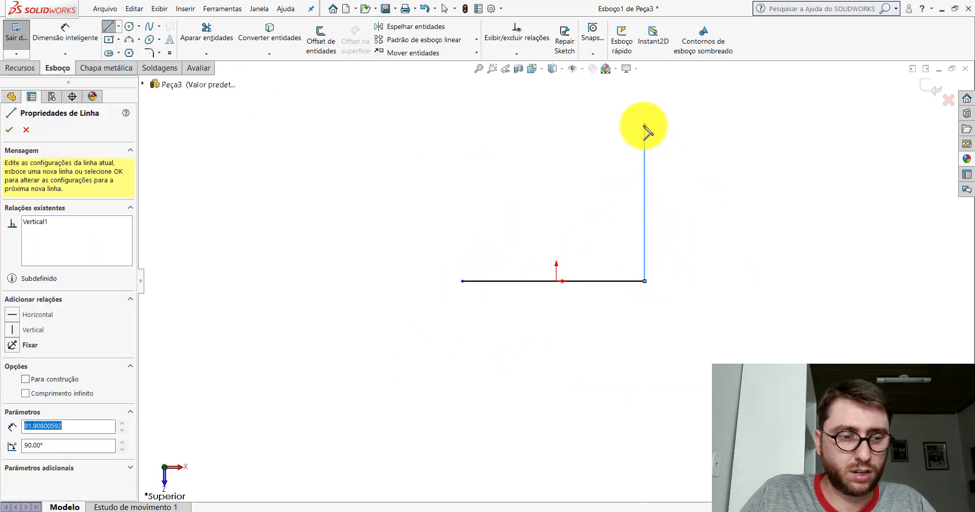
{"action": "key", "text": "Escape"}
{"action": "left_click", "coordinate": [112, 30]}
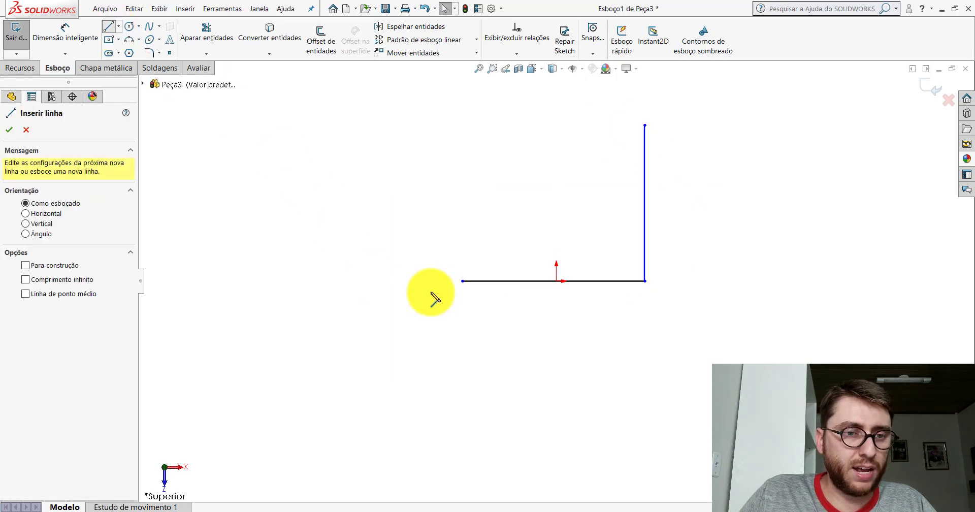
{"action": "left_click", "coordinate": [462, 281]}
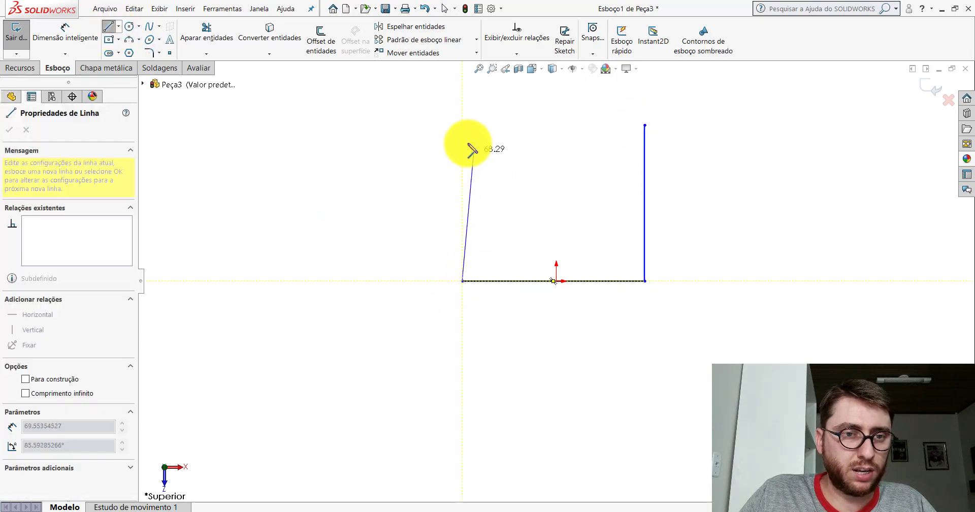
{"action": "double_click", "coordinate": [463, 125]}
{"action": "key", "text": "Escape"}
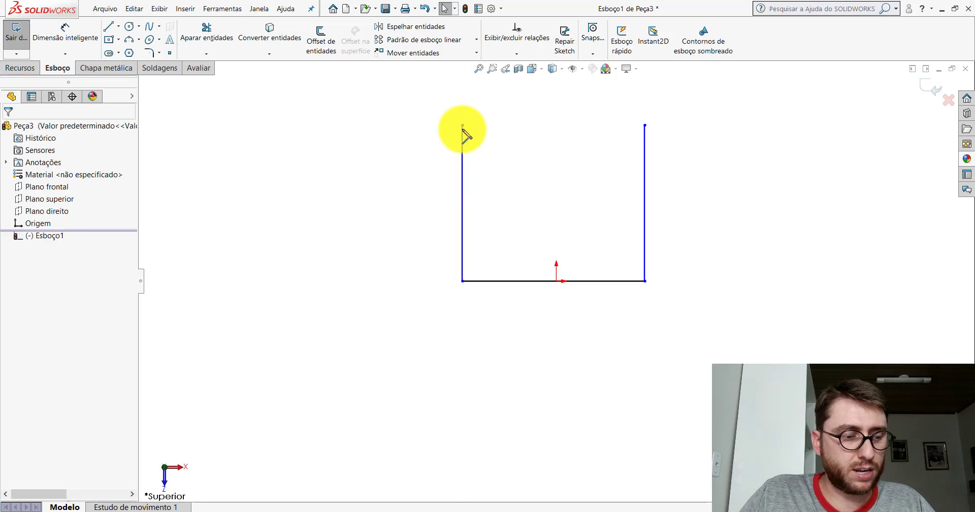
Add a Midpoint relation centring the base line on the sketch origin.
{"action": "scroll", "coordinate": [613, 277], "scroll_direction": "down", "scroll_amount": 2}
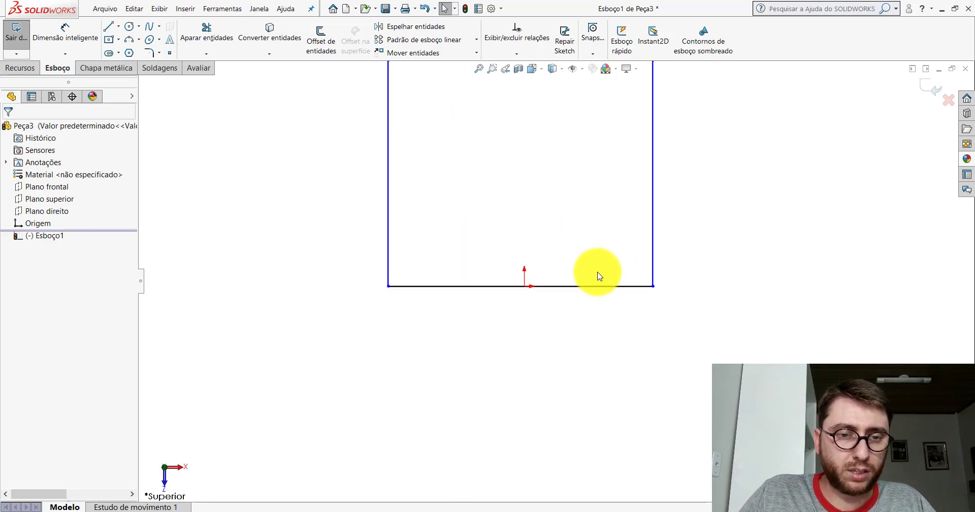
{"action": "left_click", "coordinate": [583, 288]}
{"action": "left_click", "coordinate": [525, 285], "text": "ctrl"}
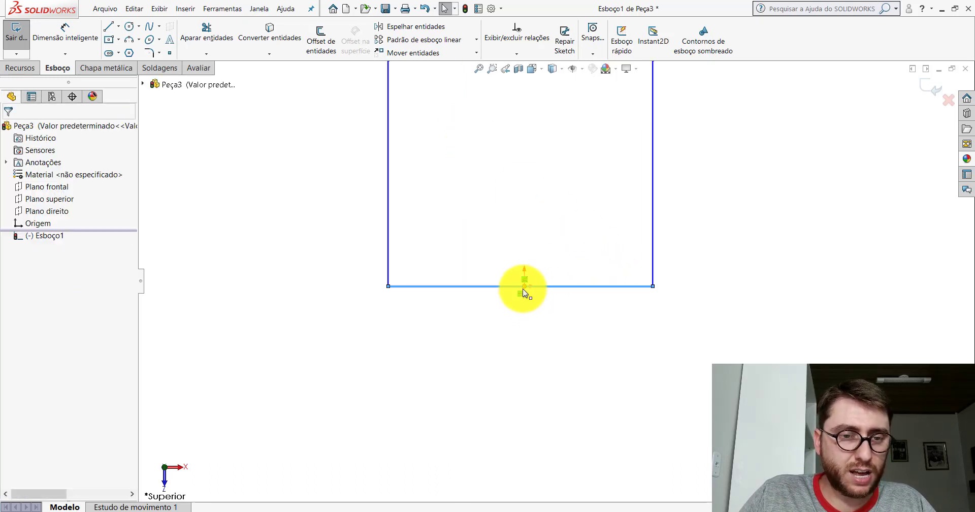
{"action": "left_click", "coordinate": [12, 309]}
{"action": "left_click", "coordinate": [8, 130]}
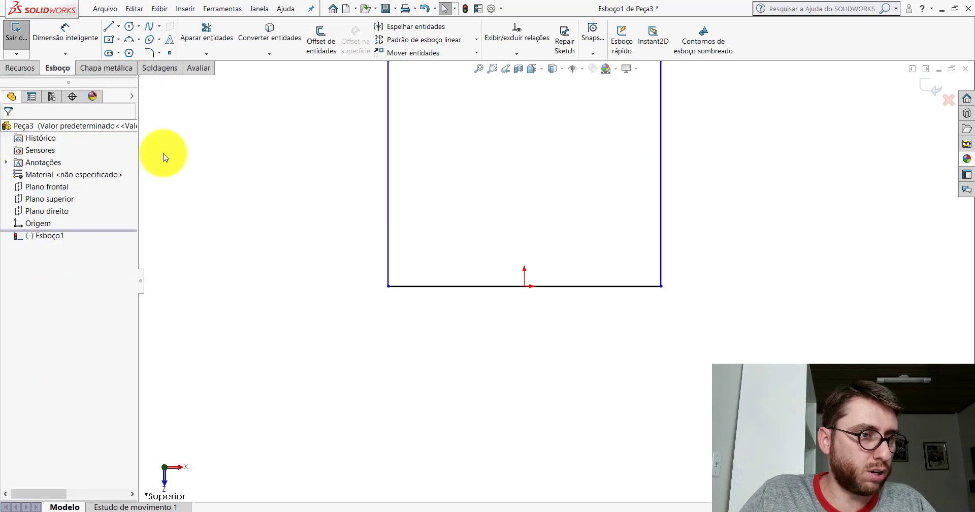
Make the two vertical side lines equal in length.
{"action": "scroll", "coordinate": [559, 264], "scroll_direction": "up", "scroll_amount": 2}
{"action": "scroll", "coordinate": [567, 241], "scroll_direction": "down", "scroll_amount": 2}
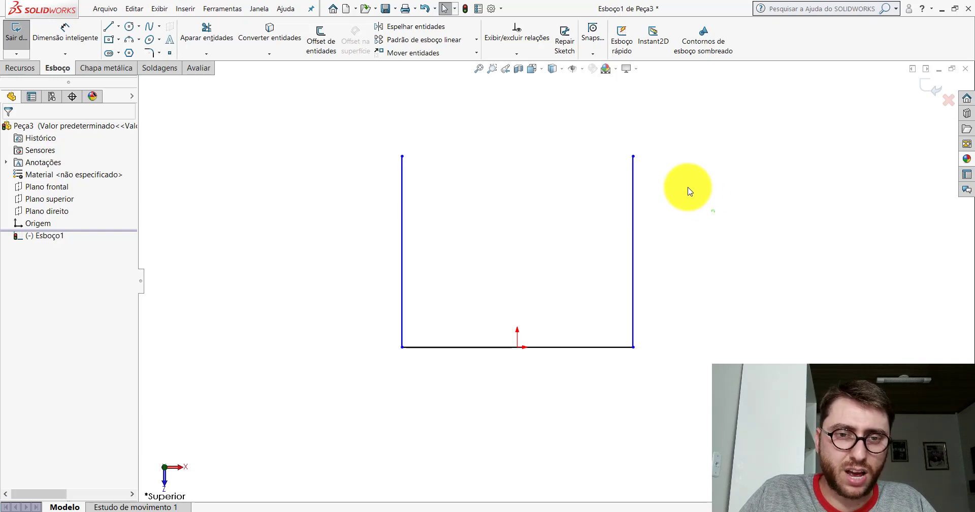
{"action": "left_click_drag", "start_coordinate": [716, 214], "coordinate": [268, 109]}
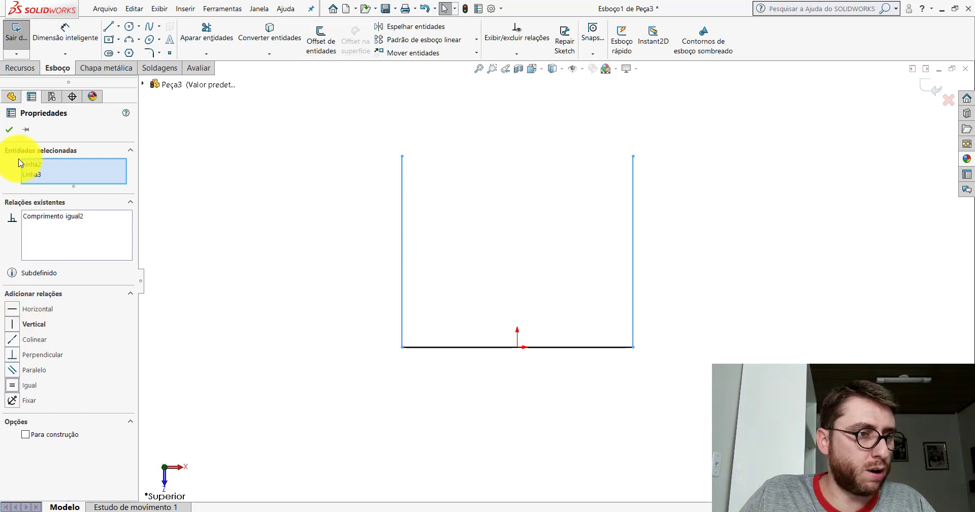
{"action": "left_click", "coordinate": [9, 129]}
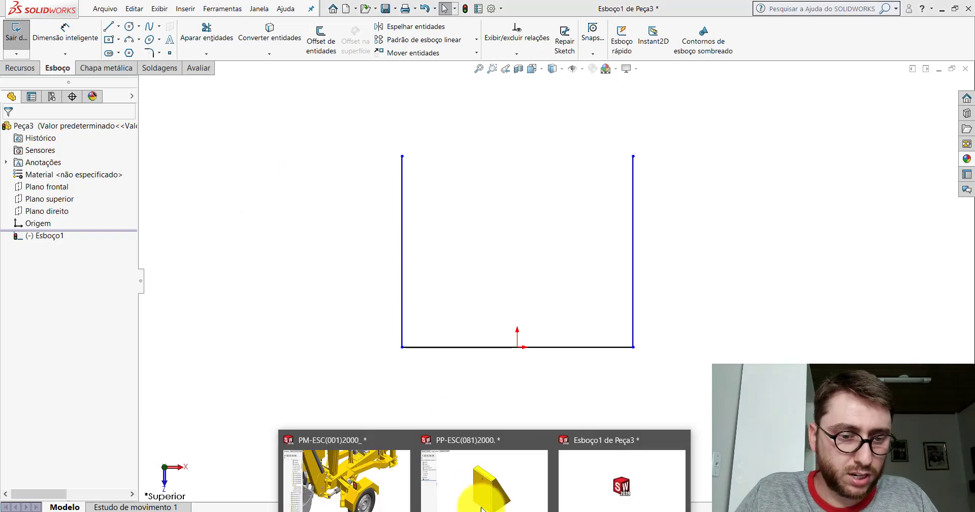
{"action": "left_click", "coordinate": [481, 508]}
{"action": "left_click", "coordinate": [192, 69]}
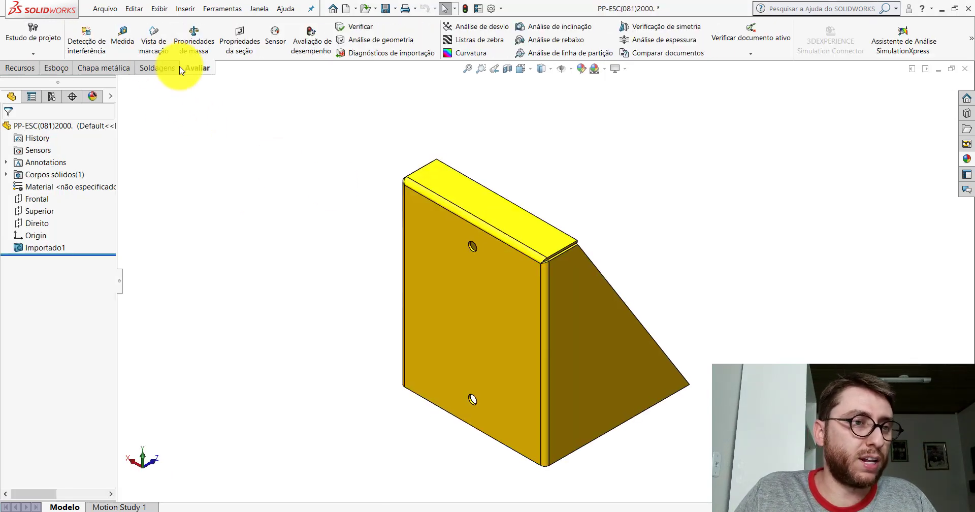
{"action": "left_click", "coordinate": [122, 54]}
{"action": "left_click", "coordinate": [612, 306]}
{"action": "mouse_move", "coordinate": [612, 306]}
{"action": "middle_mouse_down"}
{"action": "mouse_move", "coordinate": [540, 290]}
{"action": "mouse_move", "coordinate": [361, 444]}
{"action": "middle_mouse_up"}
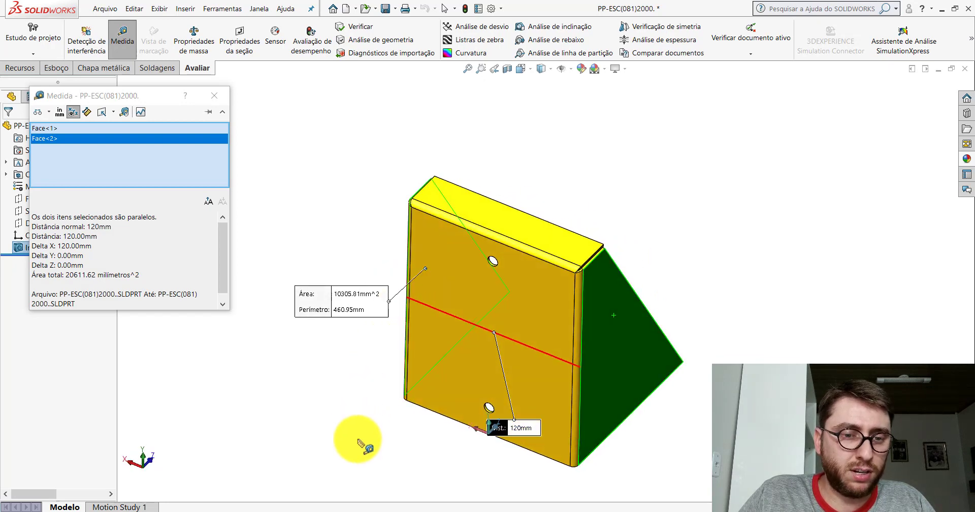
{"action": "left_click", "coordinate": [514, 460]}
{"action": "left_click", "coordinate": [544, 408]}
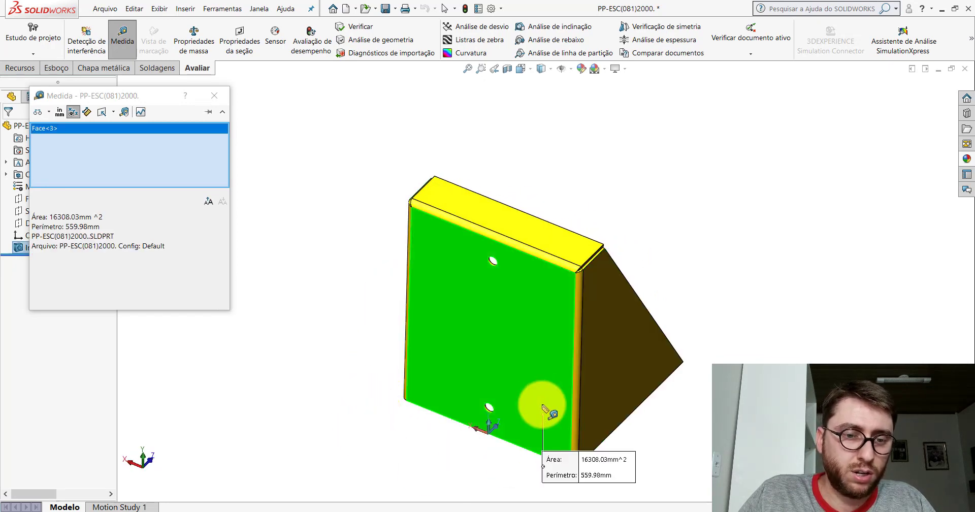
{"action": "mouse_move", "coordinate": [496, 315]}
{"action": "middle_mouse_down"}
{"action": "mouse_move", "coordinate": [391, 311]}
{"action": "mouse_move", "coordinate": [616, 427]}
{"action": "middle_mouse_up"}
{"action": "scroll", "coordinate": [485, 350], "scroll_direction": "down", "scroll_amount": 5}
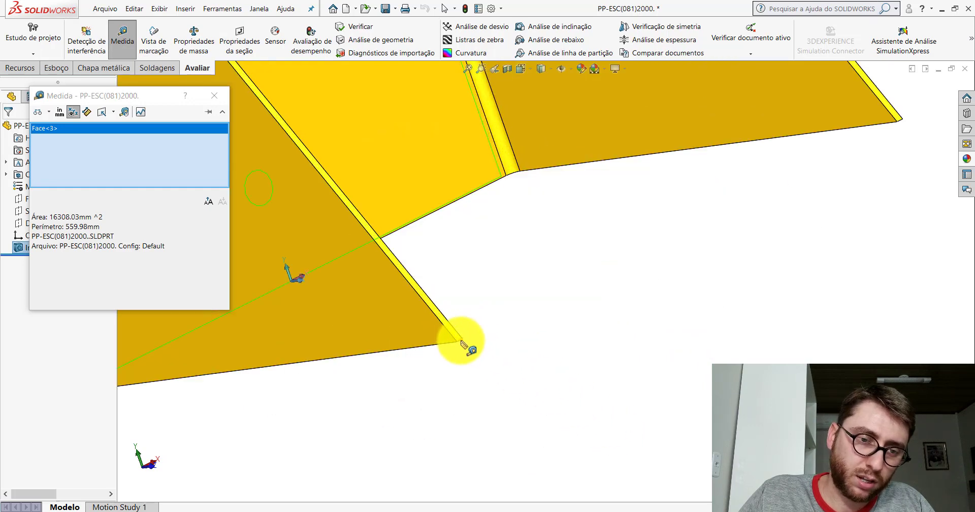
{"action": "left_click", "coordinate": [467, 340]}
{"action": "scroll", "coordinate": [467, 336], "scroll_direction": "up", "scroll_amount": 3}
{"action": "mouse_move", "coordinate": [469, 325]}
{"action": "middle_mouse_down"}
{"action": "mouse_move", "coordinate": [483, 246]}
{"action": "mouse_move", "coordinate": [518, 277]}
{"action": "middle_mouse_up"}
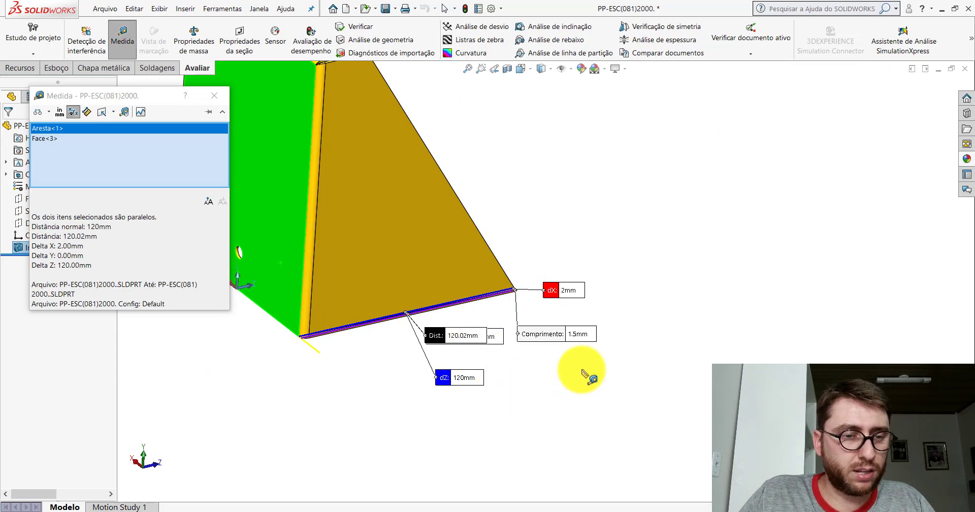
{"action": "key", "text": "Escape"}
Dimension the base line and the left side line at 120 mm each.
{"action": "left_click", "coordinate": [589, 483]}
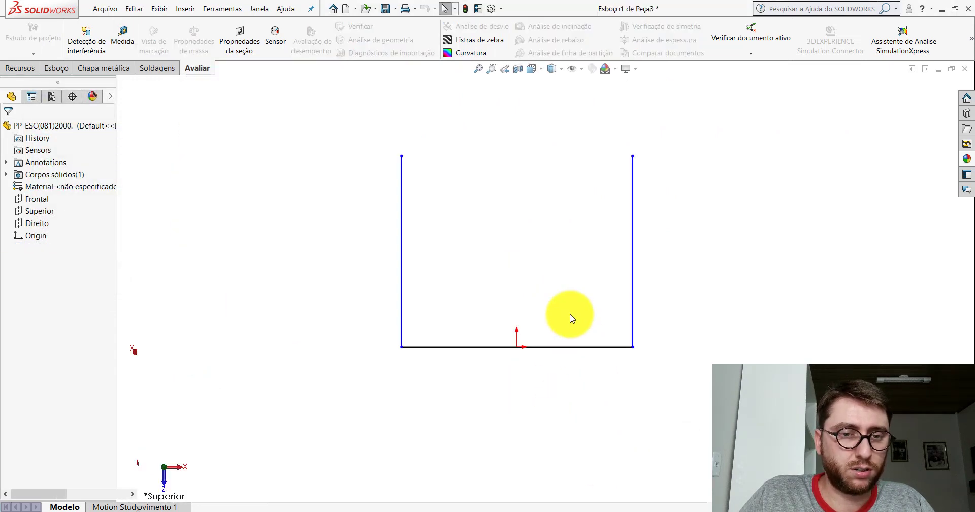
{"action": "left_click", "coordinate": [56, 68]}
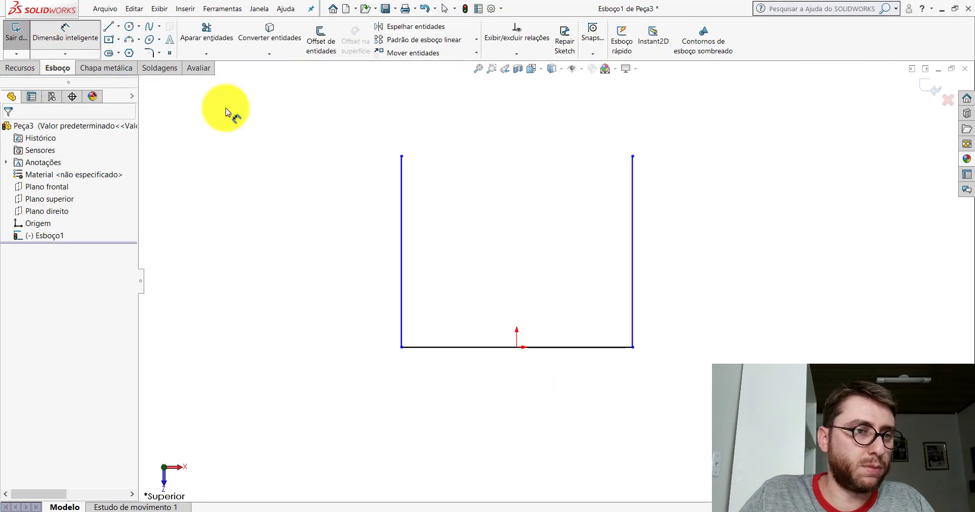
{"action": "left_click", "coordinate": [550, 350]}
{"action": "left_click", "coordinate": [520, 394]}
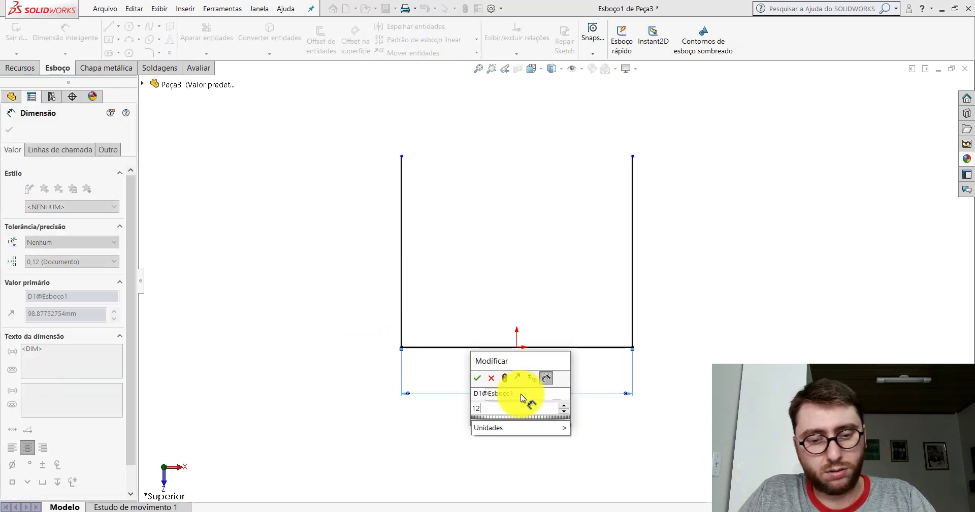
{"action": "type", "text": "120"}
{"action": "key", "text": "Return"}
{"action": "left_click", "coordinate": [381, 239]}
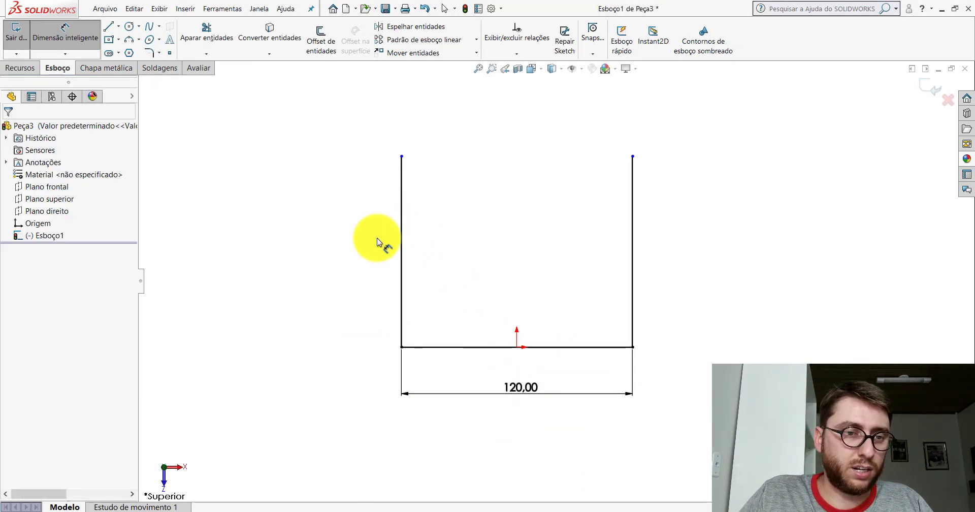
{"action": "left_click", "coordinate": [402, 252]}
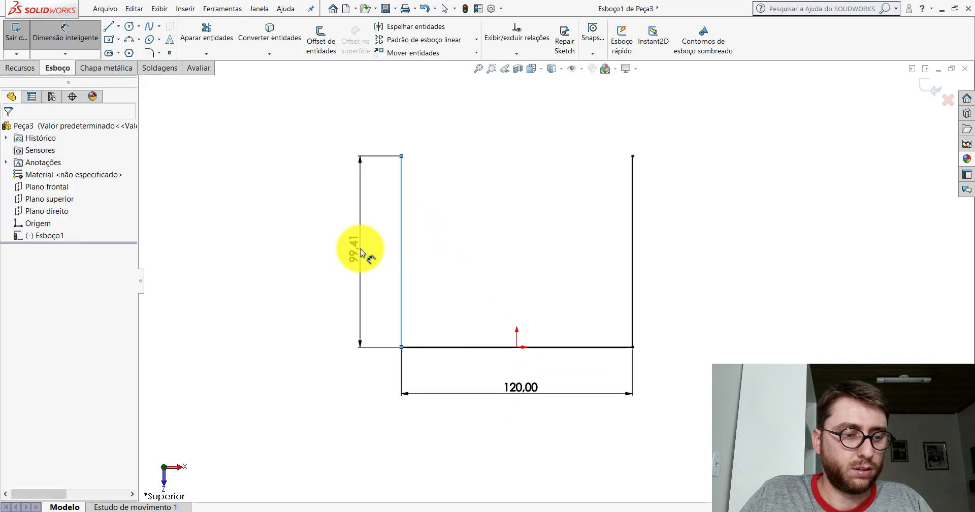
{"action": "left_click", "coordinate": [361, 251]}
{"action": "type", "text": "120"}
{"action": "key", "text": "Return"}
{"action": "left_click", "coordinate": [533, 287]}
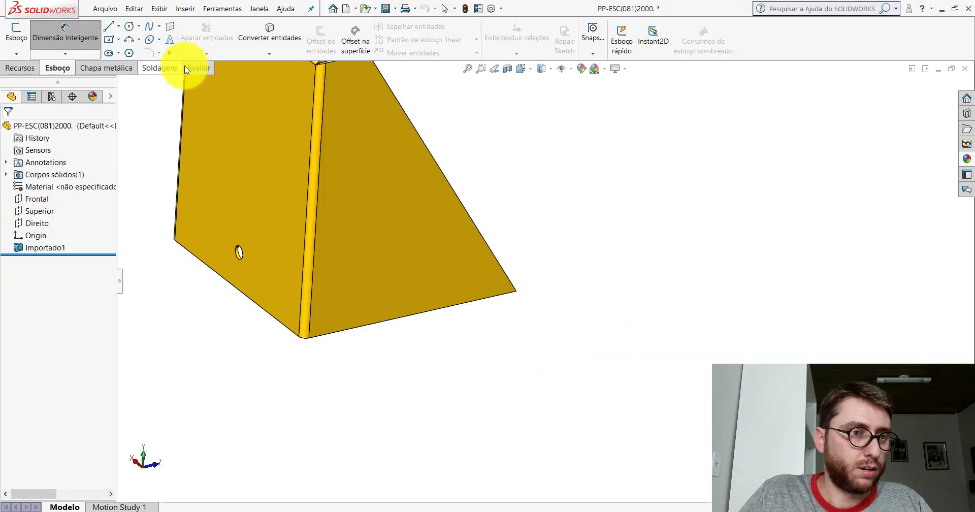
Measure the reference bracket's side plate thickness as 1.5 mm.
{"action": "left_click", "coordinate": [188, 68]}
{"action": "left_click", "coordinate": [120, 41]}
{"action": "mouse_move", "coordinate": [463, 244]}
{"action": "middle_mouse_down"}
{"action": "mouse_move", "coordinate": [323, 312]}
{"action": "mouse_move", "coordinate": [462, 226]}
{"action": "mouse_move", "coordinate": [555, 196]}
{"action": "middle_mouse_up"}
{"action": "left_click", "coordinate": [462, 226]}
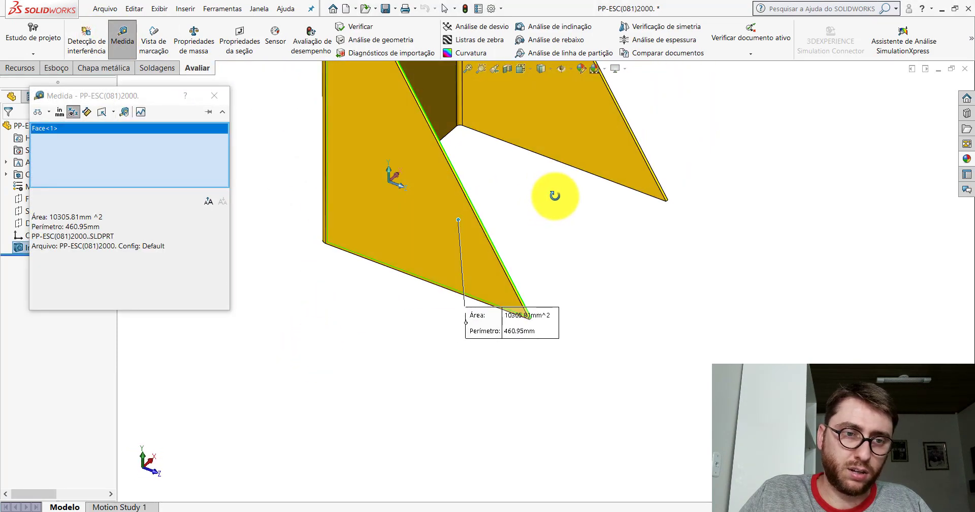
{"action": "left_click", "coordinate": [401, 201]}
{"action": "scroll", "coordinate": [401, 201], "scroll_direction": "up", "scroll_amount": 3}
{"action": "scroll", "coordinate": [429, 209], "scroll_direction": "down", "scroll_amount": 2}
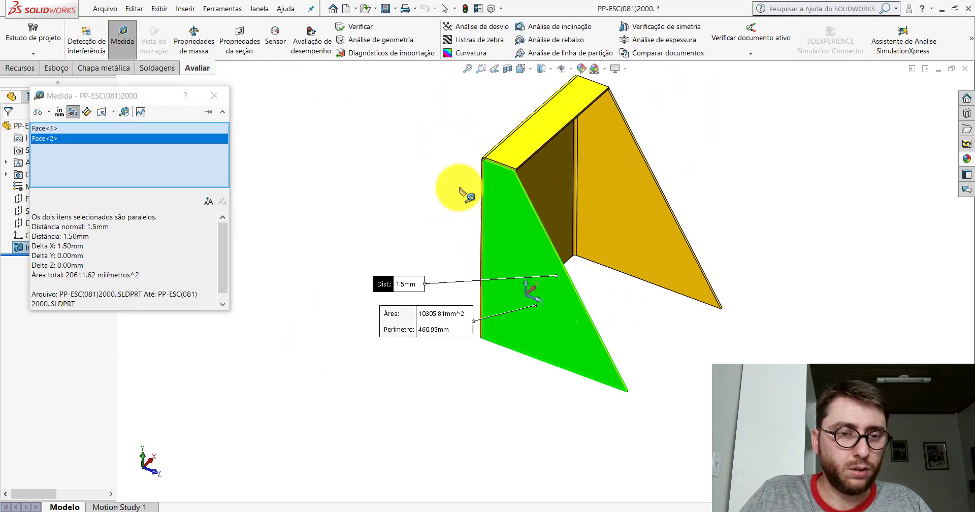
{"action": "left_click", "coordinate": [376, 162]}
Measure the bracket's long edge at 145 mm, then return to the Peça3 sketch.
{"action": "scroll", "coordinate": [584, 208], "scroll_direction": "down", "scroll_amount": 4}
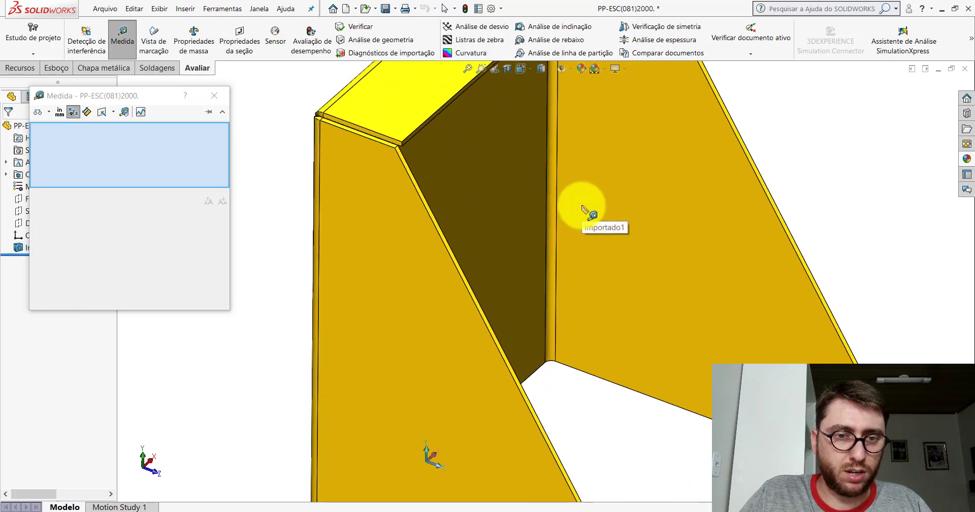
{"action": "scroll", "coordinate": [584, 208], "scroll_direction": "up", "scroll_amount": 4}
{"action": "mouse_move", "coordinate": [562, 257]}
{"action": "middle_mouse_down"}
{"action": "mouse_move", "coordinate": [464, 228]}
{"action": "mouse_move", "coordinate": [540, 250]}
{"action": "middle_mouse_up"}
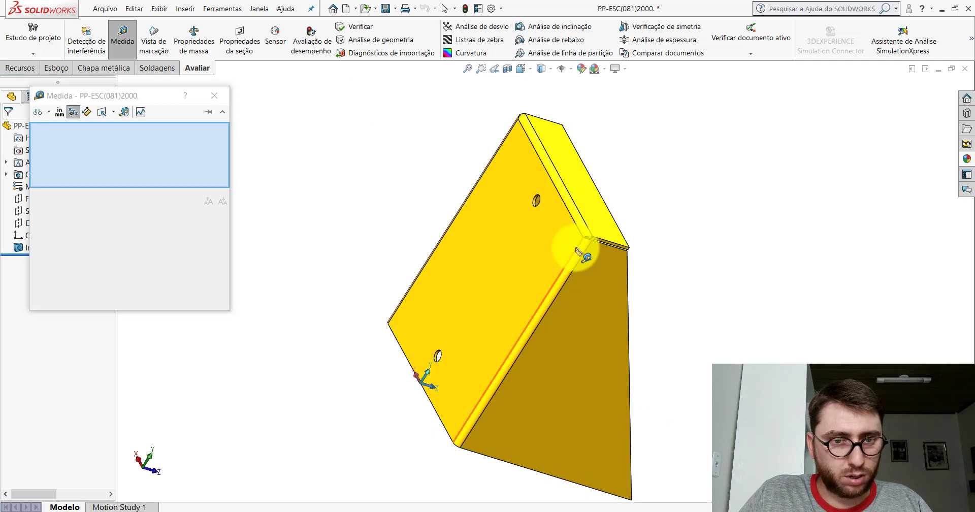
{"action": "left_click", "coordinate": [577, 249]}
{"action": "left_click", "coordinate": [214, 95]}
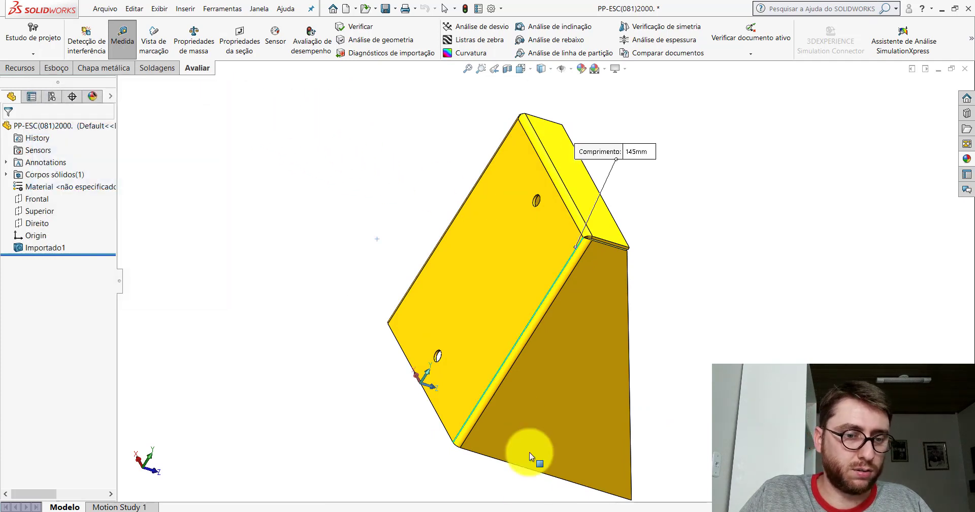
{"action": "left_click", "coordinate": [620, 465]}
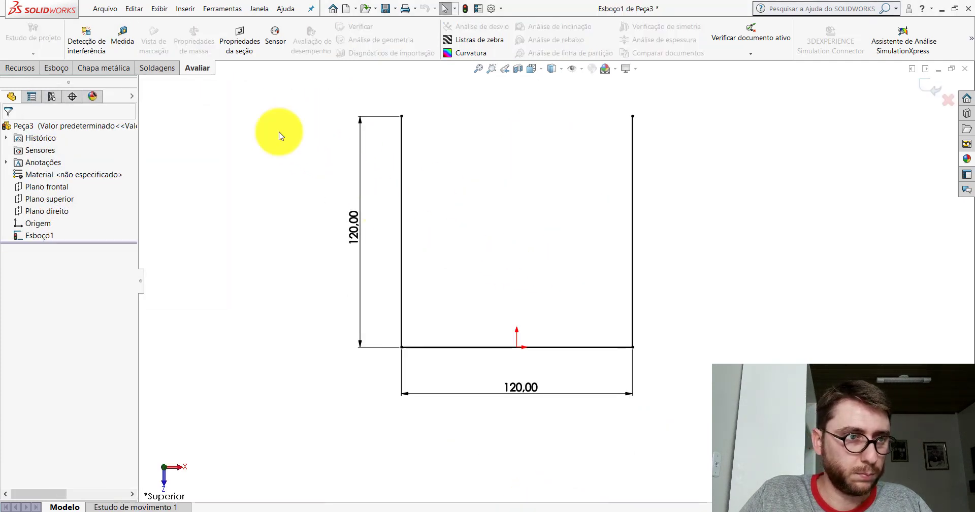
Set up a Base Flange: 145 mm blind depth, 1.50 mm thickness, 2.00 mm bend radius.
{"action": "left_click", "coordinate": [84, 68]}
{"action": "left_click", "coordinate": [53, 45]}
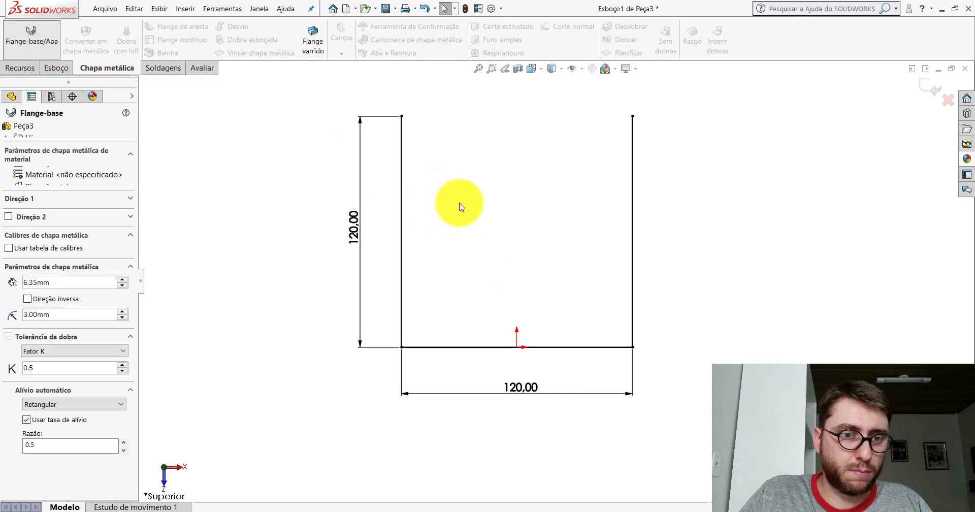
{"action": "left_click", "coordinate": [21, 205]}
{"action": "left_click", "coordinate": [51, 222]}
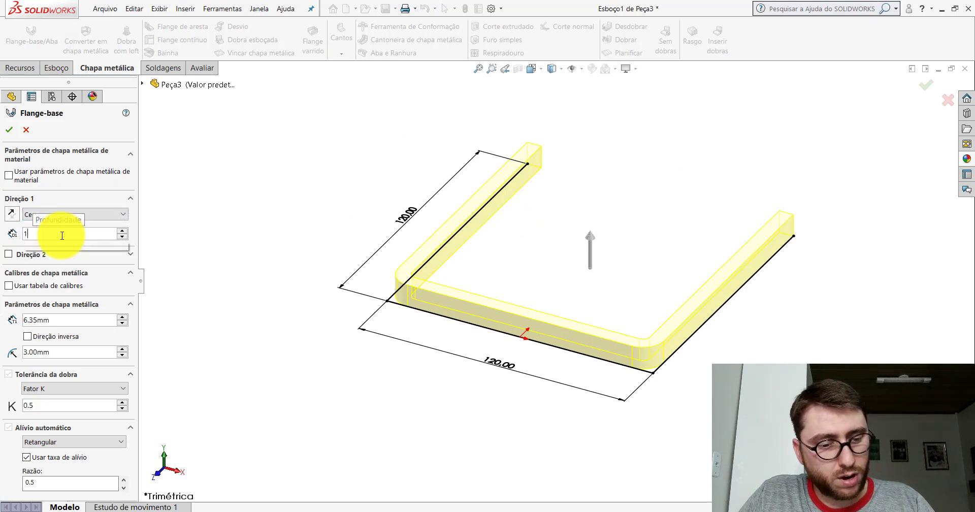
{"action": "type", "text": "145"}
{"action": "key", "text": "Return"}
{"action": "scroll", "coordinate": [547, 279], "scroll_direction": "up", "scroll_amount": 3}
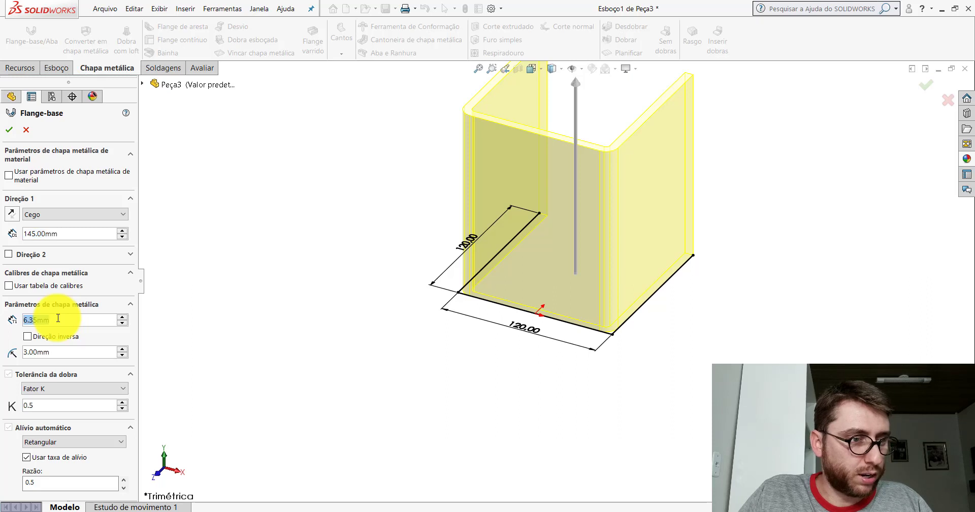
{"action": "type", "text": "1.5"}
{"action": "key", "text": "Return"}
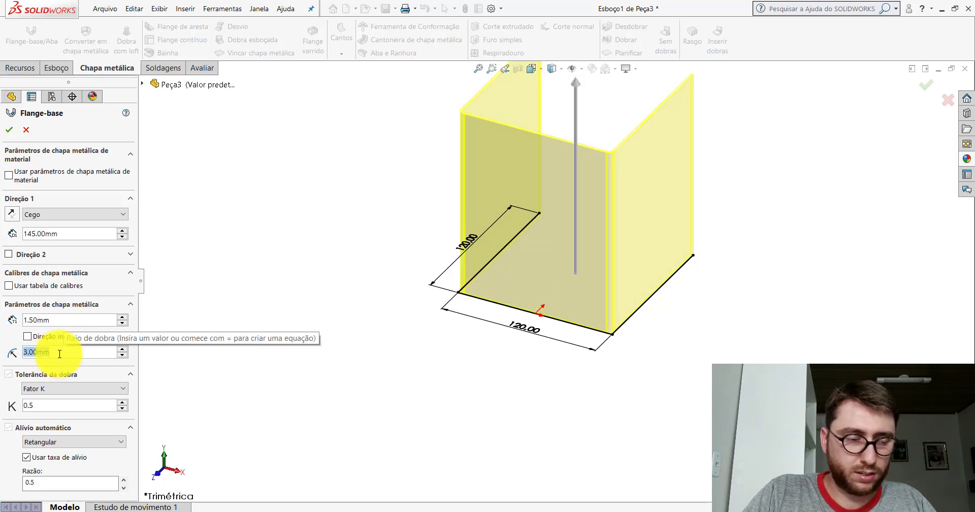
{"action": "type", "text": "2"}
{"action": "key", "text": "Return"}
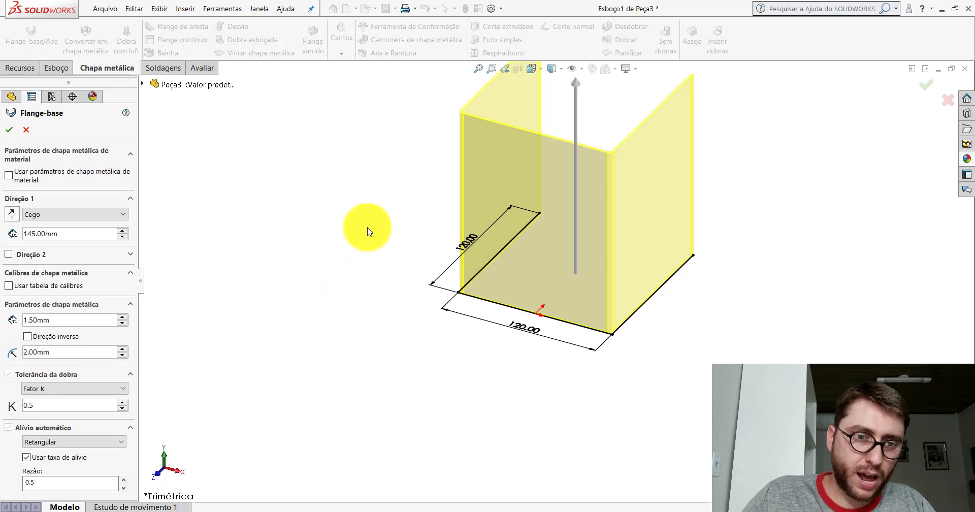
Check the preview from above, test reversing the thickness side, switch to isometric and accept.
{"action": "key", "text": "ctrl+8"}
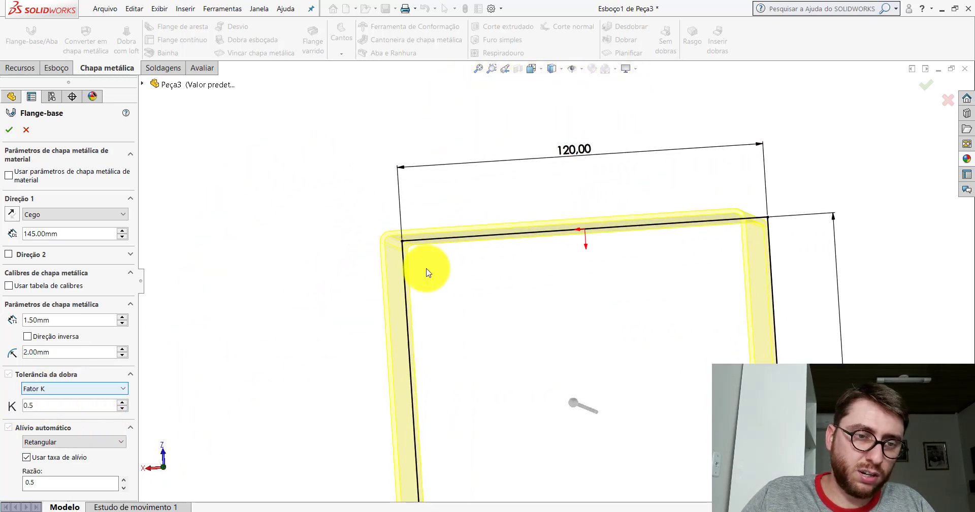
{"action": "middle_click_drag", "start_coordinate": [439, 268], "coordinate": [441, 267]}
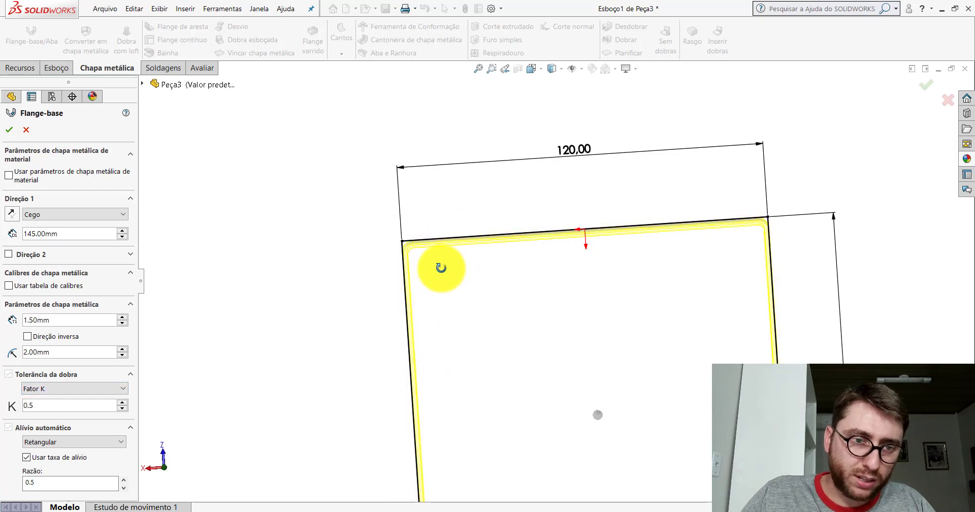
{"action": "scroll", "coordinate": [440, 268], "scroll_direction": "down", "scroll_amount": 2}
{"action": "scroll", "coordinate": [441, 263], "scroll_direction": "down", "scroll_amount": 2}
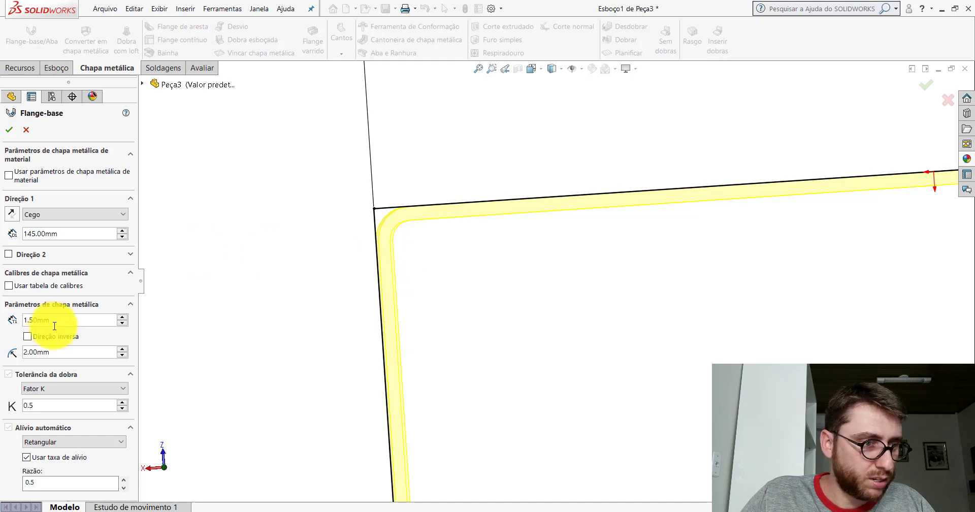
{"action": "left_click", "coordinate": [28, 338]}
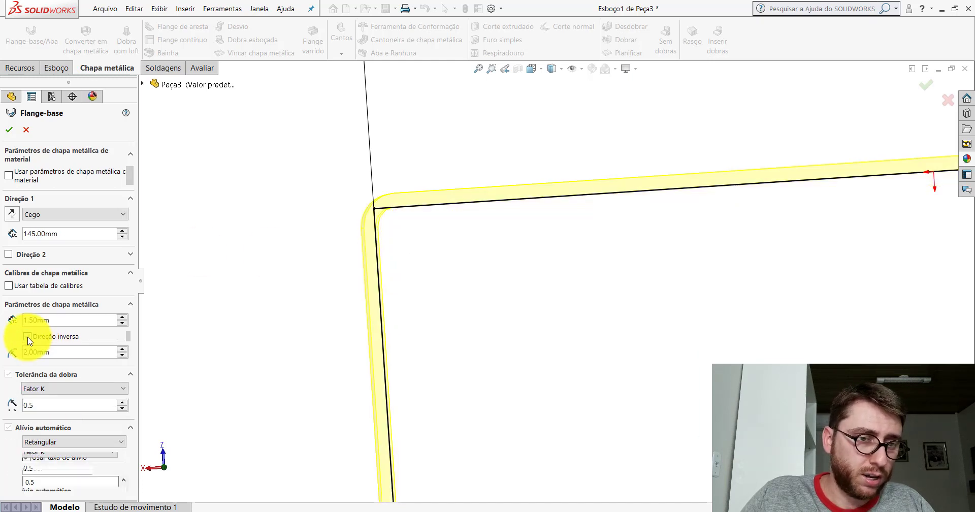
{"action": "left_click", "coordinate": [28, 337]}
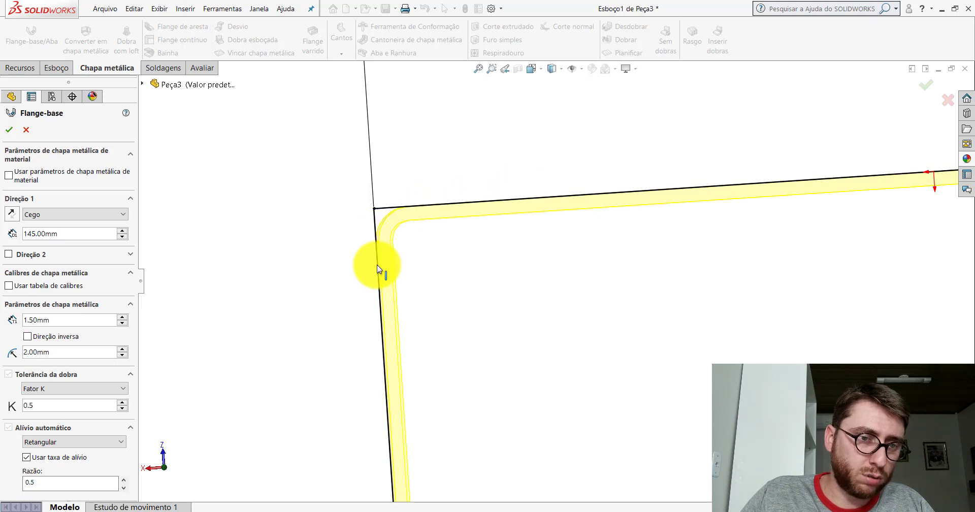
{"action": "left_click", "coordinate": [531, 68]}
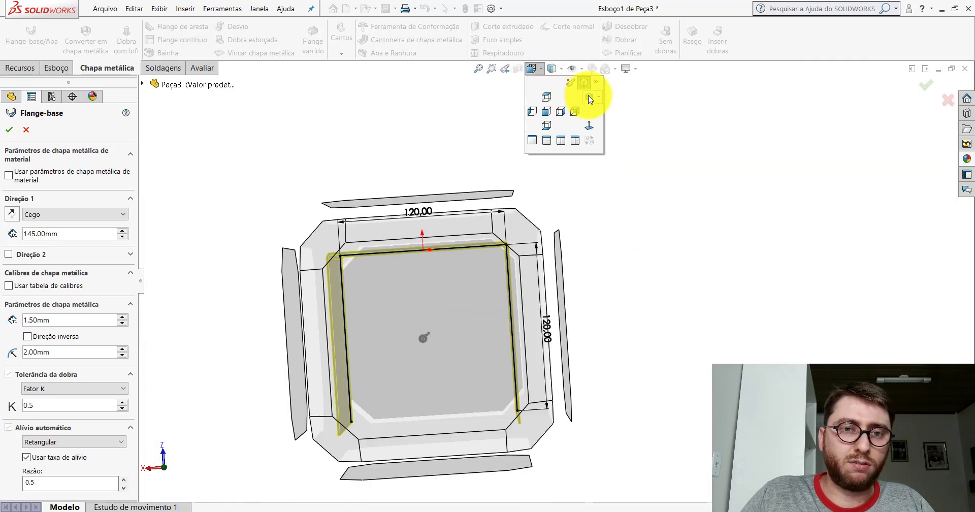
{"action": "left_click", "coordinate": [589, 98]}
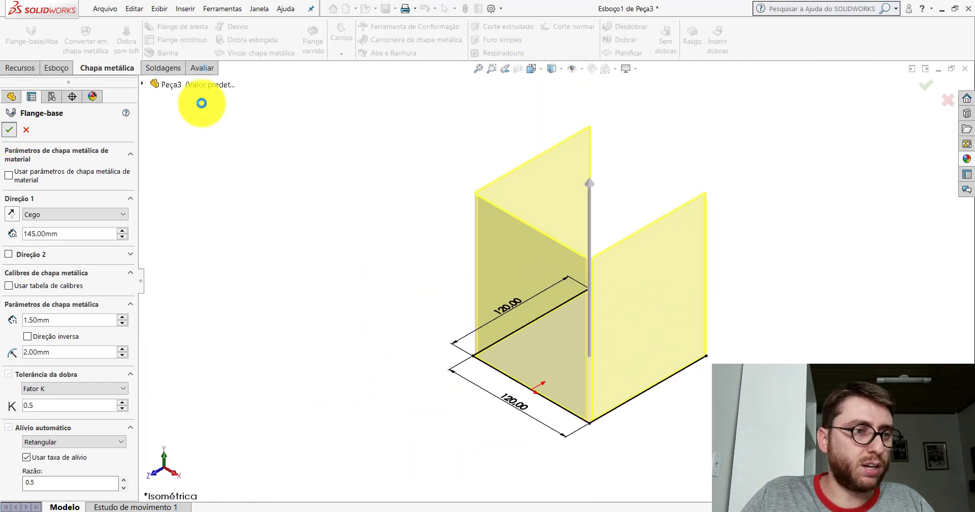
{"action": "right_click_drag", "start_coordinate": [202, 103], "coordinate": [437, 142]}
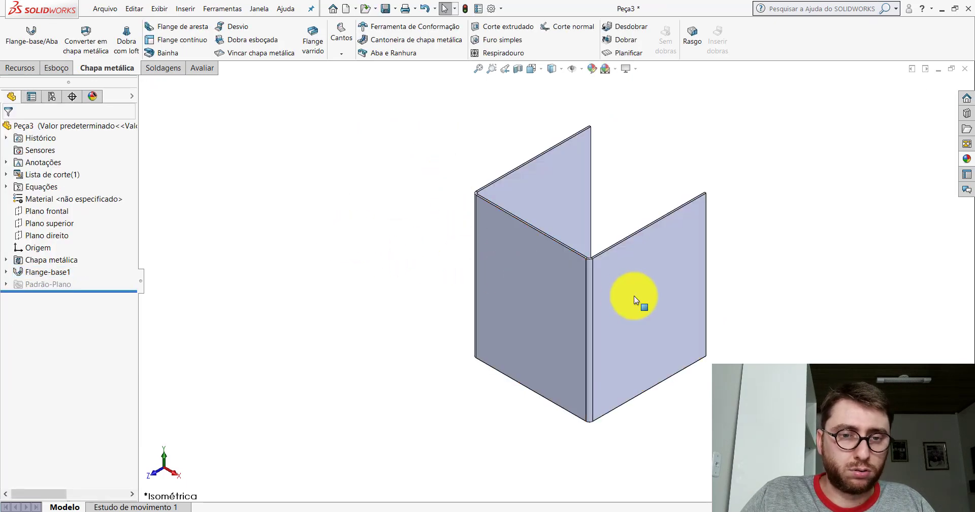
{"action": "scroll", "coordinate": [633, 296], "scroll_direction": "up", "scroll_amount": 2}
{"action": "scroll", "coordinate": [550, 300], "scroll_direction": "down", "scroll_amount": 2}
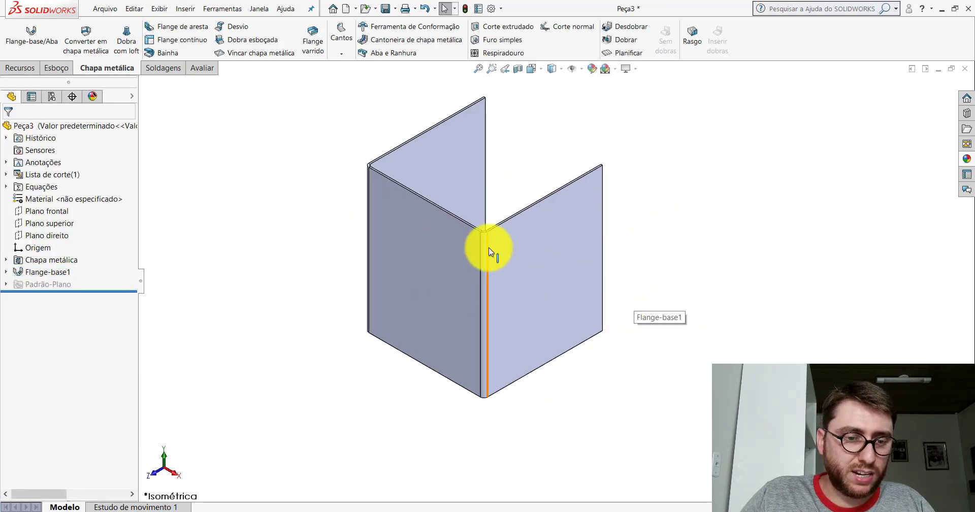
On PP-ESC(081)2000, measure from the large face to the flange edge: 28.5 mm normal distance.
{"action": "left_click", "coordinate": [479, 465]}
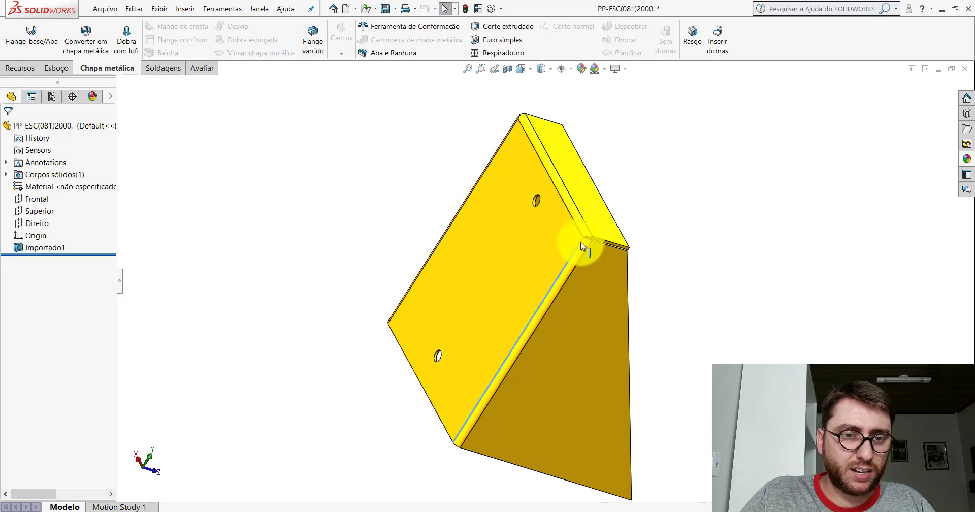
{"action": "left_click", "coordinate": [197, 68]}
{"action": "left_click", "coordinate": [123, 37]}
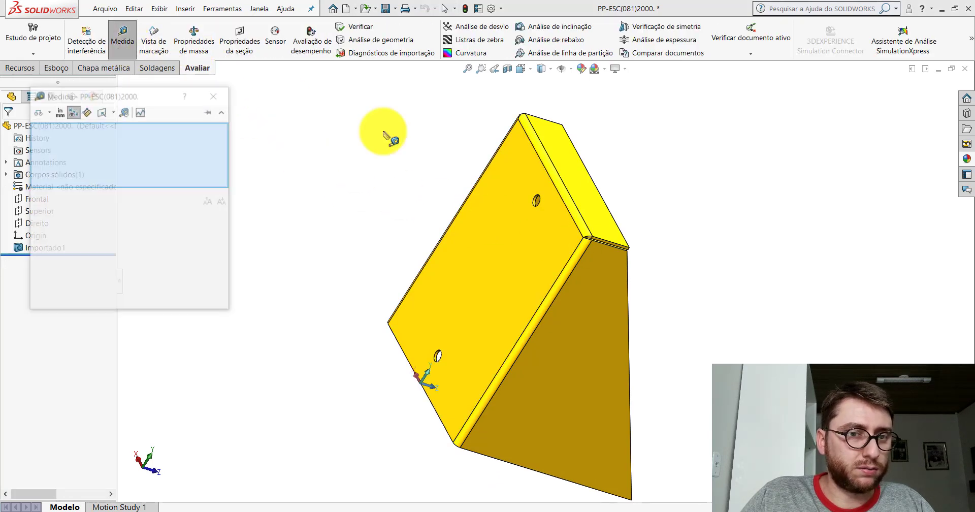
{"action": "scroll", "coordinate": [603, 243], "scroll_direction": "down", "scroll_amount": 1}
{"action": "scroll", "coordinate": [612, 277], "scroll_direction": "down", "scroll_amount": 4}
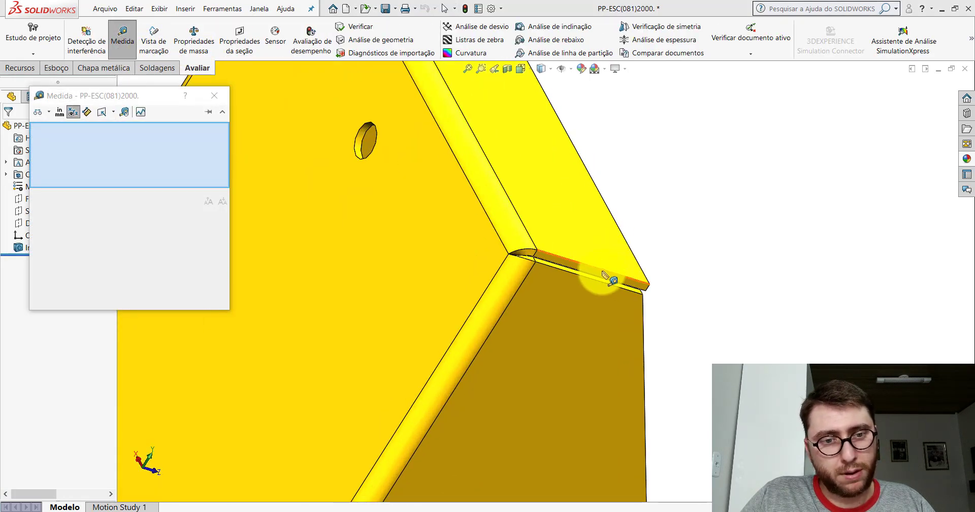
{"action": "left_click", "coordinate": [469, 256]}
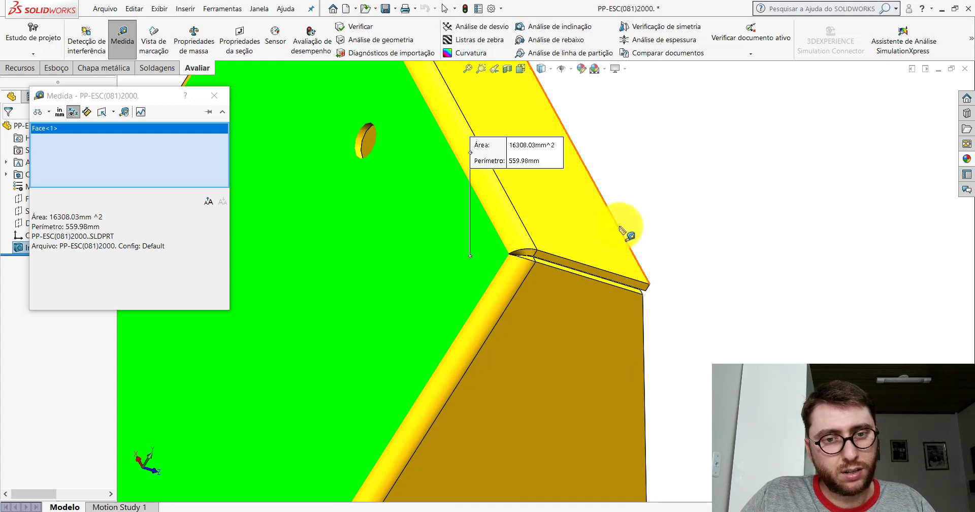
{"action": "left_click", "coordinate": [619, 227]}
{"action": "scroll", "coordinate": [620, 228], "scroll_direction": "up", "scroll_amount": 2}
{"action": "scroll", "coordinate": [620, 228], "scroll_direction": "up", "scroll_amount": 2}
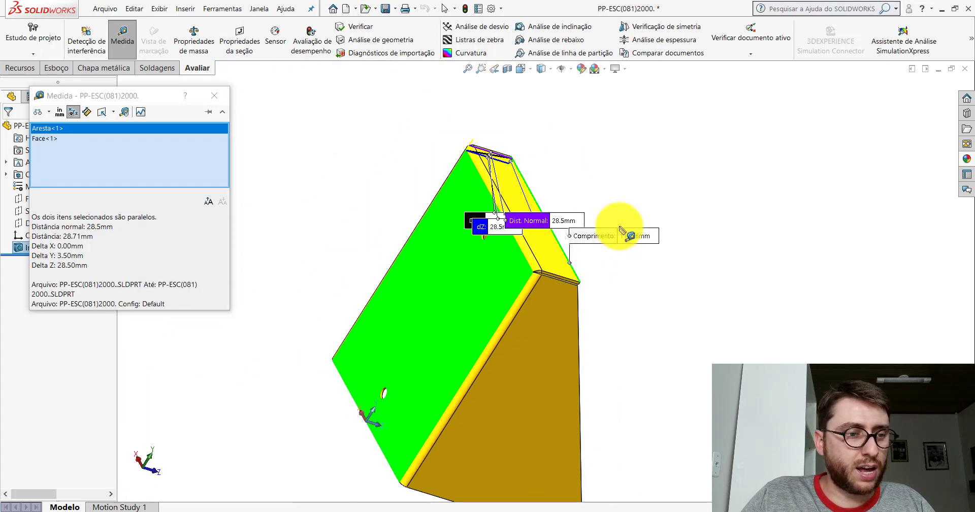
Orbit to a front view, reposition the distance labels, and close Measure.
{"action": "mouse_move", "coordinate": [457, 304]}
{"action": "middle_mouse_down"}
{"action": "mouse_move", "coordinate": [518, 275]}
{"action": "mouse_move", "coordinate": [473, 342]}
{"action": "mouse_move", "coordinate": [291, 452]}
{"action": "middle_mouse_up"}
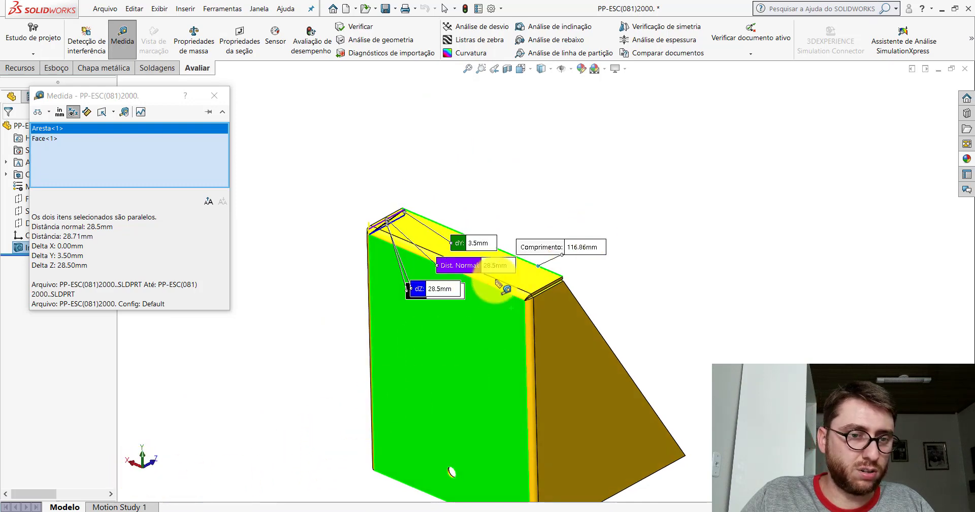
{"action": "left_click_drag", "start_coordinate": [448, 294], "coordinate": [389, 171]}
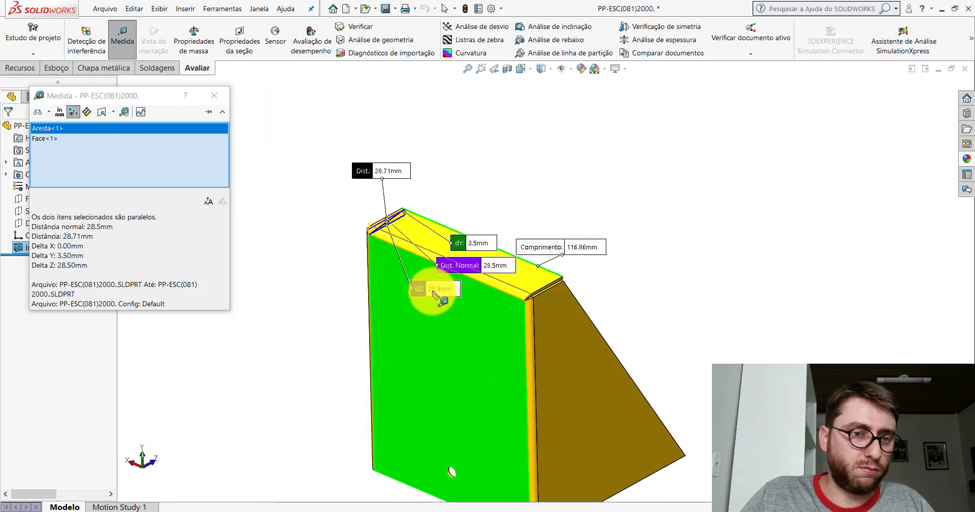
{"action": "left_click_drag", "start_coordinate": [418, 300], "coordinate": [328, 304]}
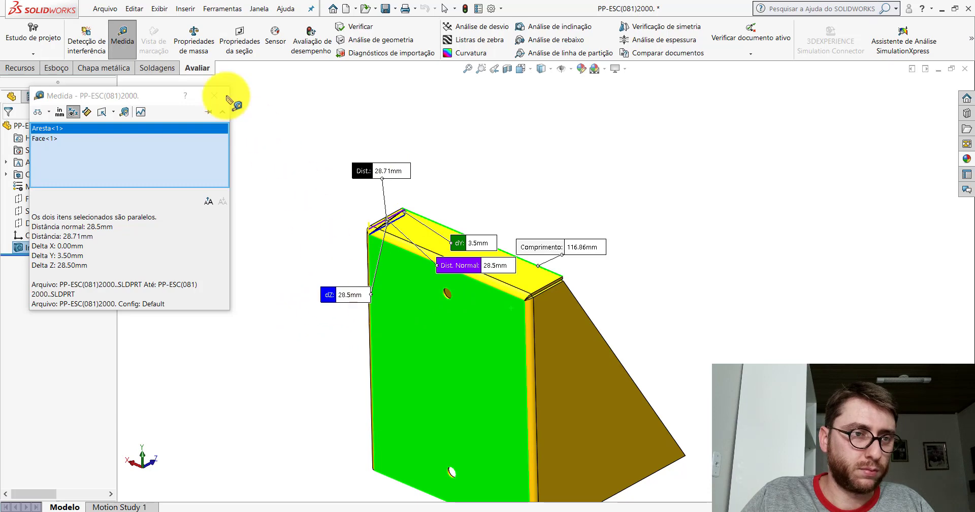
{"action": "left_click", "coordinate": [208, 94]}
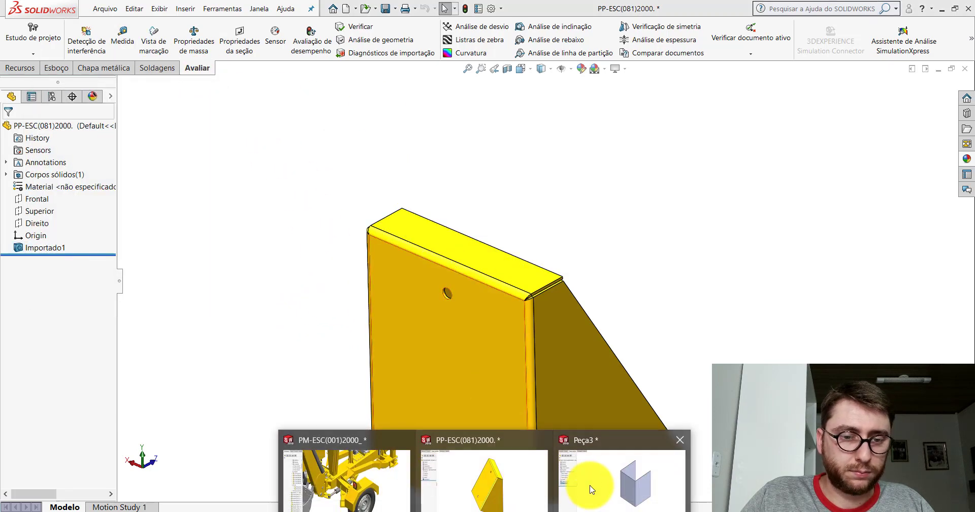
Start an edge flange on the left wall's top edge with a 28.50 mm length.
{"action": "scroll", "coordinate": [504, 188], "scroll_direction": "up", "scroll_amount": 2}
{"action": "scroll", "coordinate": [501, 185], "scroll_direction": "down", "scroll_amount": 2}
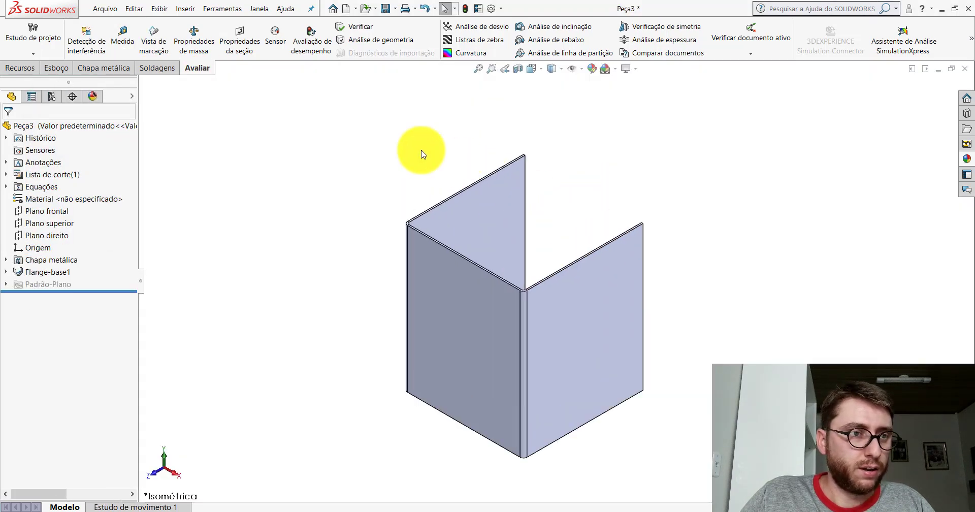
{"action": "left_click", "coordinate": [85, 69]}
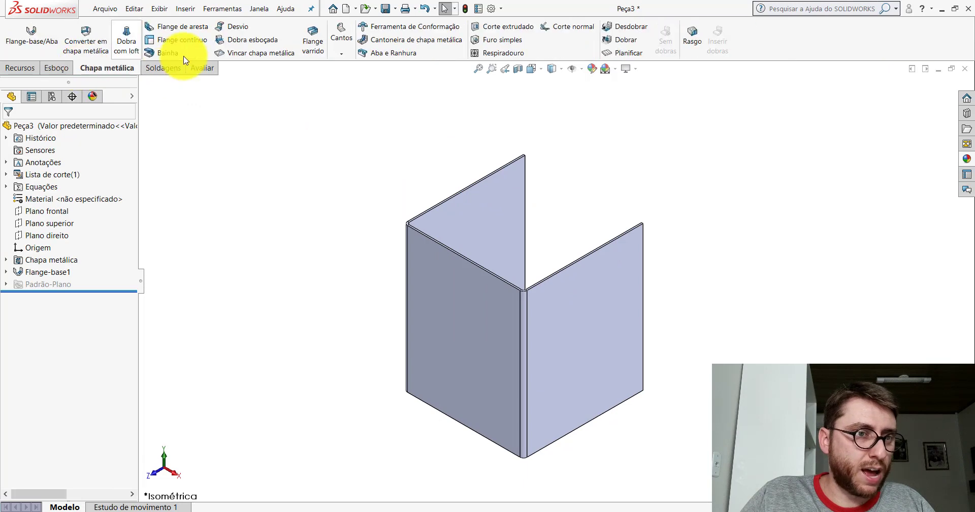
{"action": "left_click", "coordinate": [199, 27]}
{"action": "scroll", "coordinate": [457, 244], "scroll_direction": "down", "scroll_amount": 3}
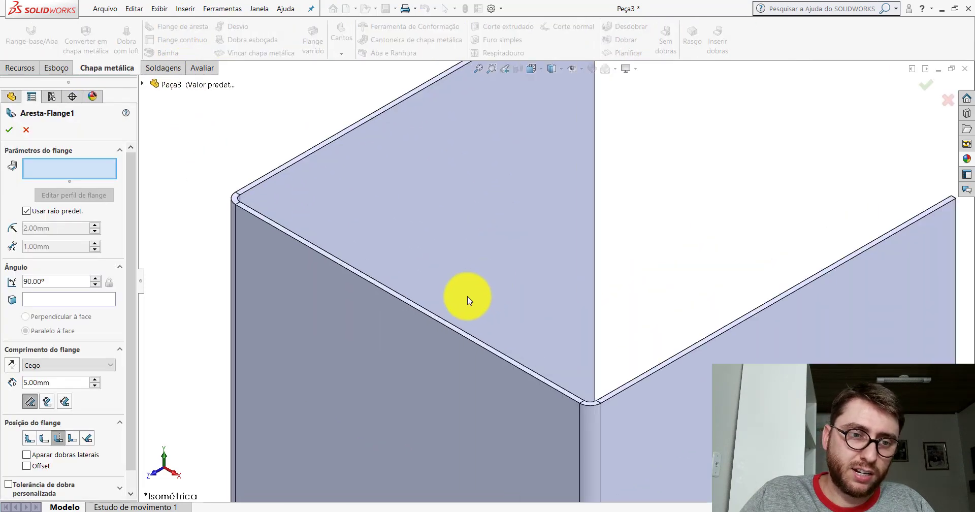
{"action": "left_click", "coordinate": [398, 297]}
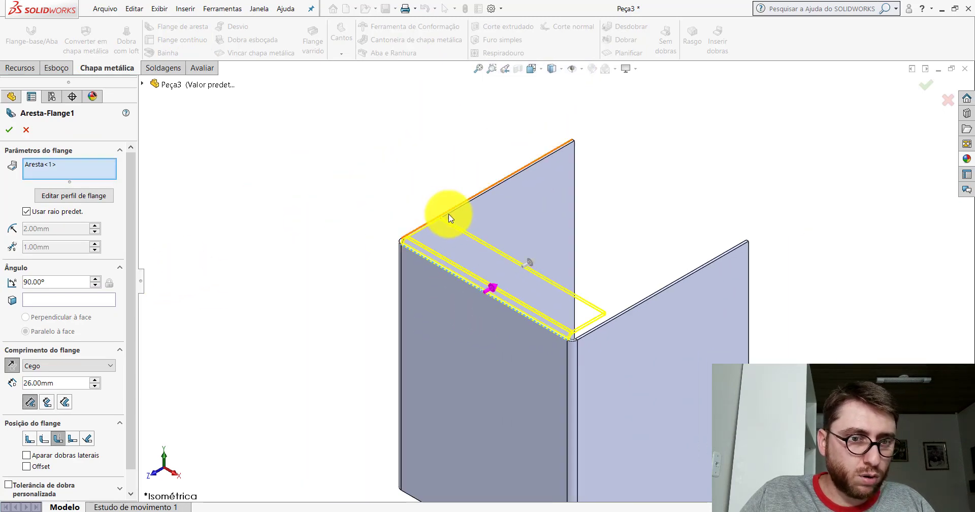
{"action": "scroll", "coordinate": [432, 219], "scroll_direction": "up", "scroll_amount": 3}
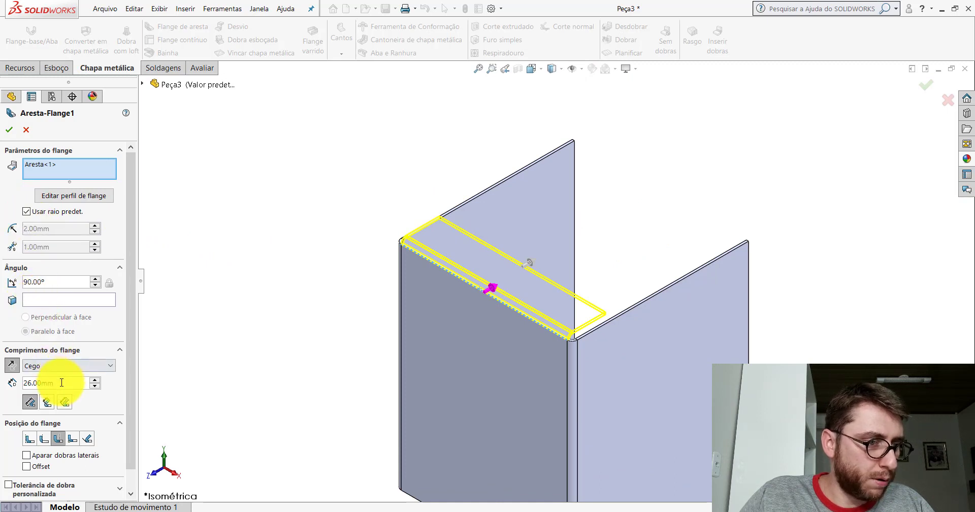
{"action": "type", "text": "2"}
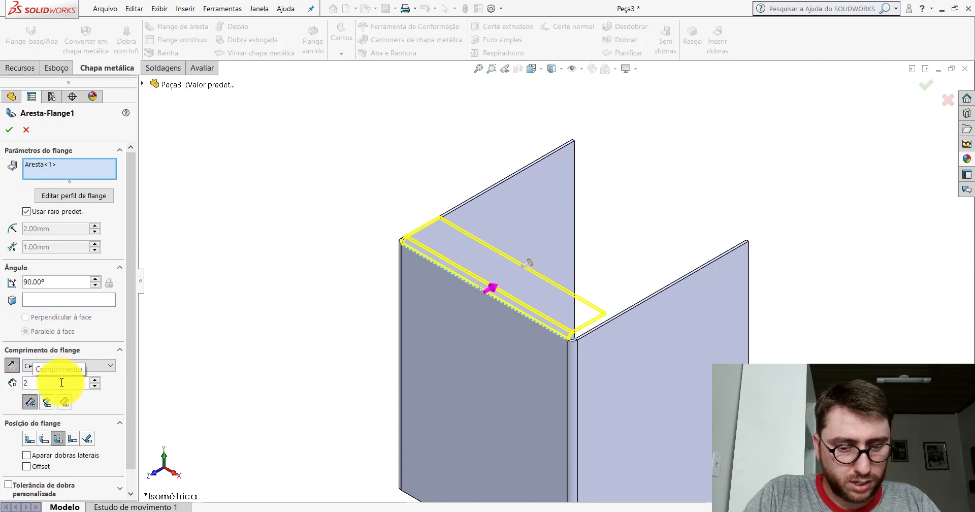
{"action": "type", "text": "8.5"}
{"action": "key", "text": "Return"}
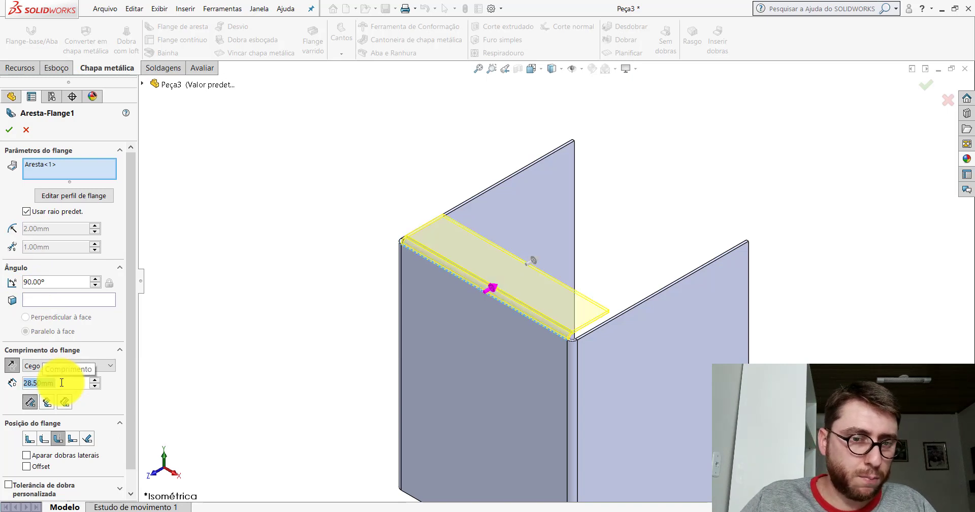
Measure from the outer virtual sharp, bend outside, use the default radius, and accept.
{"action": "left_click_drag", "start_coordinate": [132, 284], "coordinate": [130, 335]}
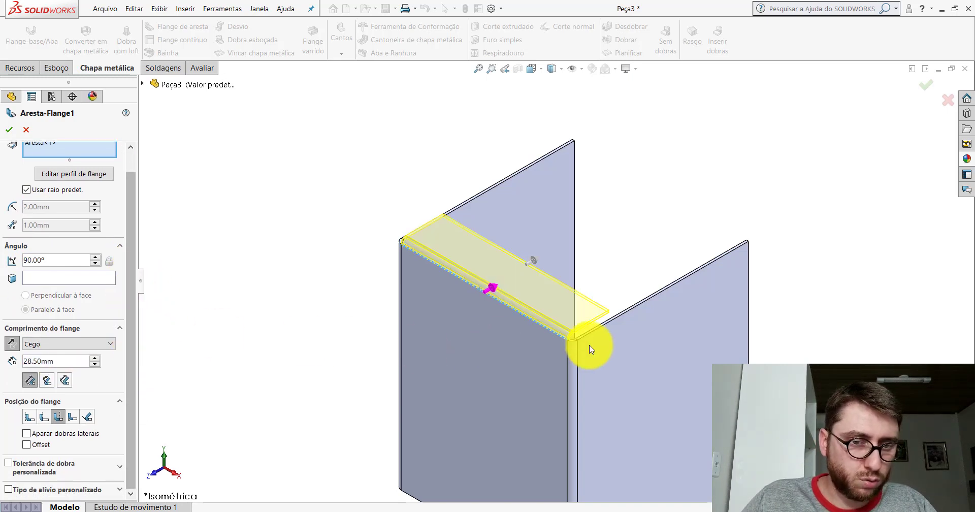
{"action": "scroll", "coordinate": [591, 350], "scroll_direction": "up", "scroll_amount": 3}
{"action": "scroll", "coordinate": [571, 294], "scroll_direction": "down", "scroll_amount": 1}
{"action": "scroll", "coordinate": [570, 294], "scroll_direction": "down", "scroll_amount": 1}
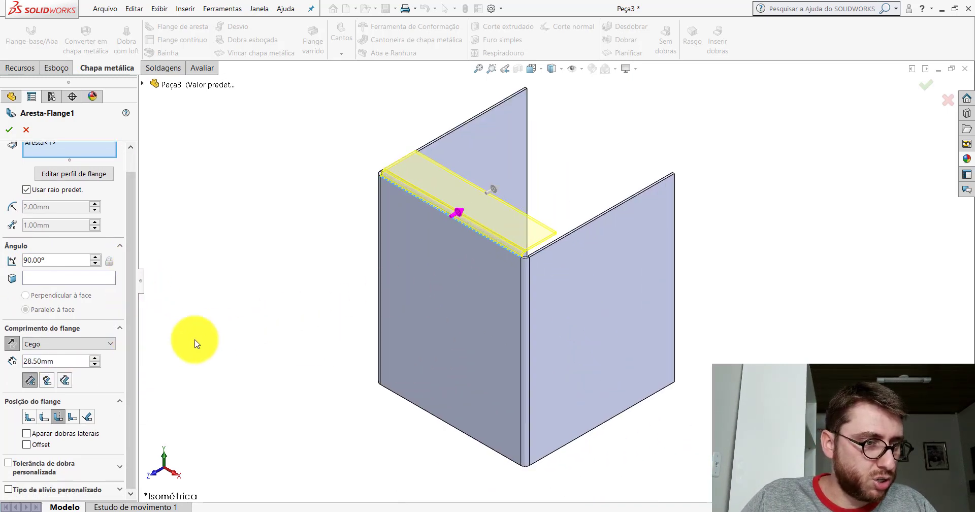
{"action": "left_click", "coordinate": [31, 384]}
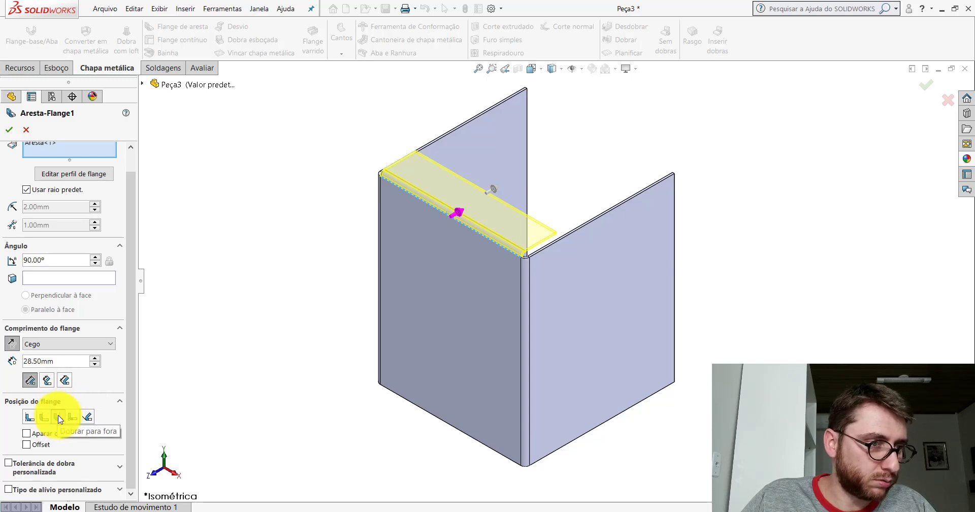
{"action": "left_click", "coordinate": [58, 417]}
{"action": "left_click_drag", "start_coordinate": [136, 222], "coordinate": [135, 197]}
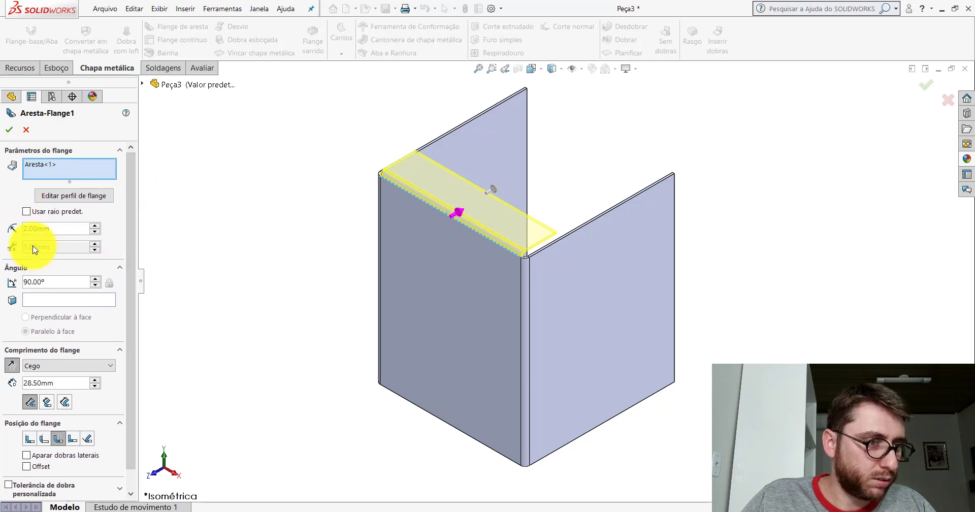
{"action": "left_click", "coordinate": [26, 212]}
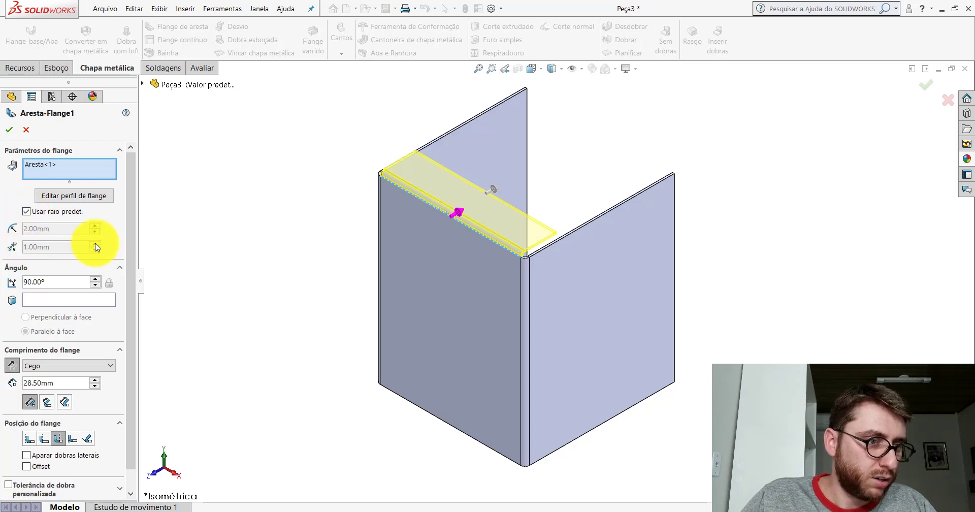
{"action": "scroll", "coordinate": [133, 285], "scroll_direction": "down", "scroll_amount": 2}
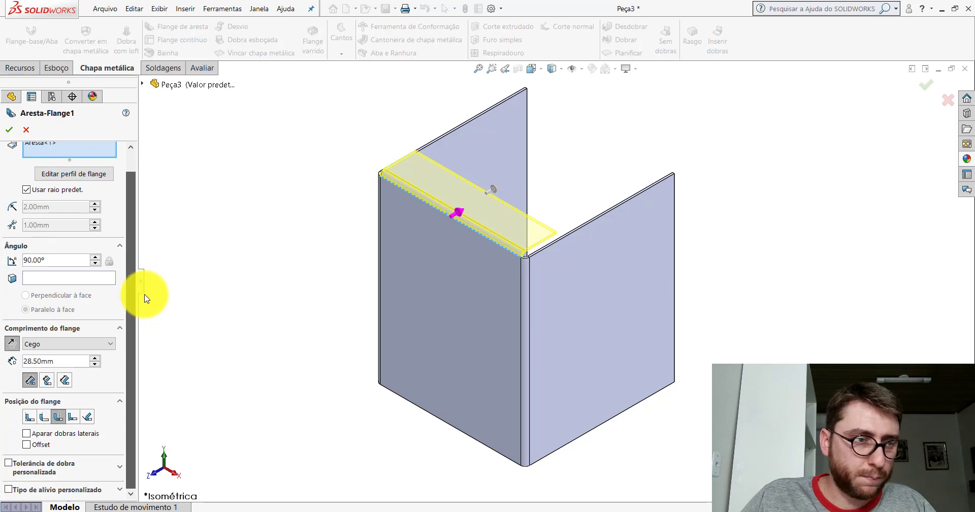
{"action": "left_click", "coordinate": [9, 130]}
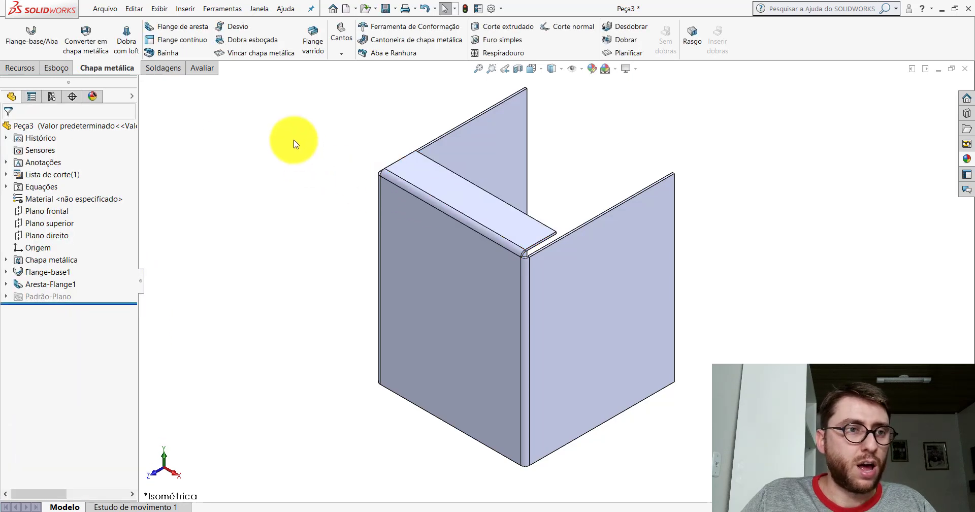
{"action": "left_click", "coordinate": [202, 68]}
{"action": "left_click", "coordinate": [124, 37]}
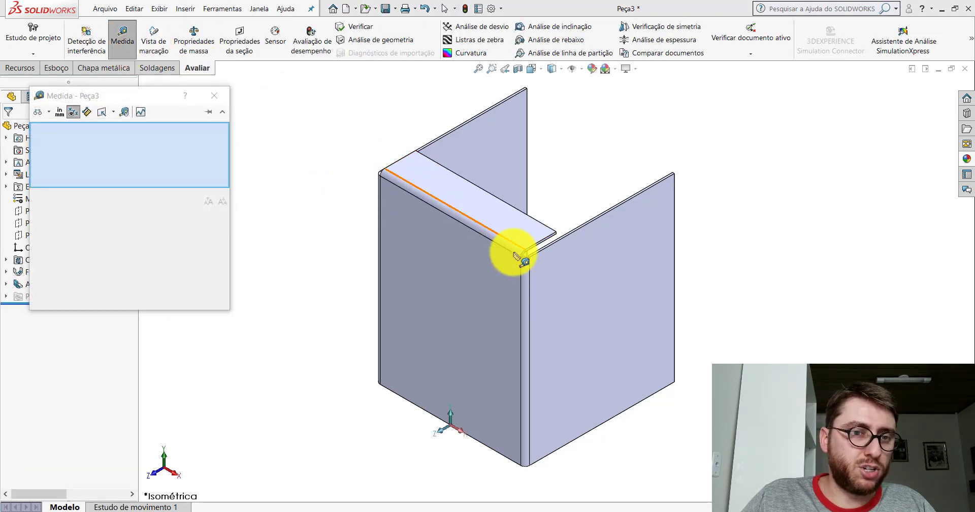
{"action": "scroll", "coordinate": [516, 255], "scroll_direction": "down", "scroll_amount": 5}
{"action": "left_click", "coordinate": [476, 259]}
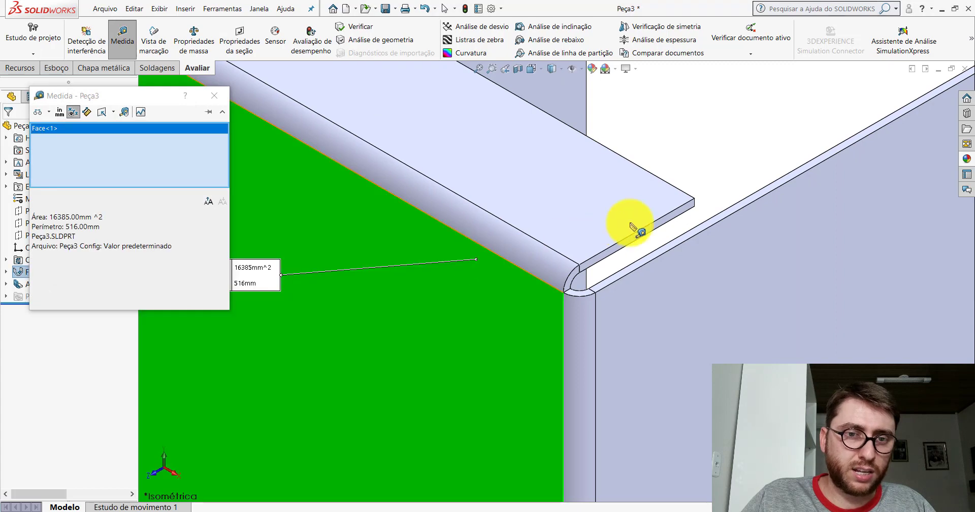
{"action": "left_click", "coordinate": [657, 180]}
{"action": "scroll", "coordinate": [653, 187], "scroll_direction": "up", "scroll_amount": 2}
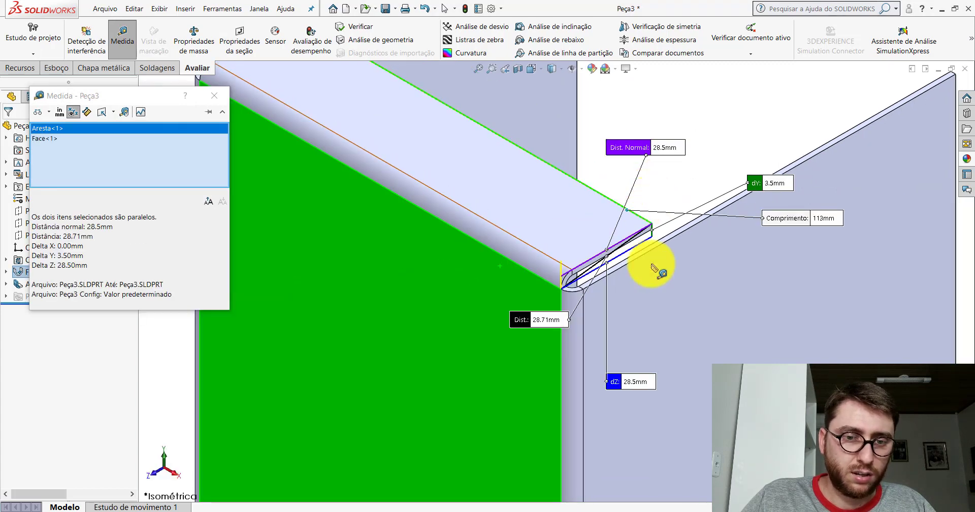
{"action": "left_click_drag", "start_coordinate": [635, 382], "coordinate": [649, 327]}
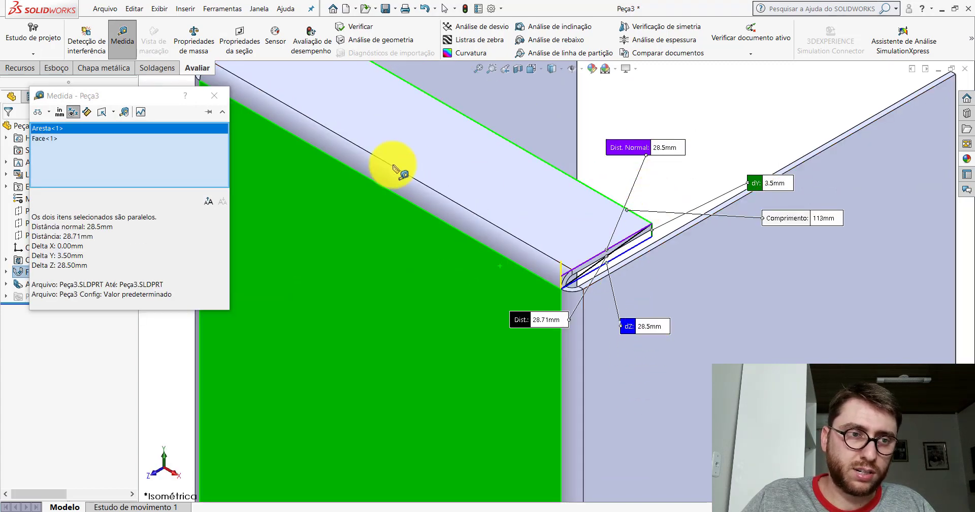
{"action": "scroll", "coordinate": [395, 169], "scroll_direction": "up", "scroll_amount": 5}
{"action": "left_click", "coordinate": [214, 96]}
{"action": "key", "text": "f"}
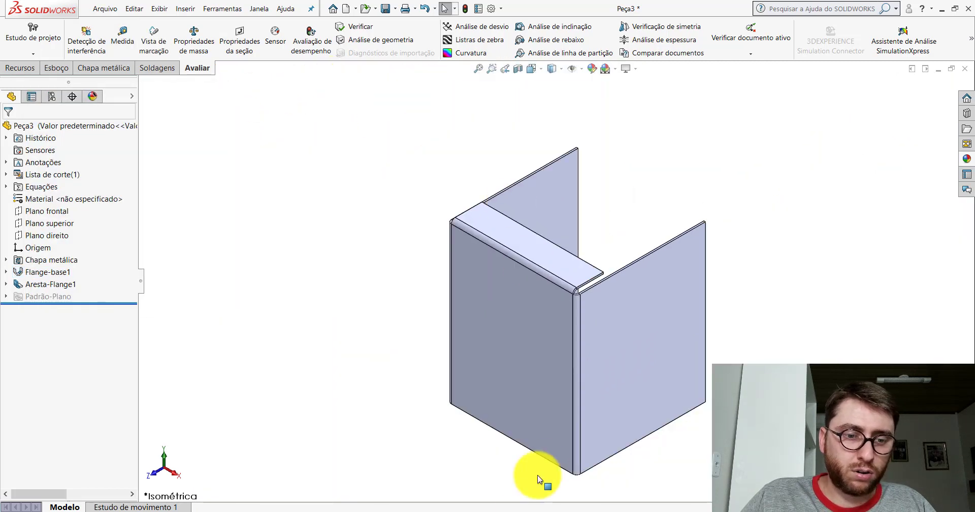
{"action": "left_click", "coordinate": [495, 487]}
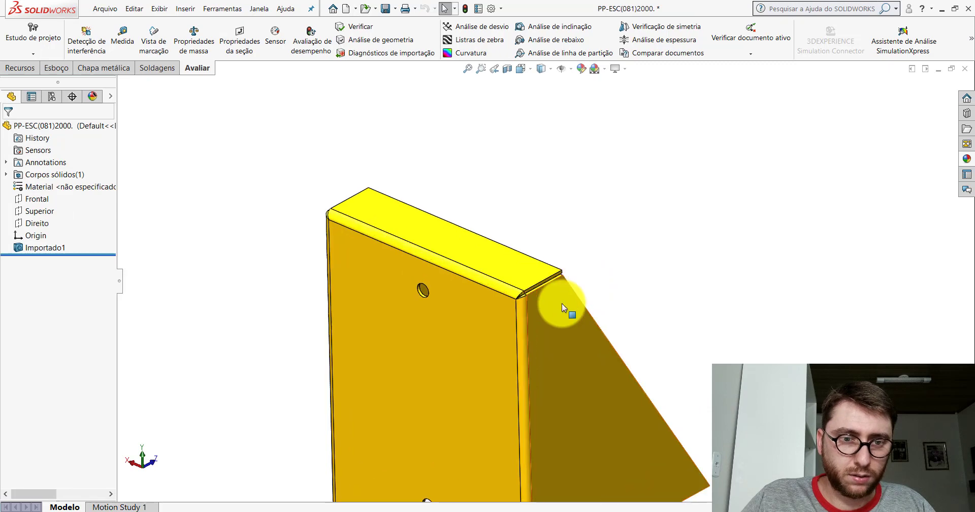
{"action": "mouse_move", "coordinate": [562, 303]}
{"action": "middle_mouse_down"}
{"action": "mouse_move", "coordinate": [551, 283]}
{"action": "mouse_move", "coordinate": [481, 257]}
{"action": "mouse_move", "coordinate": [516, 277]}
{"action": "middle_mouse_up"}
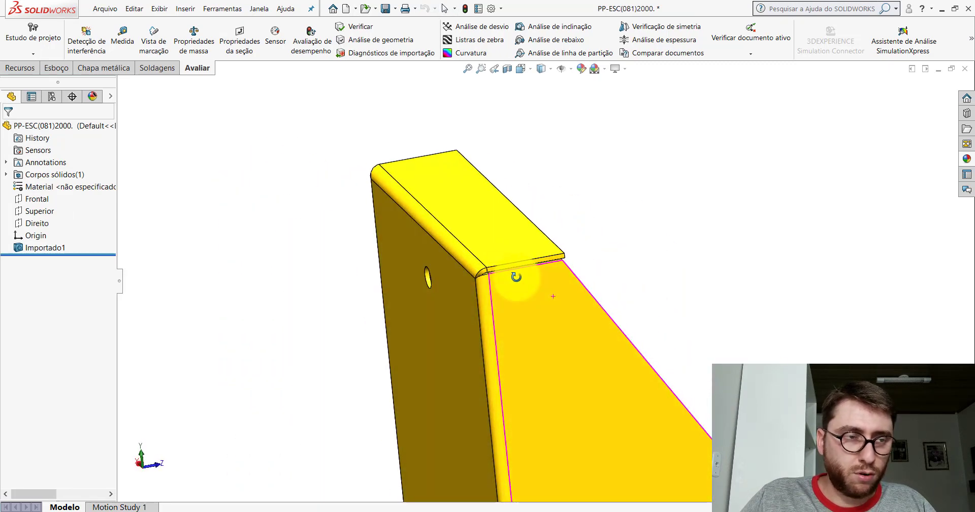
{"action": "left_click", "coordinate": [122, 35]}
{"action": "scroll", "coordinate": [583, 277], "scroll_direction": "down", "scroll_amount": 3}
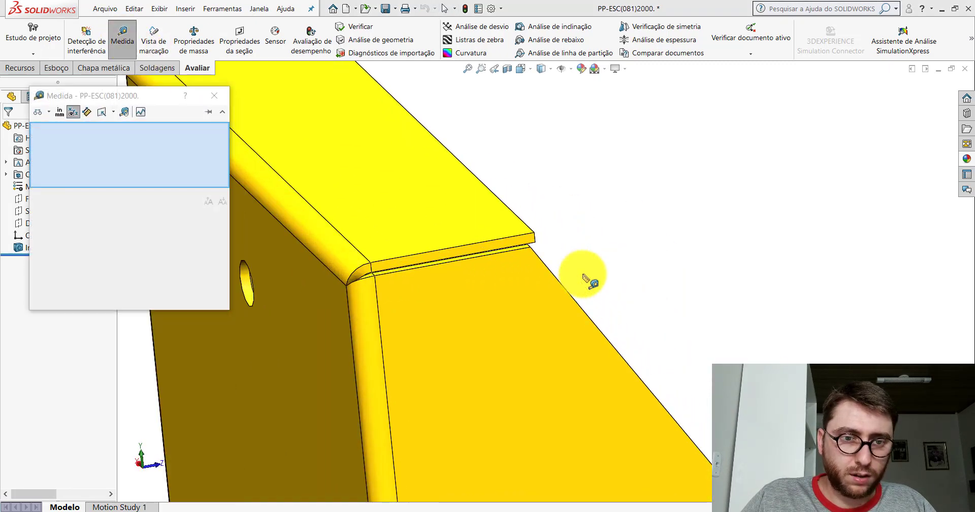
{"action": "scroll", "coordinate": [584, 278], "scroll_direction": "down", "scroll_amount": 1}
{"action": "scroll", "coordinate": [530, 243], "scroll_direction": "up", "scroll_amount": 5}
{"action": "scroll", "coordinate": [535, 264], "scroll_direction": "up", "scroll_amount": 2}
{"action": "key", "text": "Escape"}
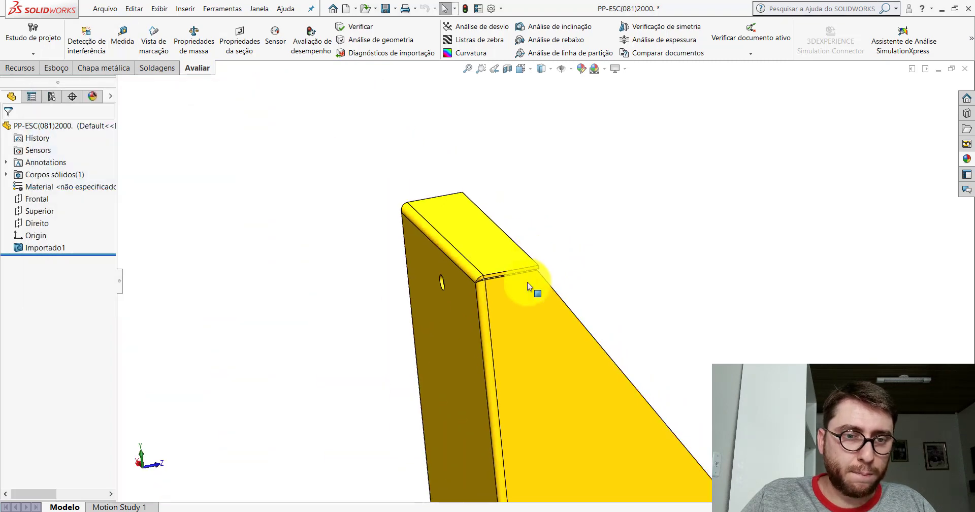
{"action": "key", "text": "ctrl+Tab"}
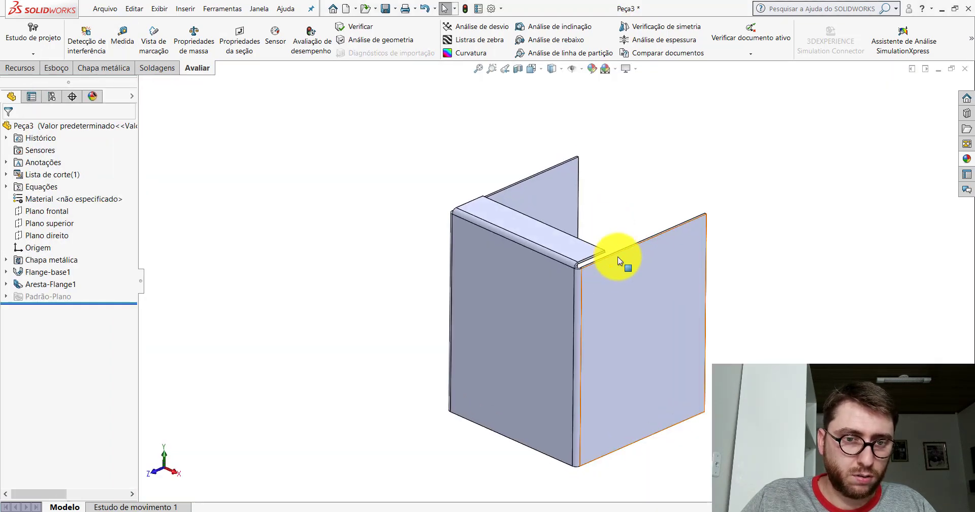
{"action": "scroll", "coordinate": [618, 259], "scroll_direction": "down", "scroll_amount": 2}
Start a sketch on the right wall face, viewed normal to it.
{"action": "left_click", "coordinate": [611, 265]}
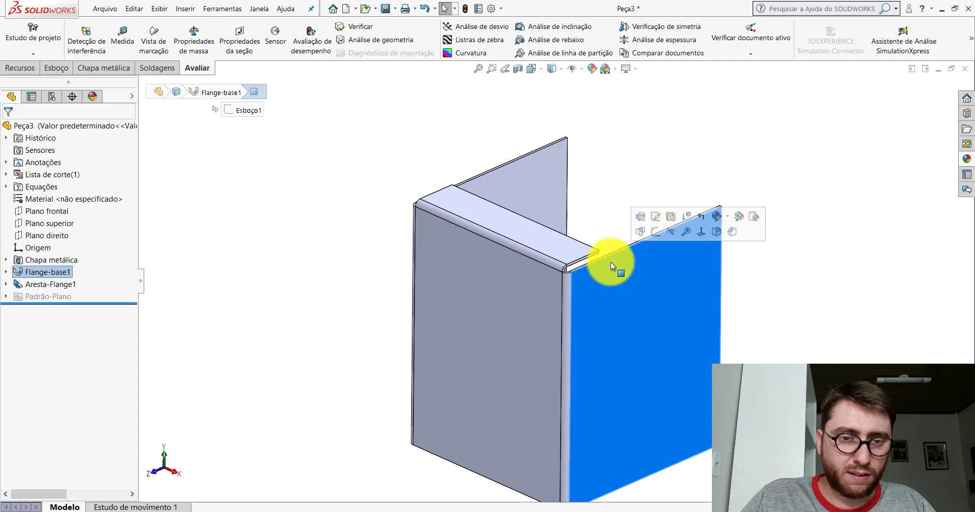
{"action": "left_click", "coordinate": [654, 233]}
{"action": "key", "text": "space"}
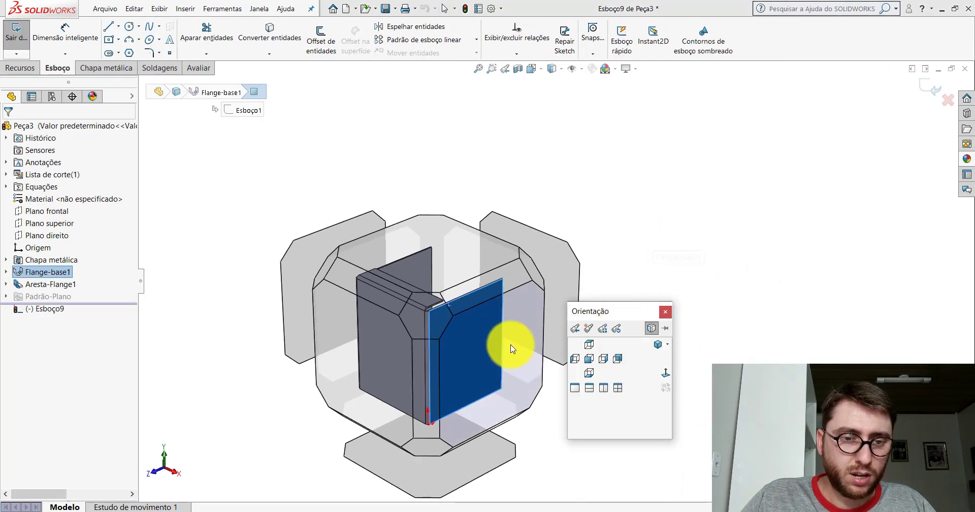
{"action": "left_click", "coordinate": [500, 332]}
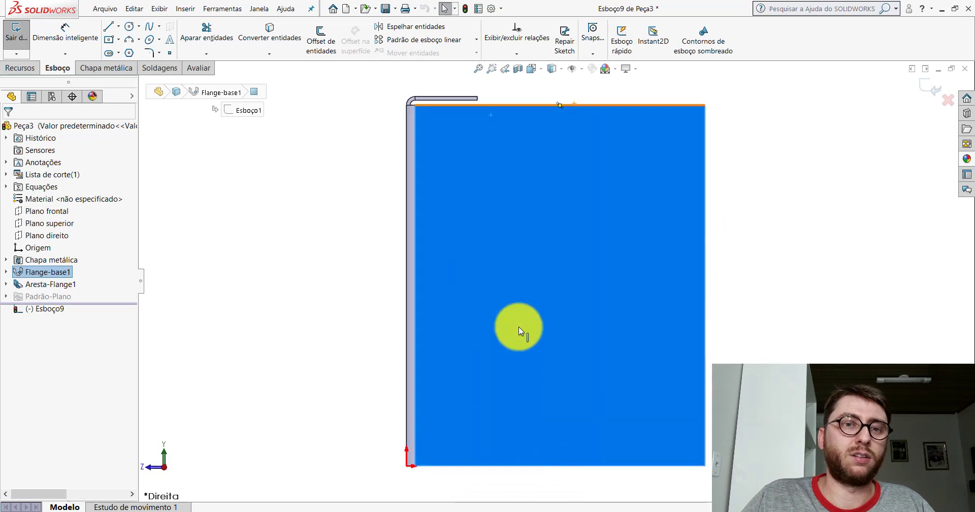
{"action": "left_click", "coordinate": [794, 220]}
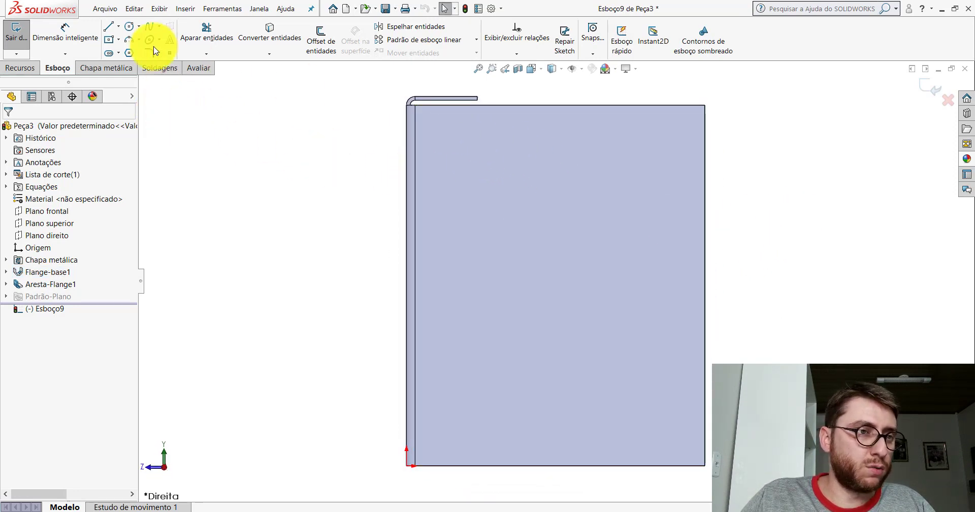
Draw the triangle's diagonal, right vertical and top lines on the wall face.
{"action": "left_click", "coordinate": [109, 32]}
{"action": "scroll", "coordinate": [541, 147], "scroll_direction": "down", "scroll_amount": 5}
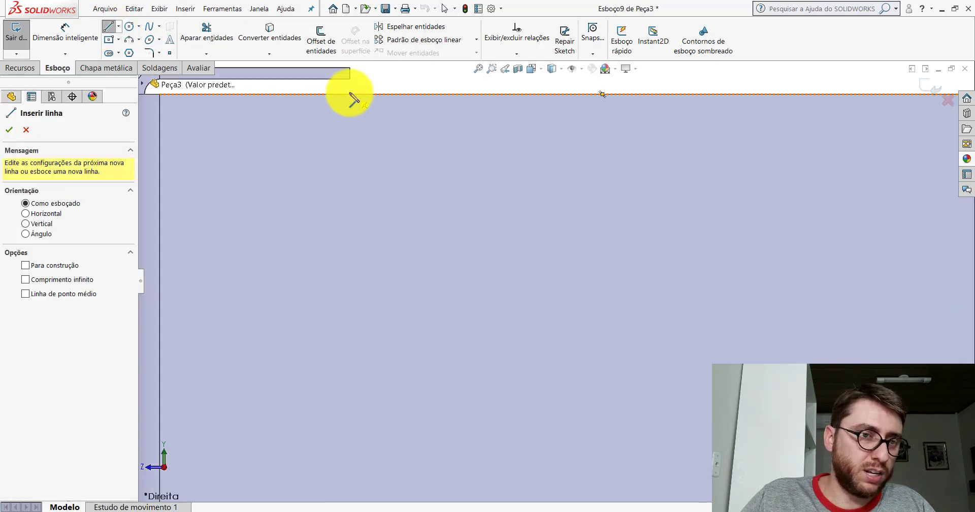
{"action": "left_click", "coordinate": [360, 95]}
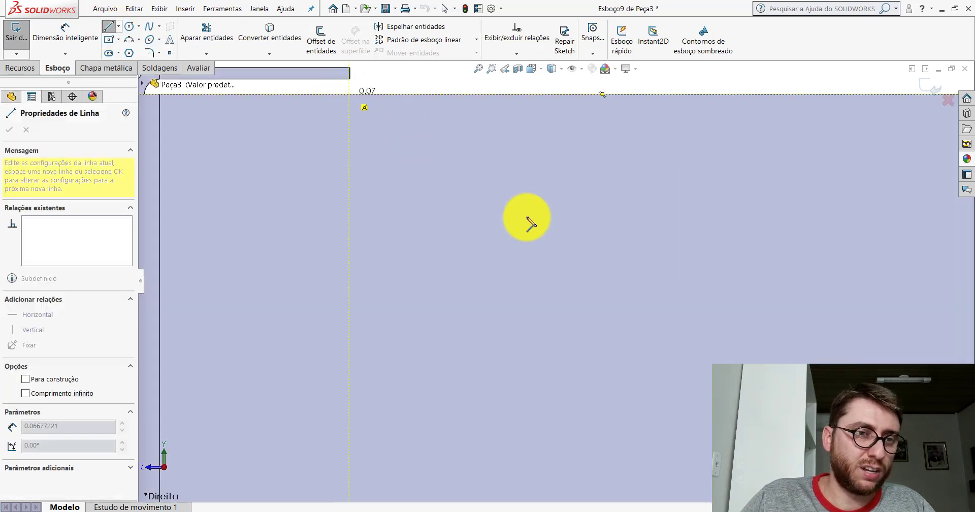
{"action": "scroll", "coordinate": [533, 228], "scroll_direction": "up", "scroll_amount": 5}
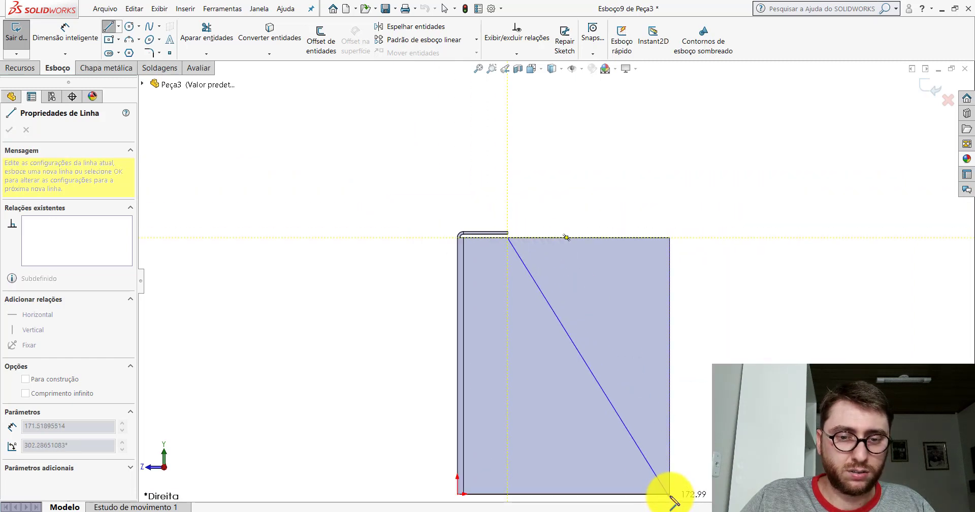
{"action": "left_click", "coordinate": [669, 493]}
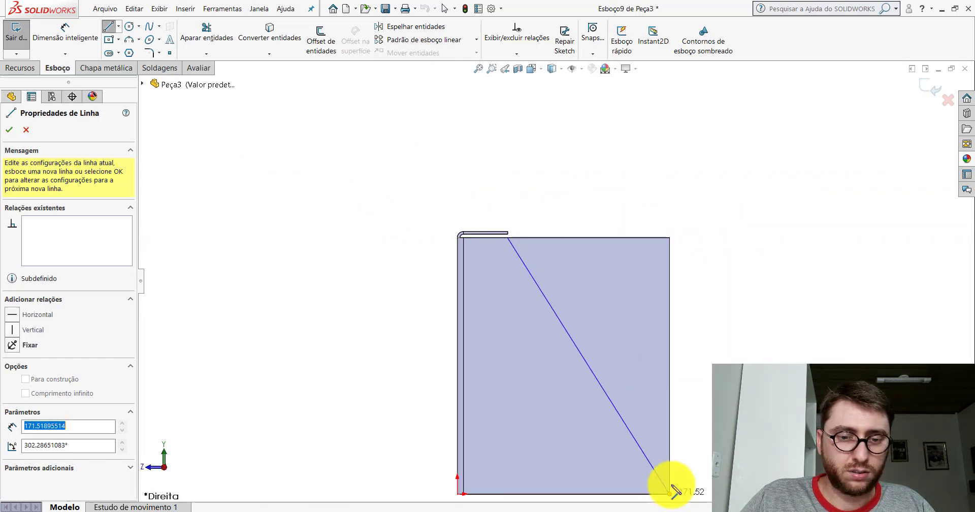
{"action": "left_click", "coordinate": [670, 238]}
{"action": "scroll", "coordinate": [559, 237], "scroll_direction": "down", "scroll_amount": 3}
{"action": "scroll", "coordinate": [513, 252], "scroll_direction": "down", "scroll_amount": 2}
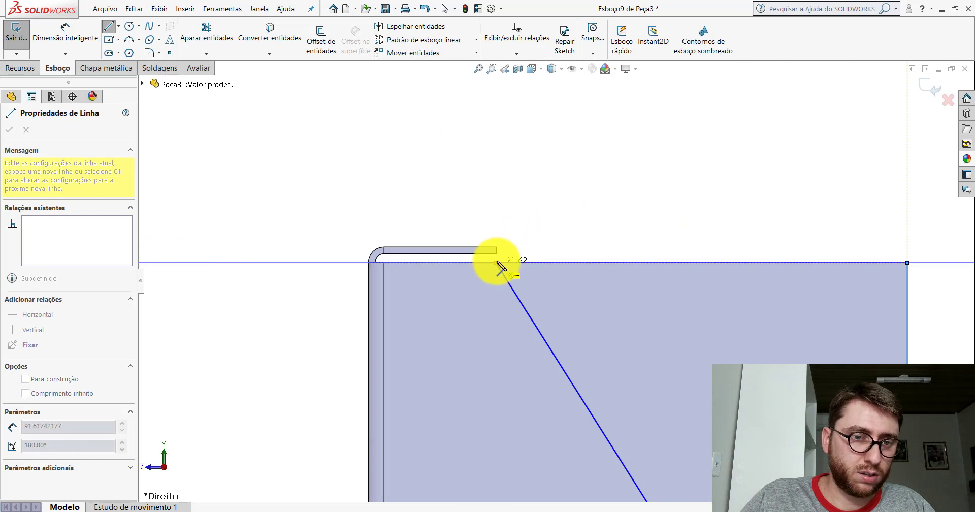
{"action": "left_click", "coordinate": [498, 262]}
{"action": "key", "text": "Escape"}
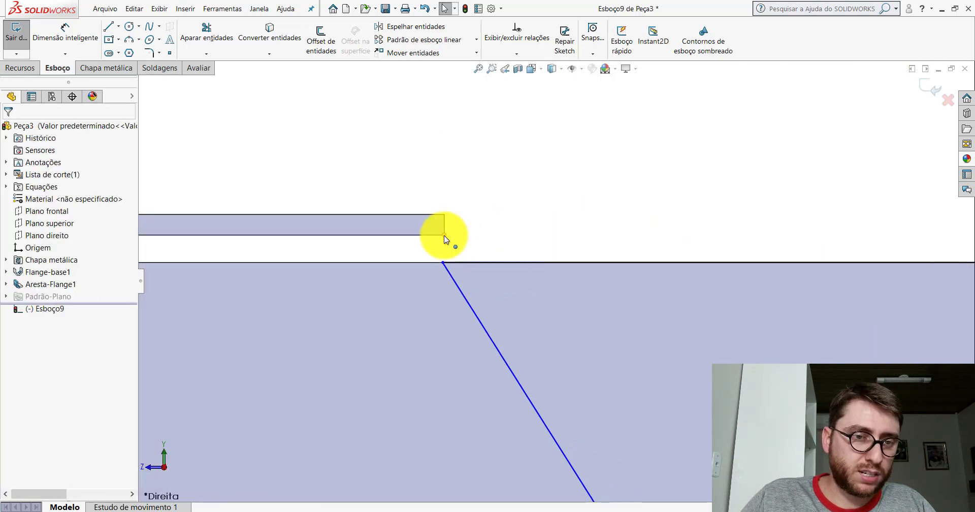
Add a Vertical relation between the diagonal's upper end and the flange corner vertex.
{"action": "left_click_drag", "start_coordinate": [444, 265], "coordinate": [444, 264]}
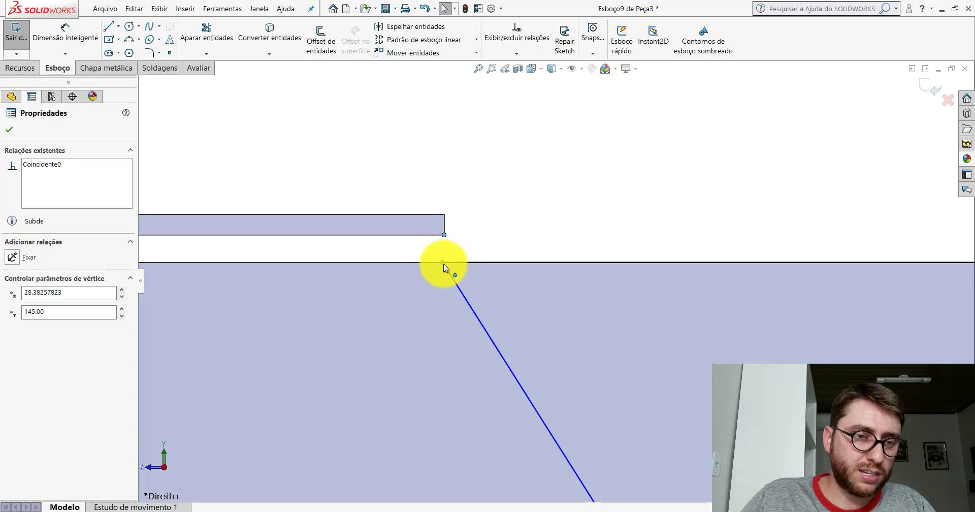
{"action": "left_click", "coordinate": [444, 263], "text": "ctrl"}
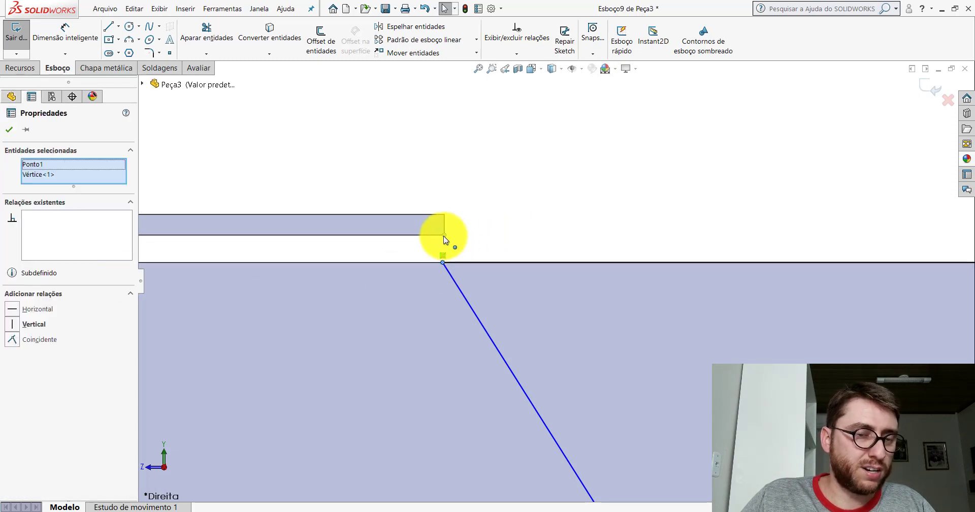
{"action": "left_click", "coordinate": [12, 327]}
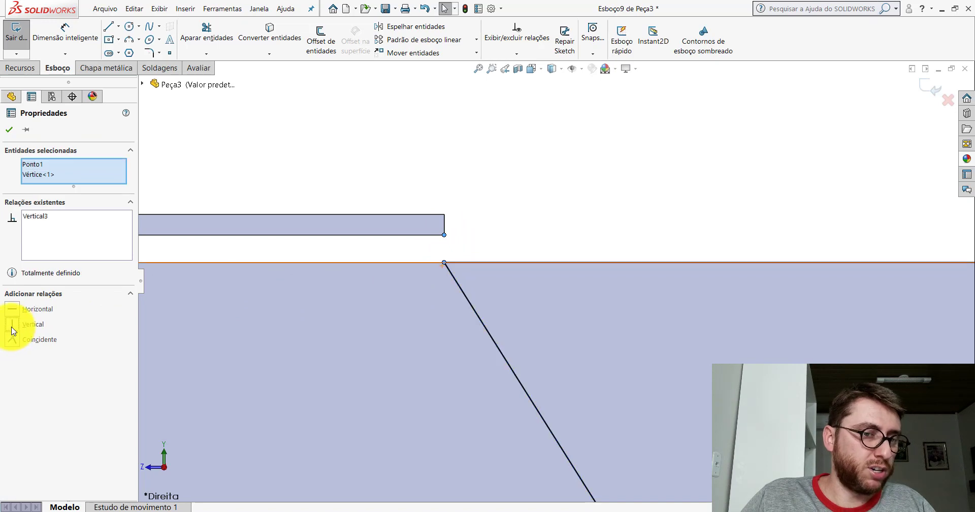
{"action": "left_click", "coordinate": [9, 129]}
{"action": "scroll", "coordinate": [371, 148], "scroll_direction": "up", "scroll_amount": 5}
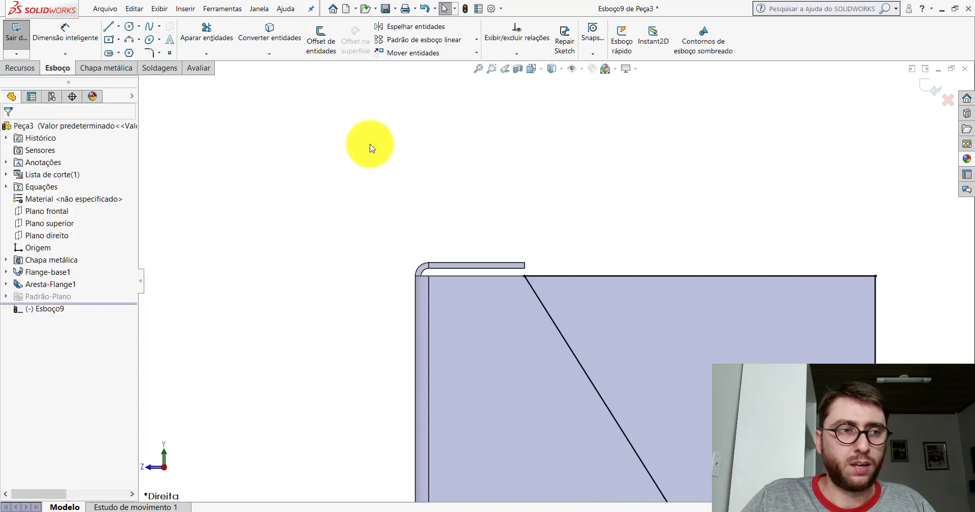
Extrude-cut the triangle Through All (Passante) and orbit to inspect the tapered side.
{"action": "left_click", "coordinate": [20, 68]}
{"action": "left_click", "coordinate": [212, 38]}
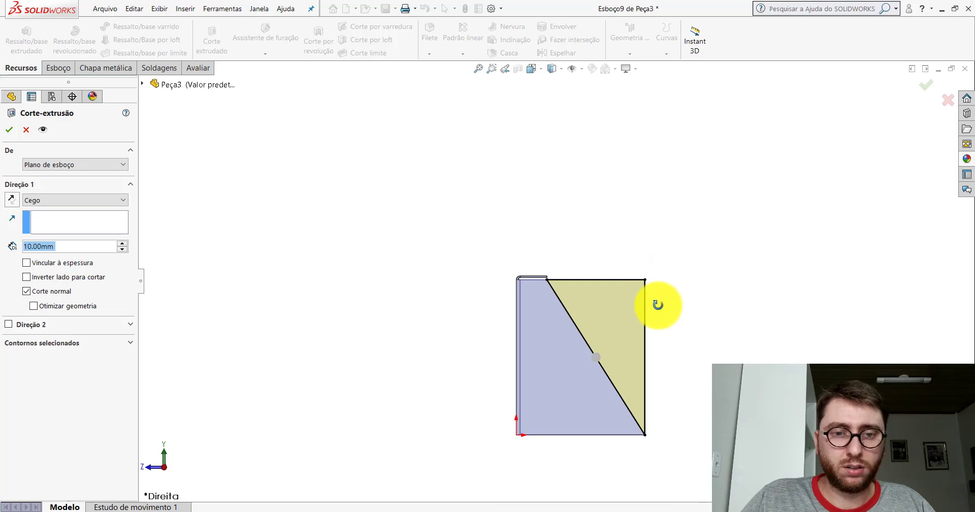
{"action": "left_click", "coordinate": [120, 200]}
{"action": "left_click", "coordinate": [43, 221]}
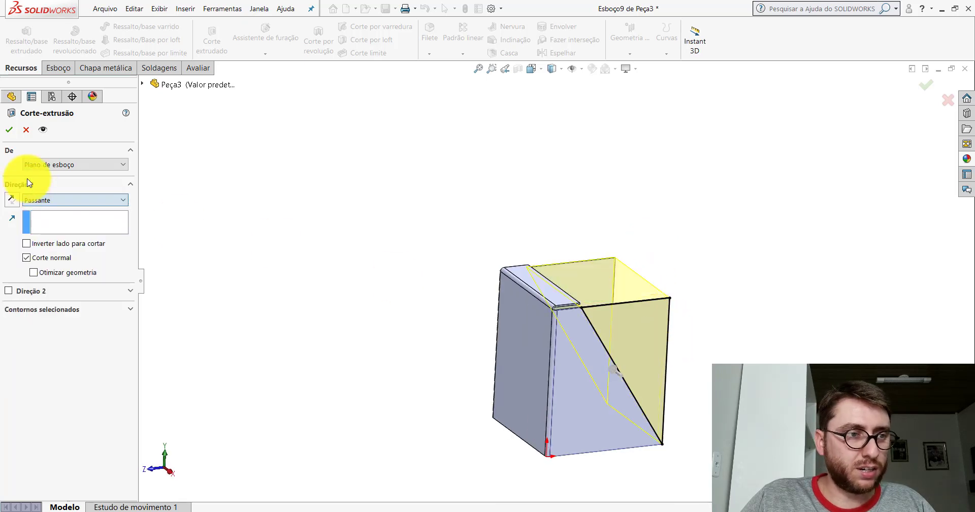
{"action": "left_click", "coordinate": [10, 129]}
{"action": "mouse_move", "coordinate": [596, 309]}
{"action": "middle_mouse_down"}
{"action": "mouse_move", "coordinate": [522, 309]}
{"action": "mouse_move", "coordinate": [581, 322]}
{"action": "mouse_move", "coordinate": [562, 205]}
{"action": "middle_mouse_up"}
{"action": "middle_click_drag", "start_coordinate": [597, 164], "coordinate": [610, 189]}
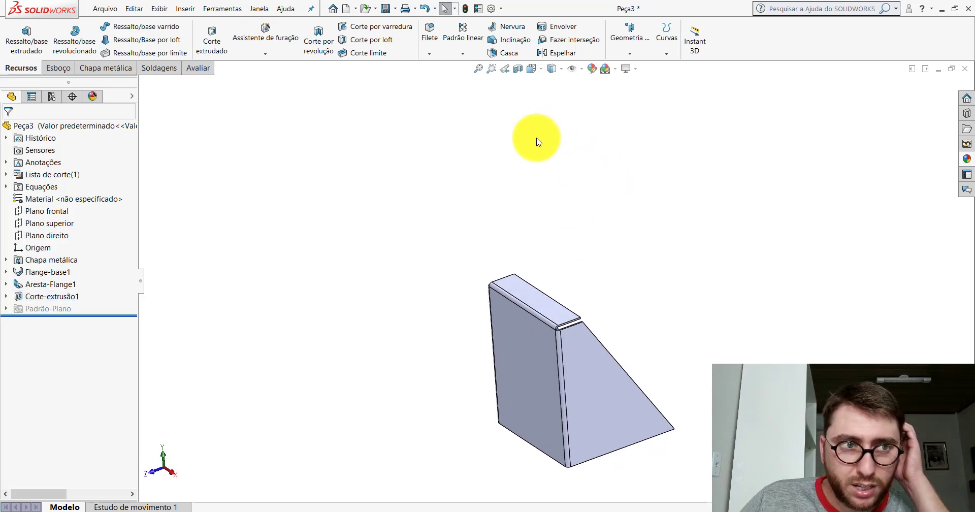
{"action": "left_click", "coordinate": [96, 68]}
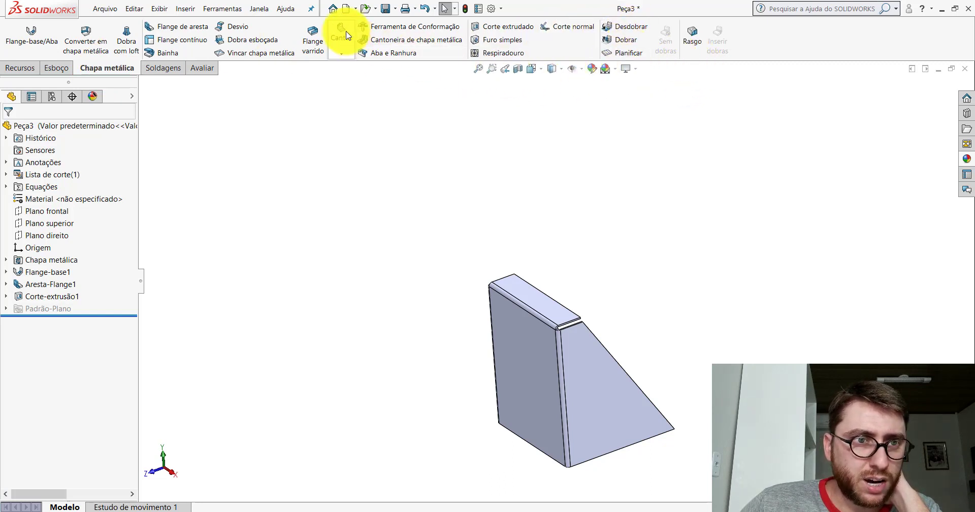
Start a closed corner on the first flange end face and change its corner style.
{"action": "left_click", "coordinate": [343, 53]}
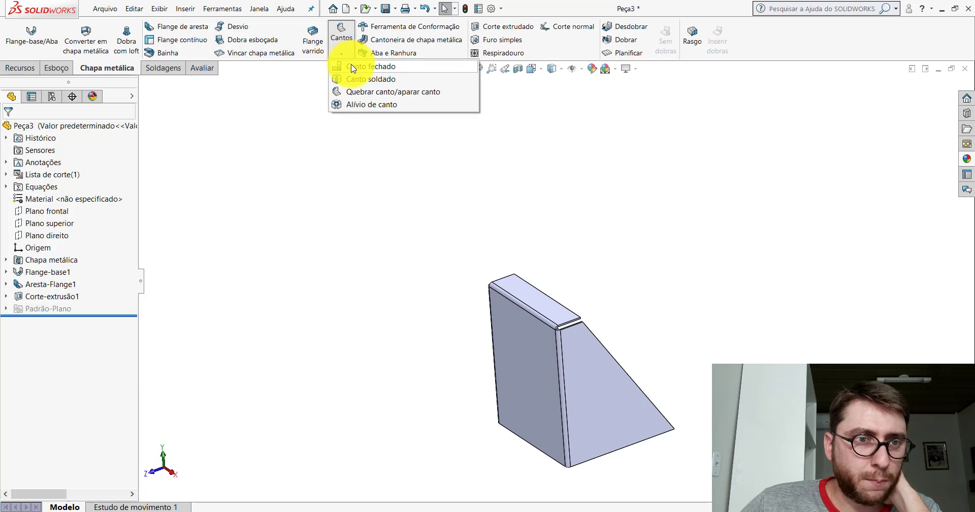
{"action": "left_click", "coordinate": [353, 67]}
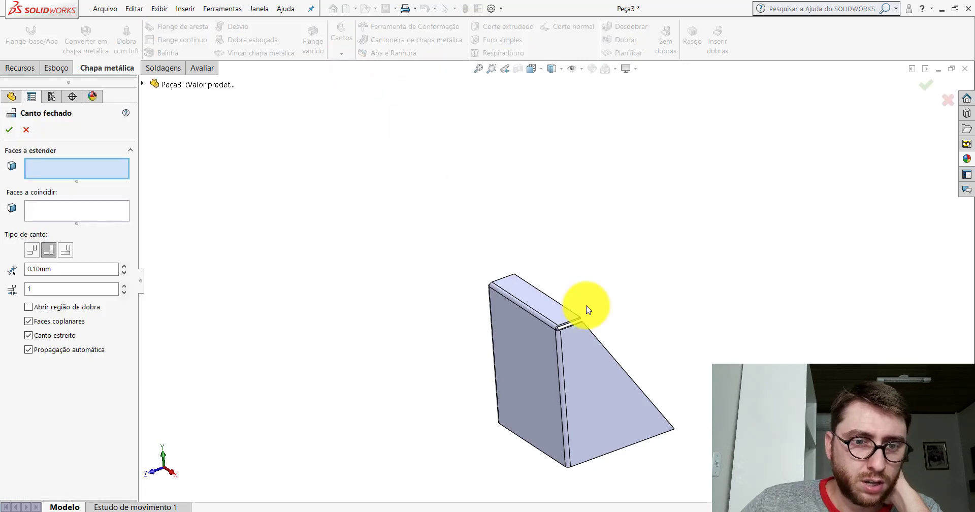
{"action": "scroll", "coordinate": [584, 312], "scroll_direction": "down", "scroll_amount": 2}
{"action": "scroll", "coordinate": [558, 314], "scroll_direction": "down", "scroll_amount": 5}
{"action": "scroll", "coordinate": [511, 304], "scroll_direction": "down", "scroll_amount": 1}
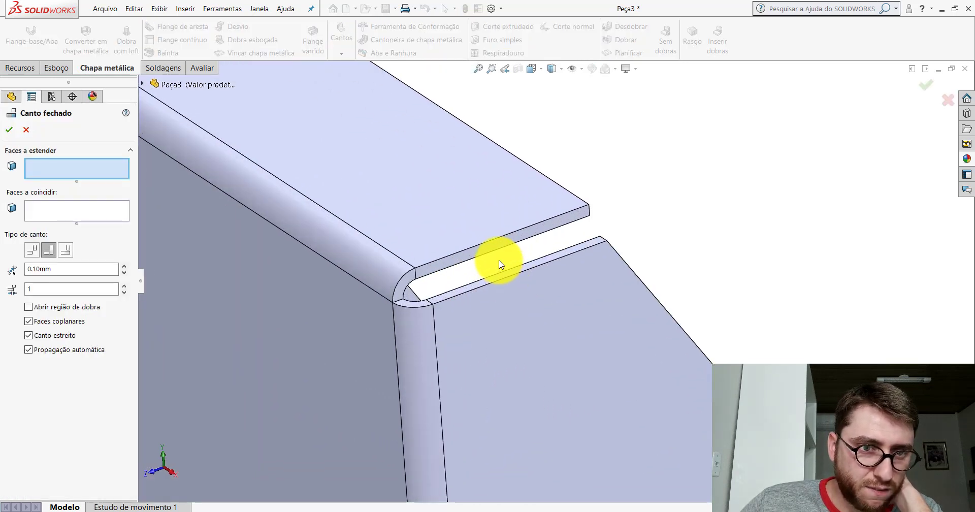
{"action": "left_click", "coordinate": [491, 248]}
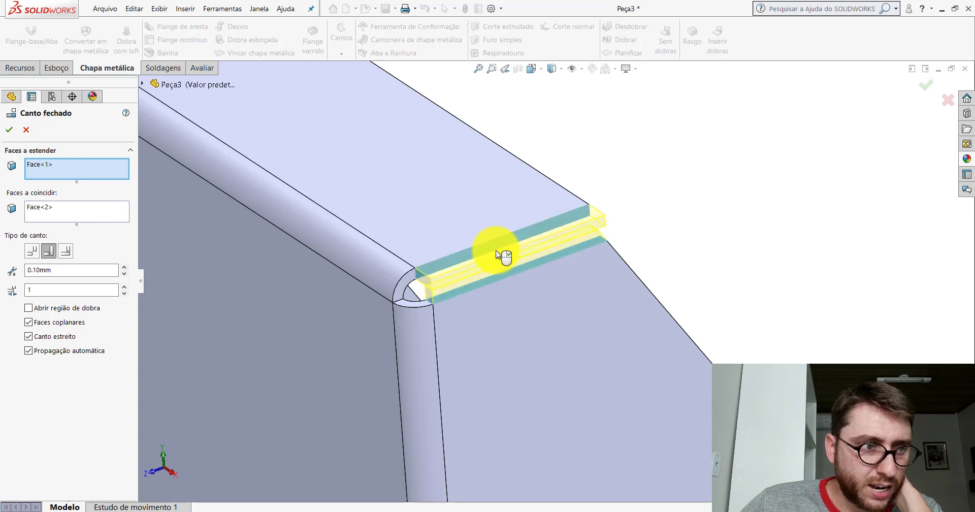
{"action": "left_click", "coordinate": [33, 254]}
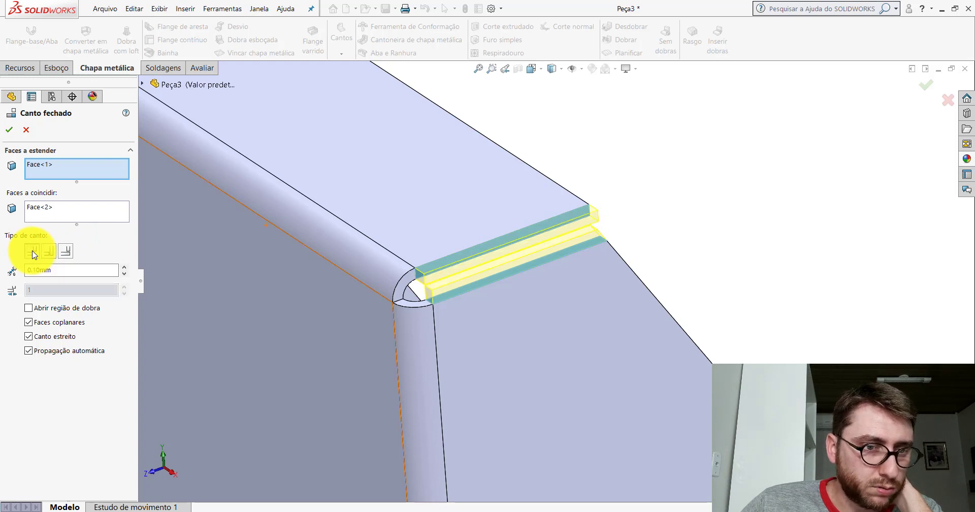
Add the opposite flange end face, set the 0.50 mm gap and confirm the closed corner.
{"action": "middle_click_drag", "start_coordinate": [399, 213], "coordinate": [400, 212]}
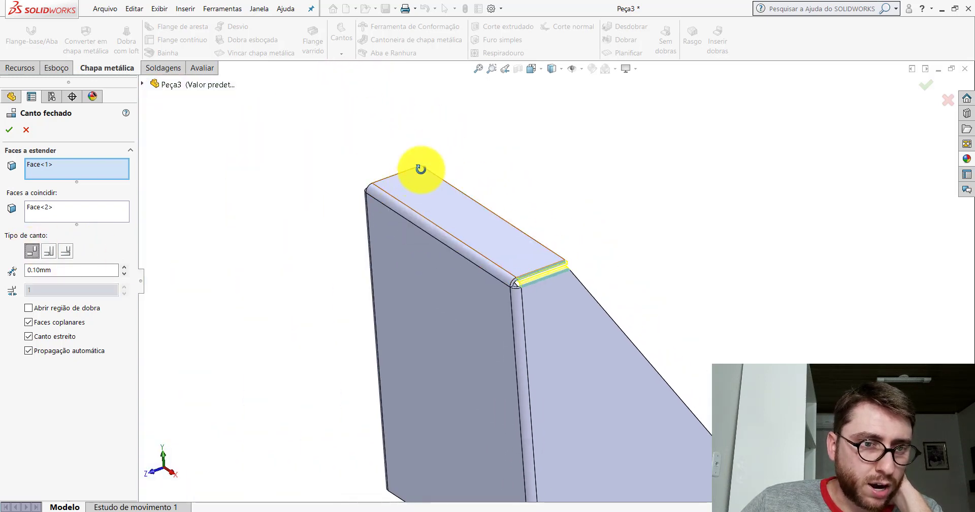
{"action": "mouse_move", "coordinate": [421, 163]}
{"action": "middle_mouse_down"}
{"action": "mouse_move", "coordinate": [518, 208]}
{"action": "mouse_move", "coordinate": [385, 216]}
{"action": "mouse_move", "coordinate": [391, 196]}
{"action": "middle_mouse_up"}
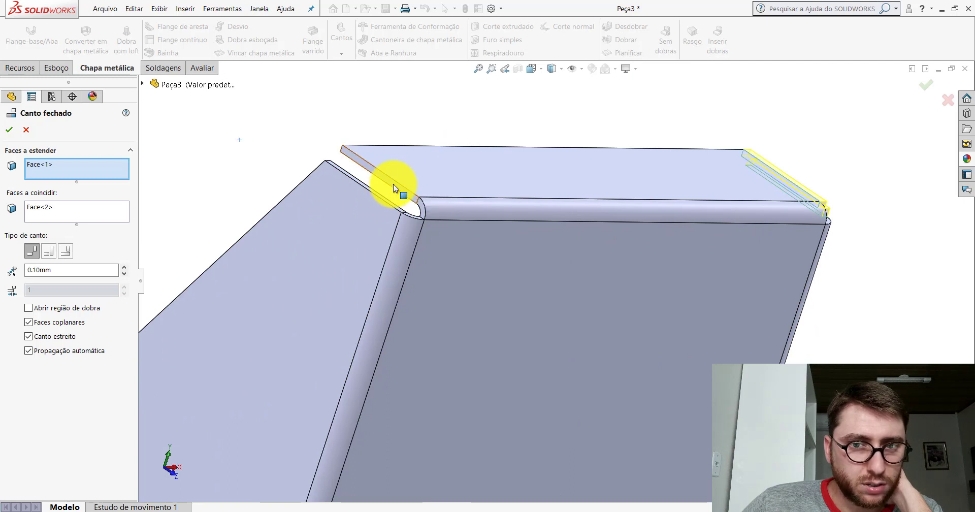
{"action": "left_click", "coordinate": [394, 184]}
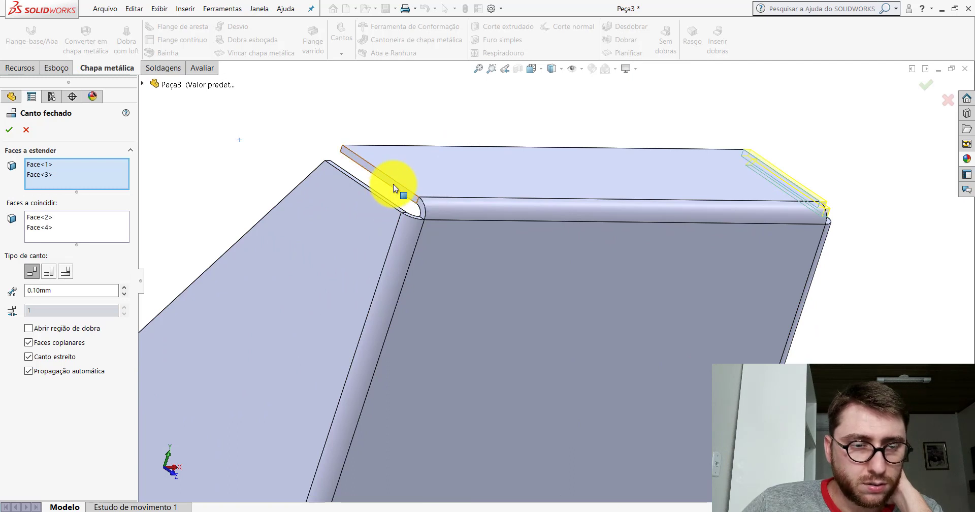
{"action": "scroll", "coordinate": [436, 202], "scroll_direction": "down", "scroll_amount": 3}
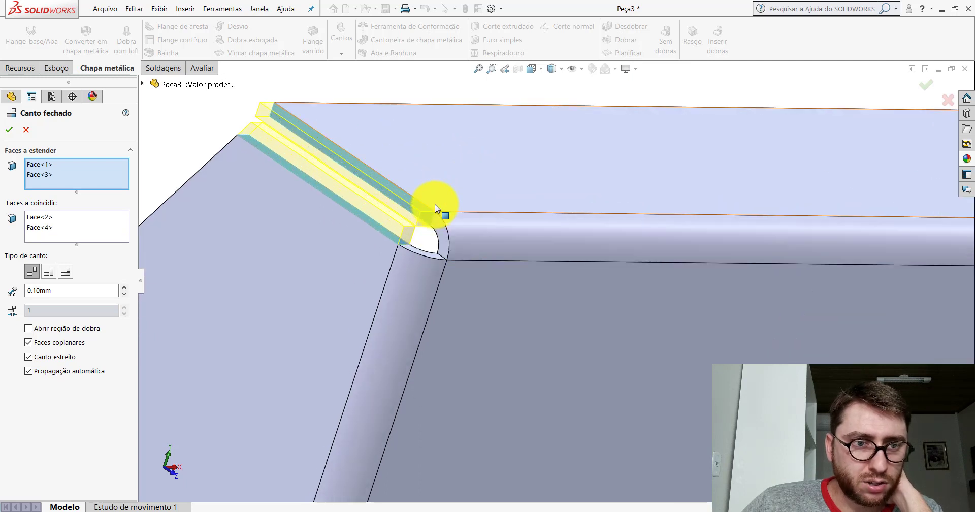
{"action": "scroll", "coordinate": [435, 204], "scroll_direction": "down", "scroll_amount": 1}
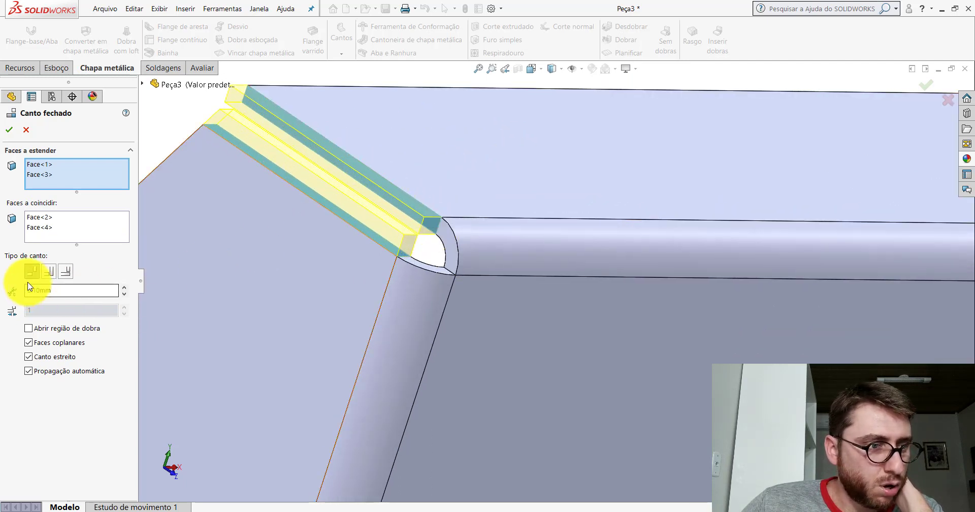
{"action": "left_click", "coordinate": [53, 289]}
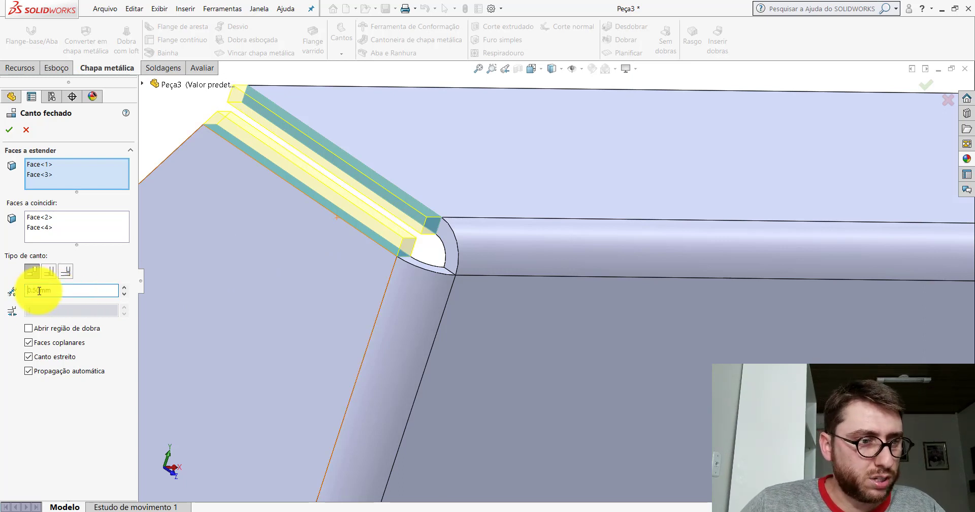
{"action": "scroll", "coordinate": [452, 245], "scroll_direction": "down", "scroll_amount": 2}
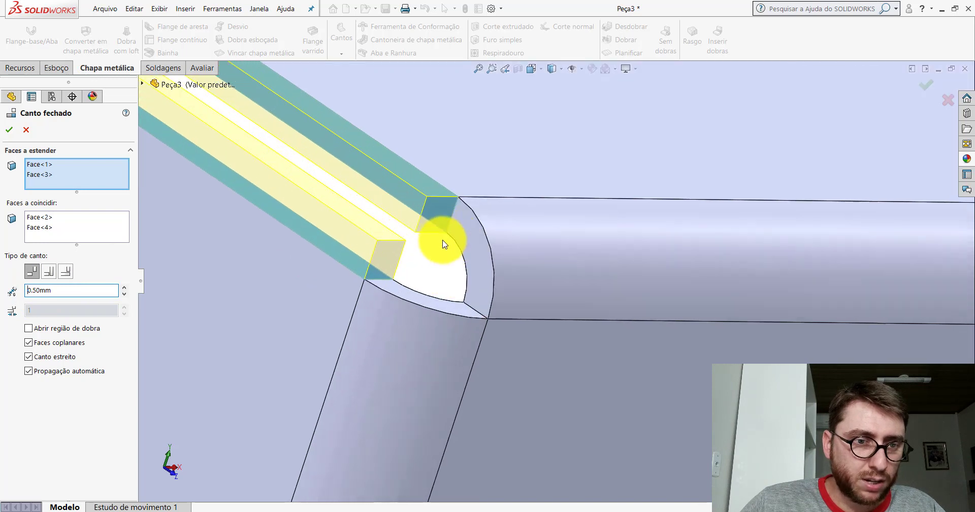
{"action": "scroll", "coordinate": [437, 240], "scroll_direction": "down", "scroll_amount": 2}
{"action": "scroll", "coordinate": [427, 238], "scroll_direction": "down", "scroll_amount": 1}
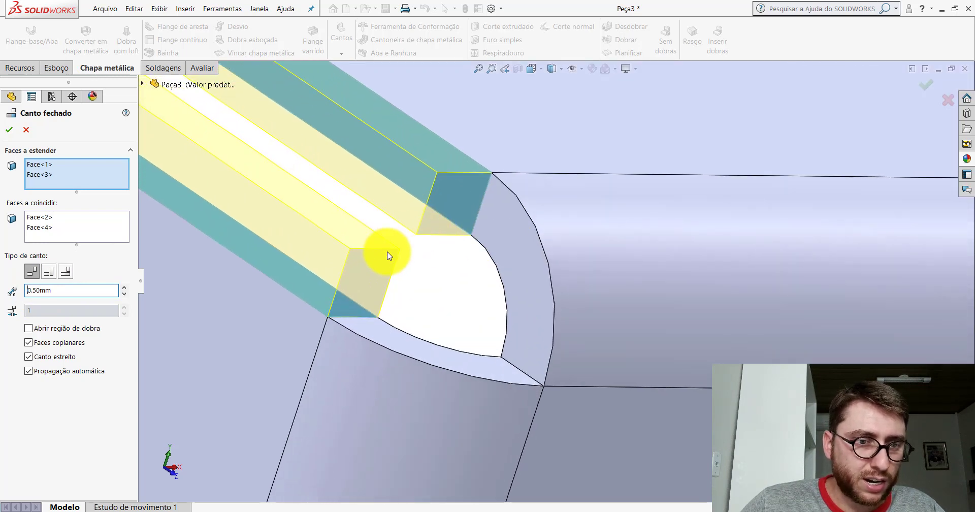
{"action": "scroll", "coordinate": [450, 227], "scroll_direction": "up", "scroll_amount": 3}
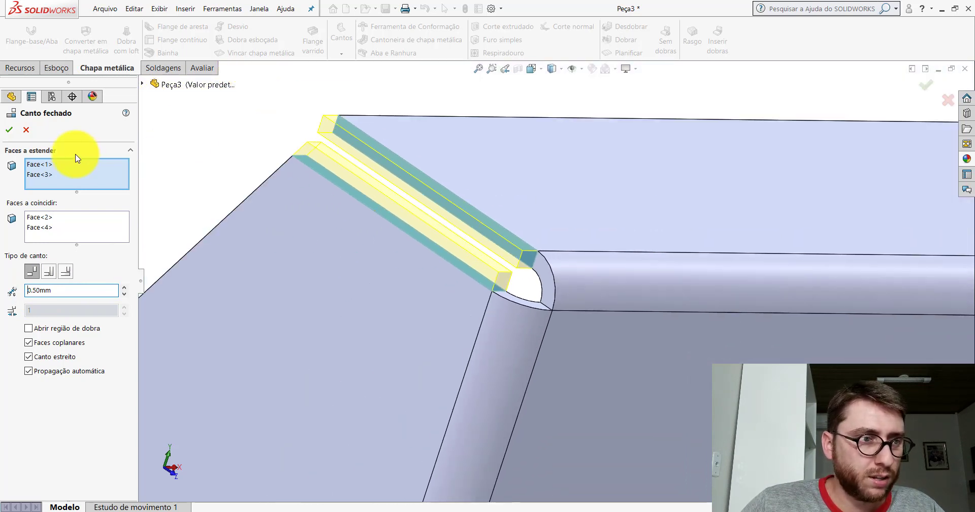
{"action": "key", "text": "Return"}
Orbit around the top flange to check the closed-corner gap.
{"action": "scroll", "coordinate": [532, 283], "scroll_direction": "up", "scroll_amount": 2}
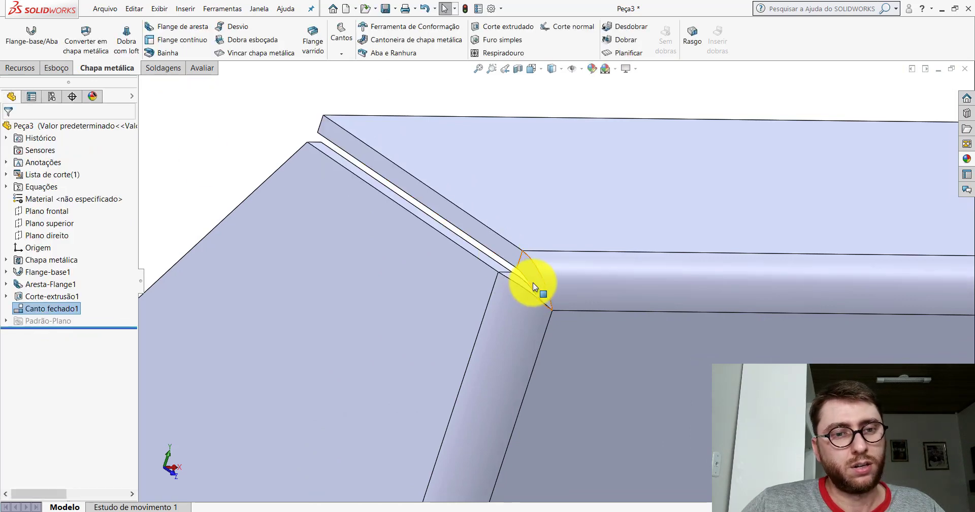
{"action": "scroll", "coordinate": [559, 285], "scroll_direction": "up", "scroll_amount": 2}
{"action": "scroll", "coordinate": [660, 281], "scroll_direction": "up", "scroll_amount": 2}
{"action": "scroll", "coordinate": [538, 267], "scroll_direction": "down", "scroll_amount": 2}
{"action": "mouse_move", "coordinate": [539, 267]}
{"action": "middle_mouse_down"}
{"action": "mouse_move", "coordinate": [432, 207]}
{"action": "mouse_move", "coordinate": [431, 252]}
{"action": "middle_mouse_up"}
{"action": "scroll", "coordinate": [591, 272], "scroll_direction": "down", "scroll_amount": 1}
{"action": "scroll", "coordinate": [591, 273], "scroll_direction": "up", "scroll_amount": 2}
{"action": "middle_click_drag", "start_coordinate": [540, 224], "coordinate": [675, 287]}
{"action": "scroll", "coordinate": [613, 285], "scroll_direction": "down", "scroll_amount": 1}
{"action": "scroll", "coordinate": [589, 293], "scroll_direction": "down", "scroll_amount": 1}
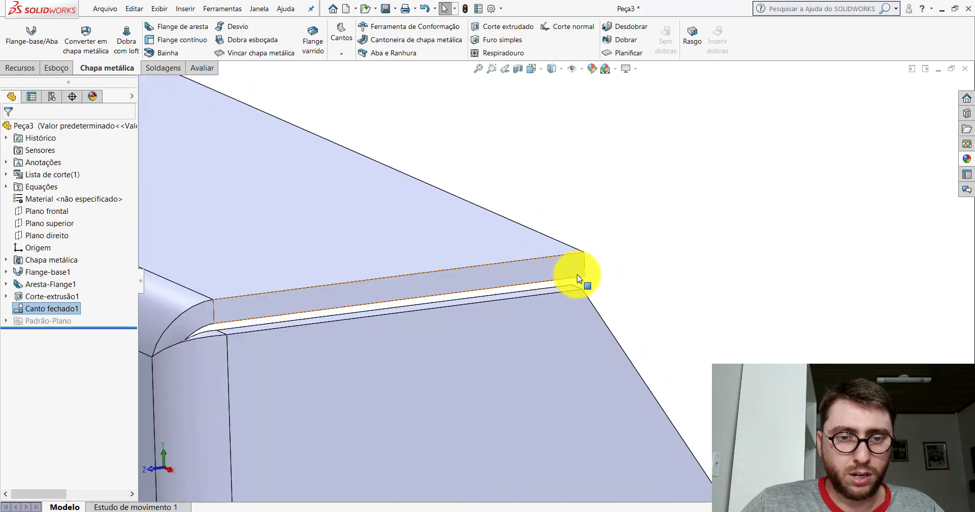
{"action": "scroll", "coordinate": [577, 275], "scroll_direction": "up", "scroll_amount": 1}
{"action": "scroll", "coordinate": [599, 207], "scroll_direction": "up", "scroll_amount": 2}
{"action": "scroll", "coordinate": [598, 207], "scroll_direction": "up", "scroll_amount": 2}
{"action": "scroll", "coordinate": [598, 206], "scroll_direction": "up", "scroll_amount": 1}
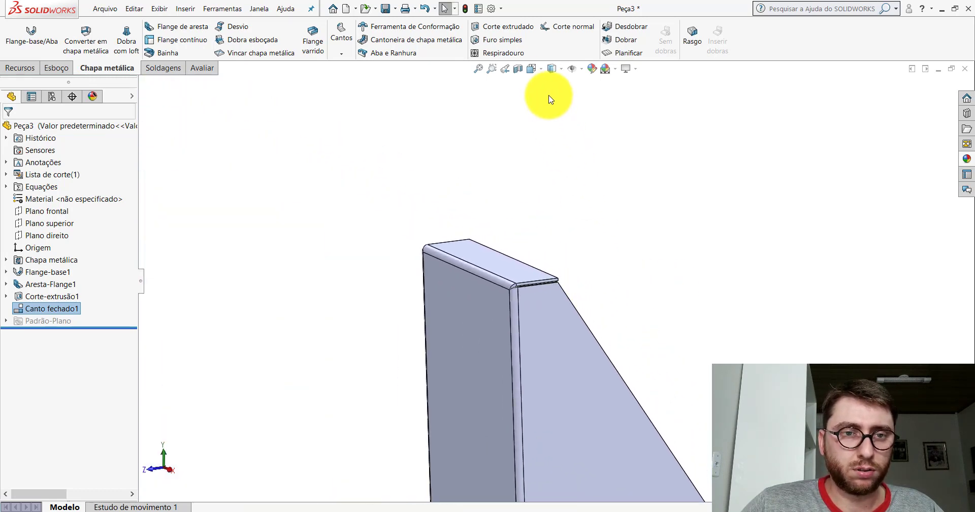
Measure Peça3's faces, the flange edge length and that edge's distance to its parallel face.
{"action": "left_click", "coordinate": [202, 68]}
{"action": "left_click", "coordinate": [123, 38]}
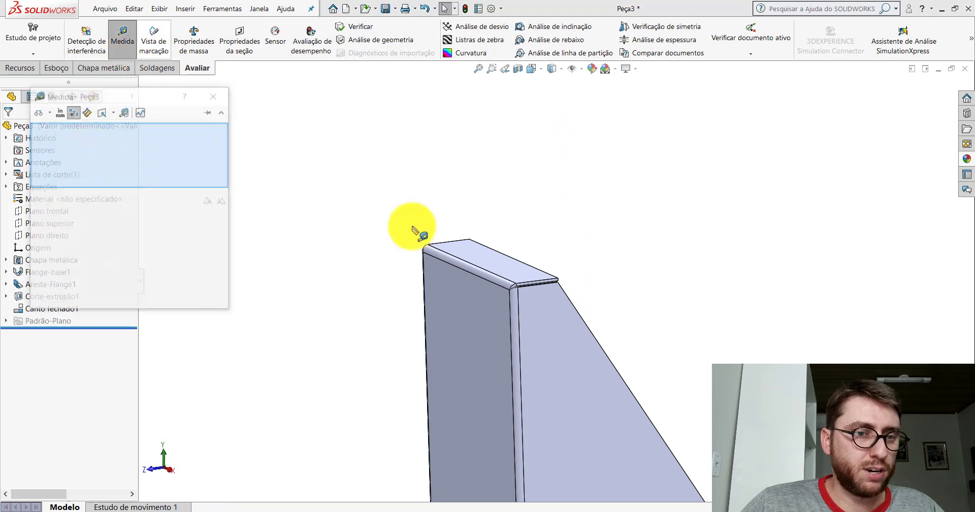
{"action": "left_click", "coordinate": [457, 315]}
{"action": "middle_click_drag", "start_coordinate": [457, 315], "coordinate": [499, 308]}
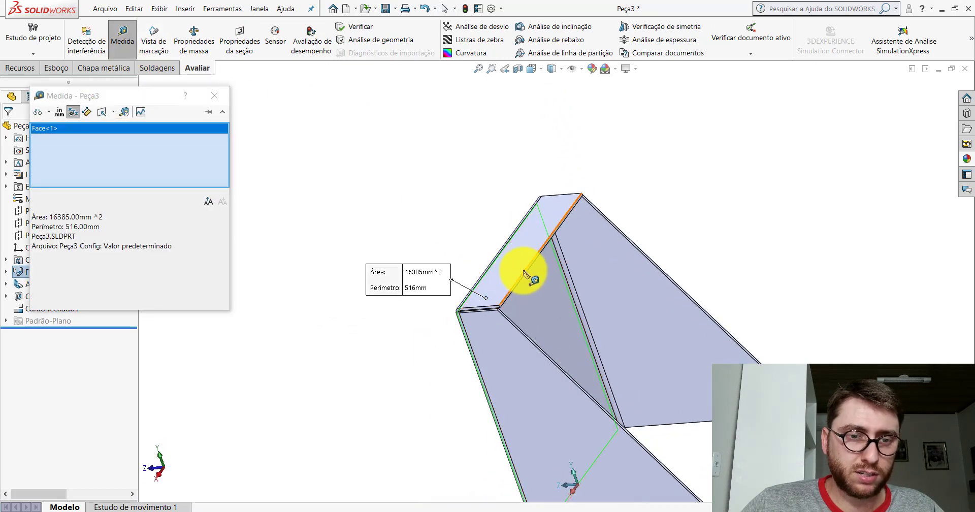
{"action": "left_click", "coordinate": [562, 266]}
{"action": "key", "text": "Escape"}
{"action": "scroll", "coordinate": [561, 261], "scroll_direction": "down", "scroll_amount": 2}
{"action": "scroll", "coordinate": [518, 249], "scroll_direction": "down", "scroll_amount": 3}
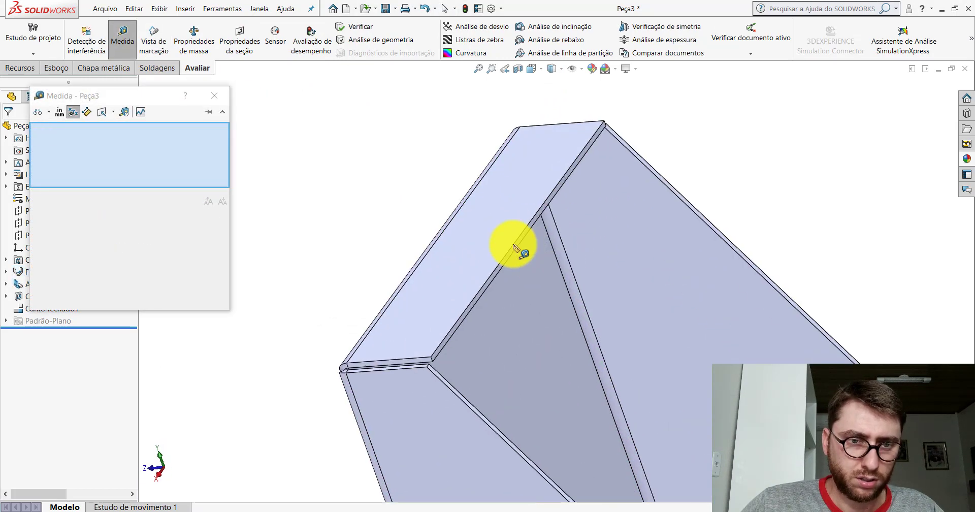
{"action": "left_click", "coordinate": [513, 248]}
{"action": "mouse_move", "coordinate": [483, 240]}
{"action": "middle_mouse_down"}
{"action": "mouse_move", "coordinate": [529, 240]}
{"action": "mouse_move", "coordinate": [392, 265]}
{"action": "middle_mouse_up"}
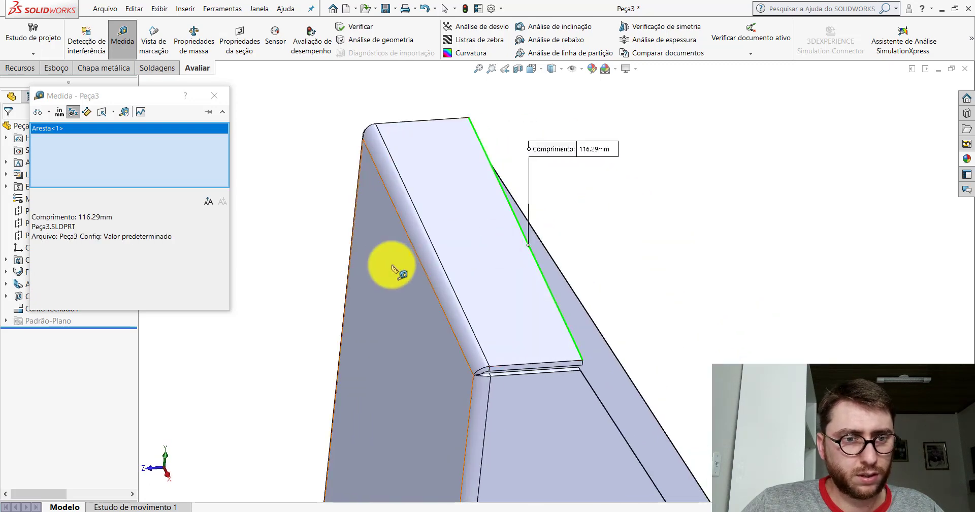
{"action": "left_click", "coordinate": [392, 267]}
{"action": "scroll", "coordinate": [392, 266], "scroll_direction": "up", "scroll_amount": 2}
{"action": "scroll", "coordinate": [385, 262], "scroll_direction": "up", "scroll_amount": 1}
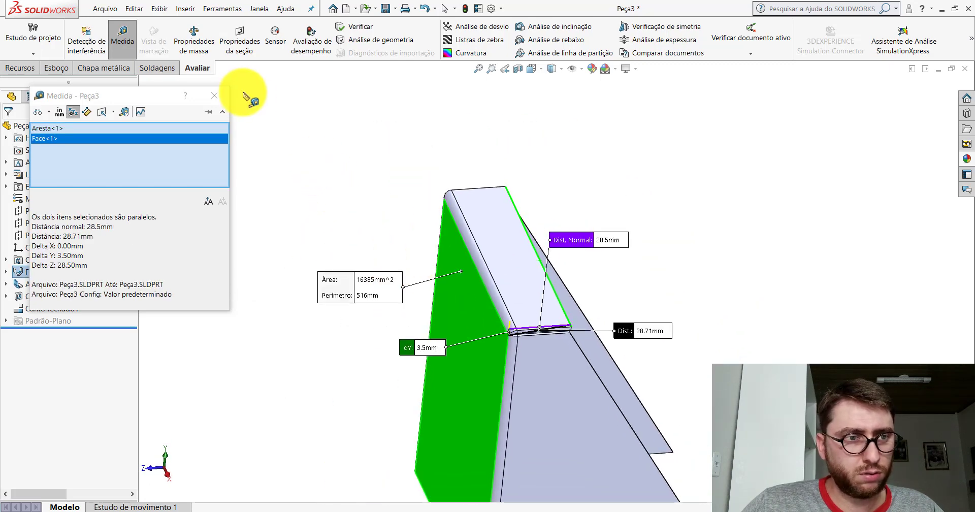
{"action": "key", "text": "Escape"}
In isometric view, measure the 148.5 mm distance from the flange top face to the bottom edge.
{"action": "left_click", "coordinate": [531, 68]}
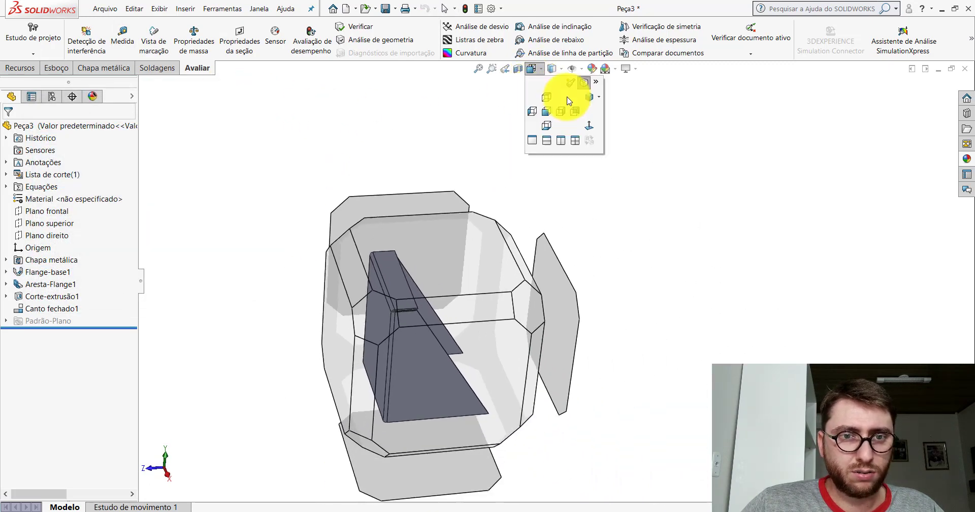
{"action": "key", "text": "ctrl+7"}
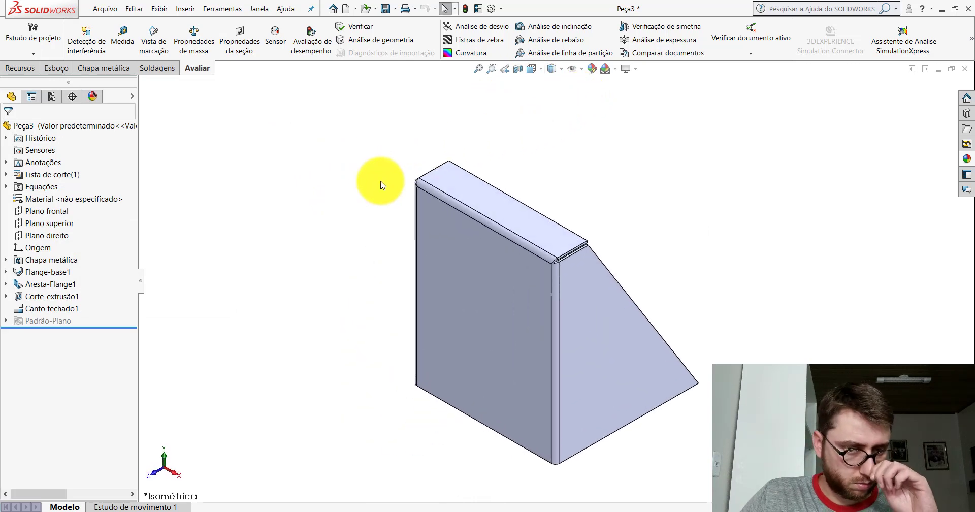
{"action": "left_click", "coordinate": [122, 36]}
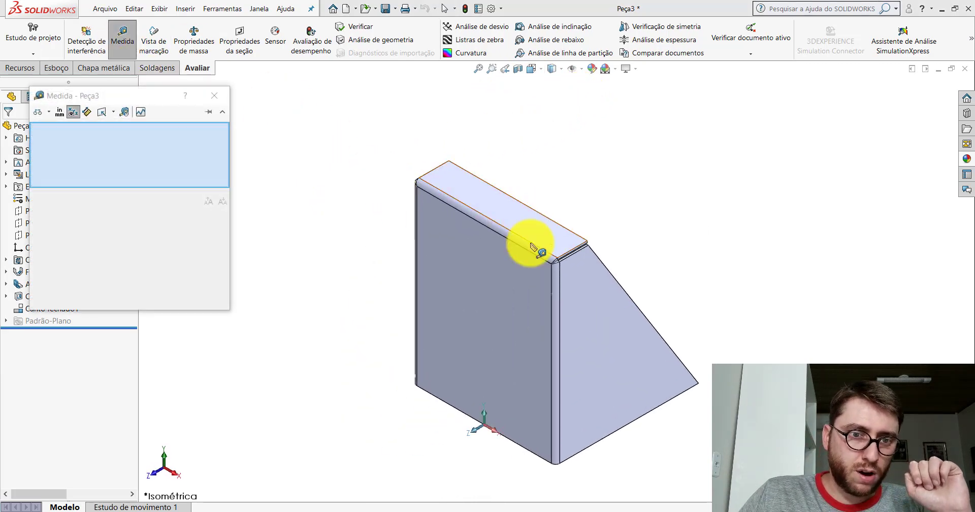
{"action": "left_click", "coordinate": [524, 214]}
{"action": "left_click", "coordinate": [509, 439]}
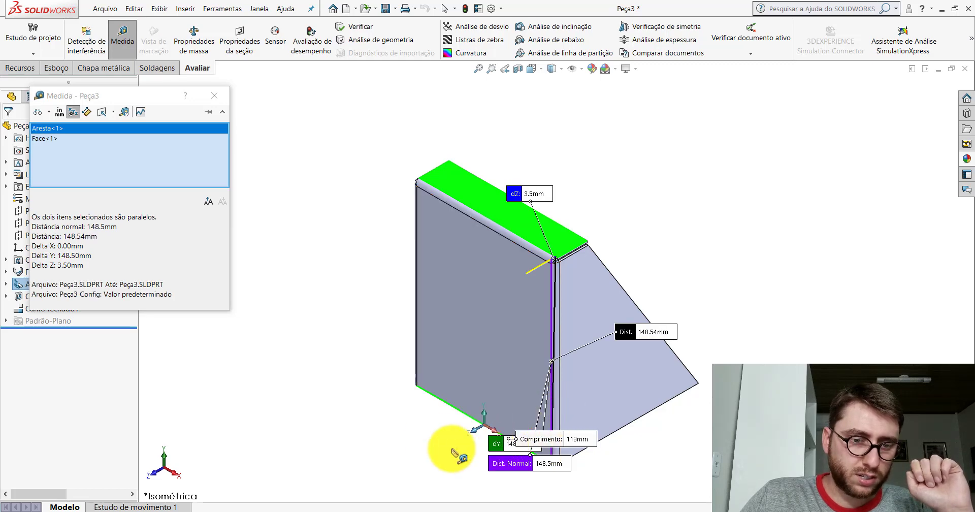
{"action": "left_click", "coordinate": [214, 95]}
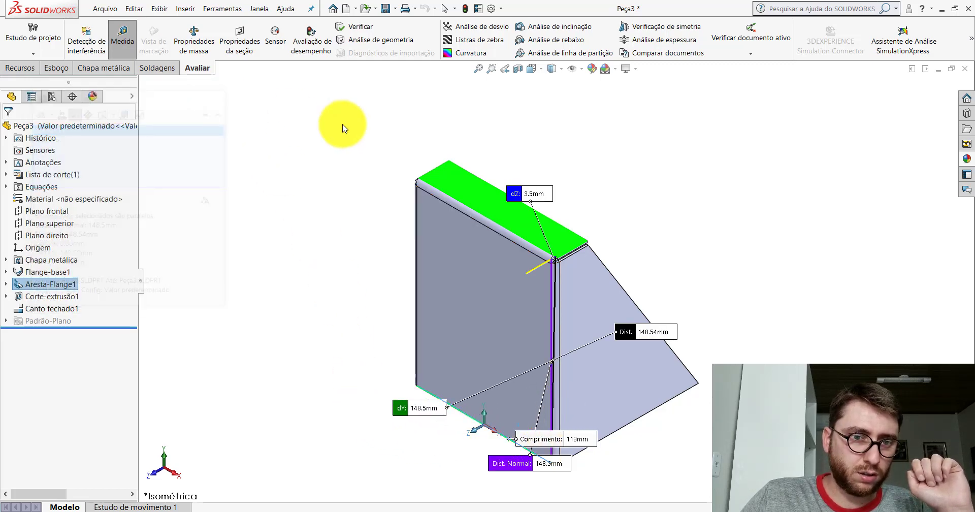
{"action": "left_click", "coordinate": [474, 430]}
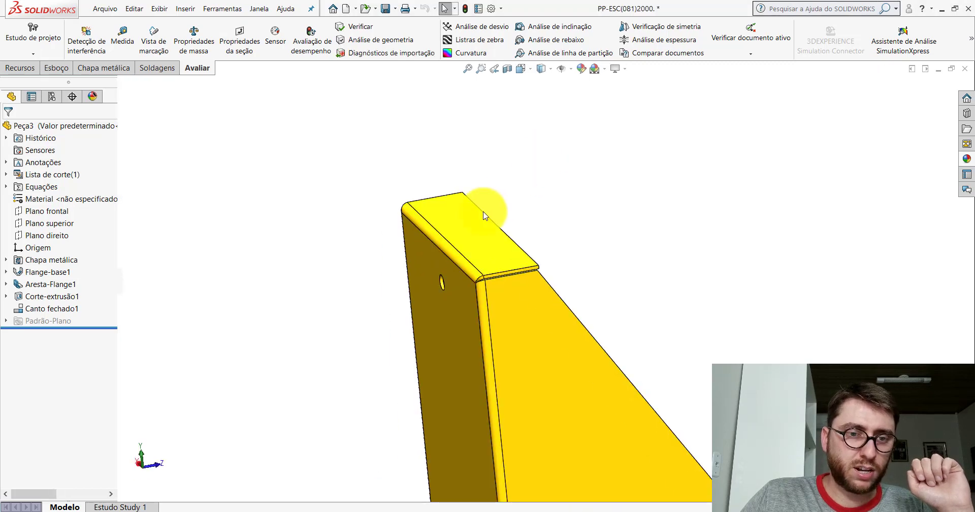
{"action": "left_click", "coordinate": [131, 43]}
{"action": "left_click", "coordinate": [435, 218]}
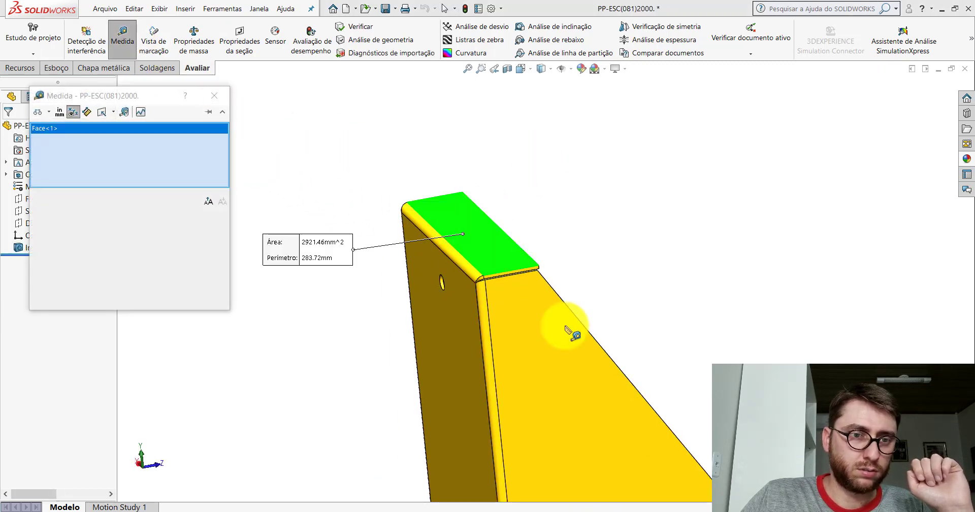
{"action": "scroll", "coordinate": [572, 335], "scroll_direction": "up", "scroll_amount": 5}
{"action": "middle_click_drag", "start_coordinate": [572, 342], "coordinate": [541, 338]}
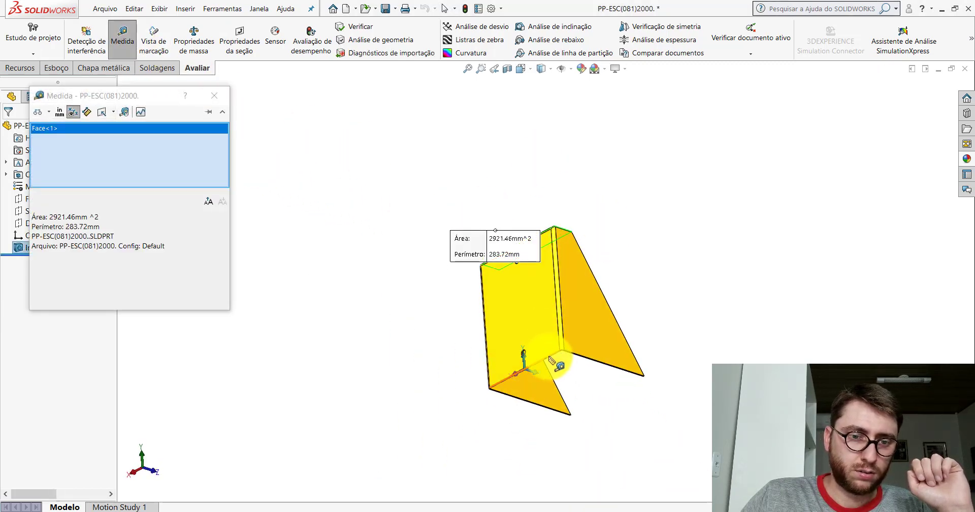
{"action": "left_click", "coordinate": [550, 358]}
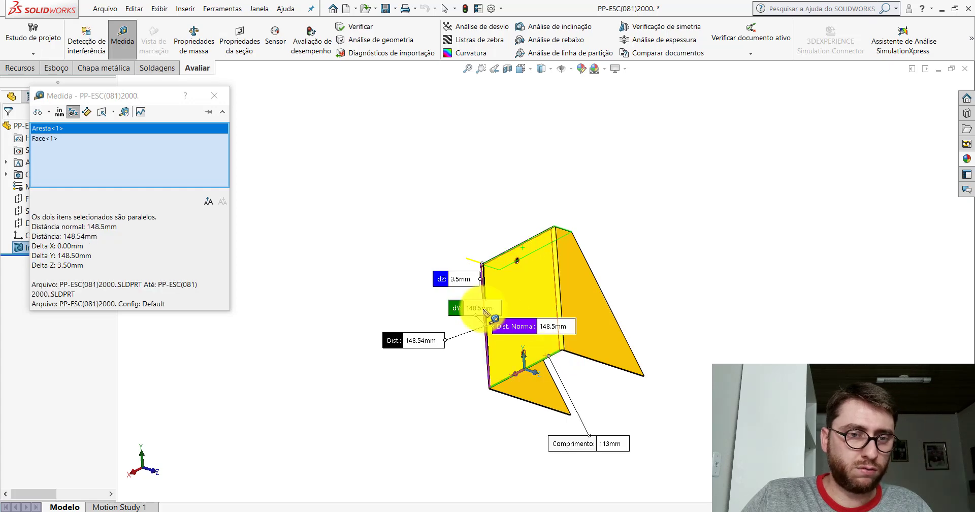
{"action": "key", "text": "Escape"}
{"action": "left_click", "coordinate": [122, 37]}
{"action": "scroll", "coordinate": [535, 266], "scroll_direction": "down", "scroll_amount": 5}
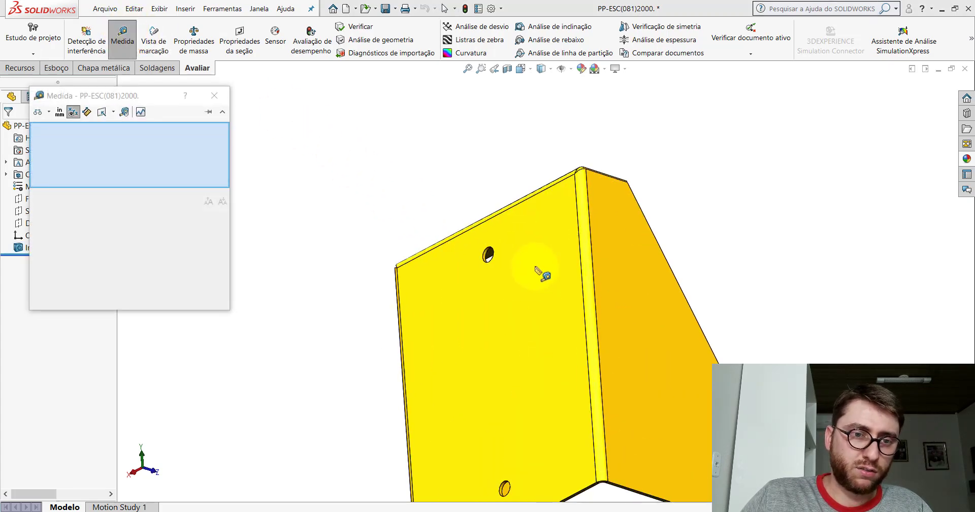
{"action": "mouse_move", "coordinate": [535, 266]}
{"action": "middle_mouse_down"}
{"action": "mouse_move", "coordinate": [562, 386]}
{"action": "mouse_move", "coordinate": [463, 235]}
{"action": "middle_mouse_up"}
{"action": "scroll", "coordinate": [483, 233], "scroll_direction": "down", "scroll_amount": 5}
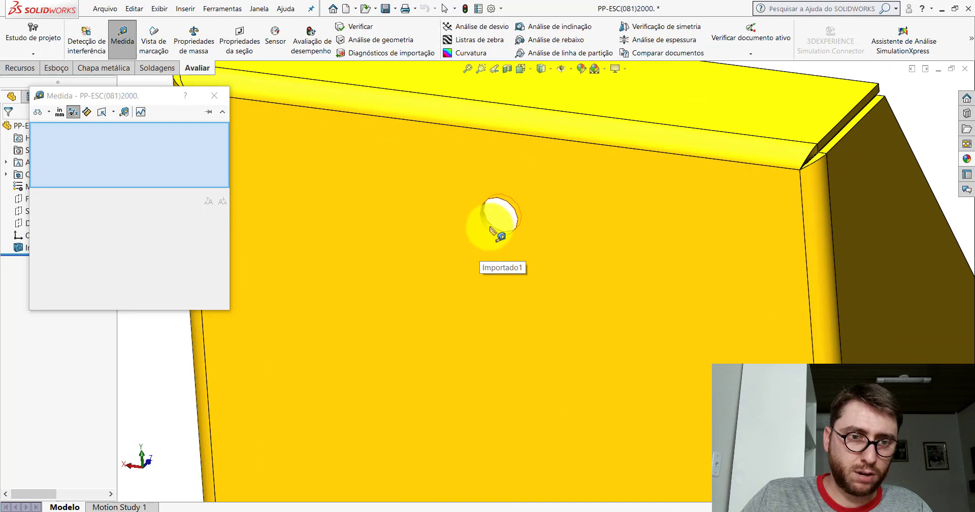
{"action": "left_click", "coordinate": [491, 229]}
{"action": "scroll", "coordinate": [490, 228], "scroll_direction": "up", "scroll_amount": 3}
{"action": "left_click", "coordinate": [581, 118]}
{"action": "scroll", "coordinate": [523, 239], "scroll_direction": "down", "scroll_amount": 3}
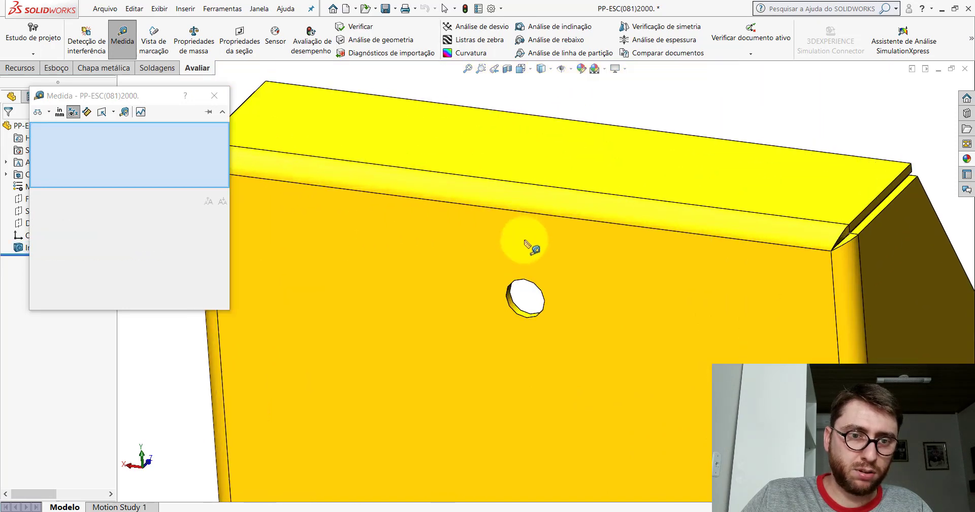
{"action": "left_click", "coordinate": [516, 309]}
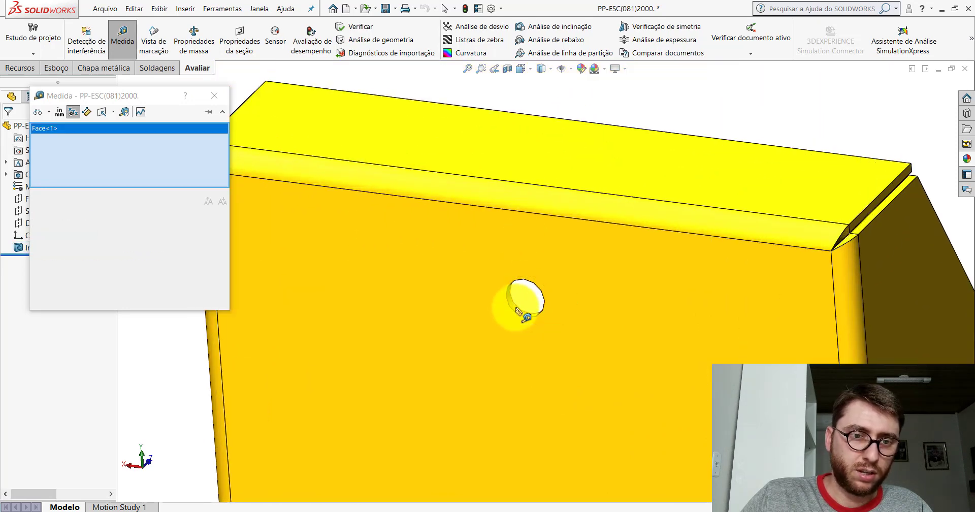
{"action": "left_click", "coordinate": [526, 146]}
{"action": "scroll", "coordinate": [535, 188], "scroll_direction": "up", "scroll_amount": 2}
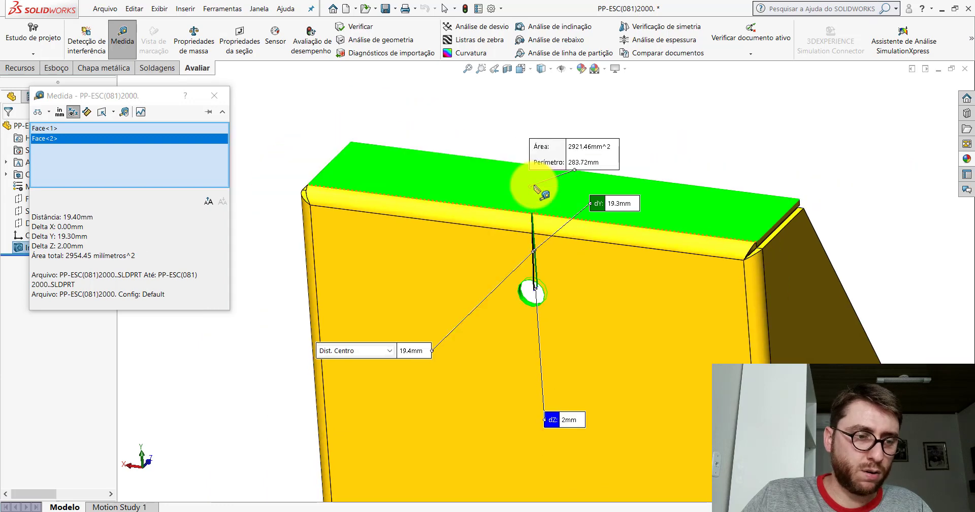
{"action": "scroll", "coordinate": [622, 223], "scroll_direction": "up", "scroll_amount": 3}
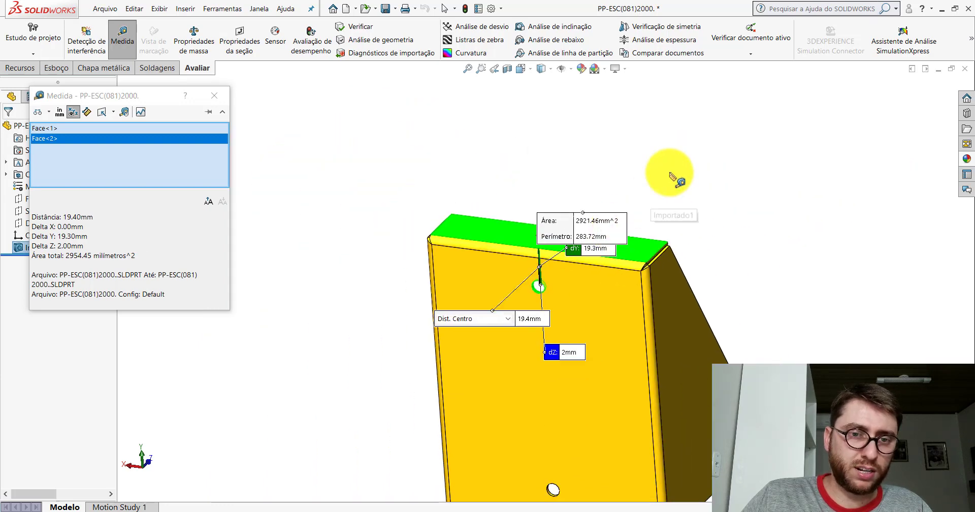
{"action": "key", "text": "Escape"}
{"action": "key", "text": "Escape"}
{"action": "left_click", "coordinate": [631, 447]}
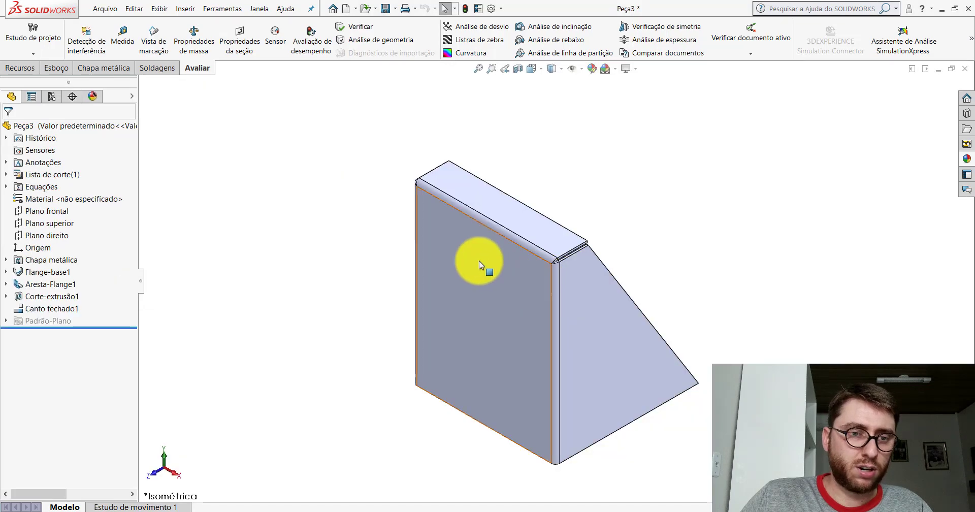
Start a new sketch on Peça3's front face, viewed normal to it.
{"action": "left_click", "coordinate": [492, 249]}
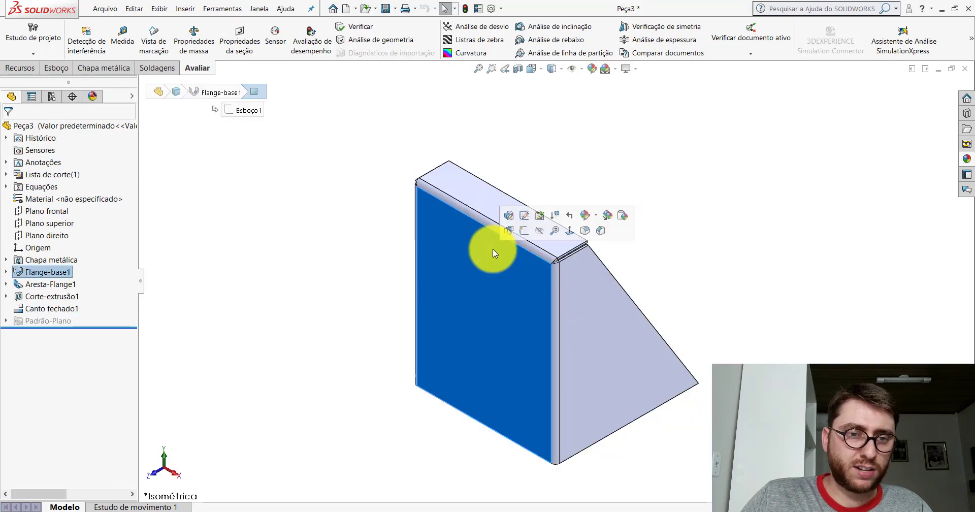
{"action": "left_click", "coordinate": [526, 232]}
{"action": "key", "text": "space"}
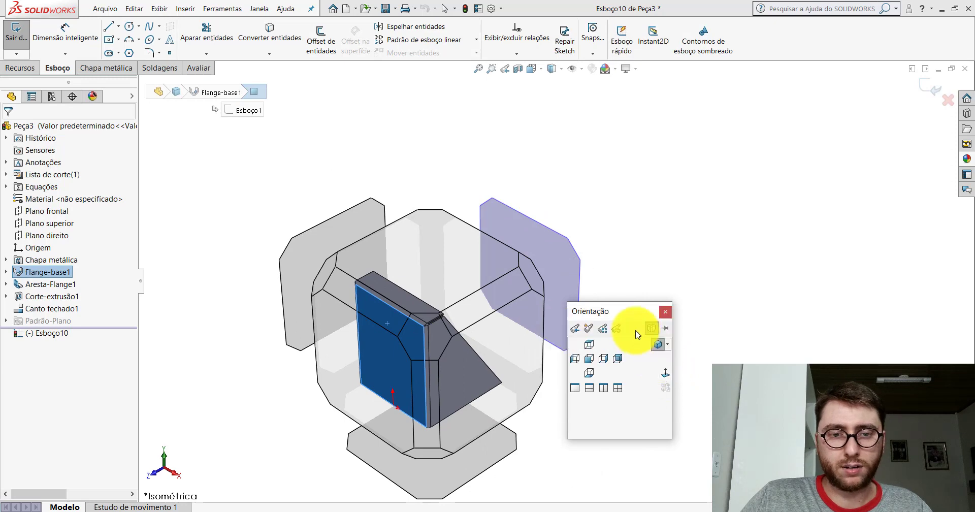
{"action": "left_click_drag", "start_coordinate": [620, 315], "coordinate": [386, 60]}
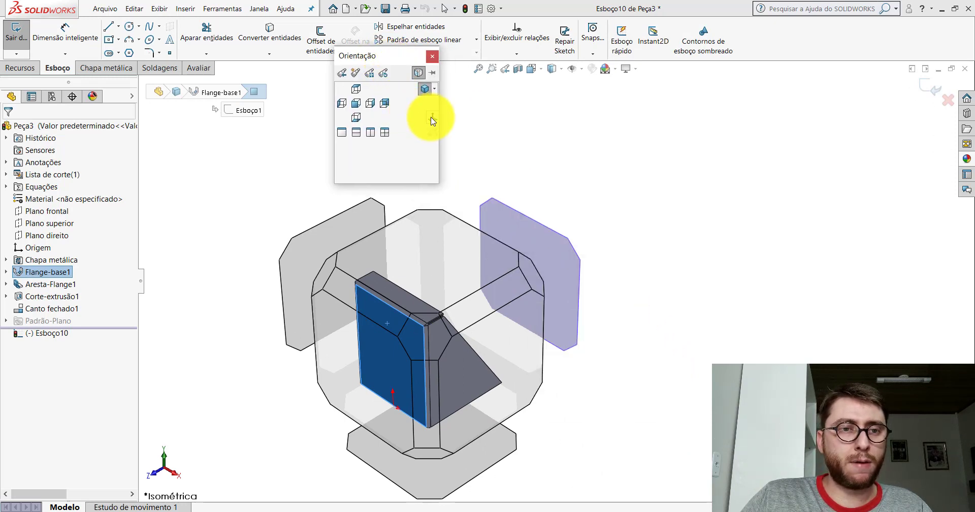
{"action": "key", "text": "ctrl+8"}
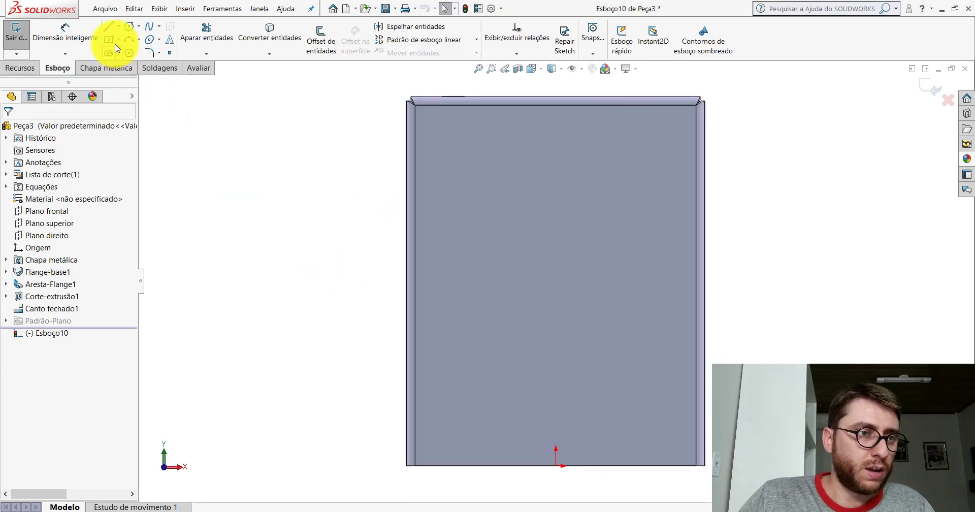
Draw a vertical centerline from the top edge down to the bottom edge.
{"action": "left_click", "coordinate": [119, 27]}
{"action": "left_click", "coordinate": [125, 54]}
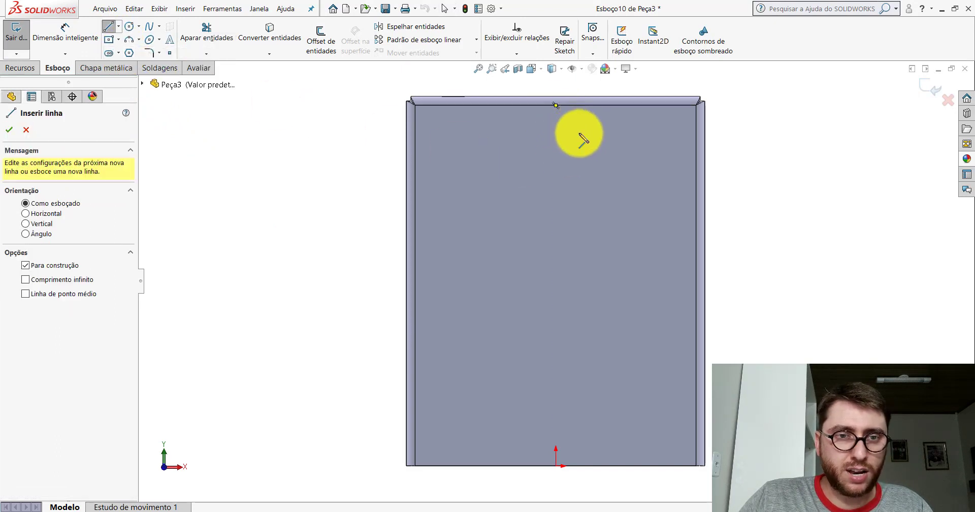
{"action": "scroll", "coordinate": [580, 134], "scroll_direction": "down", "scroll_amount": 4}
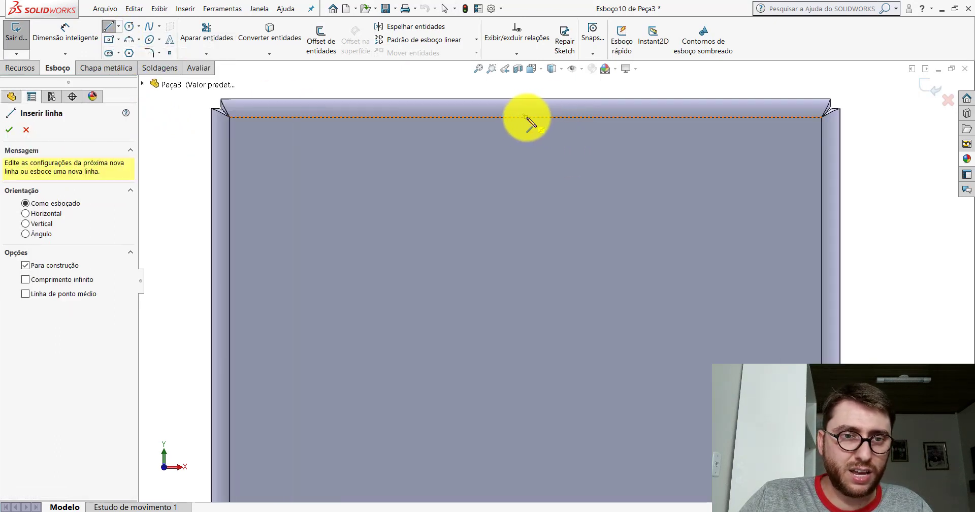
{"action": "left_click", "coordinate": [525, 117]}
{"action": "left_click", "coordinate": [527, 248]}
{"action": "scroll", "coordinate": [584, 275], "scroll_direction": "up", "scroll_amount": 2}
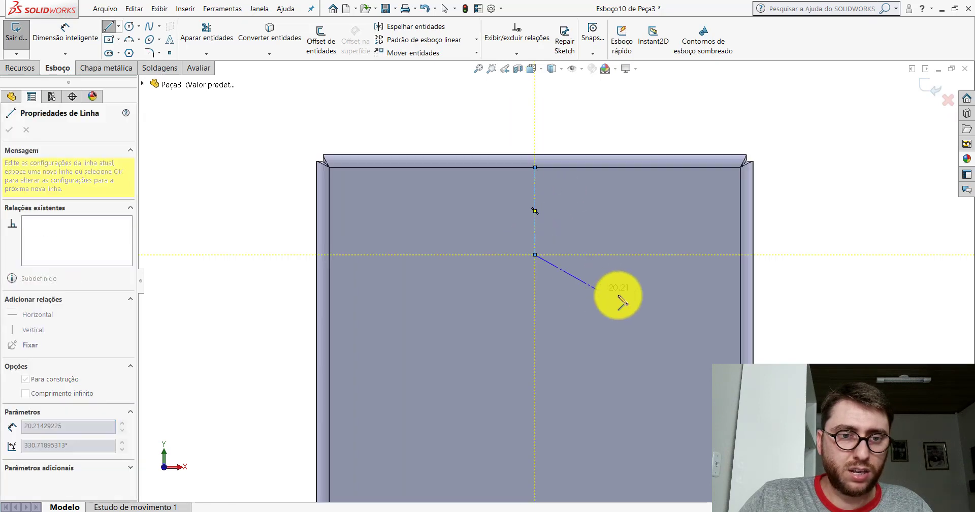
{"action": "scroll", "coordinate": [600, 355], "scroll_direction": "up", "scroll_amount": 2}
{"action": "left_click", "coordinate": [544, 421]}
{"action": "key", "text": "Escape"}
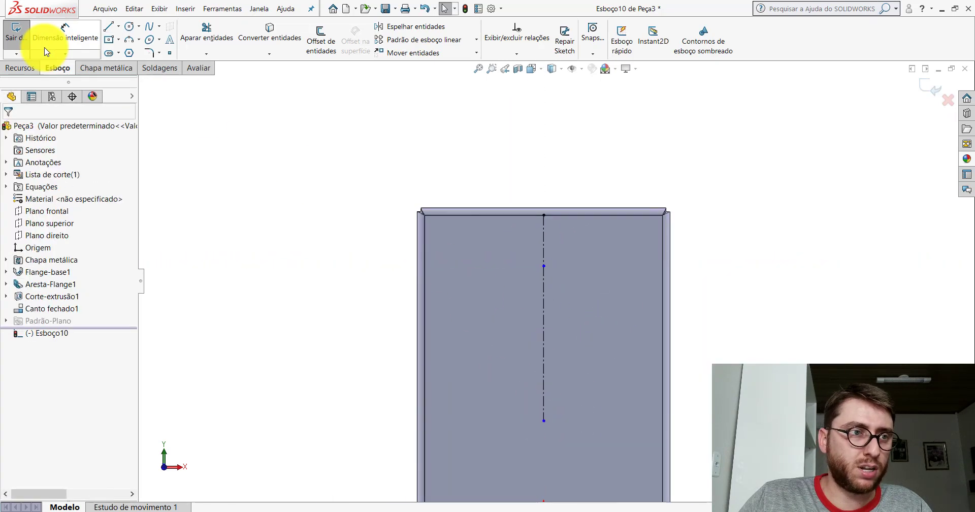
Place a point on the centerline, dimensioned 19.30 mm below the top edge.
{"action": "scroll", "coordinate": [565, 230], "scroll_direction": "down", "scroll_amount": 1}
{"action": "scroll", "coordinate": [566, 229], "scroll_direction": "down", "scroll_amount": 3}
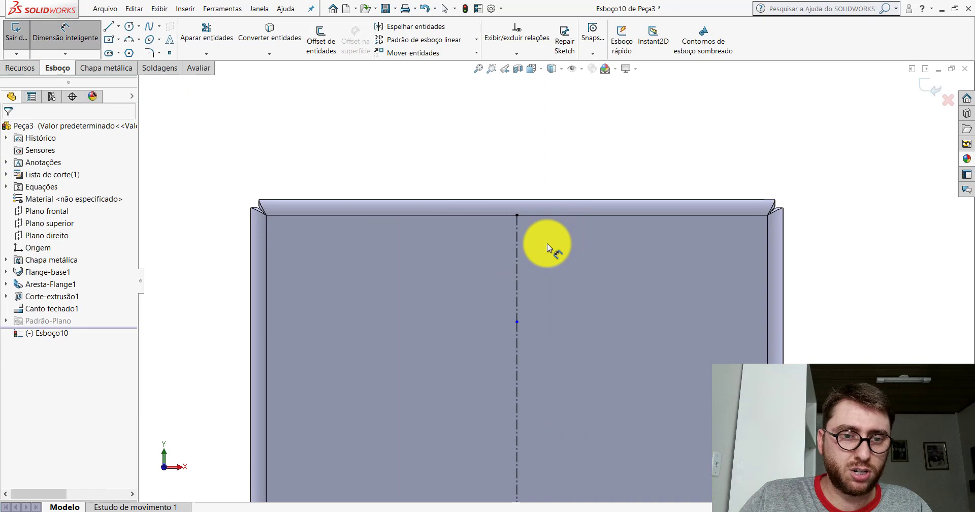
{"action": "left_click", "coordinate": [519, 322]}
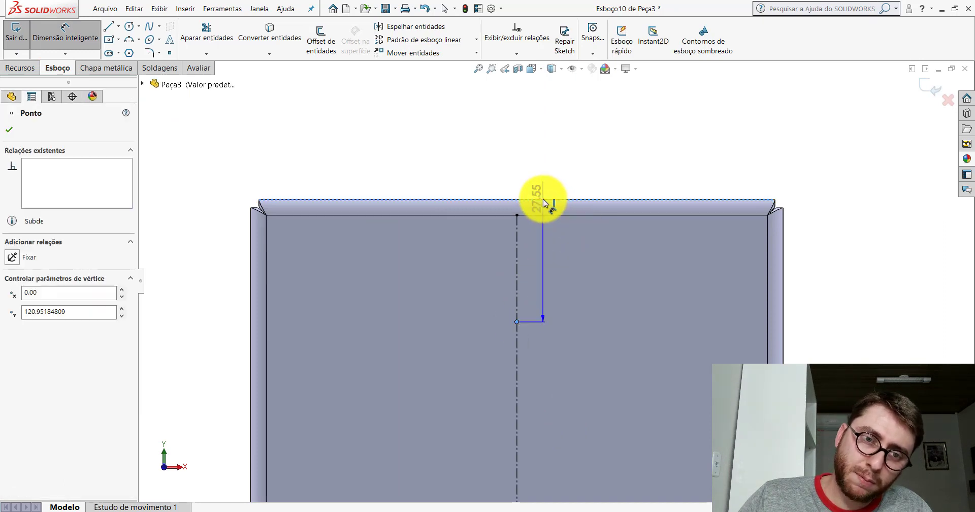
{"action": "left_click", "coordinate": [599, 136]}
{"action": "type", "text": "19"}
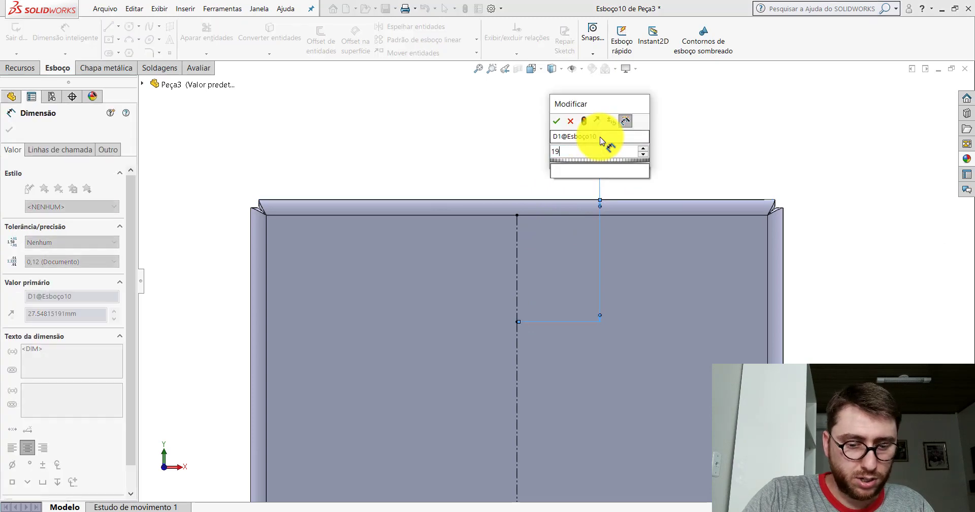
{"action": "type", "text": ",3"}
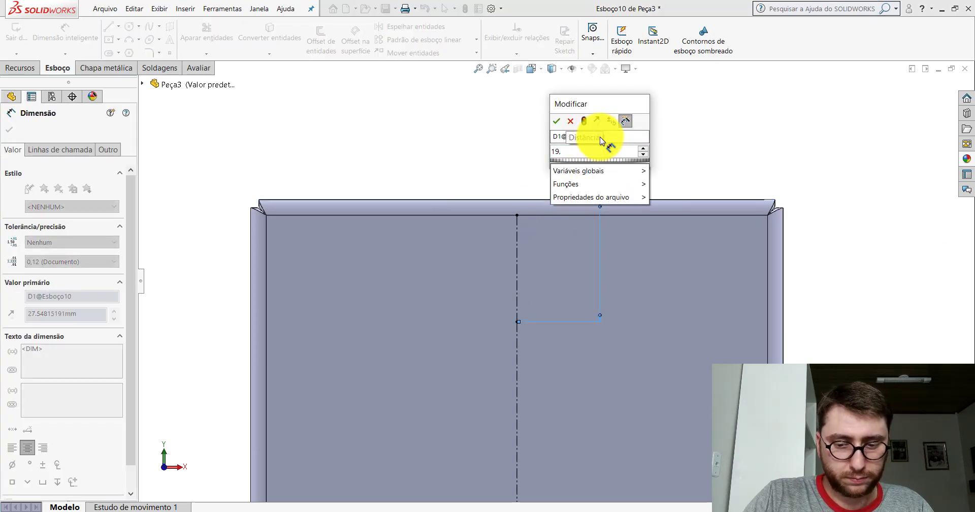
{"action": "key", "text": "Return"}
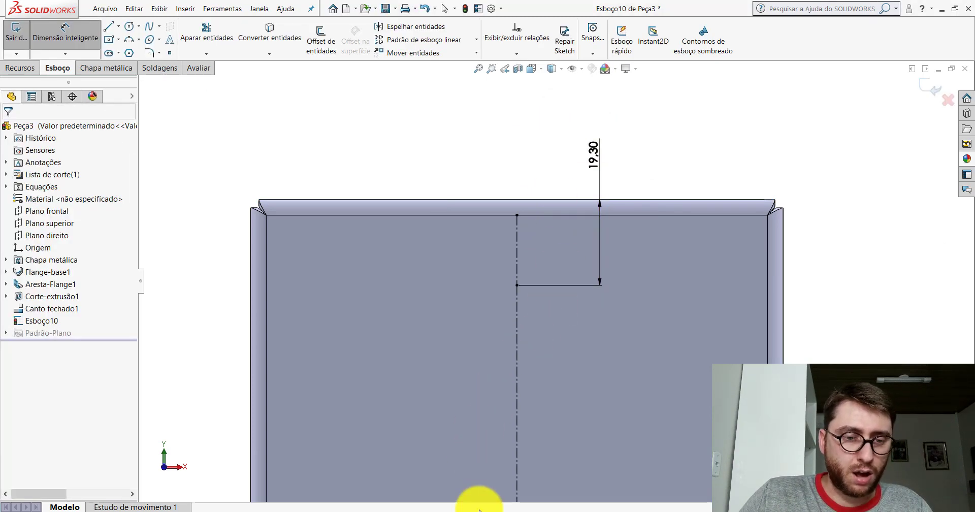
{"action": "left_click", "coordinate": [501, 470]}
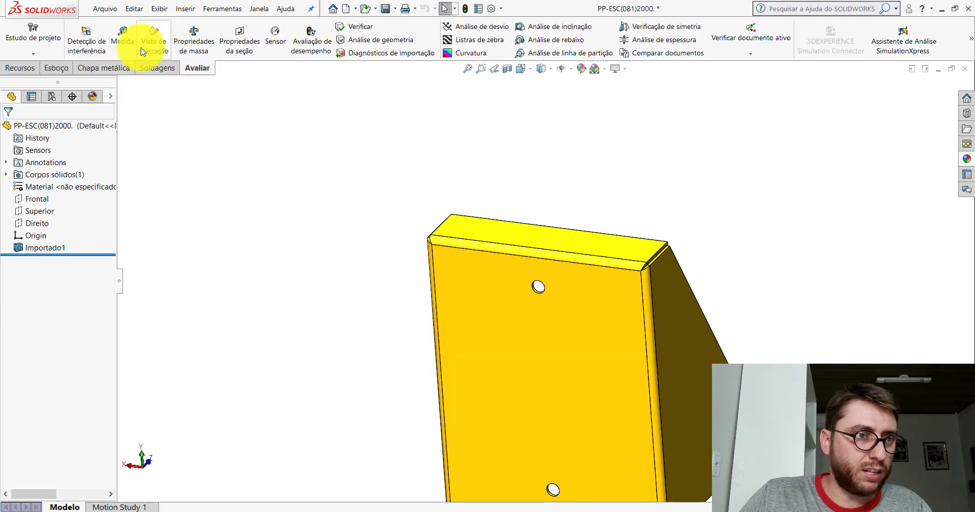
{"action": "left_click", "coordinate": [122, 35]}
{"action": "scroll", "coordinate": [555, 307], "scroll_direction": "down", "scroll_amount": 3}
{"action": "scroll", "coordinate": [513, 267], "scroll_direction": "down", "scroll_amount": 2}
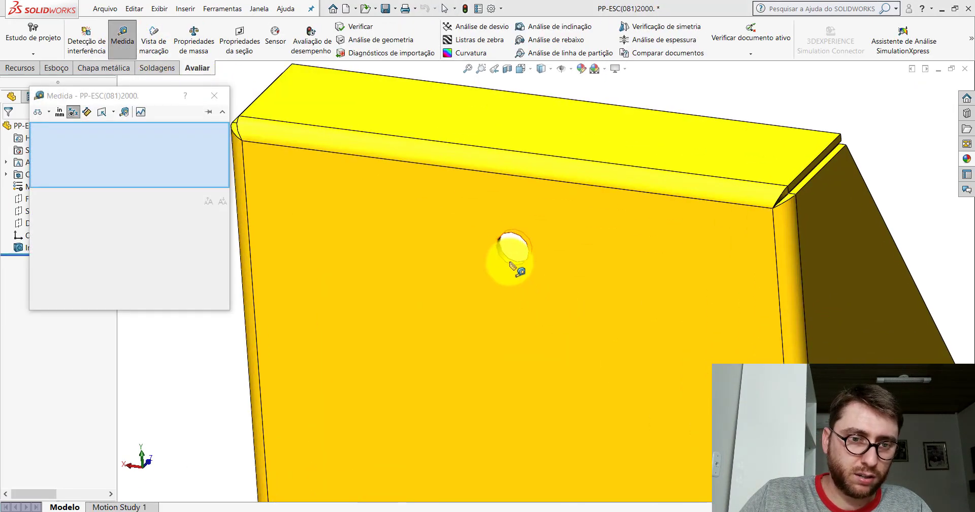
{"action": "left_click", "coordinate": [510, 263]}
{"action": "scroll", "coordinate": [584, 315], "scroll_direction": "up", "scroll_amount": 3}
{"action": "scroll", "coordinate": [573, 450], "scroll_direction": "down", "scroll_amount": 2}
{"action": "scroll", "coordinate": [487, 365], "scroll_direction": "down", "scroll_amount": 3}
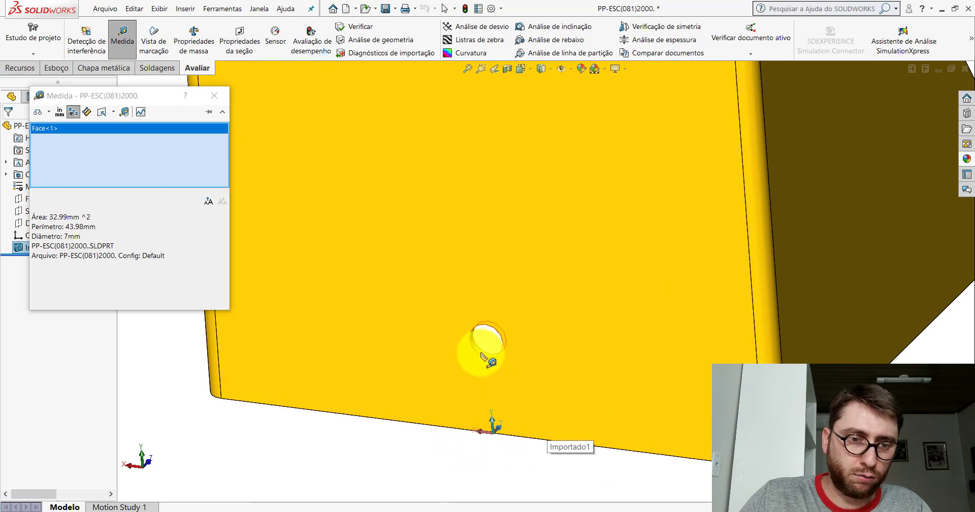
{"action": "left_click", "coordinate": [489, 340]}
{"action": "scroll", "coordinate": [508, 304], "scroll_direction": "up", "scroll_amount": 3}
{"action": "left_click", "coordinate": [333, 302]}
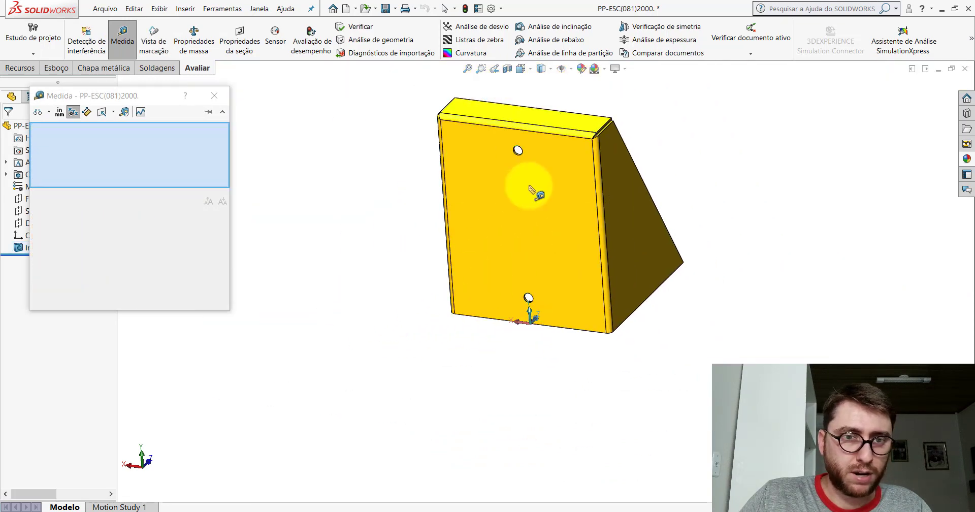
{"action": "scroll", "coordinate": [529, 188], "scroll_direction": "down", "scroll_amount": 3}
{"action": "left_click", "coordinate": [457, 168]}
{"action": "scroll", "coordinate": [544, 265], "scroll_direction": "up", "scroll_amount": 3}
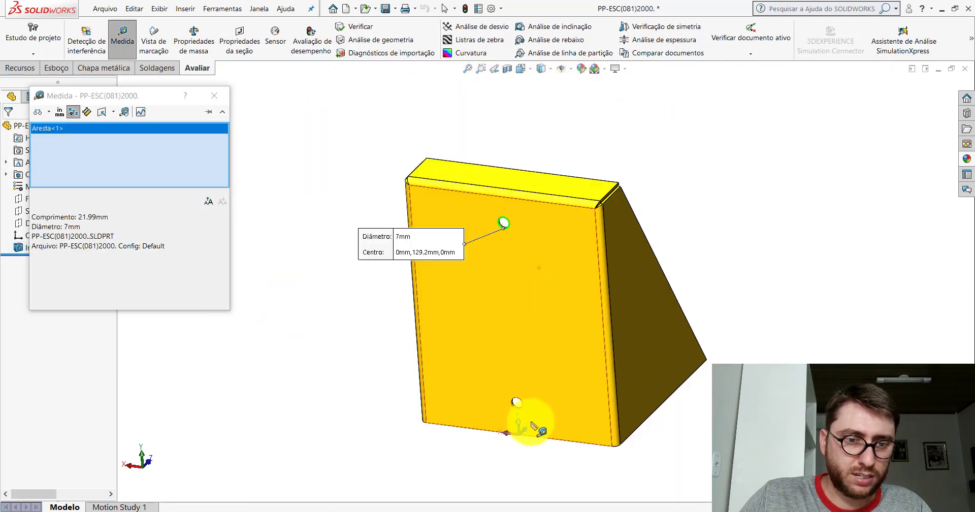
{"action": "left_click", "coordinate": [517, 406]}
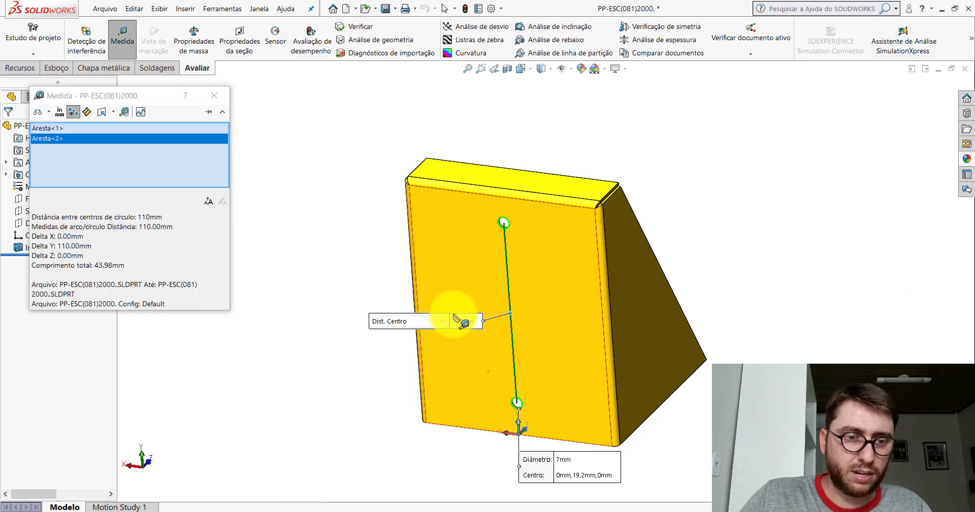
{"action": "key", "text": "Escape"}
{"action": "left_click", "coordinate": [559, 477]}
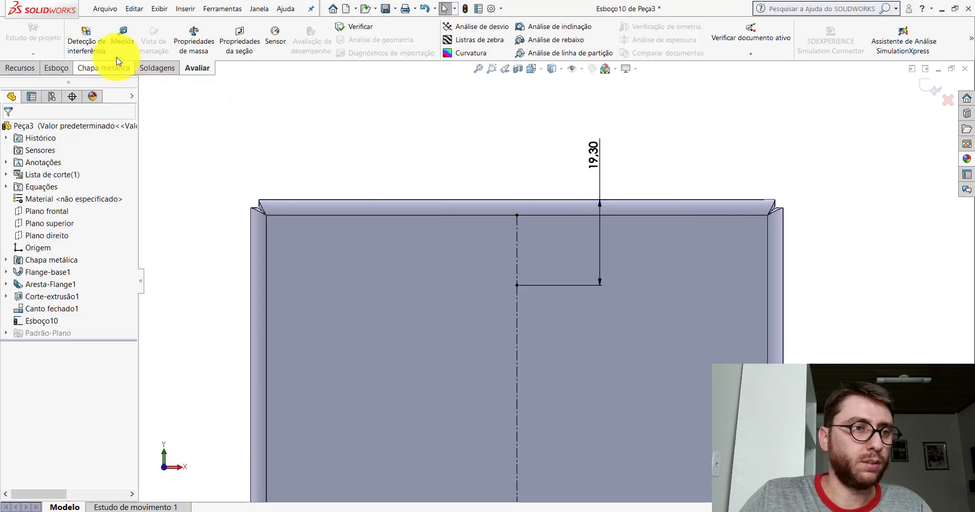
Dimension the sketch centerline to 110 mm.
{"action": "left_click", "coordinate": [68, 73]}
{"action": "scroll", "coordinate": [609, 290], "scroll_direction": "up", "scroll_amount": 1}
{"action": "scroll", "coordinate": [553, 345], "scroll_direction": "up", "scroll_amount": 4}
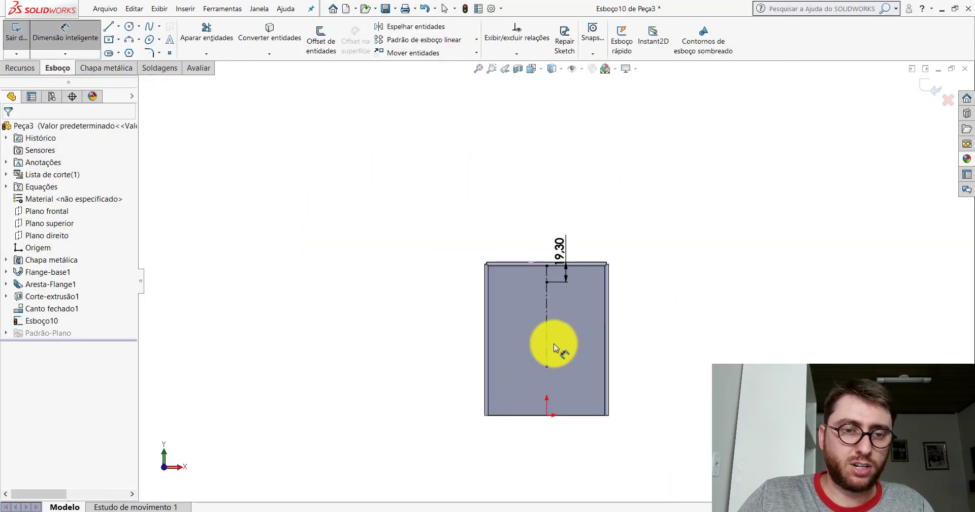
{"action": "left_click", "coordinate": [547, 330]}
{"action": "left_click", "coordinate": [422, 325]}
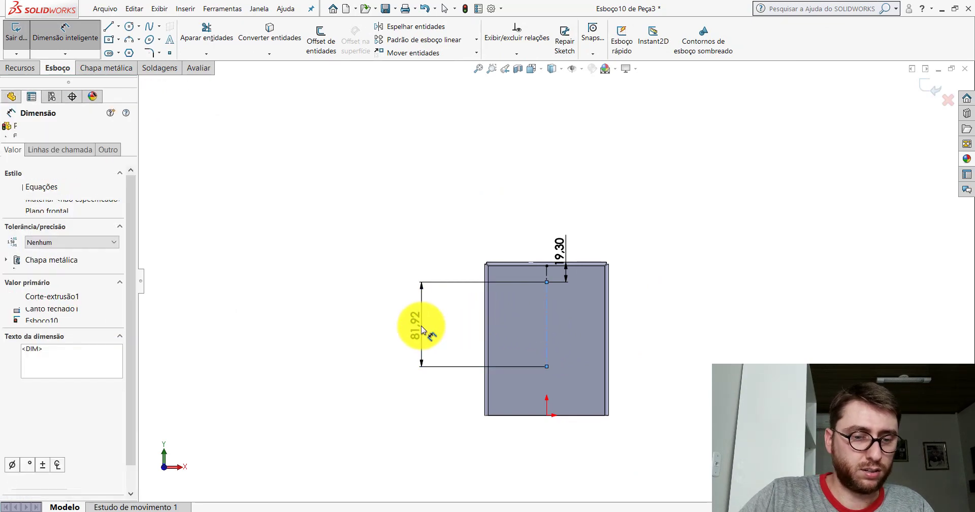
{"action": "type", "text": "110"}
{"action": "key", "text": "Return"}
{"action": "key", "text": "Escape"}
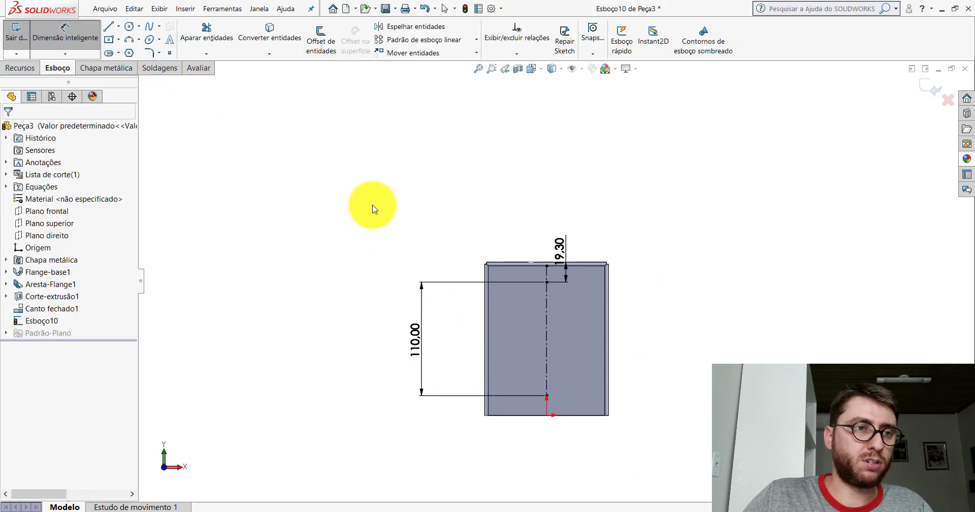
Draw hole circles centred on the ends of the centerline.
{"action": "left_click", "coordinate": [131, 29]}
{"action": "scroll", "coordinate": [559, 299], "scroll_direction": "down", "scroll_amount": 3}
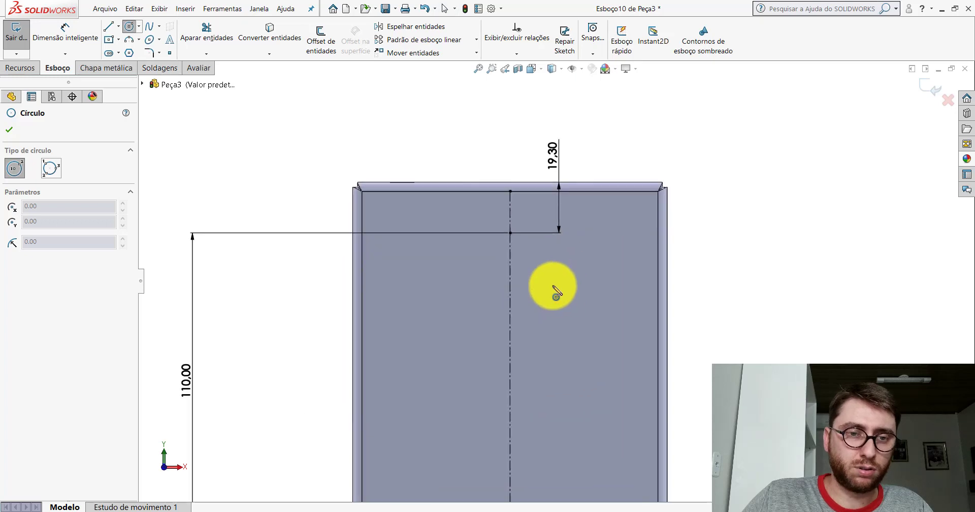
{"action": "scroll", "coordinate": [543, 269], "scroll_direction": "down", "scroll_amount": 2}
{"action": "left_click", "coordinate": [488, 221]}
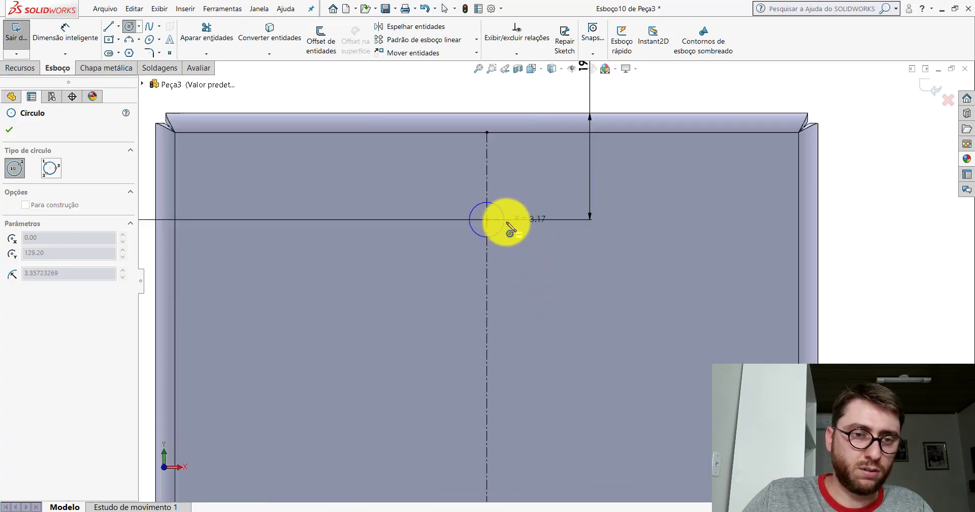
{"action": "left_click", "coordinate": [504, 222]}
{"action": "scroll", "coordinate": [566, 285], "scroll_direction": "up", "scroll_amount": 2}
{"action": "scroll", "coordinate": [562, 409], "scroll_direction": "up", "scroll_amount": 2}
{"action": "scroll", "coordinate": [528, 369], "scroll_direction": "down", "scroll_amount": 4}
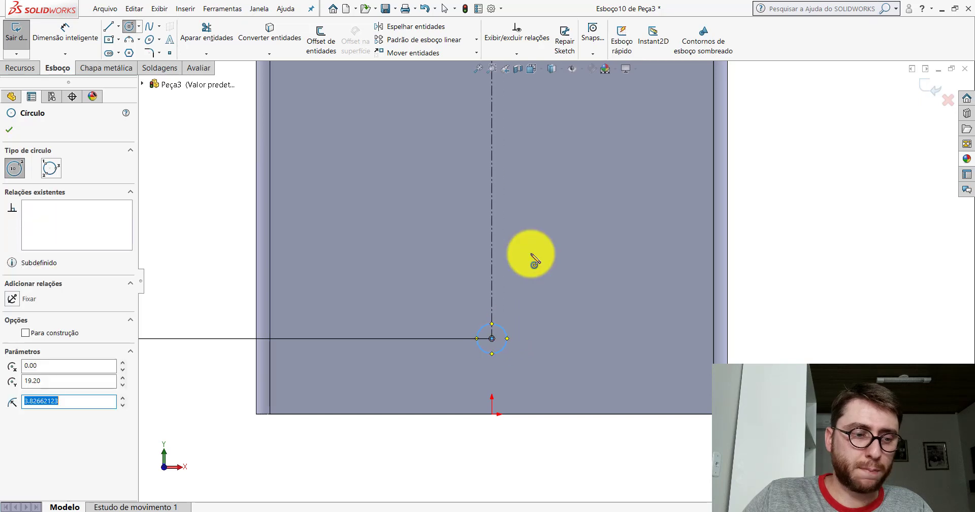
{"action": "key", "text": "Escape"}
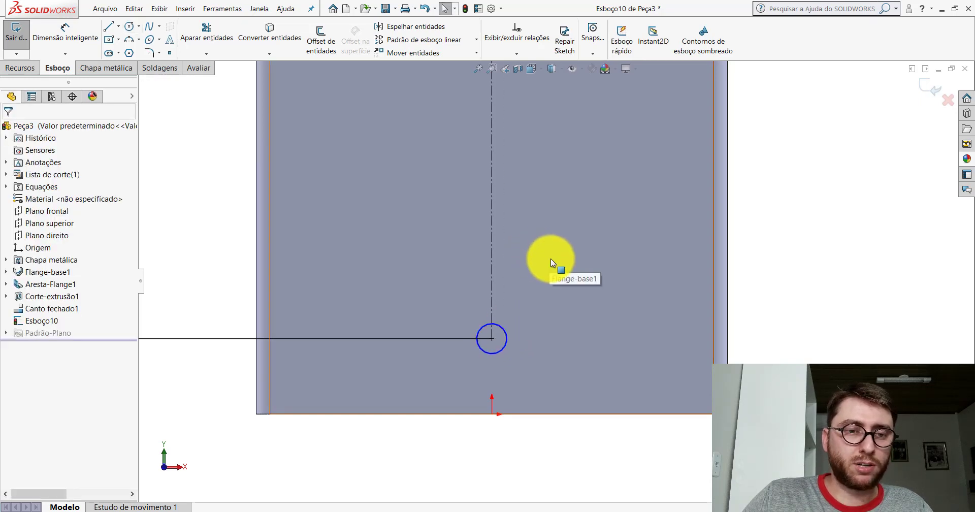
{"action": "scroll", "coordinate": [550, 252], "scroll_direction": "down", "scroll_amount": 1}
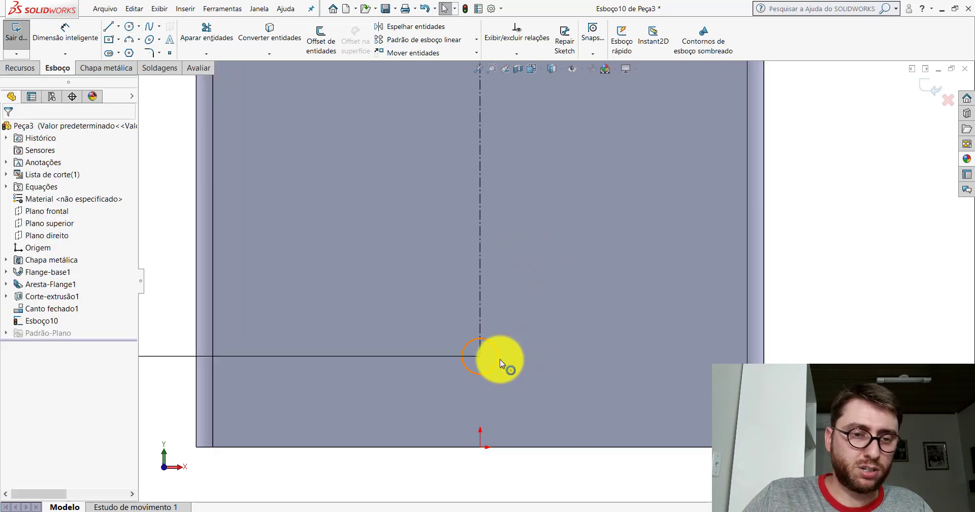
Make the two circles equal and dimension the upper circle's diameter to 7 mm.
{"action": "left_click", "coordinate": [500, 358]}
{"action": "scroll", "coordinate": [544, 299], "scroll_direction": "up", "scroll_amount": 4}
{"action": "scroll", "coordinate": [556, 163], "scroll_direction": "down", "scroll_amount": 4}
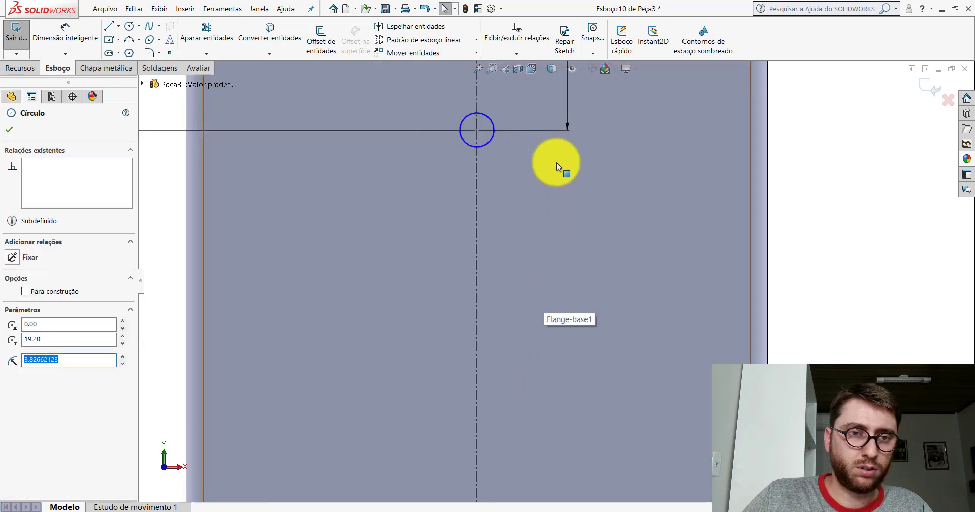
{"action": "left_click", "coordinate": [486, 147], "text": "ctrl"}
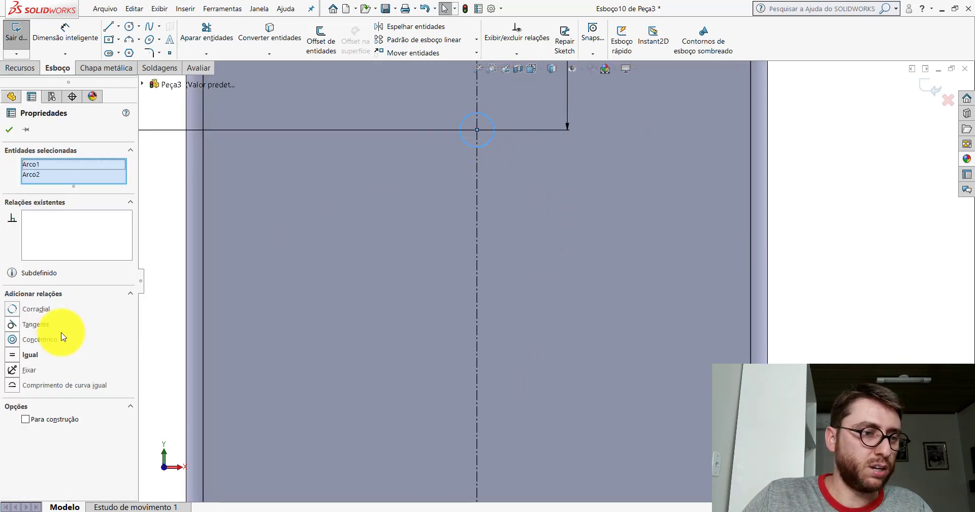
{"action": "left_click", "coordinate": [9, 129]}
{"action": "left_click", "coordinate": [65, 31]}
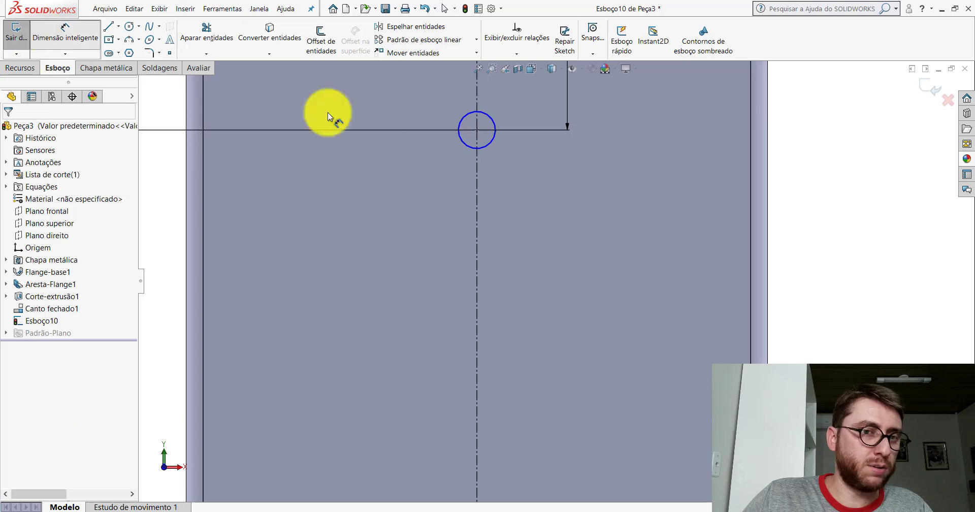
{"action": "left_click", "coordinate": [495, 133]}
{"action": "scroll", "coordinate": [547, 179], "scroll_direction": "up", "scroll_amount": 3}
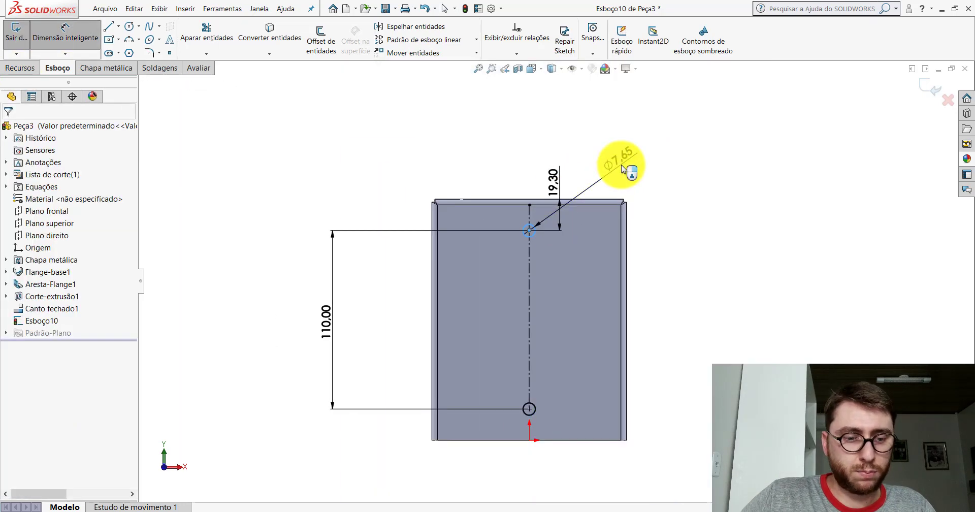
{"action": "left_click", "coordinate": [625, 166]}
Cut the two 7 mm holes through the whole part with a Through All extruded cut.
{"action": "key", "text": "Escape"}
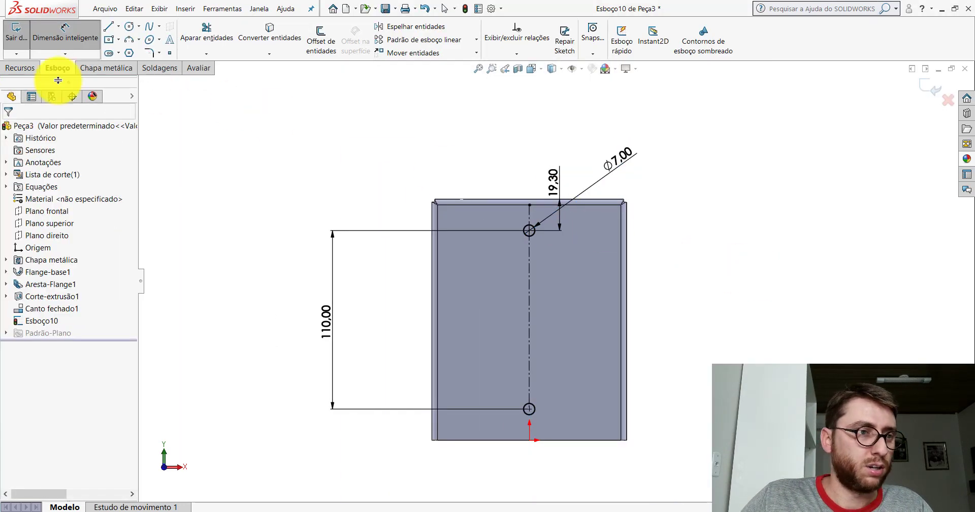
{"action": "left_click", "coordinate": [19, 67]}
{"action": "left_click", "coordinate": [211, 34]}
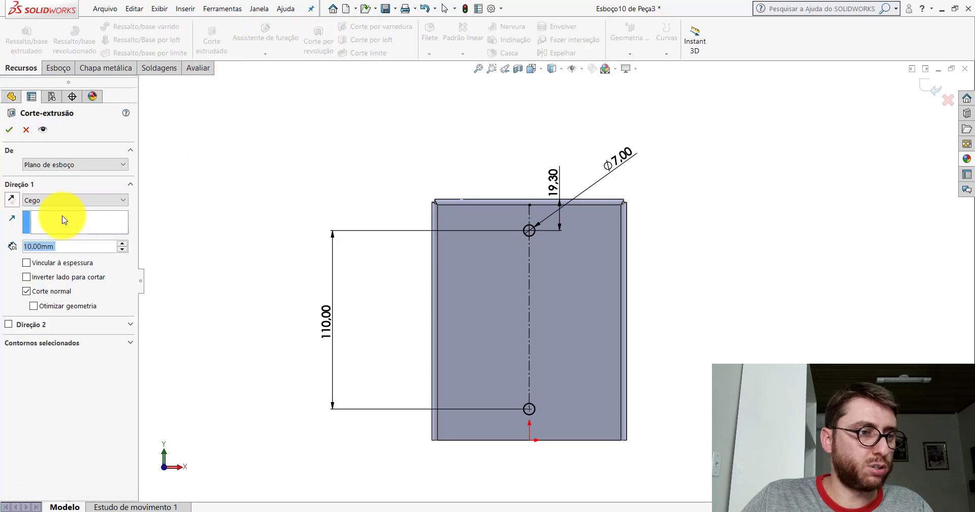
{"action": "left_click", "coordinate": [54, 200]}
{"action": "left_click", "coordinate": [45, 220]}
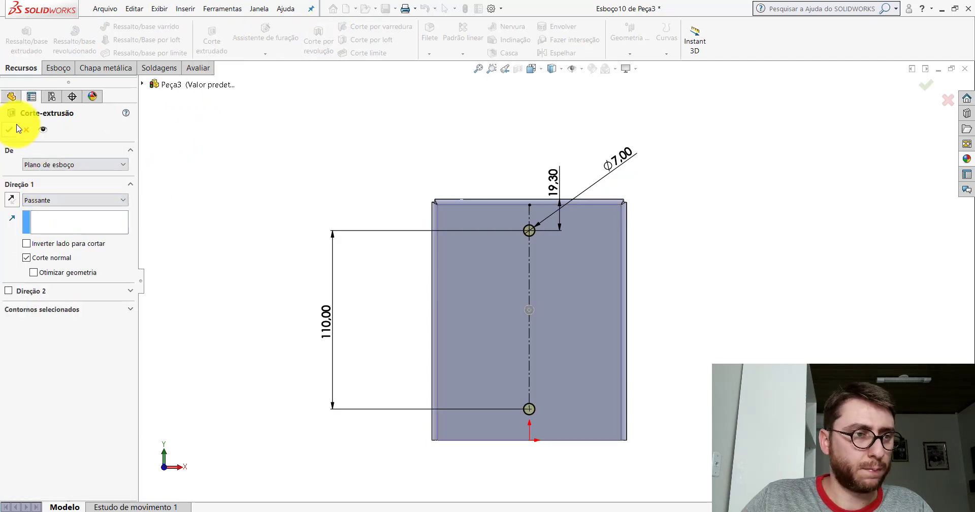
{"action": "right_click", "coordinate": [511, 81]}
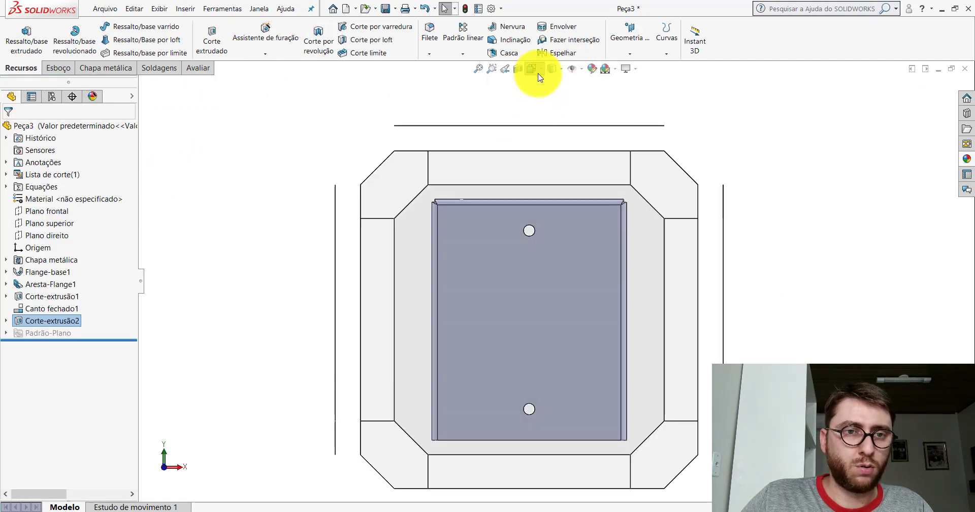
In isometric view, measure the 120 mm distance from the back face to the bottom corner vertex.
{"action": "left_click", "coordinate": [532, 69]}
{"action": "left_click", "coordinate": [587, 99]}
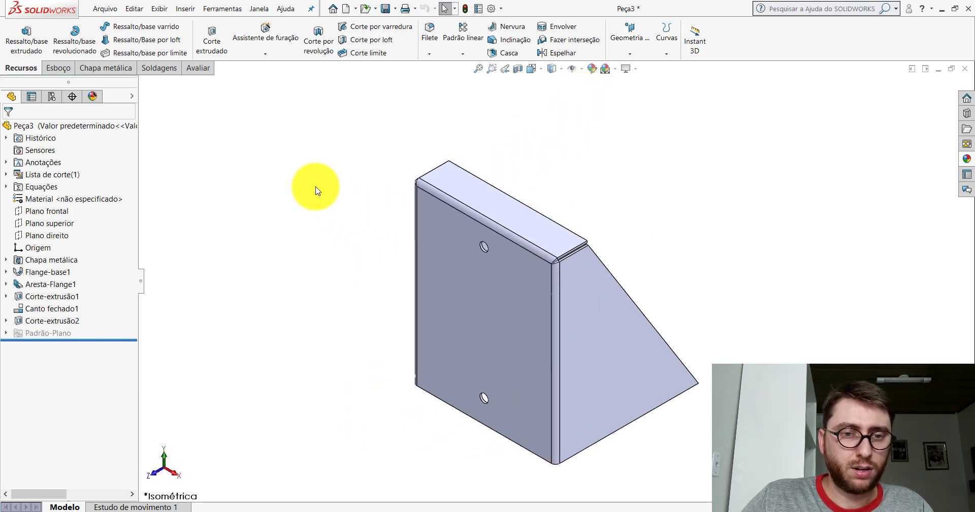
{"action": "left_click", "coordinate": [196, 68]}
{"action": "left_click", "coordinate": [120, 44]}
{"action": "left_click", "coordinate": [508, 373]}
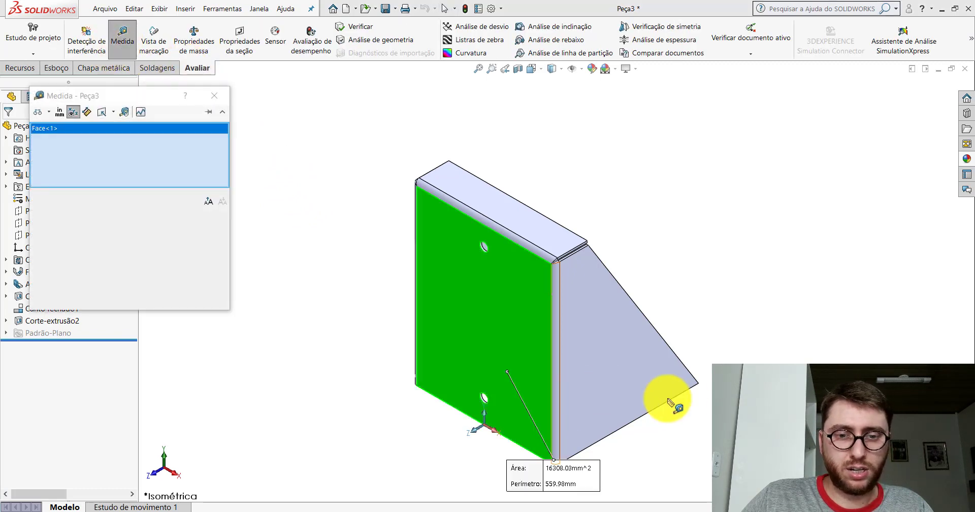
{"action": "left_click", "coordinate": [698, 383]}
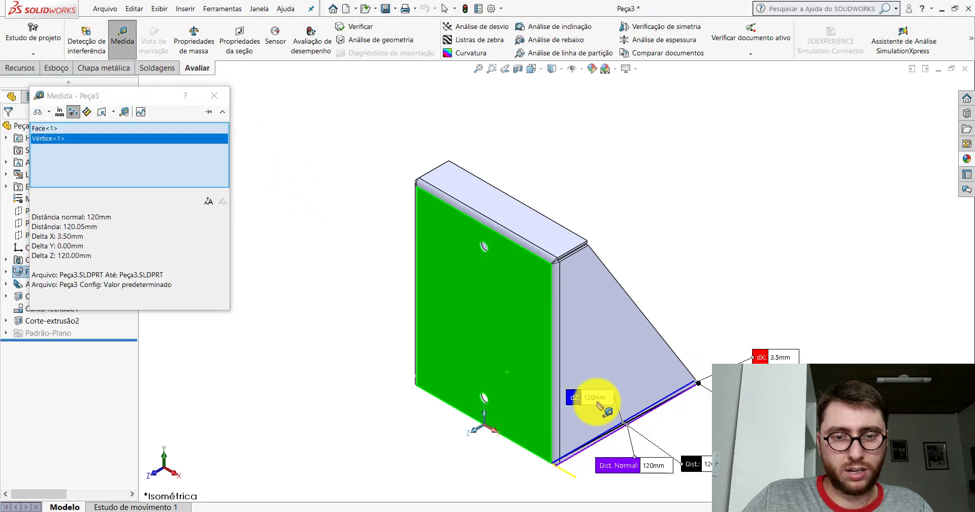
{"action": "left_click_drag", "start_coordinate": [597, 397], "coordinate": [557, 434]}
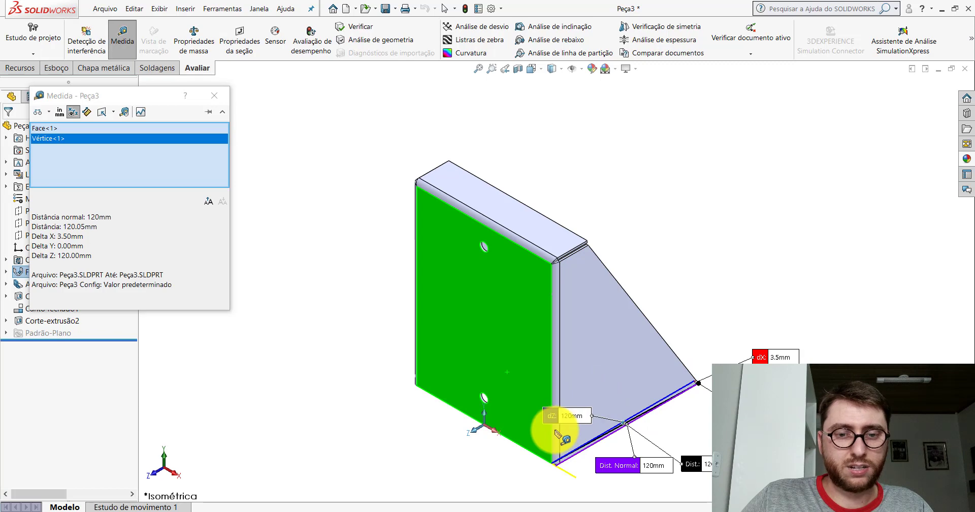
{"action": "left_click", "coordinate": [214, 95]}
{"action": "scroll", "coordinate": [575, 231], "scroll_direction": "up", "scroll_amount": 3}
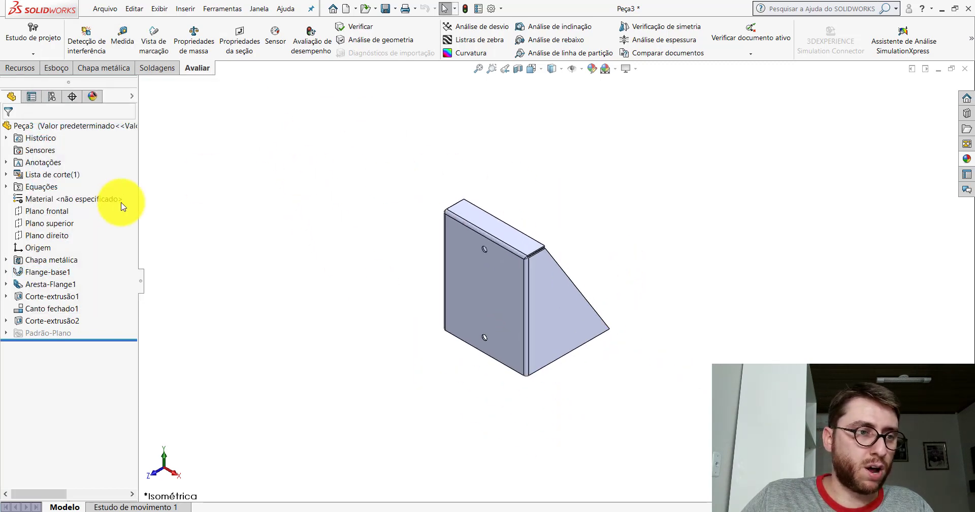
Assign AISI 1020 material to the part and show the Plano direito plane.
{"action": "right_click", "coordinate": [62, 199]}
{"action": "left_click", "coordinate": [97, 242]}
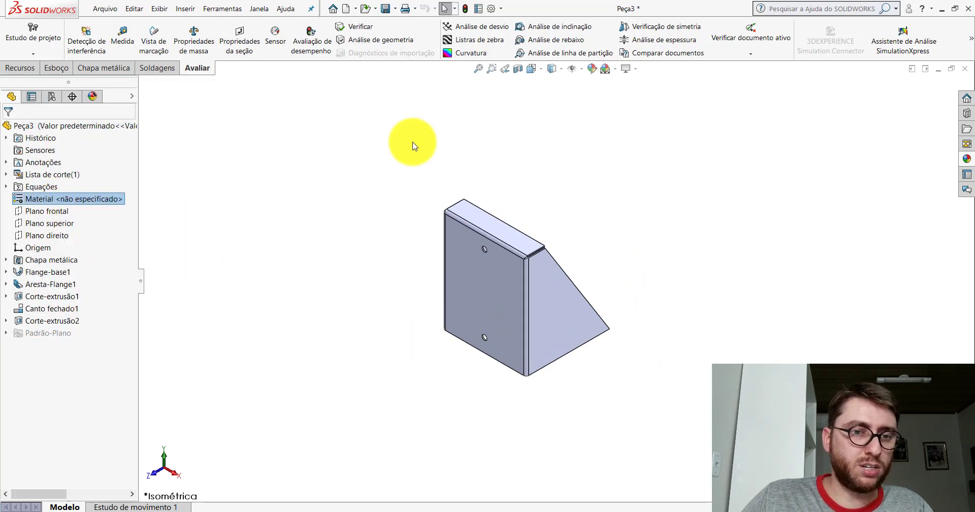
{"action": "scroll", "coordinate": [543, 226], "scroll_direction": "down", "scroll_amount": 2}
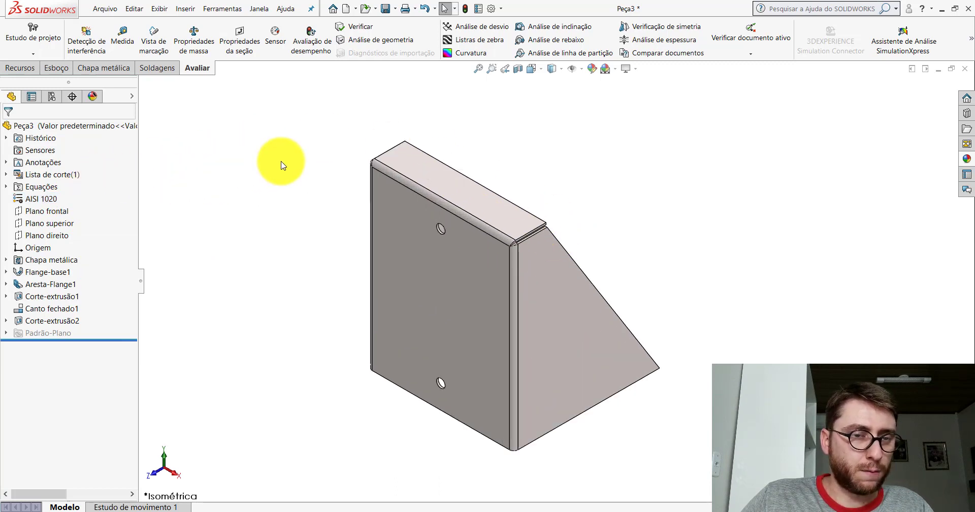
{"action": "left_click", "coordinate": [47, 237]}
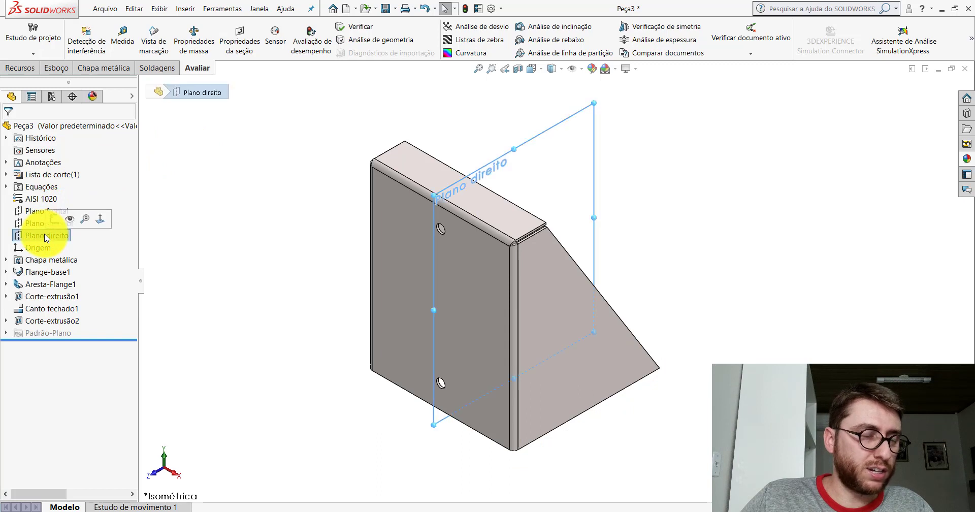
{"action": "left_click", "coordinate": [69, 220]}
{"action": "left_click", "coordinate": [314, 222]}
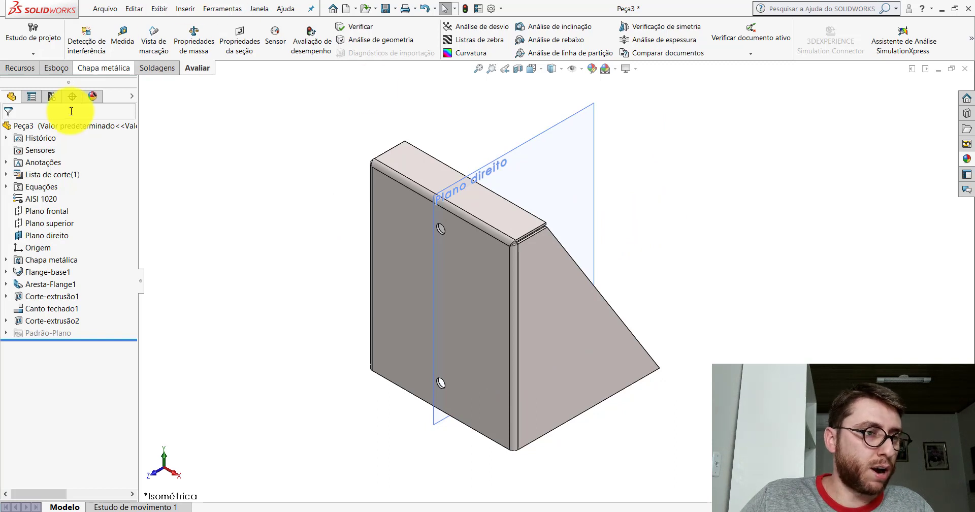
Paste the yellow appearance onto Peça3 and bring up Save As.
{"action": "right_click", "coordinate": [39, 125]}
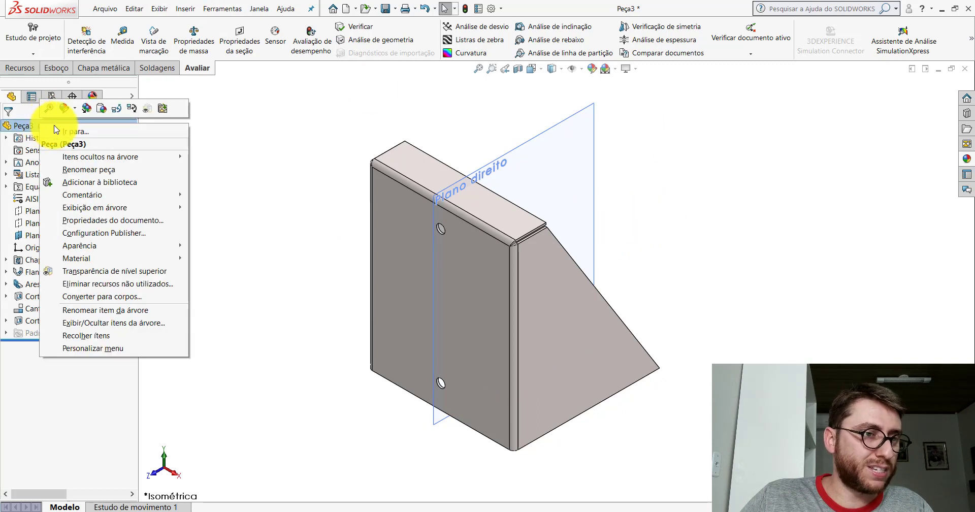
{"action": "left_click", "coordinate": [102, 112]}
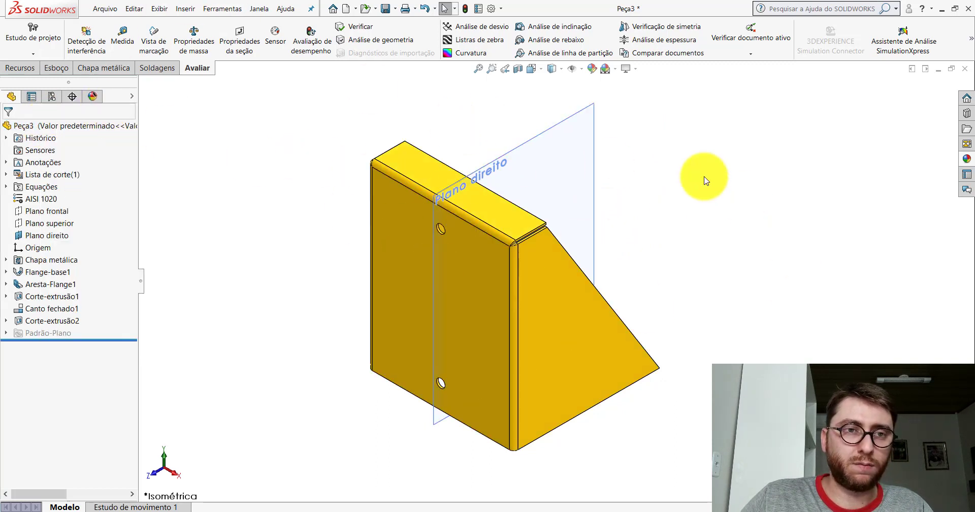
{"action": "left_click", "coordinate": [386, 8]}
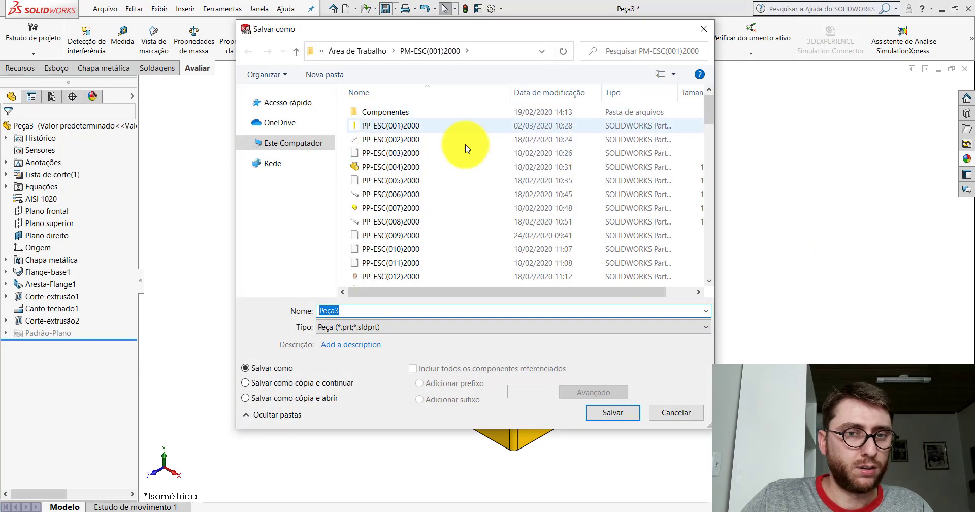
Save Peça3 as PP-ESC(081)2000, editing the existing PP-ESC(080)2000 name to 081.
{"action": "left_click_drag", "start_coordinate": [709, 107], "coordinate": [730, 267]}
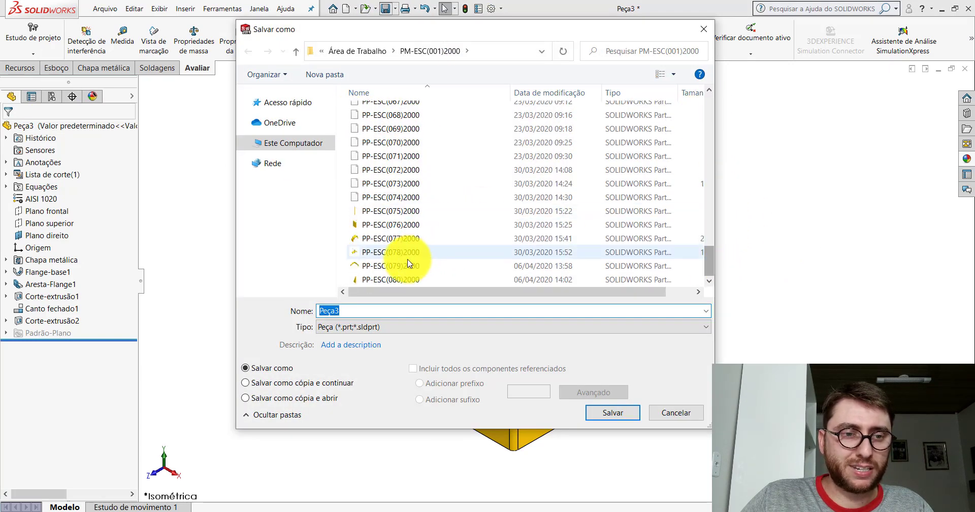
{"action": "left_click", "coordinate": [401, 279]}
{"action": "left_click", "coordinate": [399, 311]}
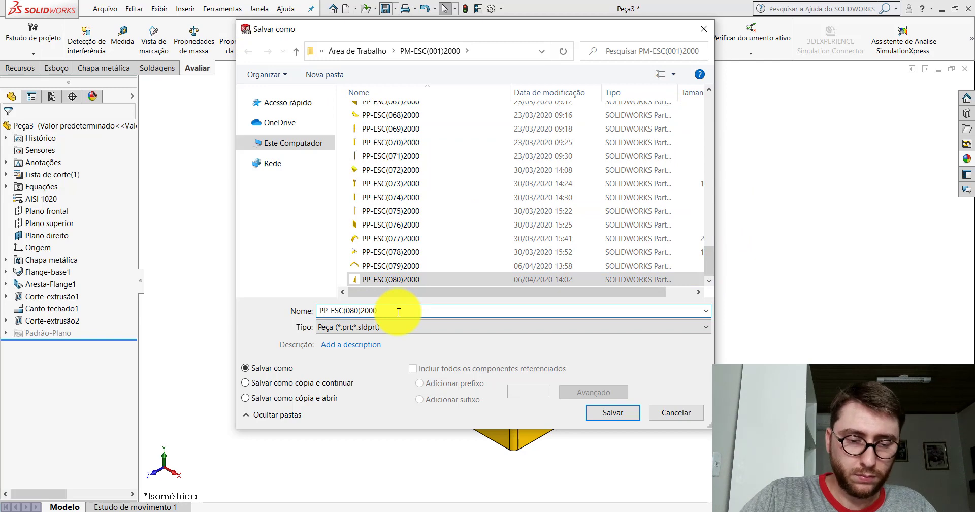
{"action": "key", "text": "BackSpace"}
{"action": "type", "text": "1"}
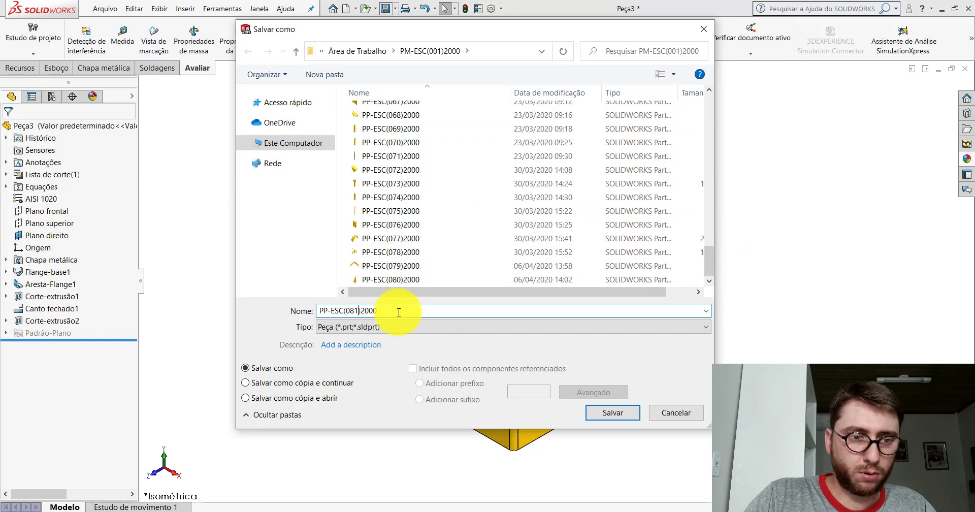
{"action": "key", "text": "Return"}
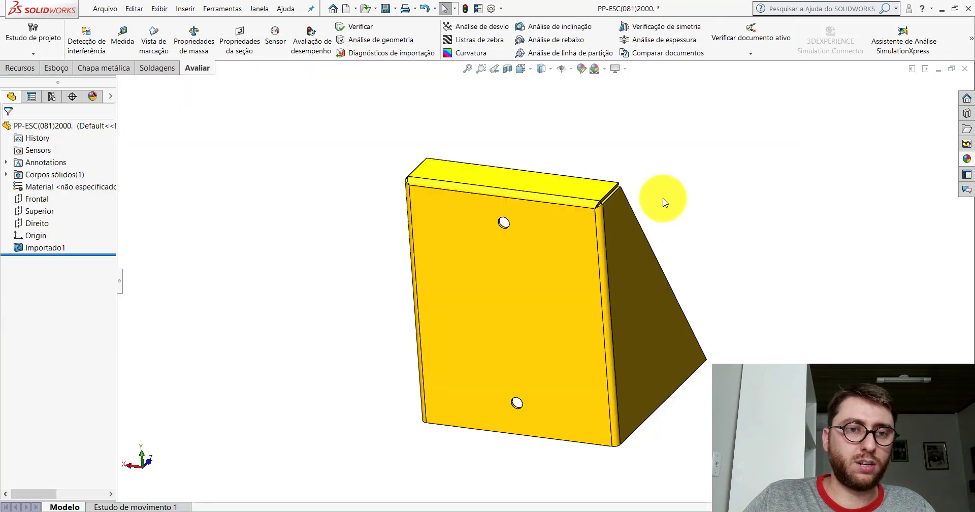
Close the imported part document, answering the save-changes prompt.
{"action": "mouse_move", "coordinate": [655, 254]}
{"action": "middle_mouse_down"}
{"action": "mouse_move", "coordinate": [442, 285]}
{"action": "mouse_move", "coordinate": [376, 348]}
{"action": "mouse_move", "coordinate": [442, 311]}
{"action": "mouse_move", "coordinate": [483, 272]}
{"action": "mouse_move", "coordinate": [501, 330]}
{"action": "middle_mouse_up"}
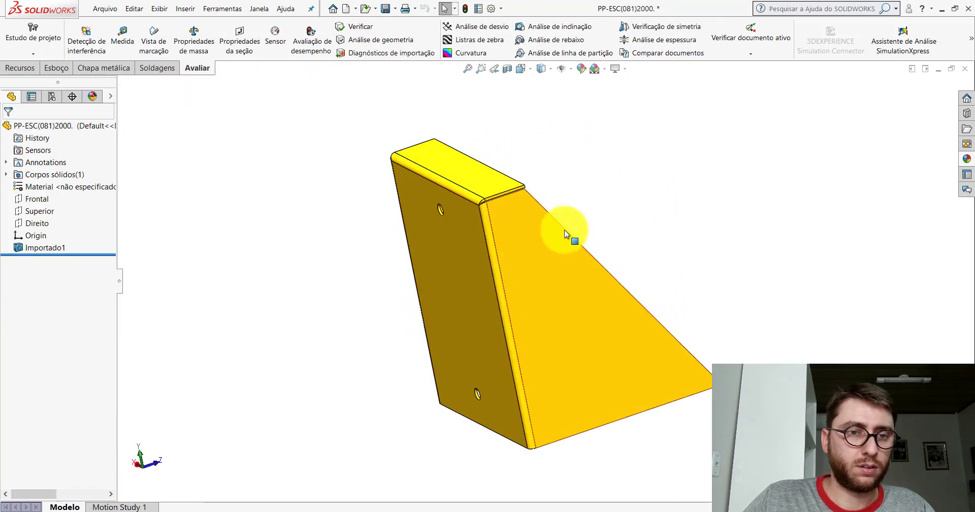
{"action": "left_click", "coordinate": [965, 69]}
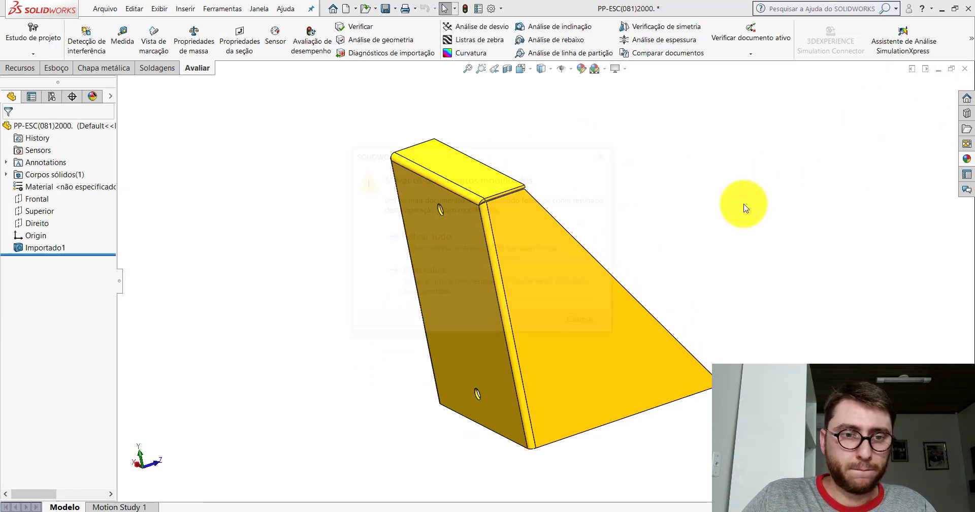
{"action": "left_click", "coordinate": [534, 293]}
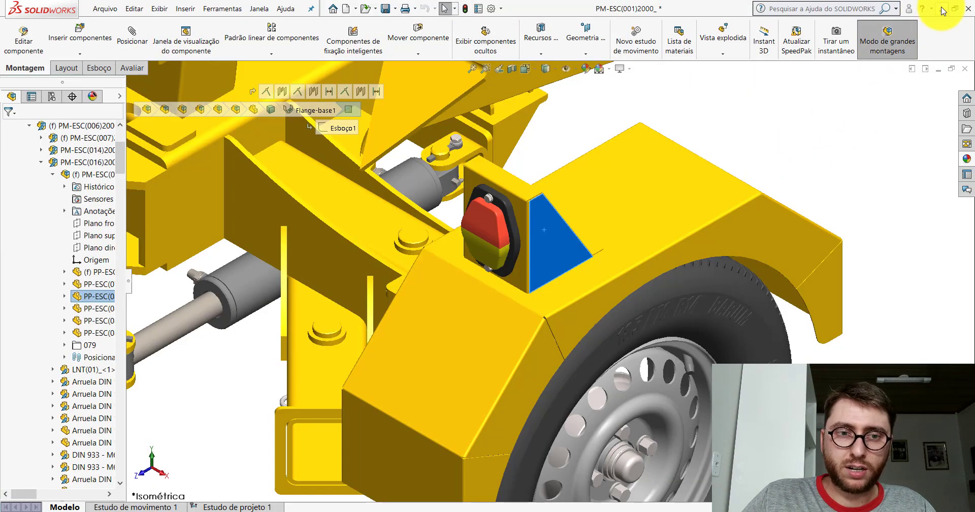
Delete the PP-ESC(081)2000 file from the Peças folder and open PP-ESC(082)2000.
{"action": "left_click", "coordinate": [942, 10]}
{"action": "right_click", "coordinate": [376, 168]}
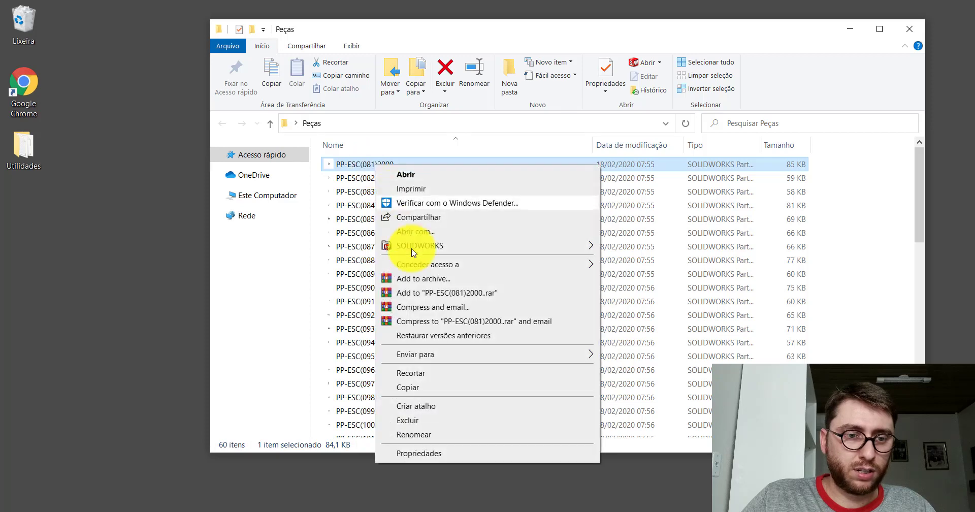
{"action": "left_click", "coordinate": [358, 414]}
{"action": "double_click", "coordinate": [373, 167]}
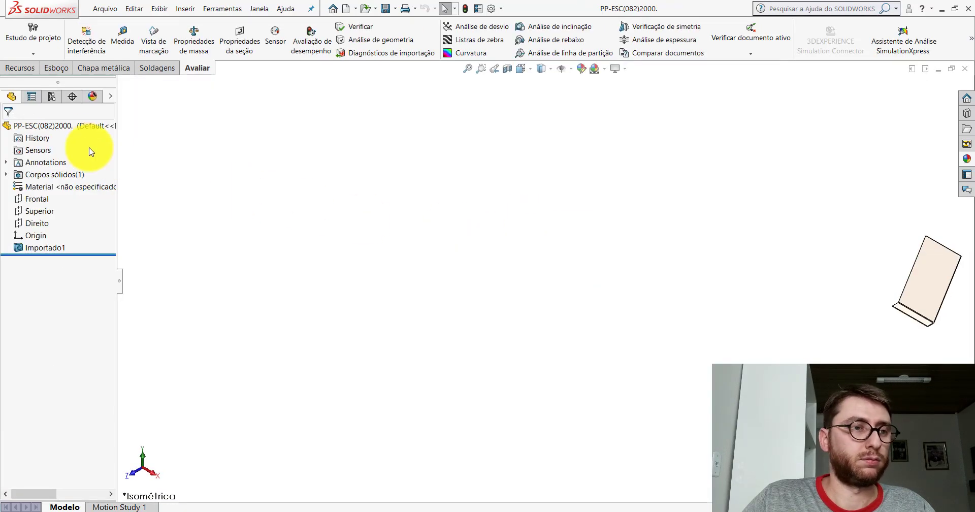
Paste the yellow appearance onto PP-ESC(082)2000 and orbit to view it from behind.
{"action": "right_click", "coordinate": [67, 130]}
{"action": "left_click", "coordinate": [129, 116]}
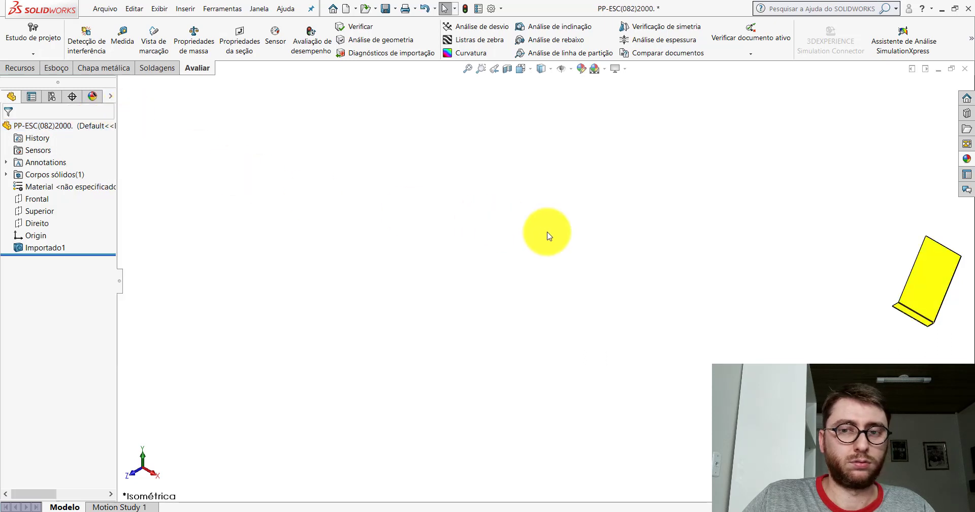
{"action": "scroll", "coordinate": [548, 233], "scroll_direction": "up", "scroll_amount": 2}
{"action": "scroll", "coordinate": [790, 289], "scroll_direction": "down", "scroll_amount": 2}
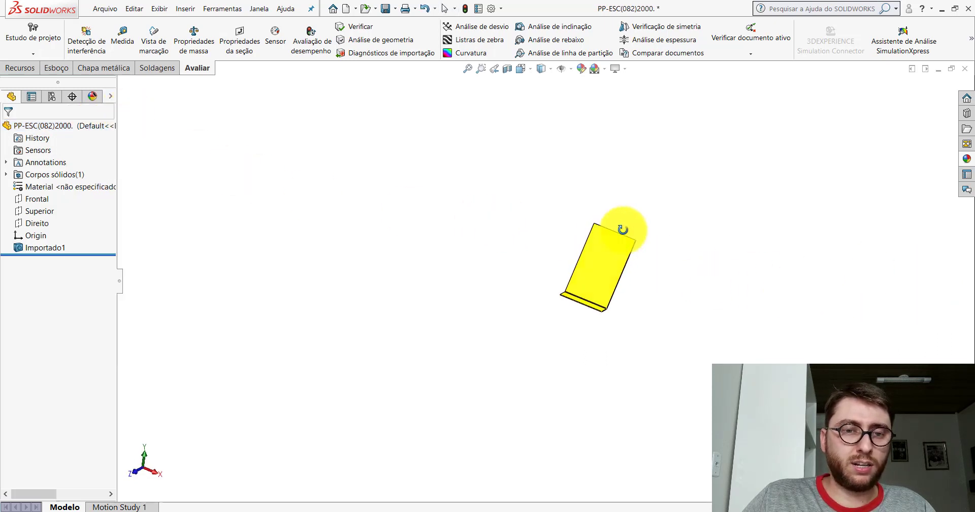
{"action": "mouse_move", "coordinate": [623, 229]}
{"action": "middle_mouse_down"}
{"action": "mouse_move", "coordinate": [740, 233]}
{"action": "mouse_move", "coordinate": [812, 330]}
{"action": "mouse_move", "coordinate": [716, 342]}
{"action": "mouse_move", "coordinate": [628, 246]}
{"action": "middle_mouse_up"}
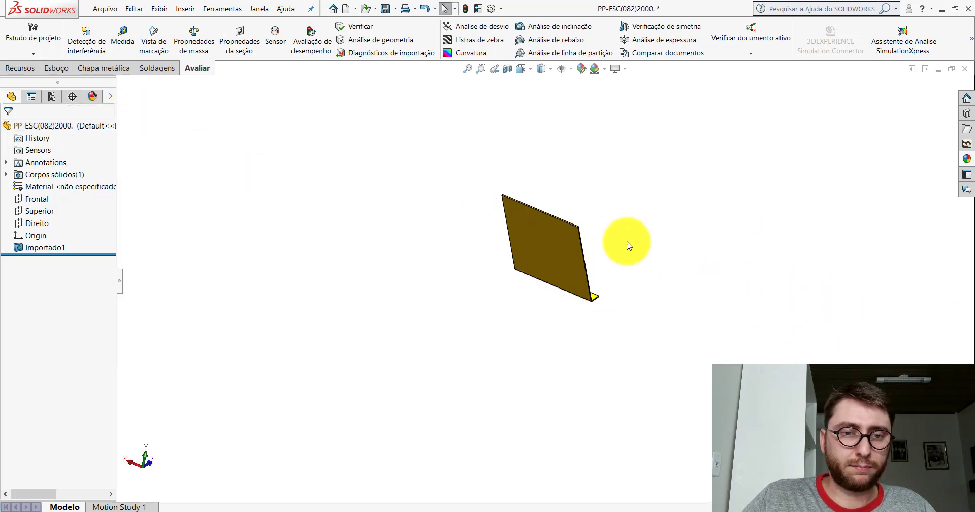
In the PM-ESC(001)2000 assembly, orbit and zoom around the slanted bracket beside the lamp.
{"action": "left_click", "coordinate": [411, 472]}
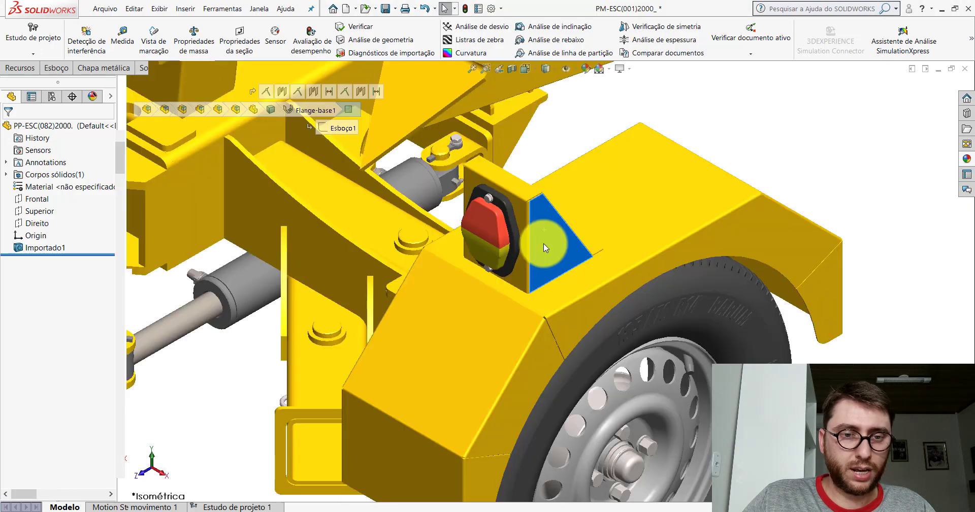
{"action": "scroll", "coordinate": [563, 285], "scroll_direction": "up", "scroll_amount": 2}
{"action": "scroll", "coordinate": [482, 277], "scroll_direction": "down", "scroll_amount": 2}
{"action": "mouse_move", "coordinate": [483, 277]}
{"action": "middle_mouse_down"}
{"action": "mouse_move", "coordinate": [412, 218]}
{"action": "mouse_move", "coordinate": [385, 296]}
{"action": "mouse_move", "coordinate": [555, 256]}
{"action": "mouse_move", "coordinate": [497, 174]}
{"action": "middle_mouse_up"}
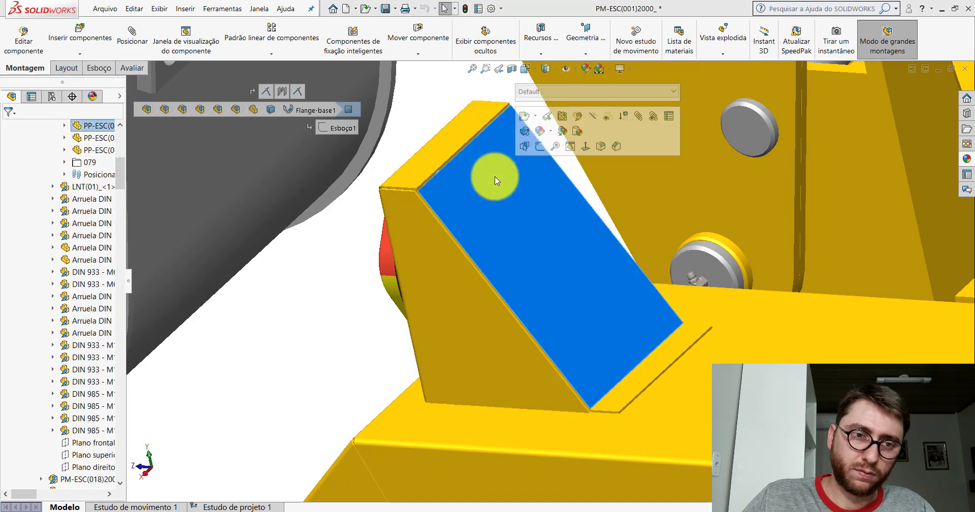
{"action": "left_click", "coordinate": [332, 333]}
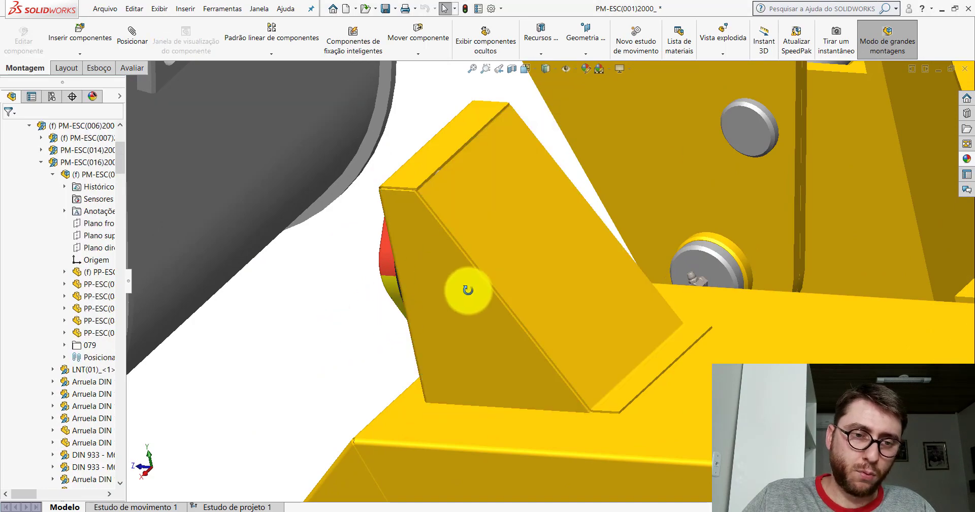
{"action": "mouse_move", "coordinate": [468, 290]}
{"action": "middle_mouse_down"}
{"action": "mouse_move", "coordinate": [516, 257]}
{"action": "mouse_move", "coordinate": [534, 276]}
{"action": "middle_mouse_up"}
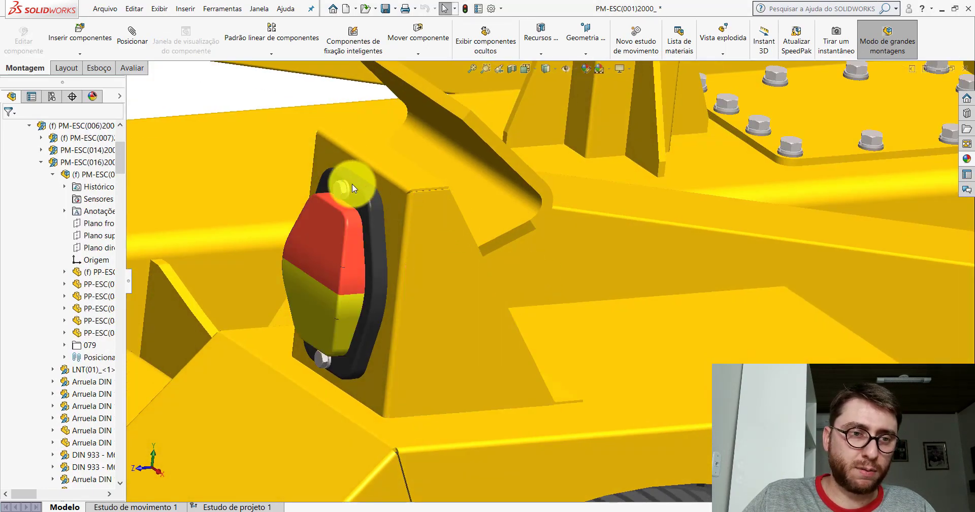
{"action": "mouse_move", "coordinate": [341, 192]}
{"action": "middle_mouse_down"}
{"action": "mouse_move", "coordinate": [371, 180]}
{"action": "mouse_move", "coordinate": [413, 207]}
{"action": "middle_mouse_up"}
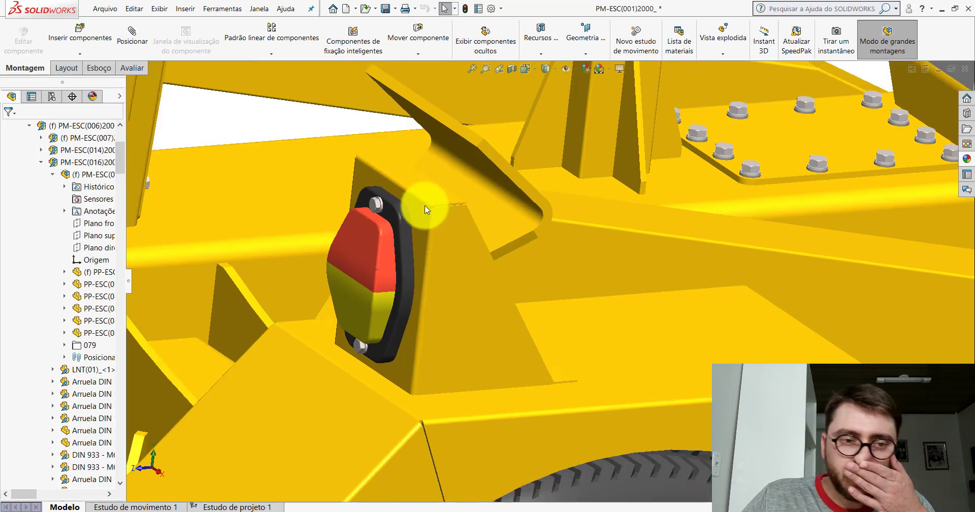
{"action": "scroll", "coordinate": [419, 208], "scroll_direction": "down", "scroll_amount": 2}
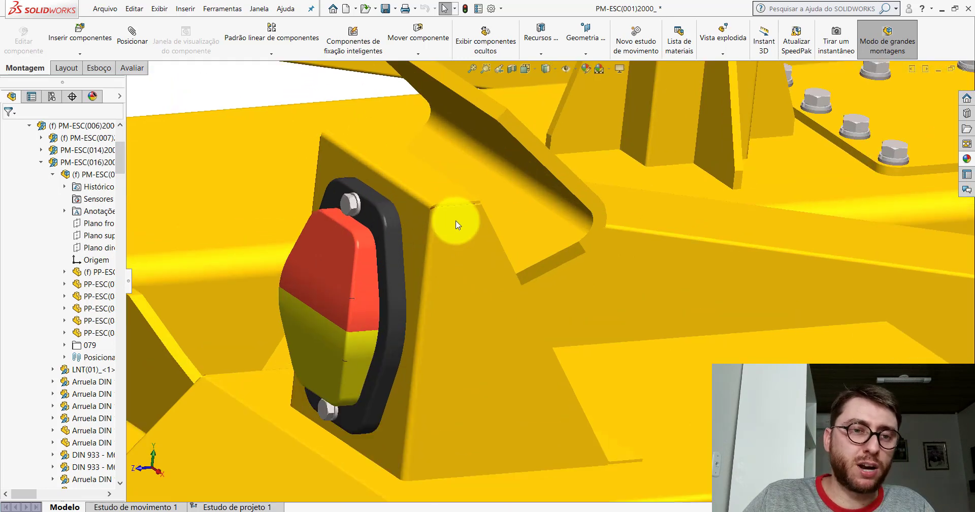
{"action": "scroll", "coordinate": [330, 163], "scroll_direction": "down", "scroll_amount": 2}
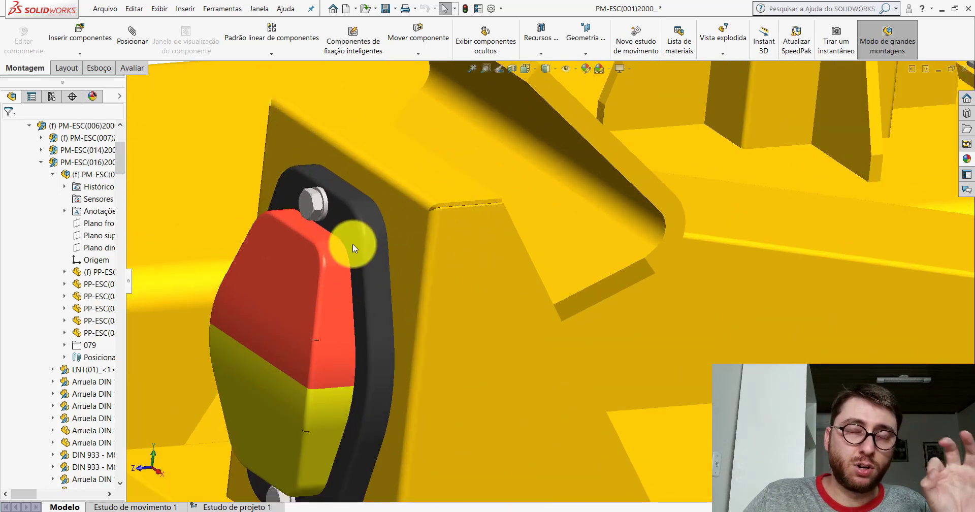
{"action": "scroll", "coordinate": [382, 263], "scroll_direction": "up", "scroll_amount": 3}
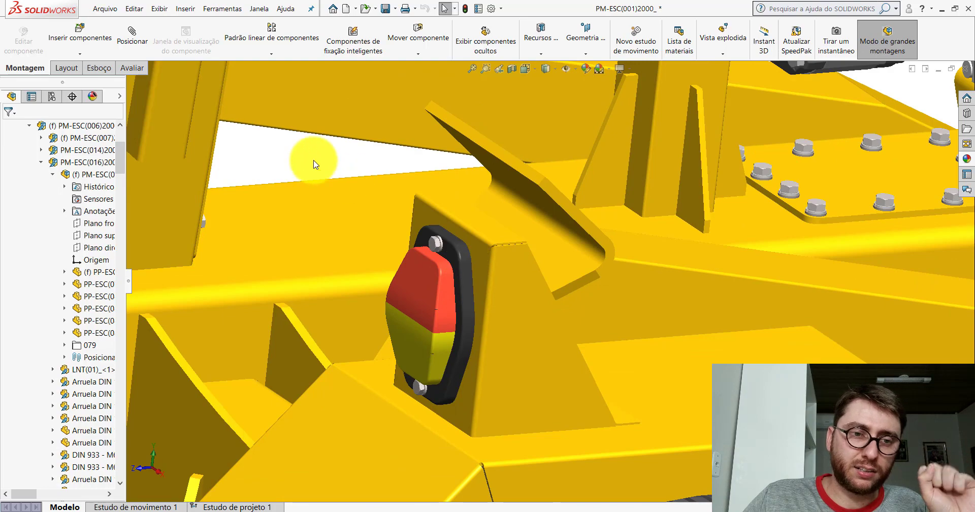
{"action": "mouse_move", "coordinate": [532, 282]}
{"action": "middle_mouse_down"}
{"action": "mouse_move", "coordinate": [480, 288]}
{"action": "mouse_move", "coordinate": [489, 289]}
{"action": "middle_mouse_up"}
{"action": "scroll", "coordinate": [496, 300], "scroll_direction": "up", "scroll_amount": 3}
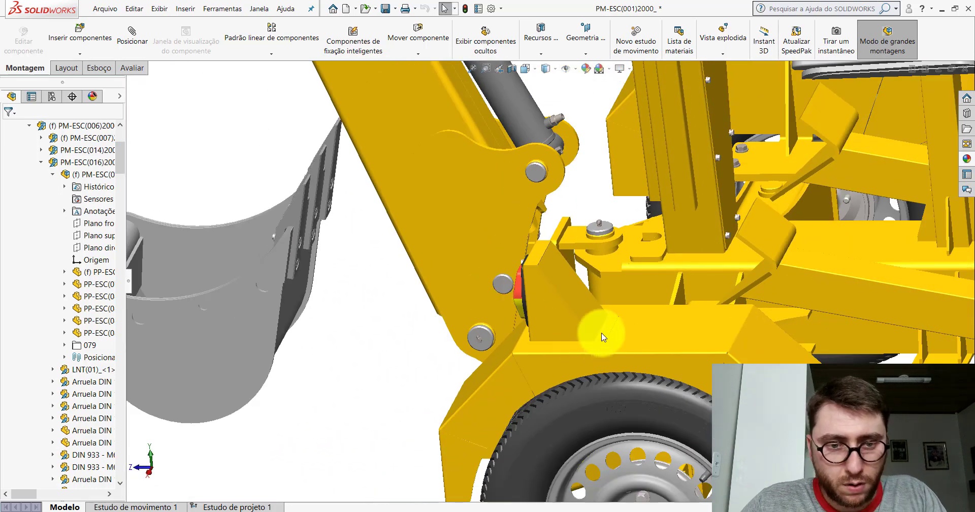
{"action": "scroll", "coordinate": [554, 248], "scroll_direction": "down", "scroll_amount": 3}
Identify the slanted face as PP-ESC(082)2000 in the feature tree, then bring up that part's window.
{"action": "left_click", "coordinate": [544, 232]}
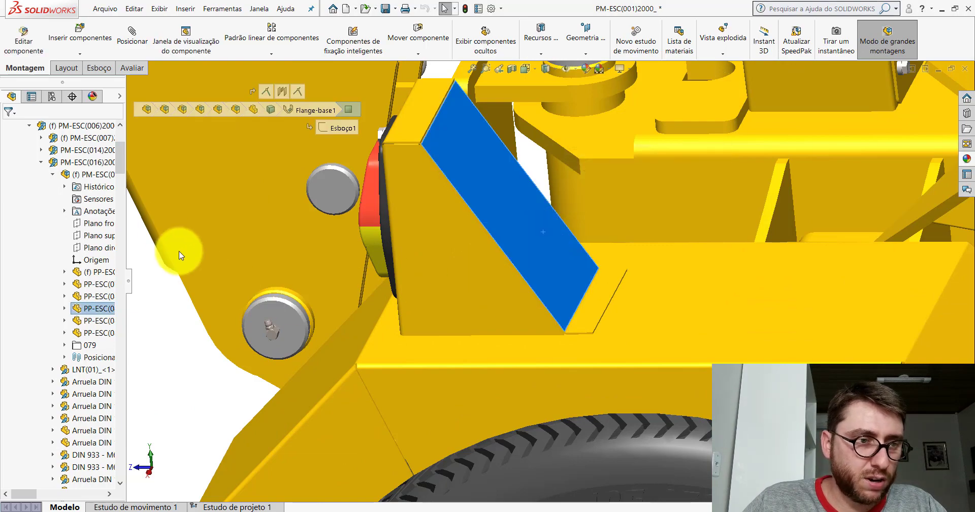
{"action": "left_click_drag", "start_coordinate": [129, 277], "coordinate": [138, 284]}
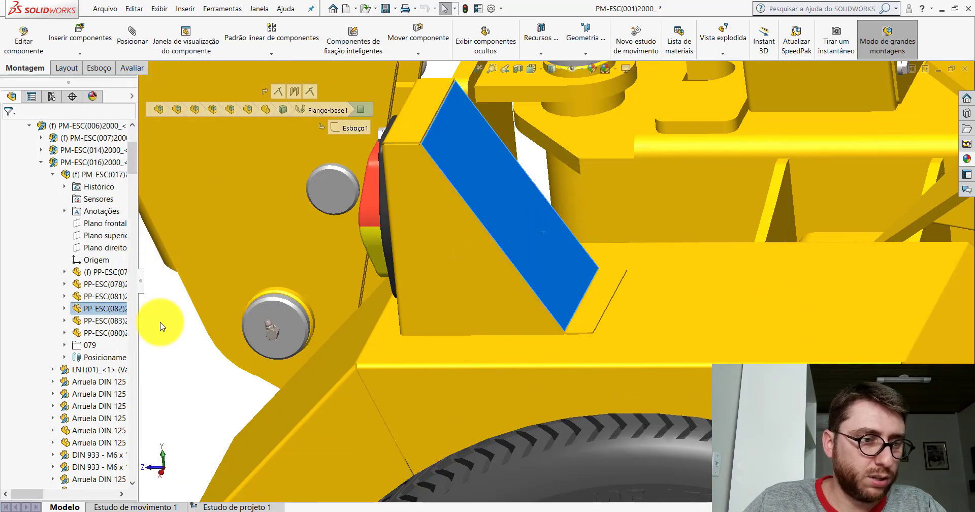
{"action": "key", "text": "Escape"}
{"action": "mouse_move", "coordinate": [594, 242]}
{"action": "middle_mouse_down"}
{"action": "mouse_move", "coordinate": [649, 252]}
{"action": "mouse_move", "coordinate": [630, 277]}
{"action": "mouse_move", "coordinate": [642, 270]}
{"action": "mouse_move", "coordinate": [641, 284]}
{"action": "middle_mouse_up"}
{"action": "scroll", "coordinate": [640, 283], "scroll_direction": "up", "scroll_amount": 5}
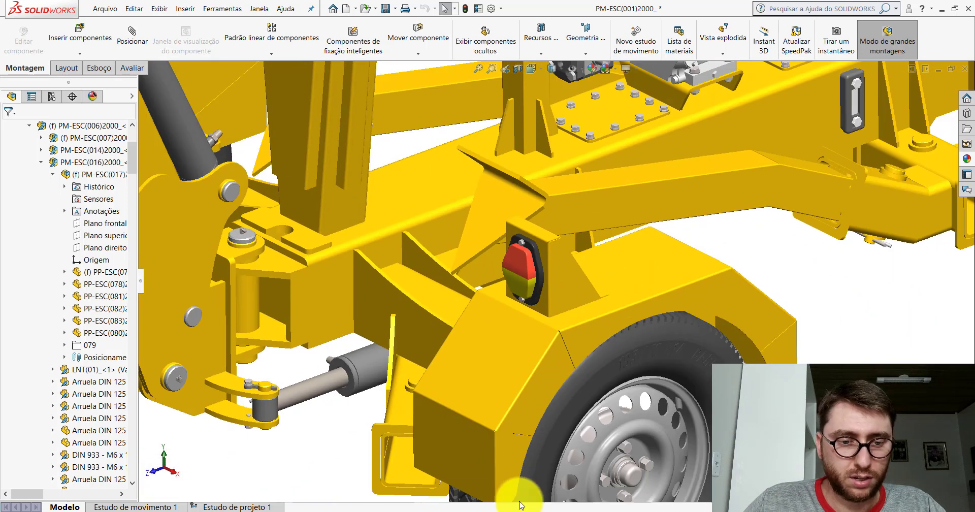
{"action": "mouse_move", "coordinate": [520, 504]}
{"action": "left_click", "coordinate": [533, 488]}
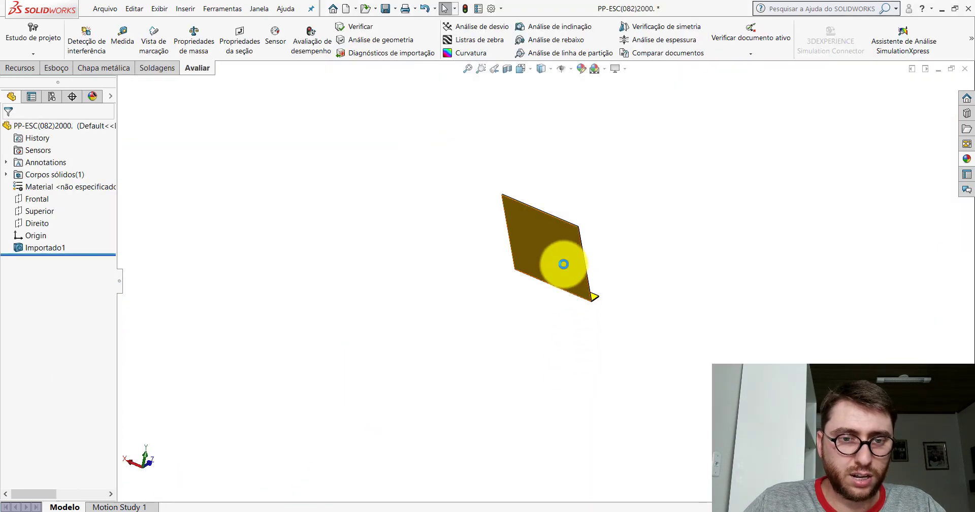
View the bracket edge-on from the Left view to inspect its bend, then start a new document.
{"action": "mouse_move", "coordinate": [563, 264]}
{"action": "middle_mouse_down"}
{"action": "mouse_move", "coordinate": [511, 192]}
{"action": "mouse_move", "coordinate": [507, 213]}
{"action": "middle_mouse_up"}
{"action": "key", "text": "space"}
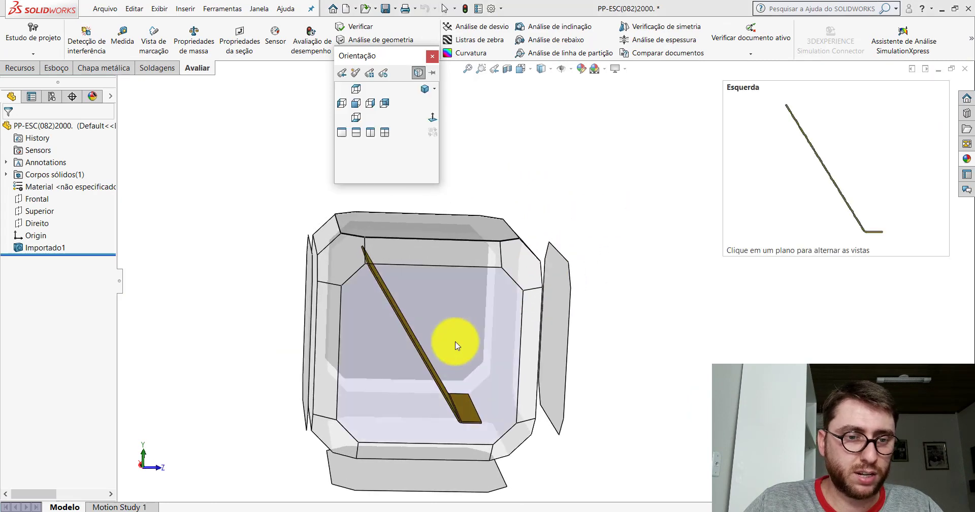
{"action": "left_click", "coordinate": [455, 345]}
{"action": "mouse_move", "coordinate": [450, 341]}
{"action": "middle_mouse_down"}
{"action": "mouse_move", "coordinate": [687, 352]}
{"action": "mouse_move", "coordinate": [601, 300]}
{"action": "mouse_move", "coordinate": [583, 274]}
{"action": "mouse_move", "coordinate": [599, 326]}
{"action": "mouse_move", "coordinate": [588, 344]}
{"action": "middle_mouse_up"}
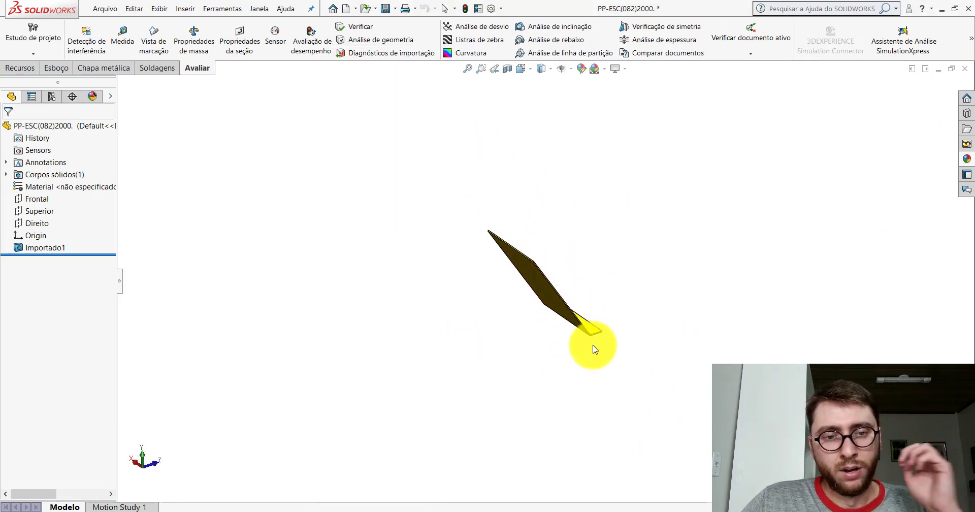
{"action": "scroll", "coordinate": [639, 265], "scroll_direction": "down", "scroll_amount": 4}
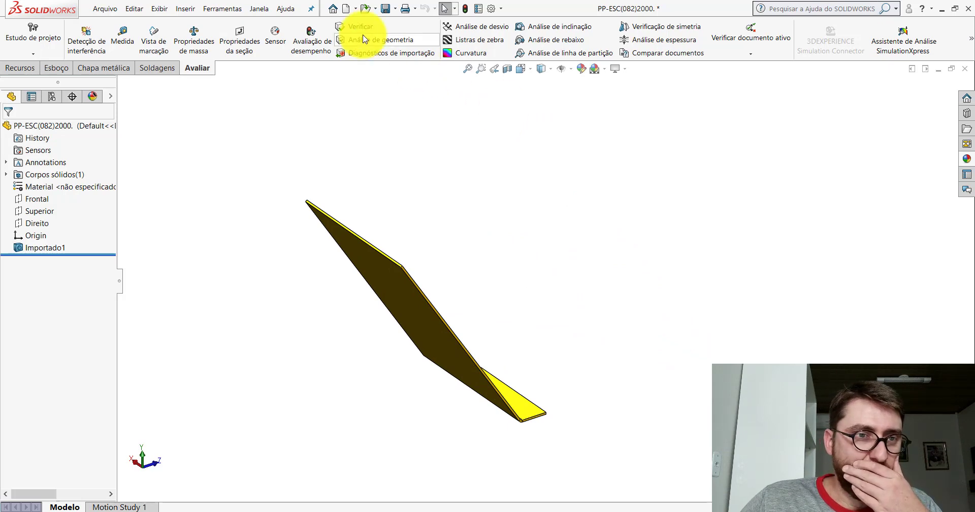
{"action": "left_click", "coordinate": [347, 9]}
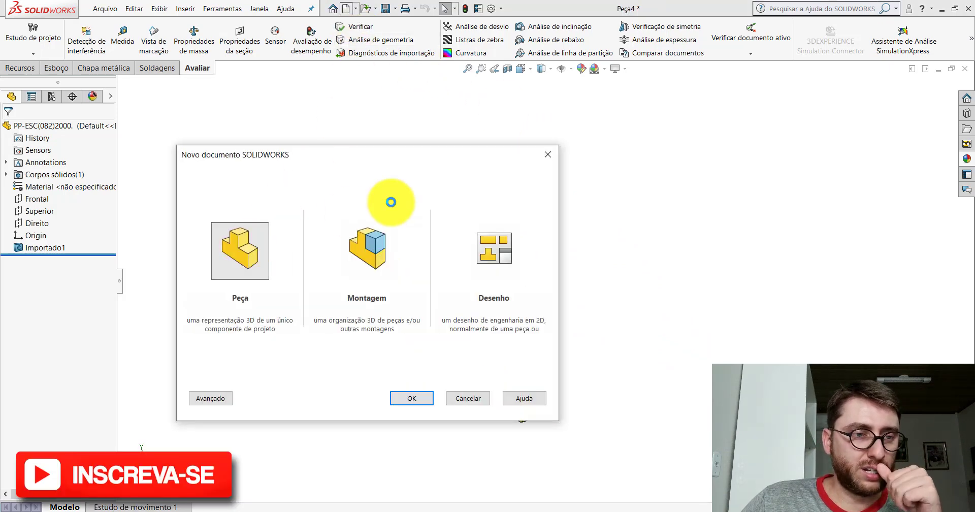
Create a new part and set it to isometric view.
{"action": "key", "text": "Return"}
{"action": "left_click", "coordinate": [531, 74]}
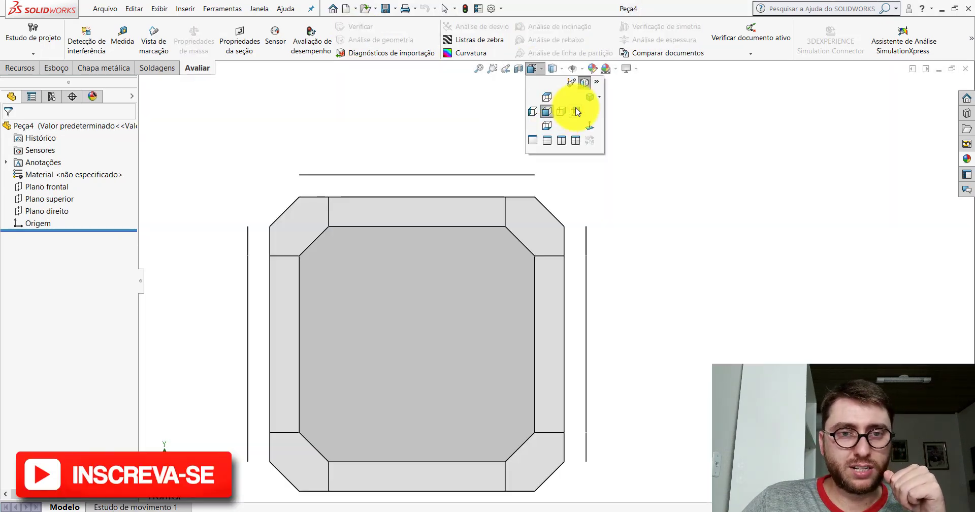
{"action": "left_click", "coordinate": [562, 109]}
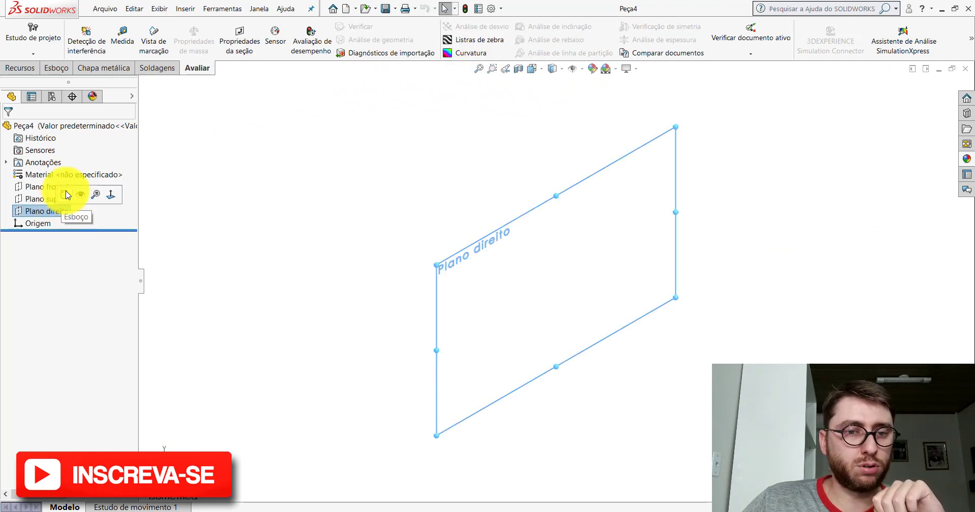
Sketch on Plano direito a horizontal line from the origin plus an up-left slanted line, then return to PP-ESC(082)2000.
{"action": "left_click", "coordinate": [66, 194]}
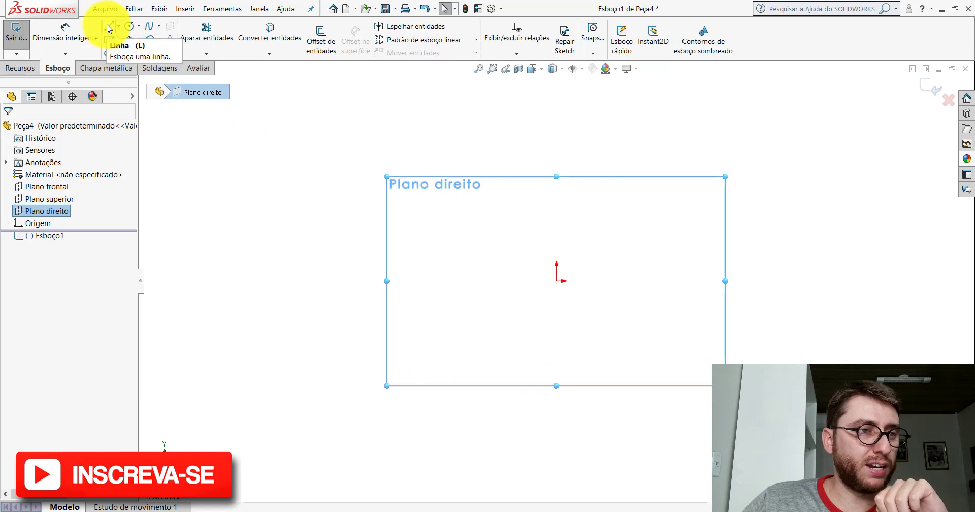
{"action": "left_click", "coordinate": [108, 29]}
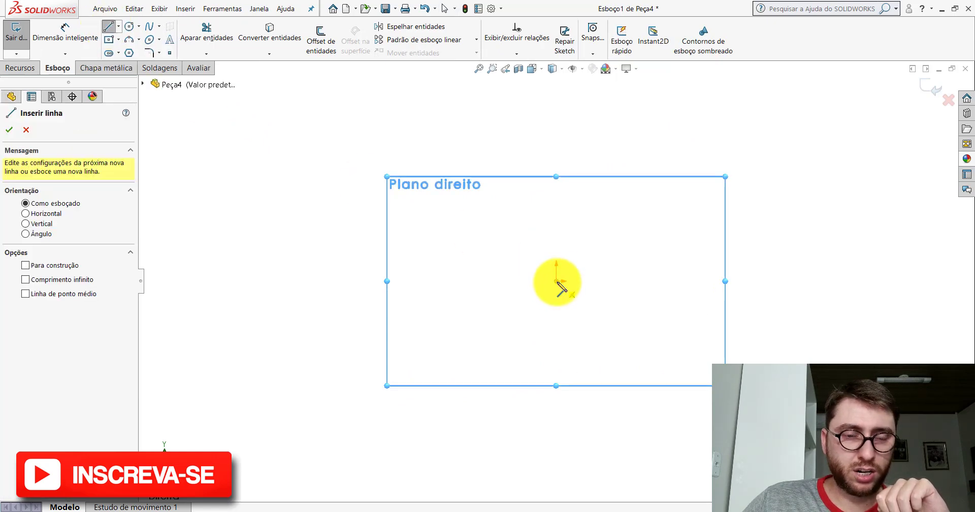
{"action": "left_click", "coordinate": [557, 281]}
{"action": "left_click", "coordinate": [457, 281]}
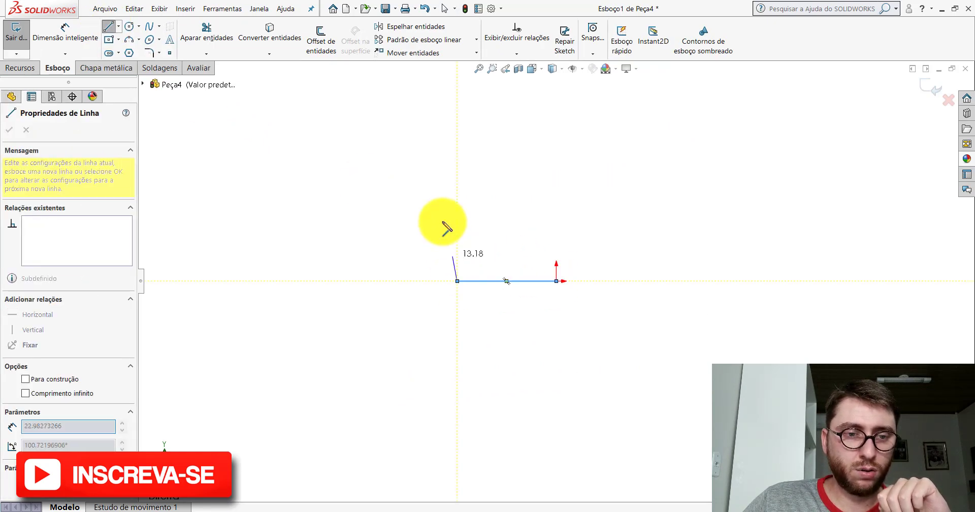
{"action": "left_click", "coordinate": [305, 92]}
{"action": "key", "text": "Escape"}
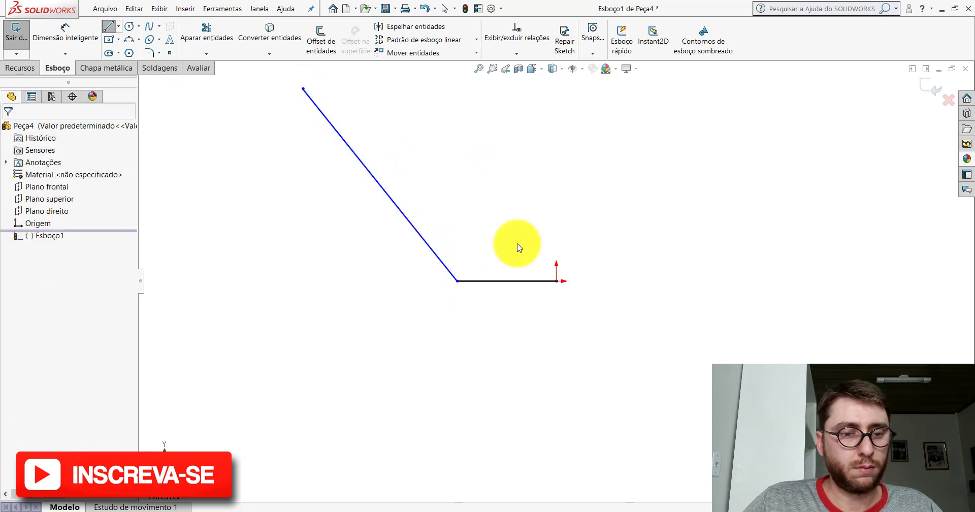
{"action": "left_click", "coordinate": [359, 477]}
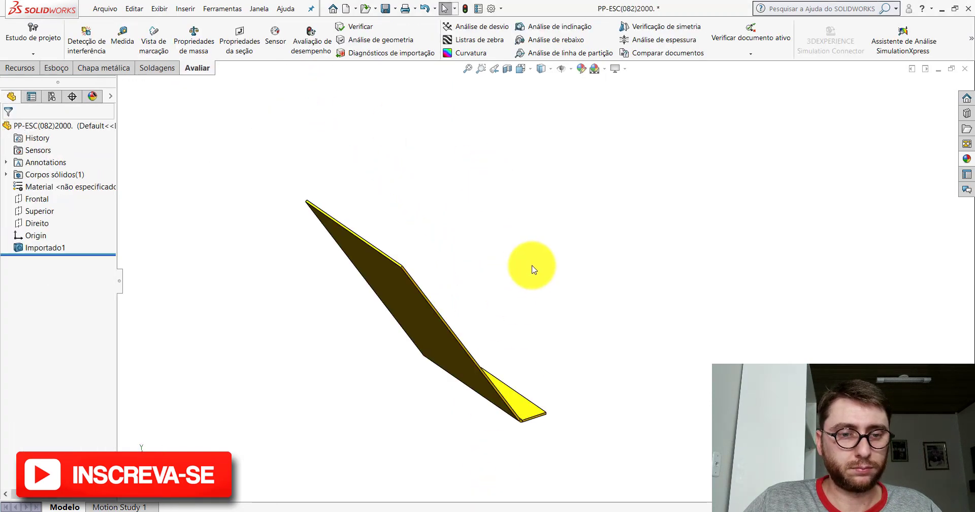
Start a sketch on the bracket's horizontal leg face in Left view, using construction centerlines.
{"action": "left_click", "coordinate": [483, 377]}
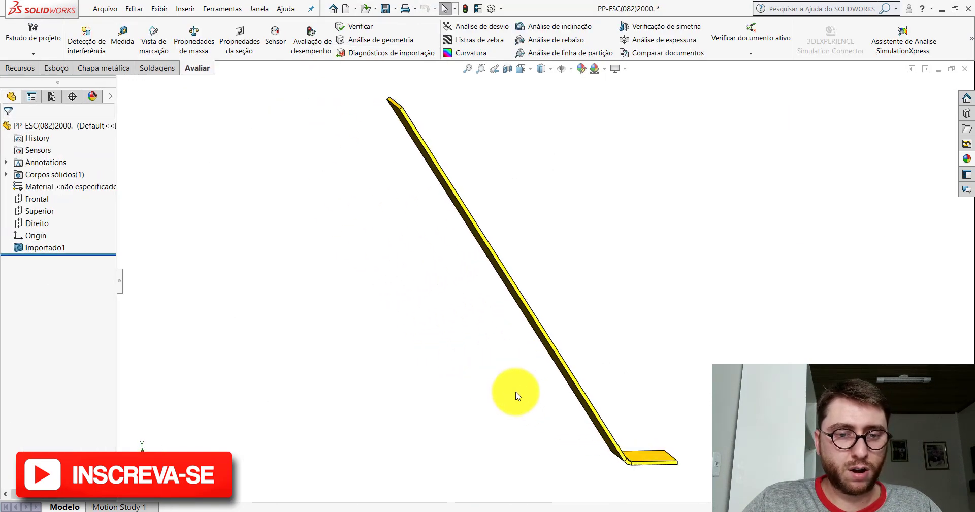
{"action": "scroll", "coordinate": [634, 437], "scroll_direction": "down", "scroll_amount": 2}
{"action": "scroll", "coordinate": [574, 421], "scroll_direction": "down", "scroll_amount": 2}
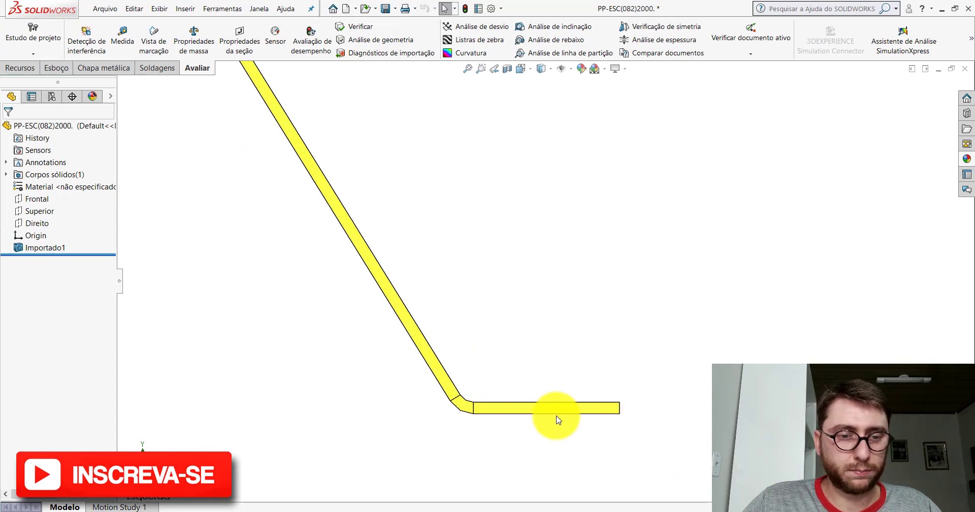
{"action": "left_click", "coordinate": [520, 408]}
{"action": "left_click", "coordinate": [565, 378]}
{"action": "left_click", "coordinate": [119, 28]}
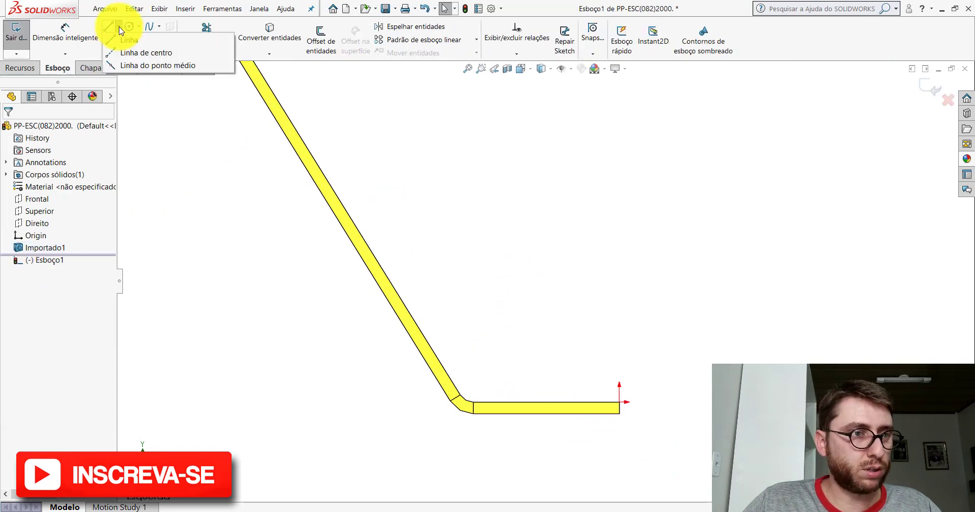
{"action": "left_click", "coordinate": [114, 52]}
Draw construction centerlines out from the bracket's bend corner.
{"action": "scroll", "coordinate": [475, 422], "scroll_direction": "down", "scroll_amount": 2}
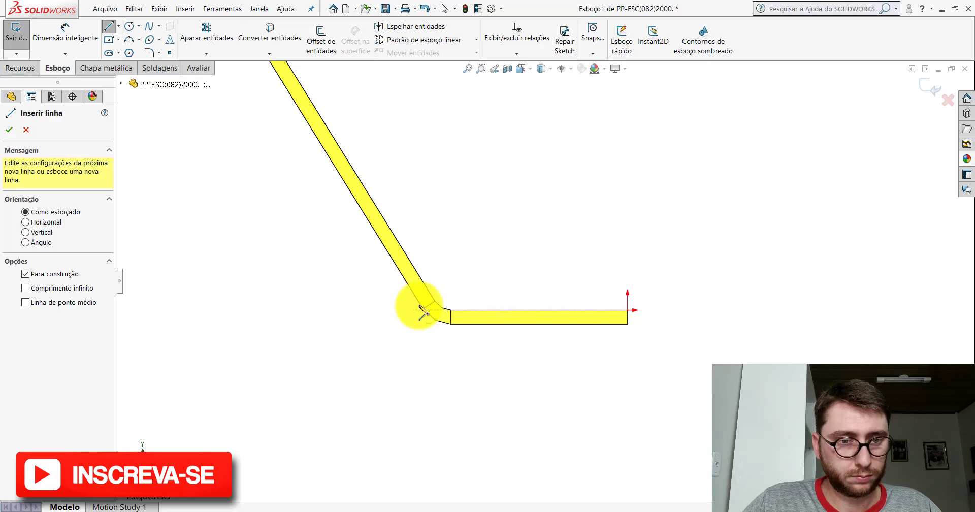
{"action": "left_click_drag", "start_coordinate": [424, 325], "coordinate": [438, 333]}
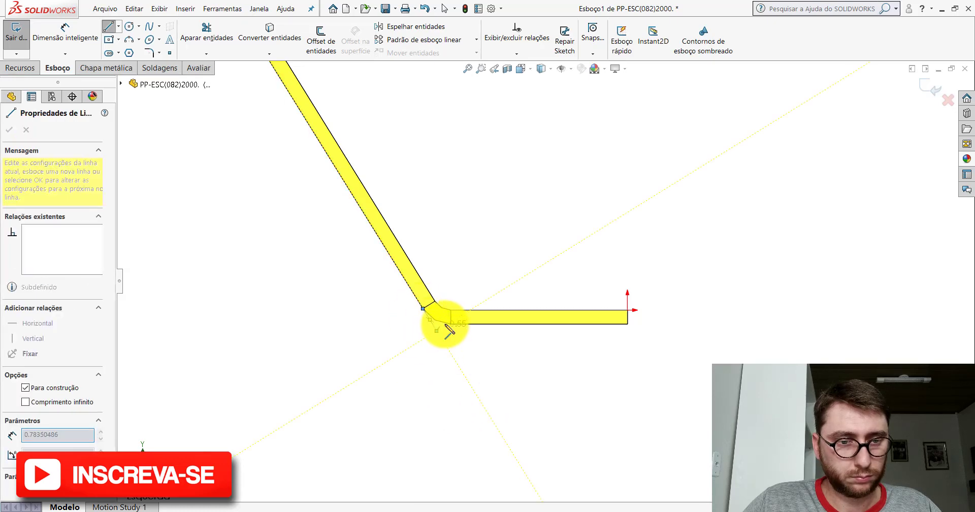
{"action": "left_click", "coordinate": [451, 323]}
{"action": "key", "text": "Escape"}
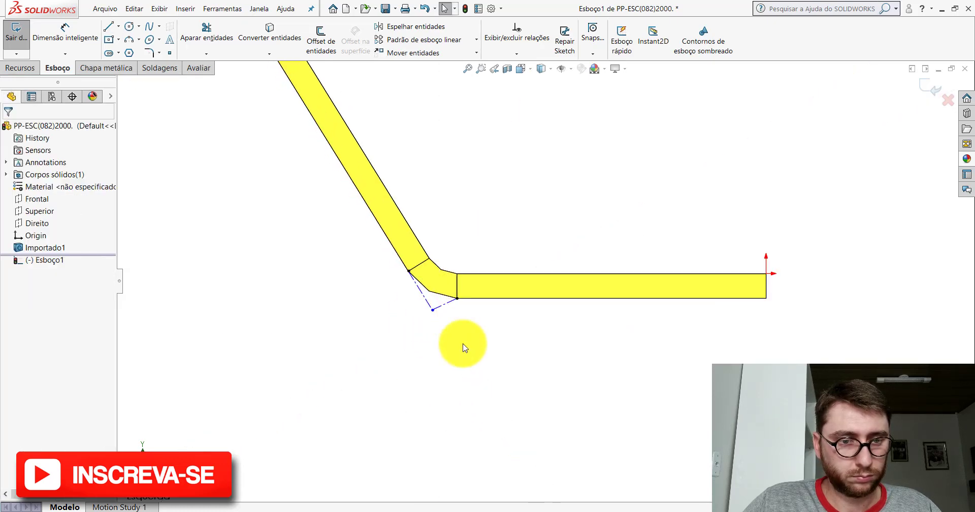
{"action": "scroll", "coordinate": [464, 343], "scroll_direction": "down", "scroll_amount": 3}
Make the horizontal and diagonal construction lines collinear with the bracket's bottom and diagonal edges.
{"action": "left_click", "coordinate": [450, 290]}
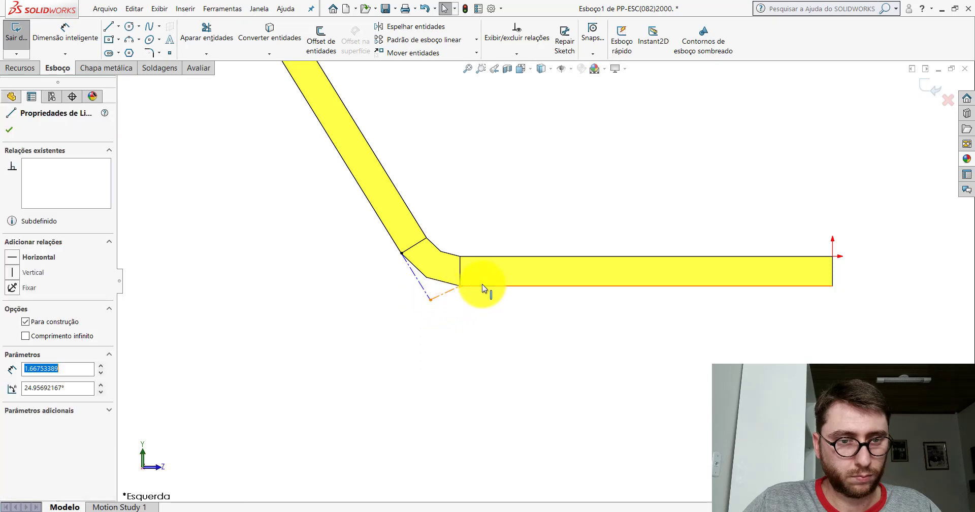
{"action": "left_click", "coordinate": [482, 285], "text": "ctrl"}
{"action": "left_click", "coordinate": [482, 283], "text": "ctrl"}
{"action": "left_click", "coordinate": [483, 286], "text": "ctrl"}
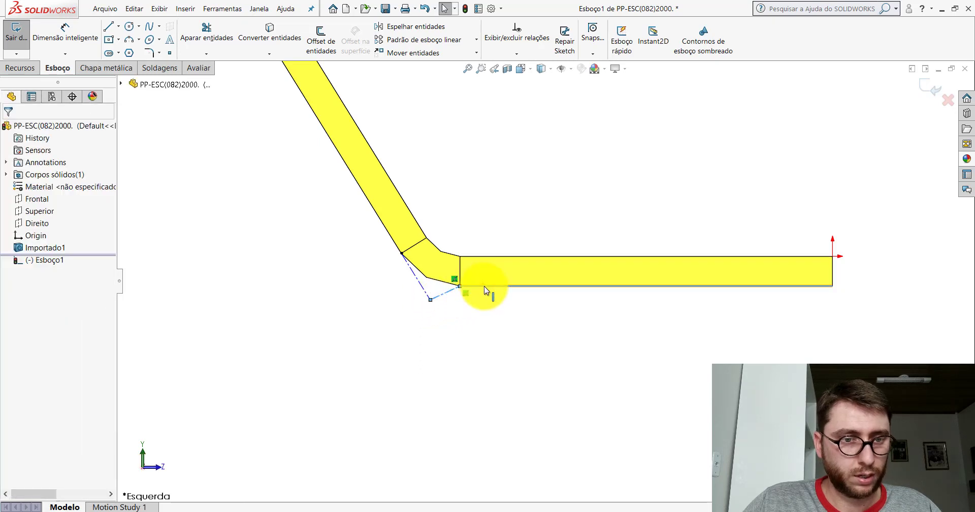
{"action": "left_click", "coordinate": [12, 309]}
{"action": "left_click", "coordinate": [381, 294]}
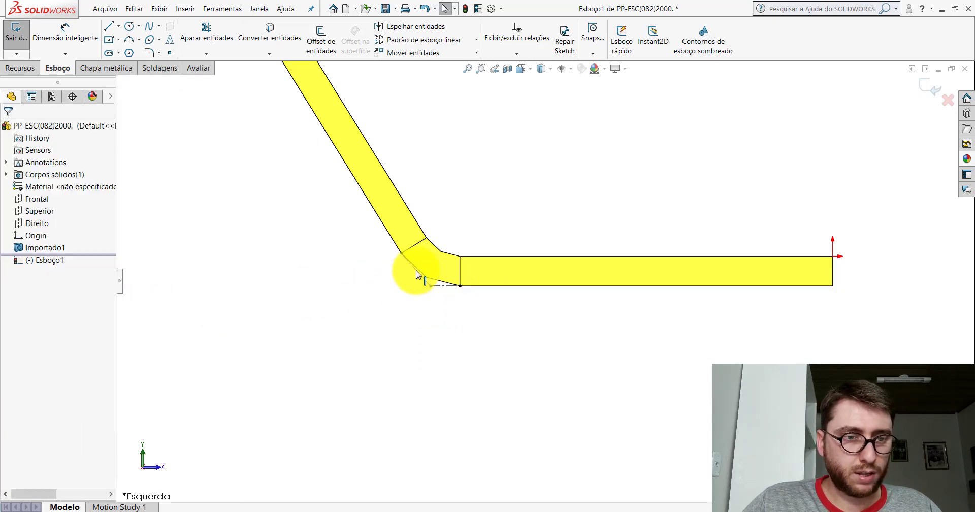
{"action": "left_click", "coordinate": [400, 254]}
{"action": "left_click", "coordinate": [392, 244], "text": "ctrl"}
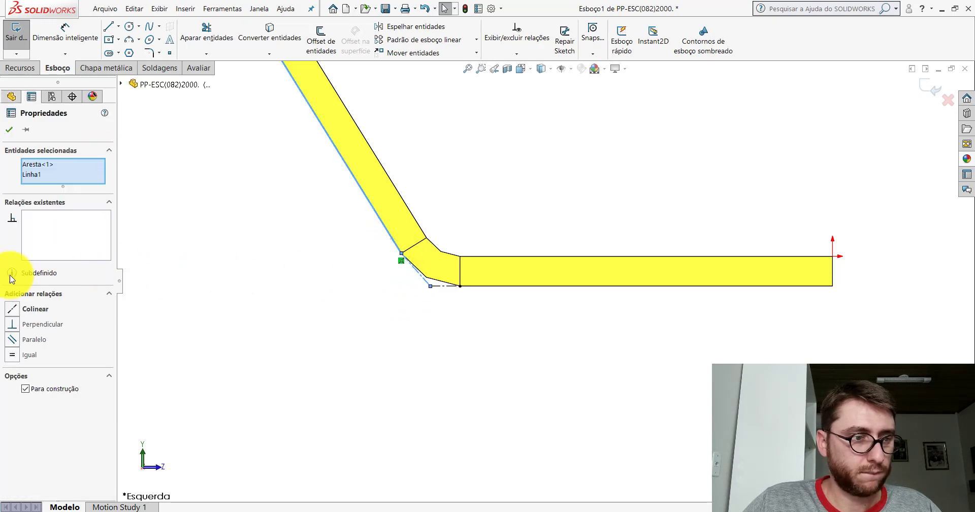
{"action": "left_click", "coordinate": [14, 307]}
{"action": "left_click", "coordinate": [270, 329]}
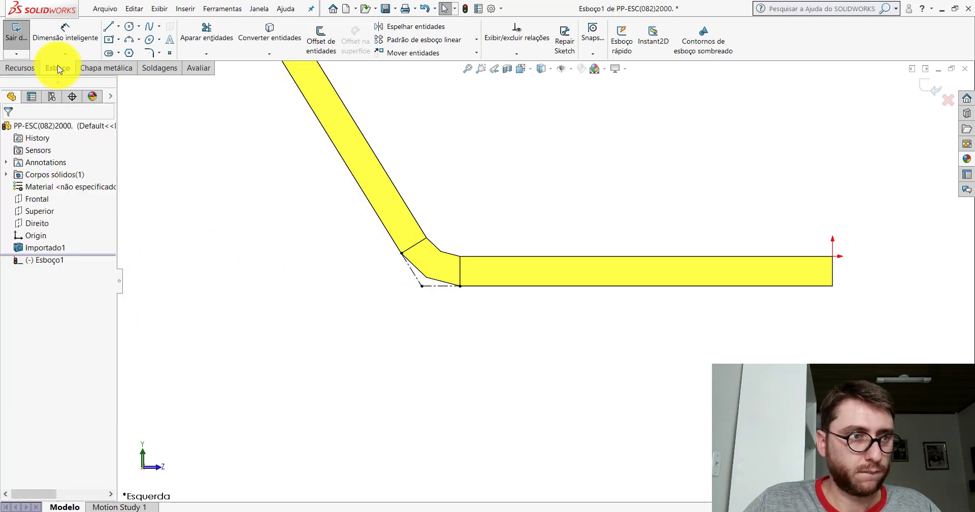
Cancel the pending Smart Dimension on the bracket and switch to the Esboço1 de Peça4 window.
{"action": "left_click", "coordinate": [47, 39]}
{"action": "left_click", "coordinate": [421, 286]}
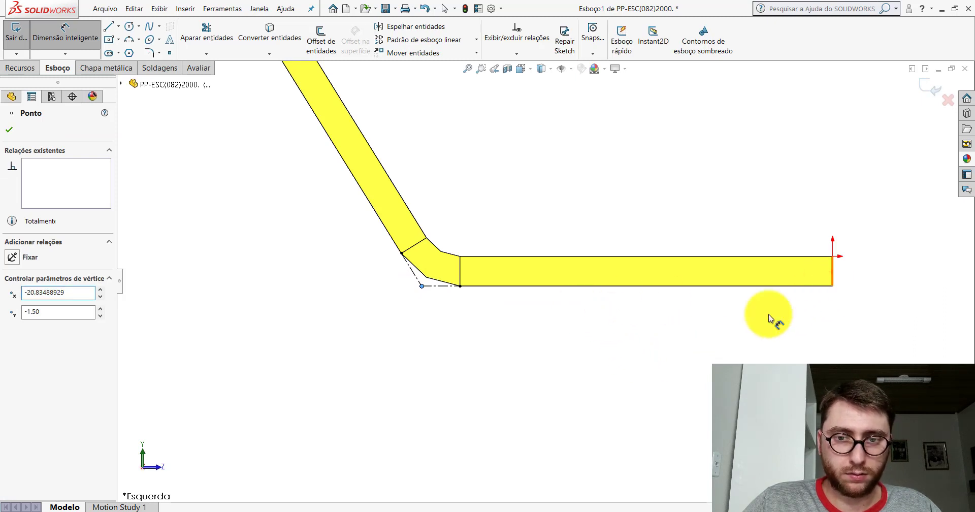
{"action": "key", "text": "Escape"}
{"action": "key", "text": "z"}
{"action": "key", "text": "Escape"}
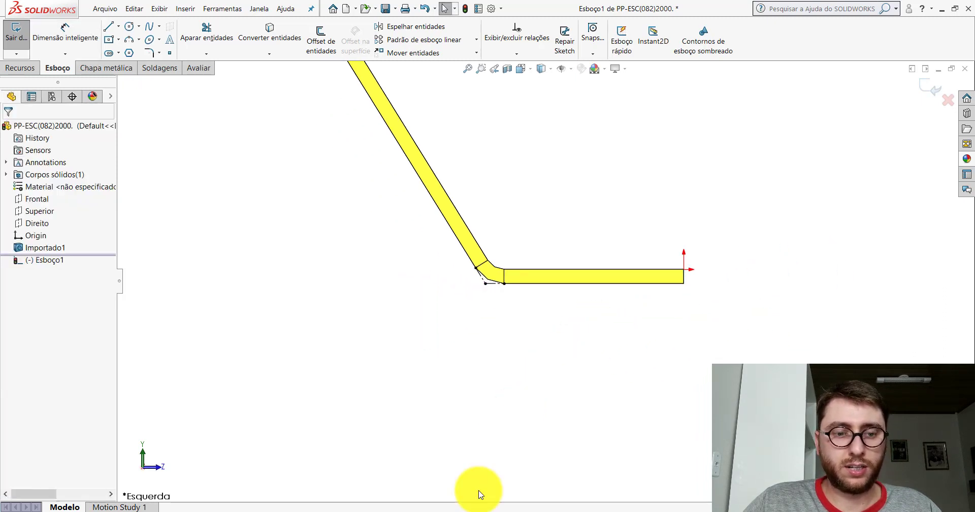
{"action": "left_click", "coordinate": [619, 484]}
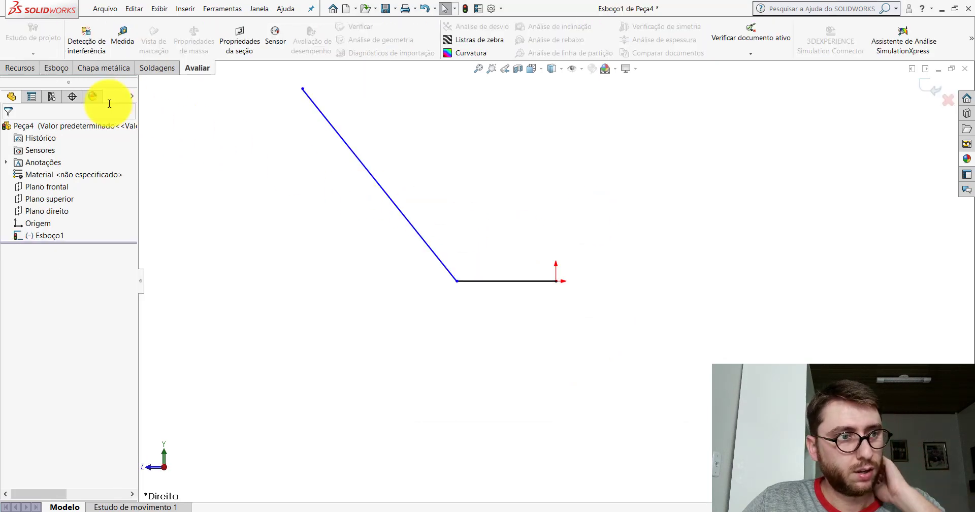
Dimension the short horizontal line of the Peça4 sketch as 20,83.
{"action": "left_click", "coordinate": [58, 43]}
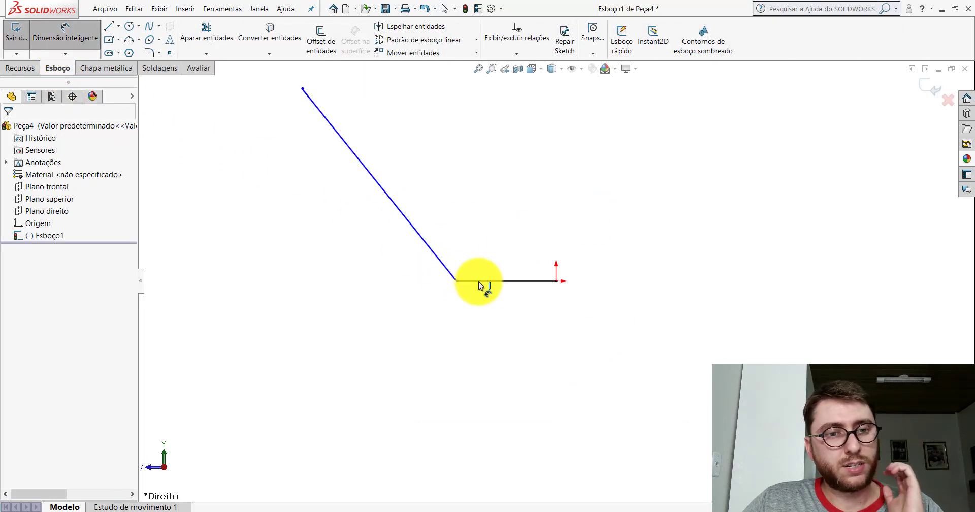
{"action": "left_click", "coordinate": [509, 281]}
{"action": "left_click", "coordinate": [510, 328]}
{"action": "type", "text": "20,83"}
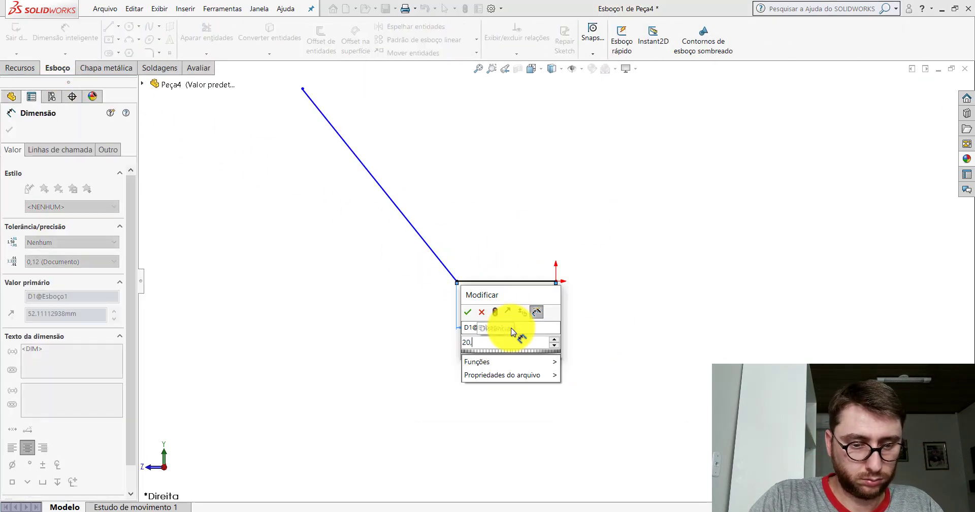
{"action": "key", "text": "Return"}
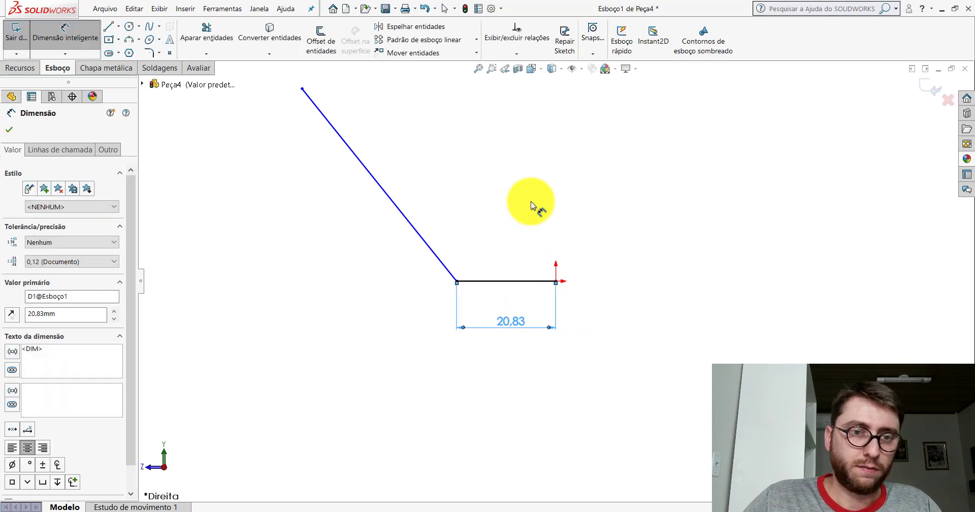
Measure the slanted edge length on the PP-ESC(082)2000 bracket sketch, then return to Peça4.
{"action": "left_click", "coordinate": [531, 203]}
{"action": "left_click", "coordinate": [484, 478]}
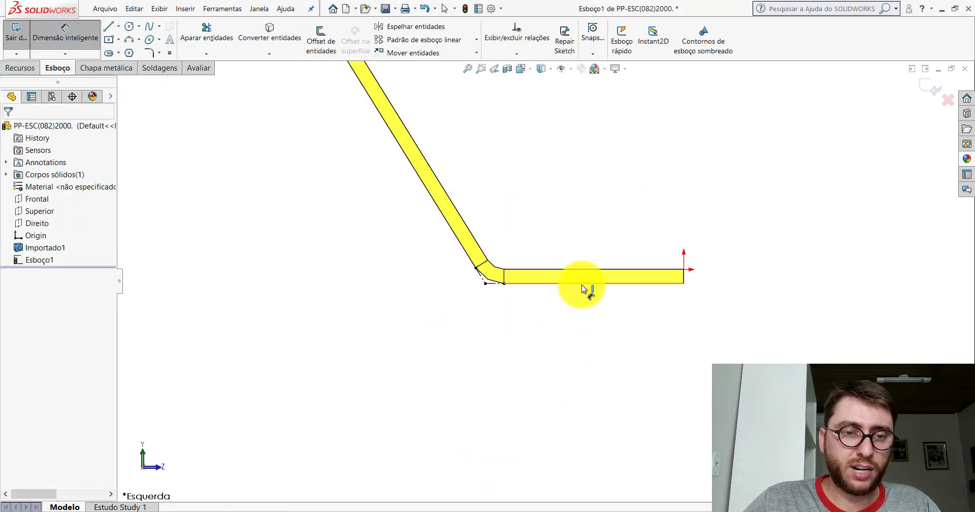
{"action": "left_click", "coordinate": [65, 33]}
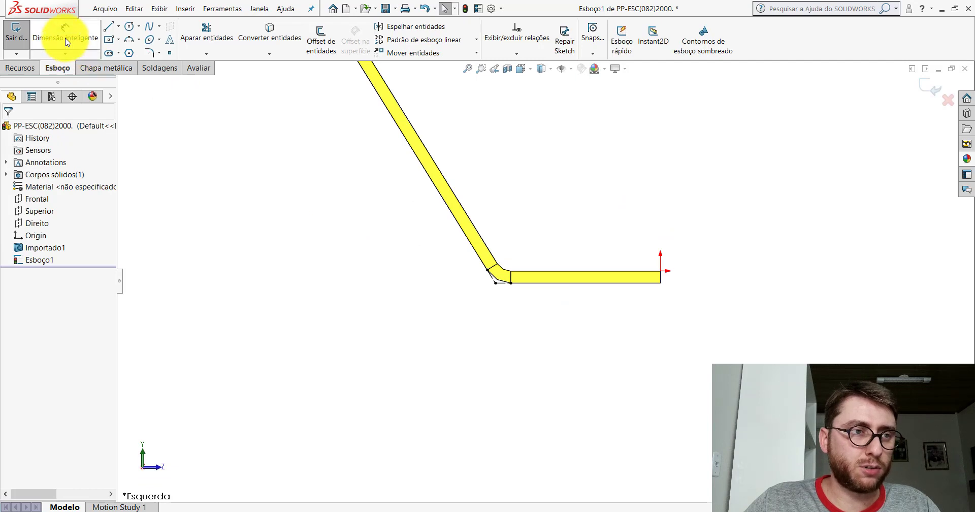
{"action": "scroll", "coordinate": [495, 285], "scroll_direction": "down", "scroll_amount": 3}
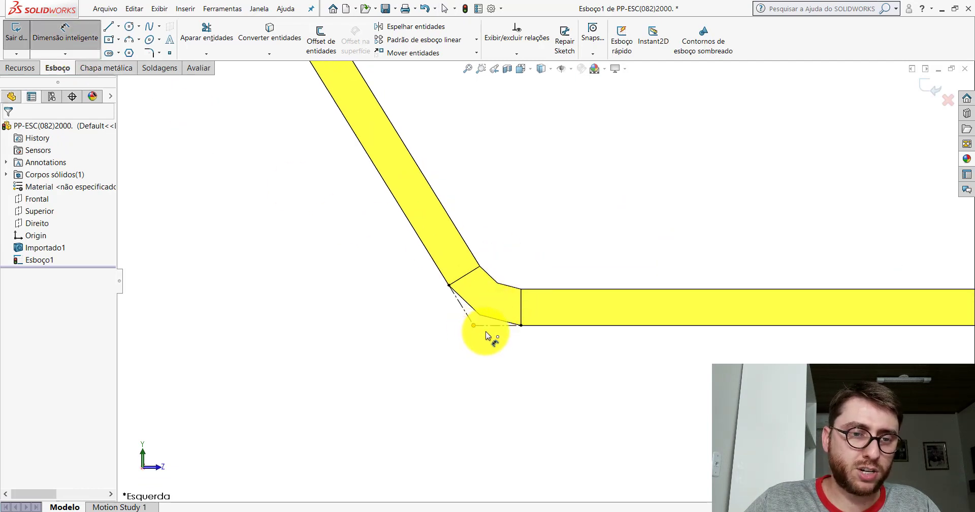
{"action": "left_click", "coordinate": [485, 331]}
{"action": "scroll", "coordinate": [486, 331], "scroll_direction": "up", "scroll_amount": 3}
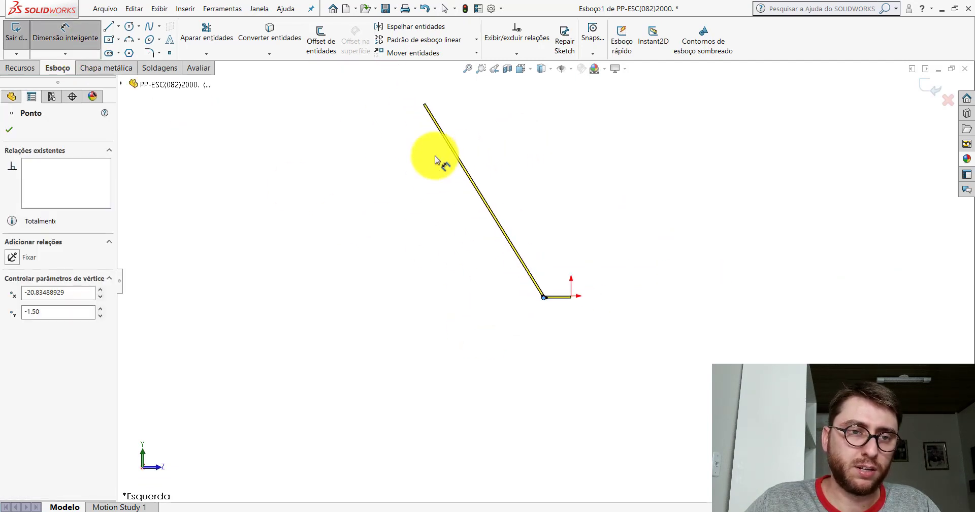
{"action": "scroll", "coordinate": [435, 155], "scroll_direction": "down", "scroll_amount": 3}
{"action": "scroll", "coordinate": [396, 127], "scroll_direction": "down", "scroll_amount": 2}
{"action": "left_click", "coordinate": [367, 115]}
{"action": "scroll", "coordinate": [443, 200], "scroll_direction": "up", "scroll_amount": 3}
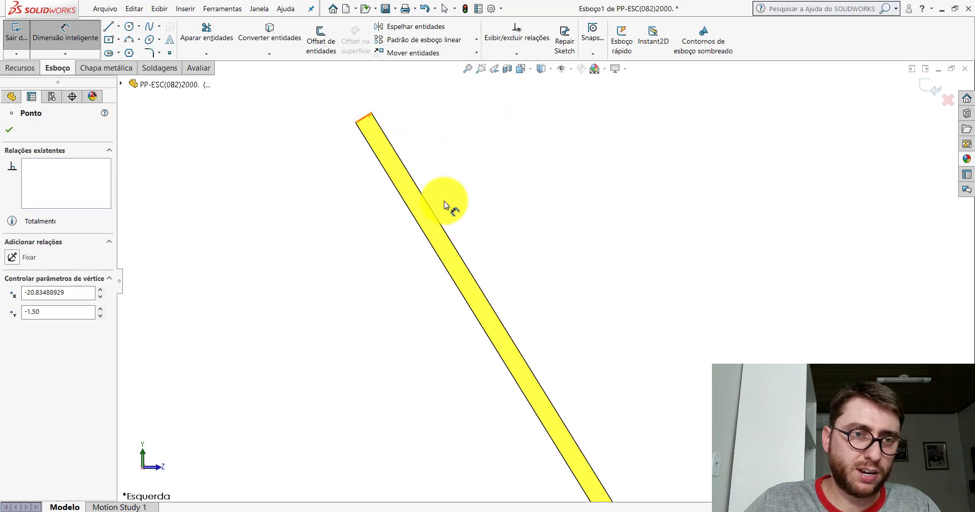
{"action": "scroll", "coordinate": [508, 264], "scroll_direction": "up", "scroll_amount": 3}
{"action": "scroll", "coordinate": [562, 327], "scroll_direction": "up", "scroll_amount": 2}
{"action": "scroll", "coordinate": [593, 331], "scroll_direction": "down", "scroll_amount": 3}
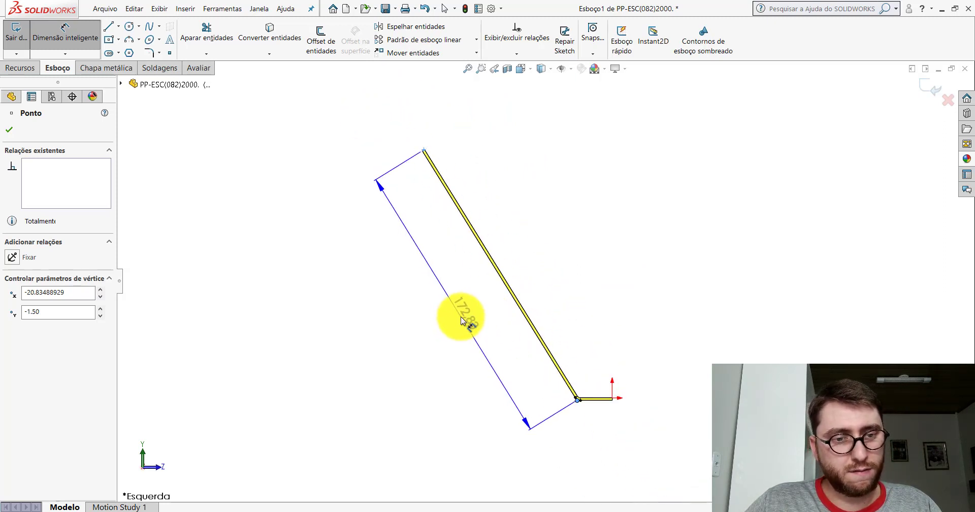
{"action": "key", "text": "Escape"}
{"action": "key", "text": "Escape"}
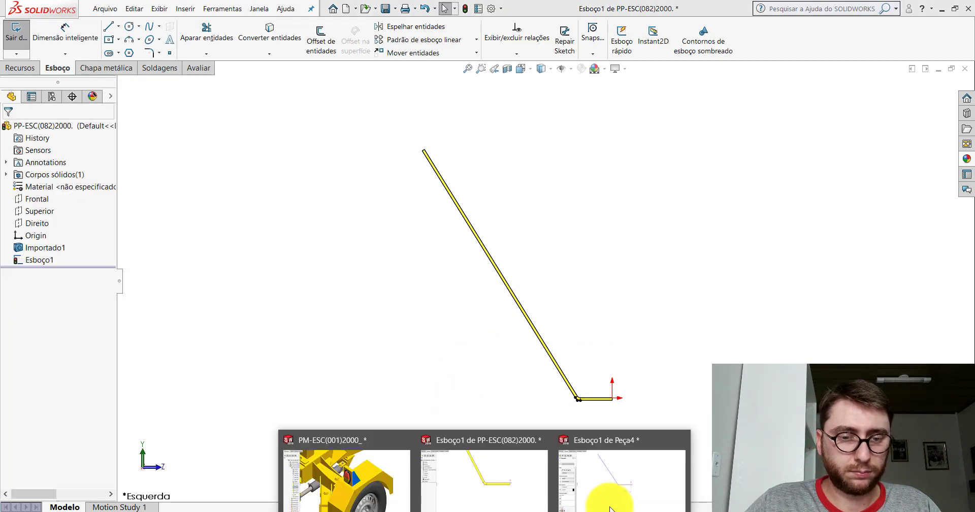
{"action": "left_click", "coordinate": [609, 485]}
Dimension the Peça4 sketch's slanted line as 172,83.
{"action": "left_click", "coordinate": [60, 45]}
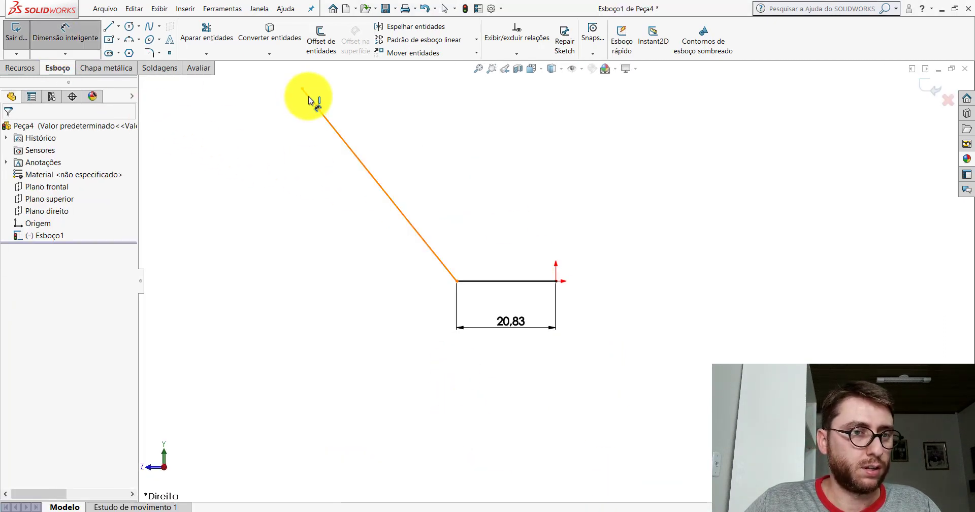
{"action": "left_click", "coordinate": [312, 103]}
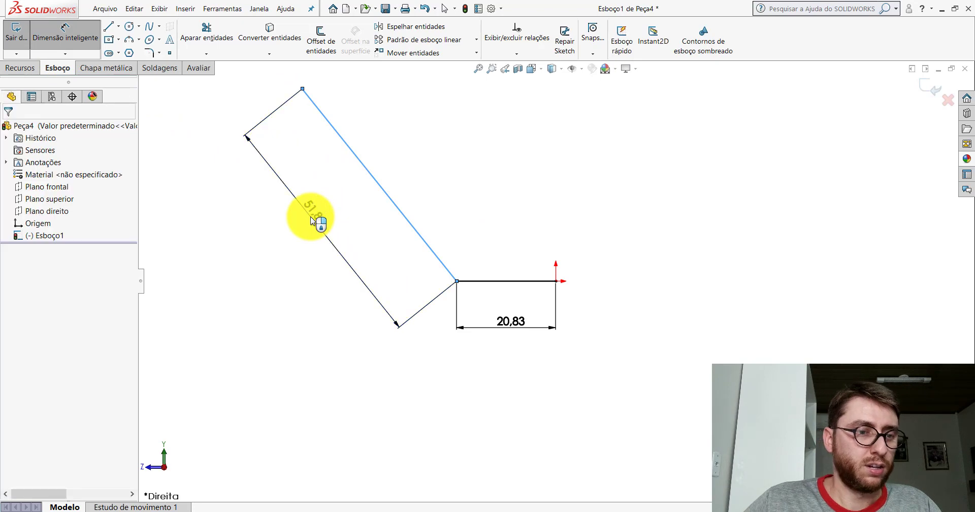
{"action": "left_click", "coordinate": [315, 220]}
{"action": "type", "text": "172,83"}
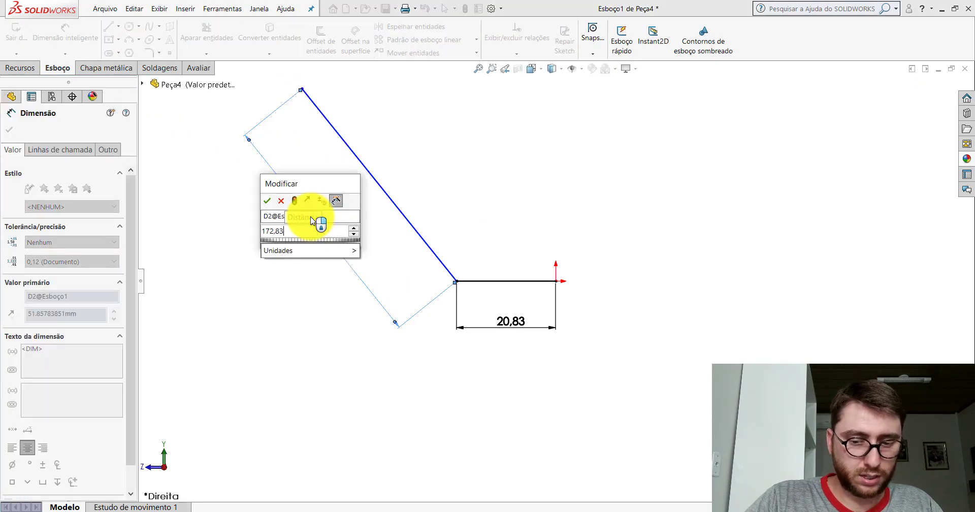
{"action": "key", "text": "Return"}
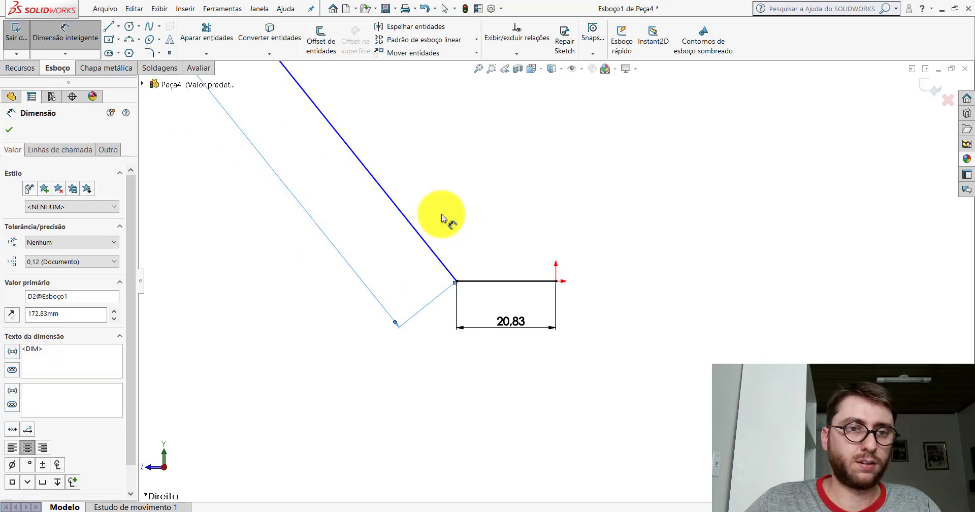
{"action": "key", "text": "Escape"}
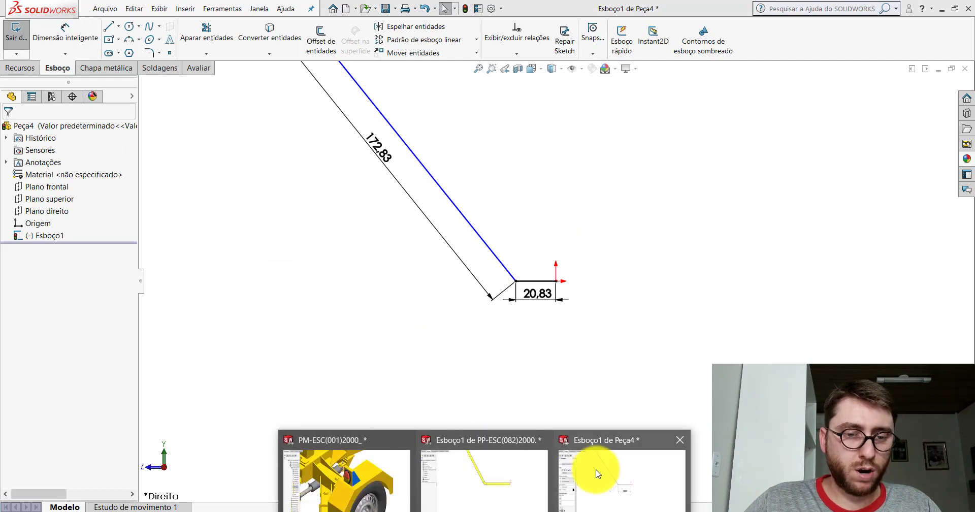
Measure the angle between the horizontal reference line and slanted edge on the PP-ESC(082)2000 sketch.
{"action": "left_click", "coordinate": [482, 467]}
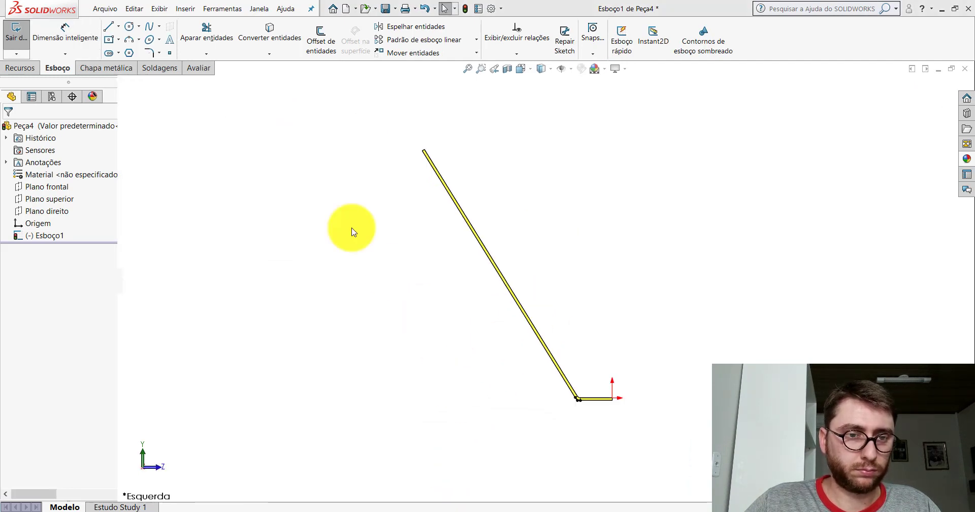
{"action": "left_click", "coordinate": [81, 48]}
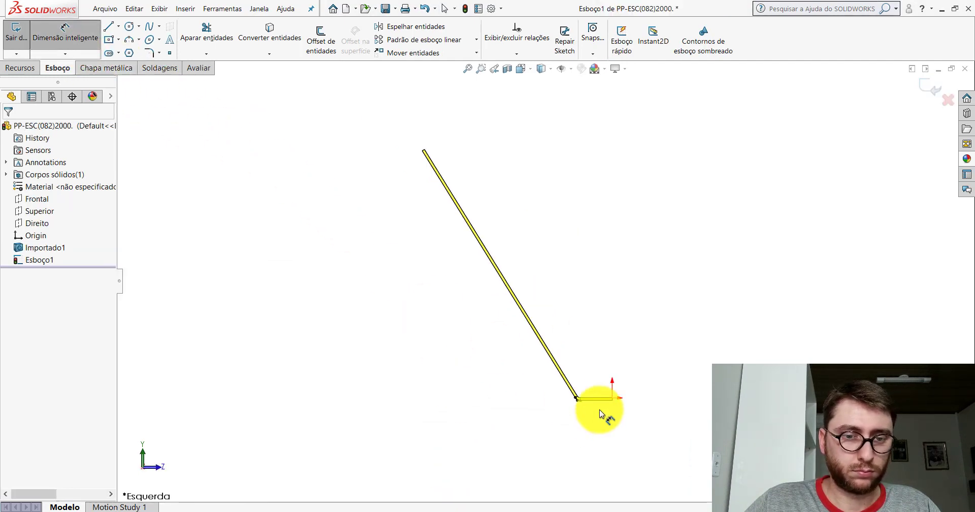
{"action": "scroll", "coordinate": [599, 410], "scroll_direction": "down", "scroll_amount": 8}
{"action": "scroll", "coordinate": [538, 355], "scroll_direction": "down", "scroll_amount": 2}
{"action": "scroll", "coordinate": [544, 331], "scroll_direction": "down", "scroll_amount": 4}
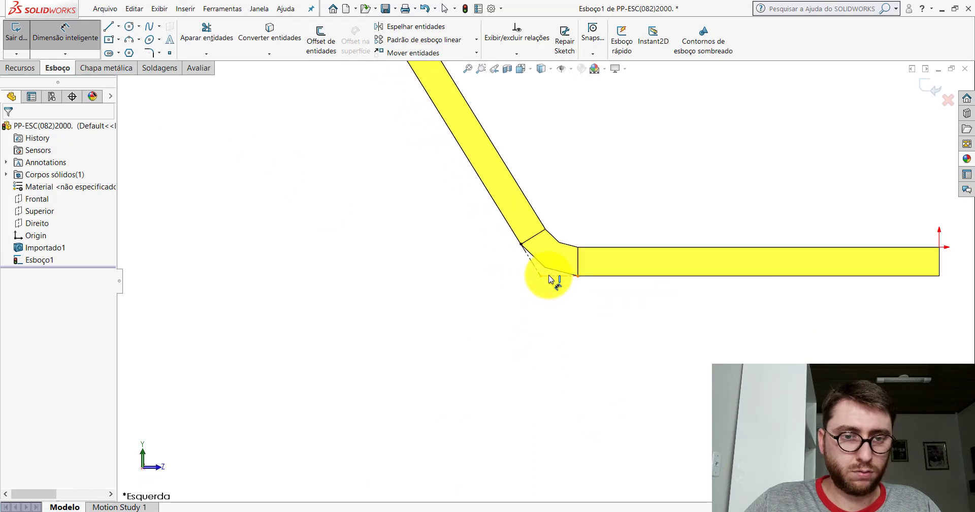
{"action": "left_click", "coordinate": [549, 277]}
{"action": "left_click", "coordinate": [512, 239]}
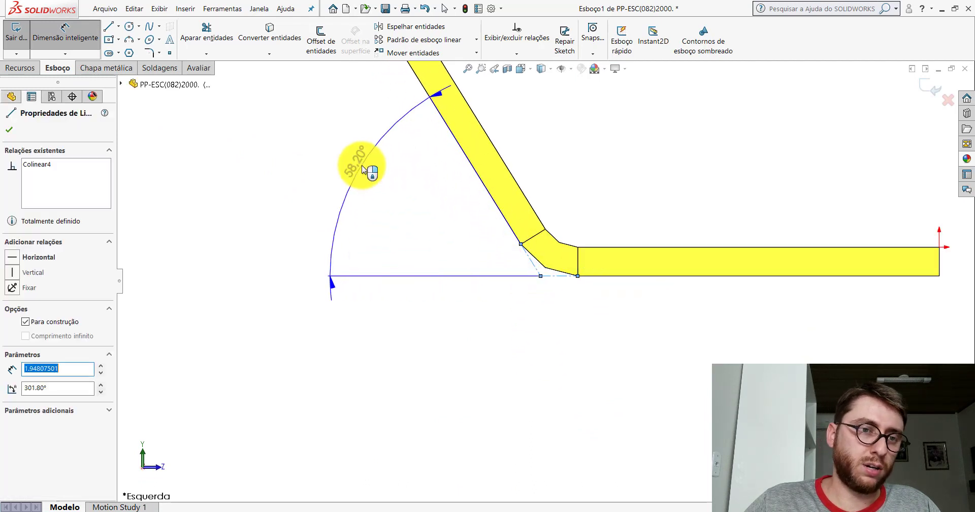
{"action": "key", "text": "Escape"}
{"action": "key", "text": "Escape"}
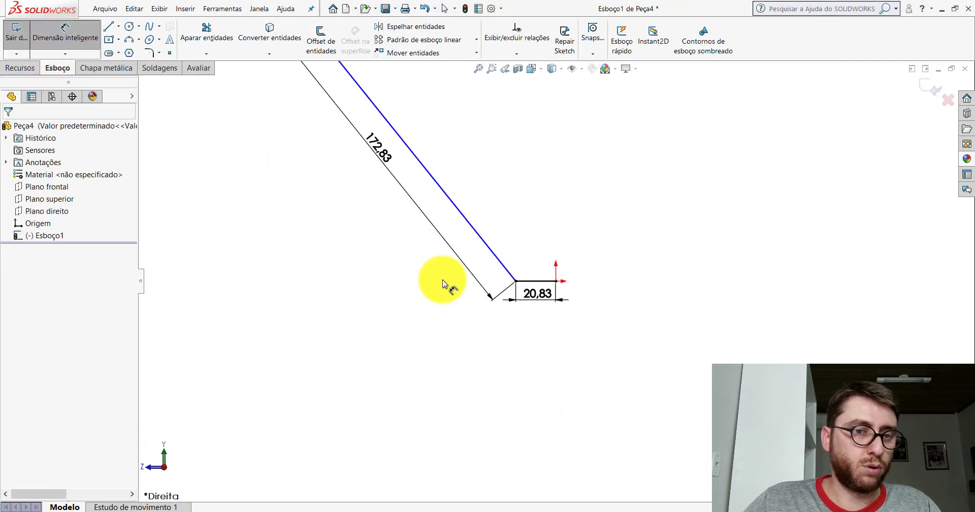
Dimension the angle between the horizontal and slanted lines as 58,2°, then return to the bracket sketch.
{"action": "scroll", "coordinate": [515, 275], "scroll_direction": "down", "scroll_amount": 4}
{"action": "left_click", "coordinate": [534, 288]}
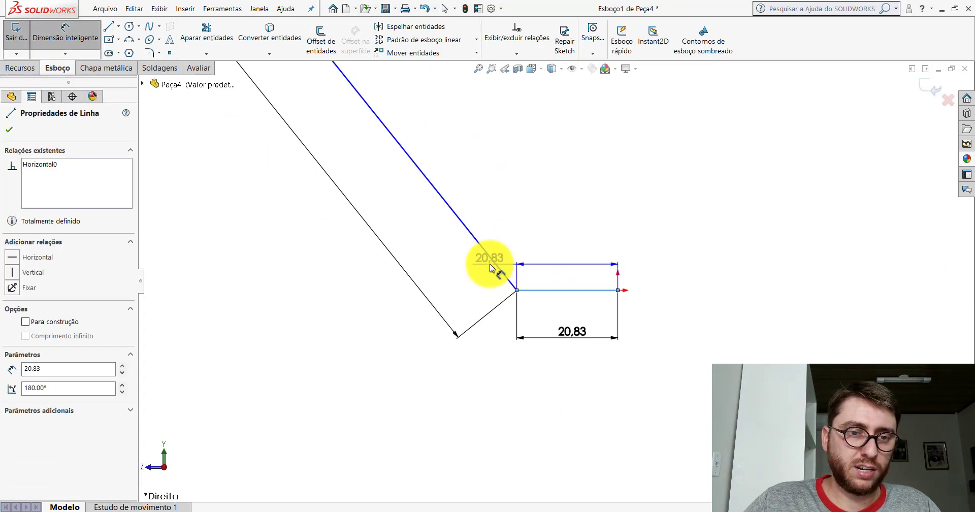
{"action": "left_click", "coordinate": [514, 269]}
{"action": "scroll", "coordinate": [508, 266], "scroll_direction": "up", "scroll_amount": 4}
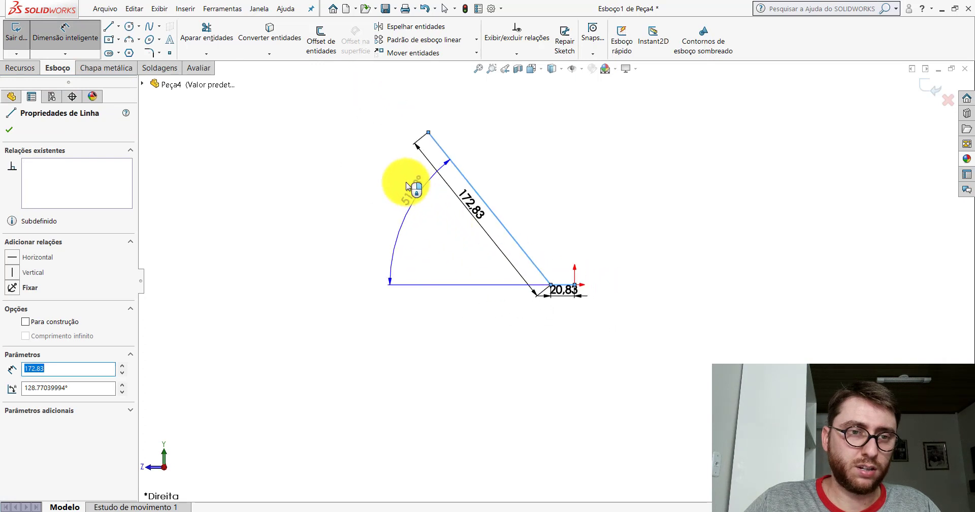
{"action": "left_click", "coordinate": [326, 176]}
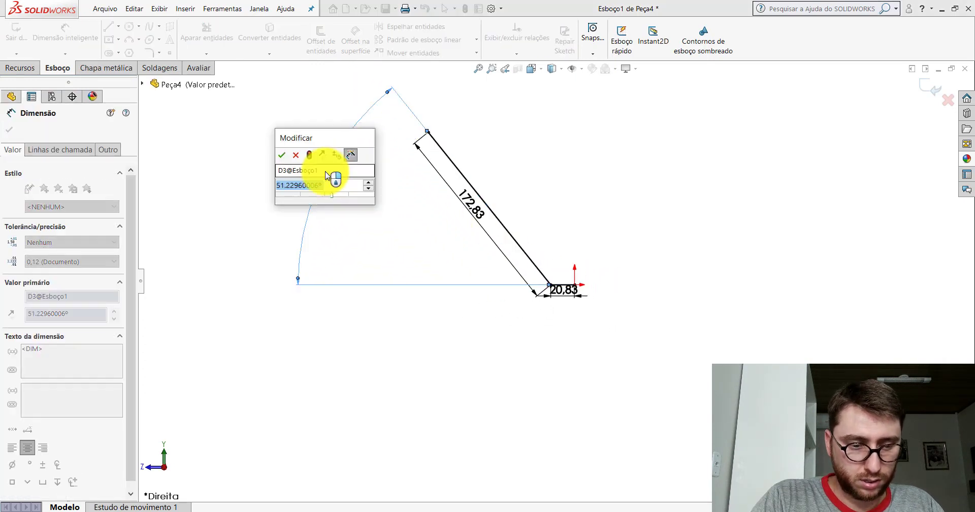
{"action": "type", "text": "2"}
{"action": "key", "text": "Return"}
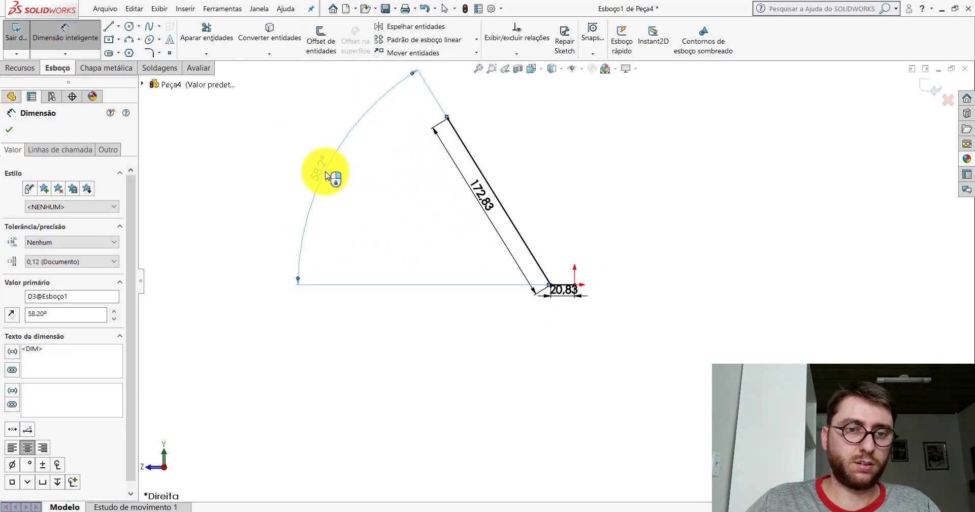
{"action": "key", "text": "Escape"}
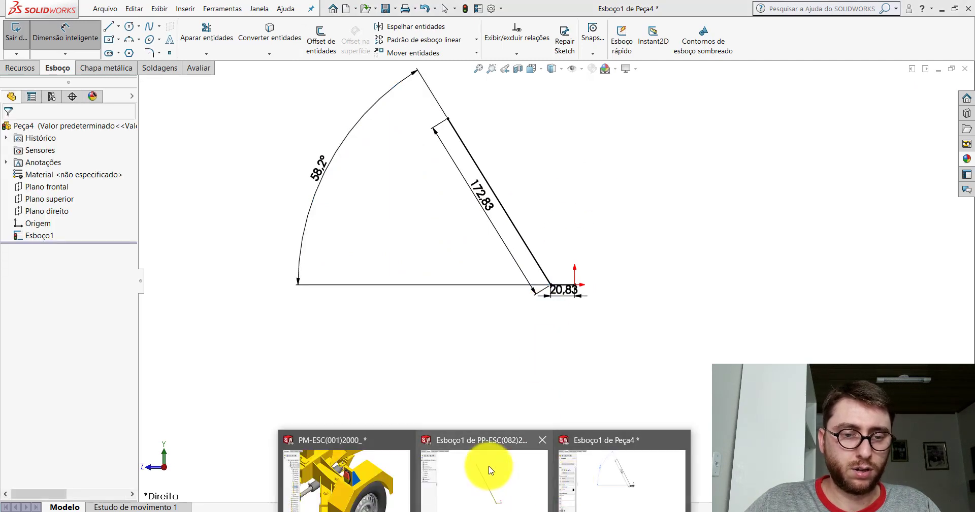
{"action": "left_click", "coordinate": [496, 463]}
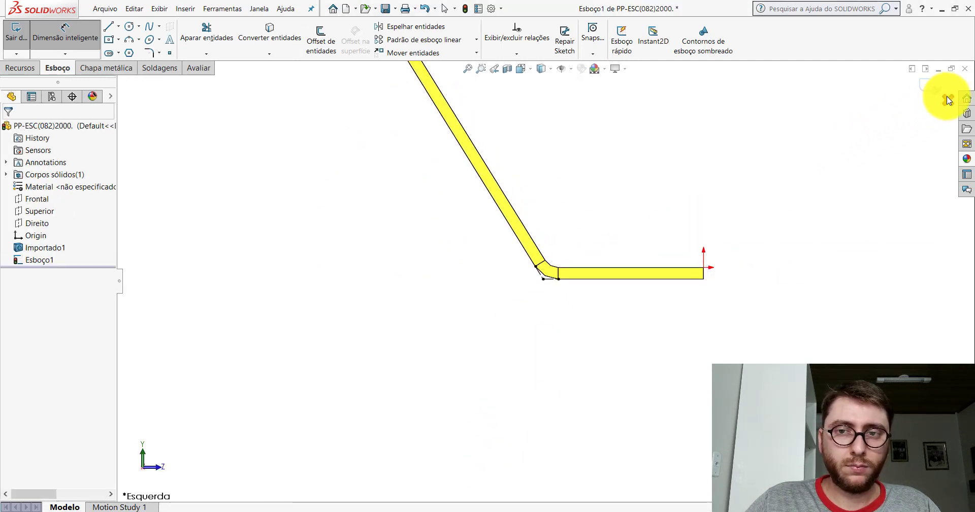
Exit the bracket sketch, discarding its changes.
{"action": "left_click", "coordinate": [948, 100]}
{"action": "left_click", "coordinate": [566, 280]}
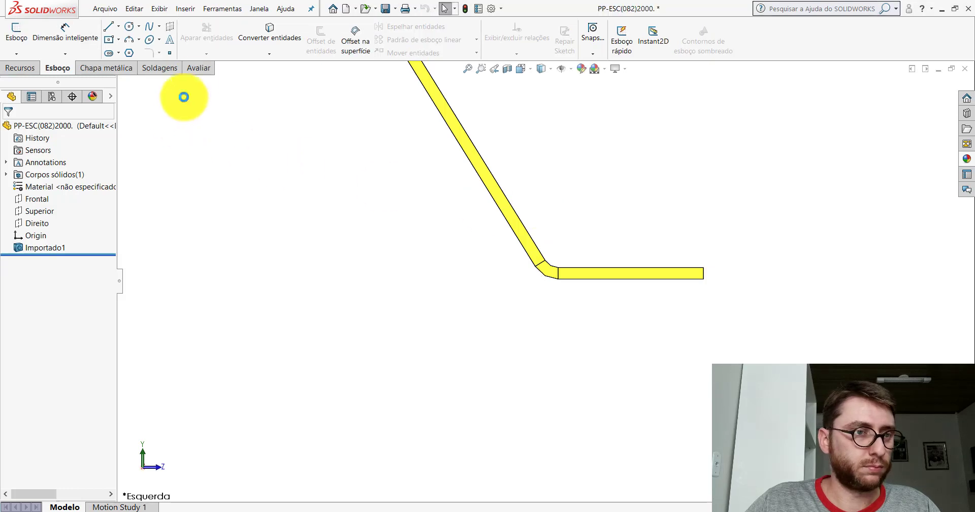
{"action": "left_click", "coordinate": [189, 68]}
Measure the old bracket's 2 mm bend radius and 1.5 mm sheet thickness.
{"action": "left_click", "coordinate": [128, 44]}
{"action": "middle_click_drag", "start_coordinate": [529, 196], "coordinate": [516, 263]}
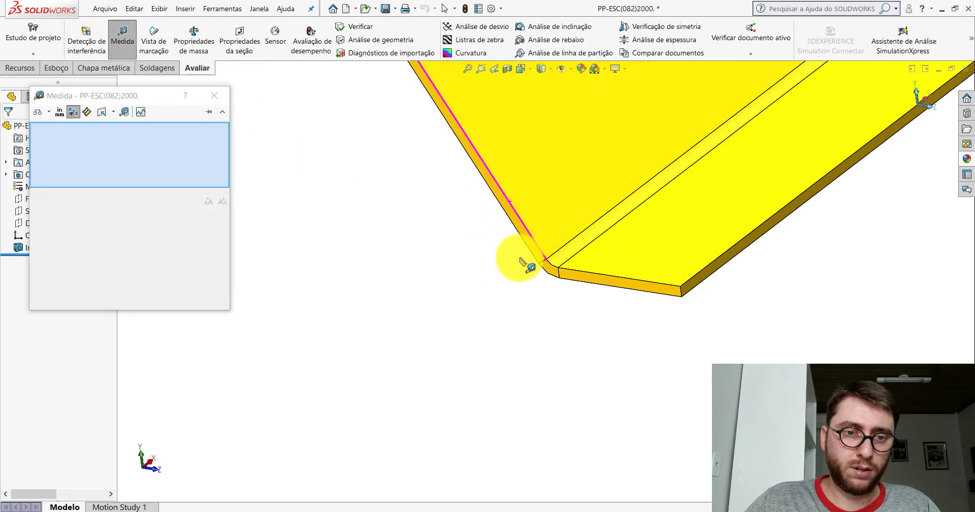
{"action": "left_click", "coordinate": [567, 262]}
{"action": "scroll", "coordinate": [566, 263], "scroll_direction": "up", "scroll_amount": 2}
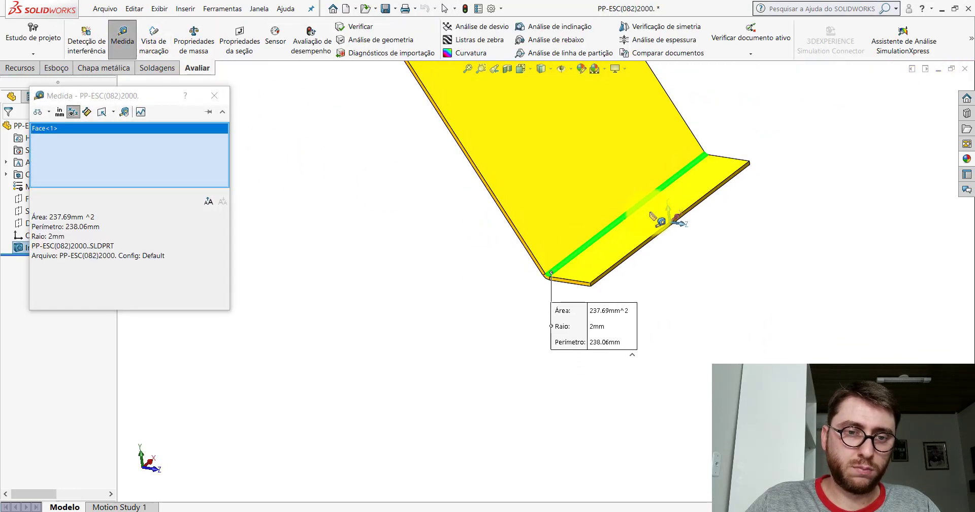
{"action": "left_click", "coordinate": [664, 334]}
{"action": "scroll", "coordinate": [533, 347], "scroll_direction": "down", "scroll_amount": 4}
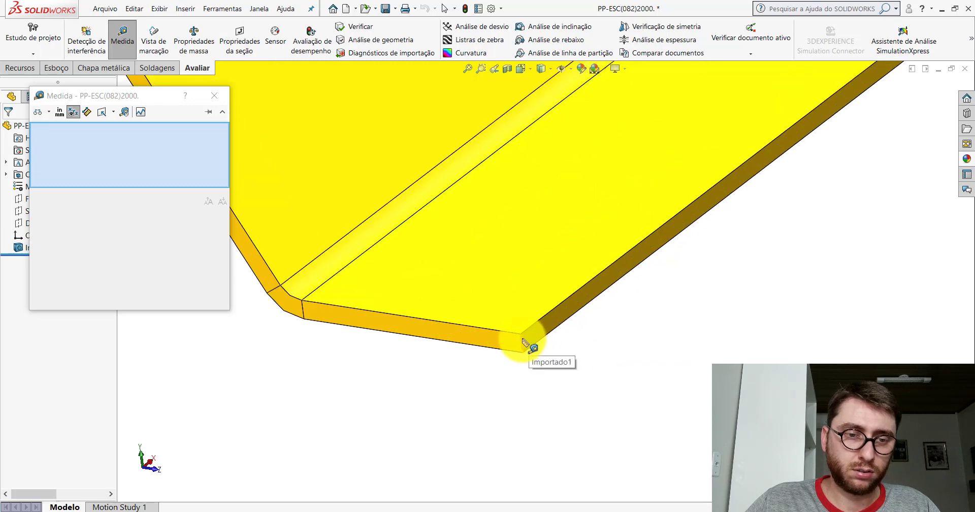
{"action": "left_click", "coordinate": [524, 340]}
{"action": "scroll", "coordinate": [523, 339], "scroll_direction": "up", "scroll_amount": 3}
{"action": "scroll", "coordinate": [521, 336], "scroll_direction": "up", "scroll_amount": 3}
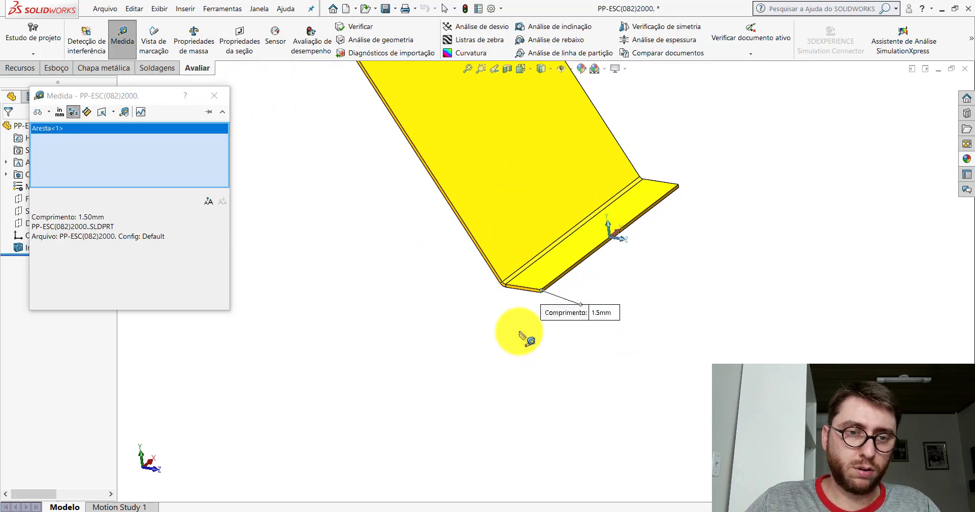
{"action": "left_click", "coordinate": [492, 307]}
{"action": "key", "text": "Escape"}
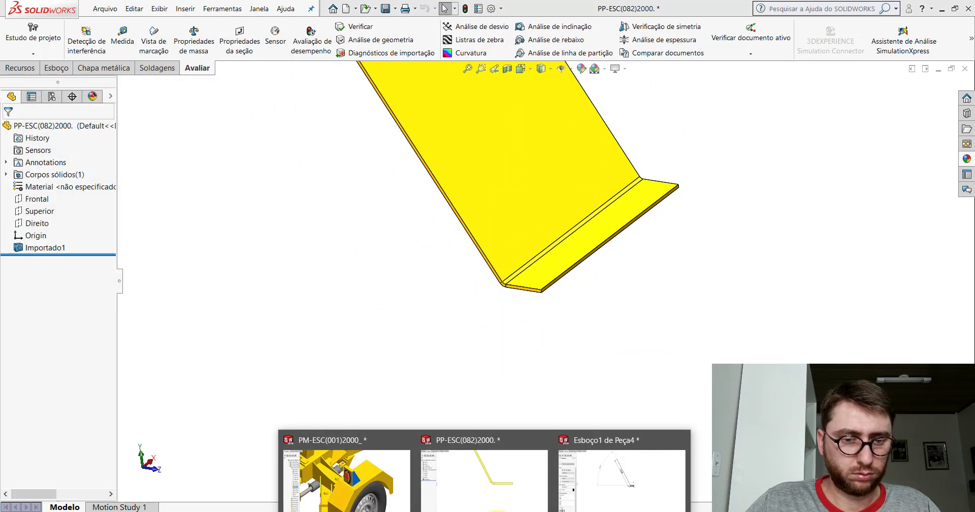
Measure the 117 mm bend edge length, then return to the Peça4 sketch.
{"action": "left_click", "coordinate": [122, 37]}
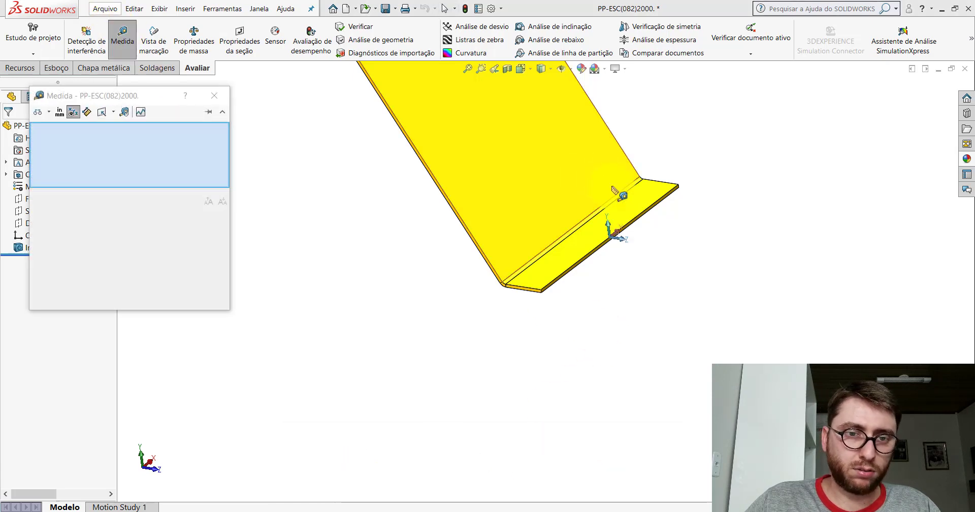
{"action": "left_click", "coordinate": [617, 199]}
{"action": "middle_click_drag", "start_coordinate": [620, 202], "coordinate": [577, 246]}
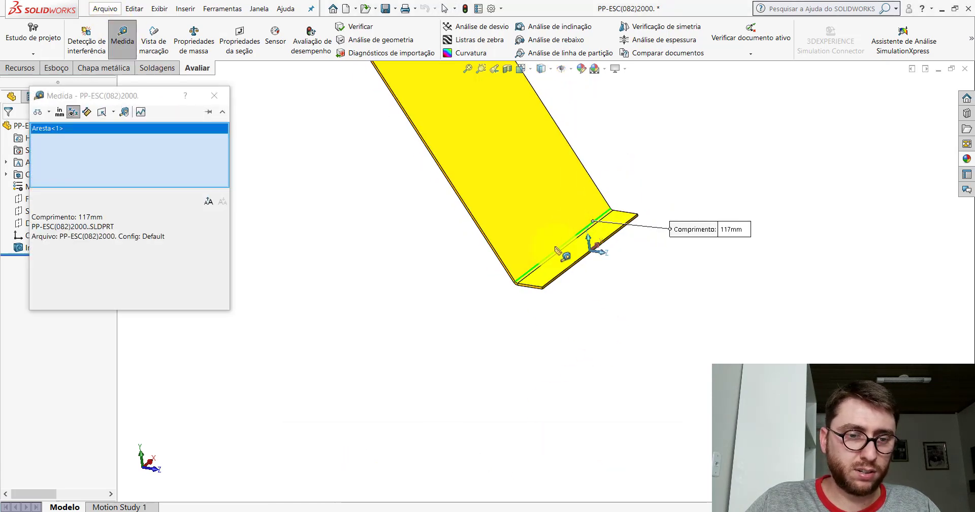
{"action": "key", "text": "Escape"}
{"action": "left_click", "coordinate": [587, 484]}
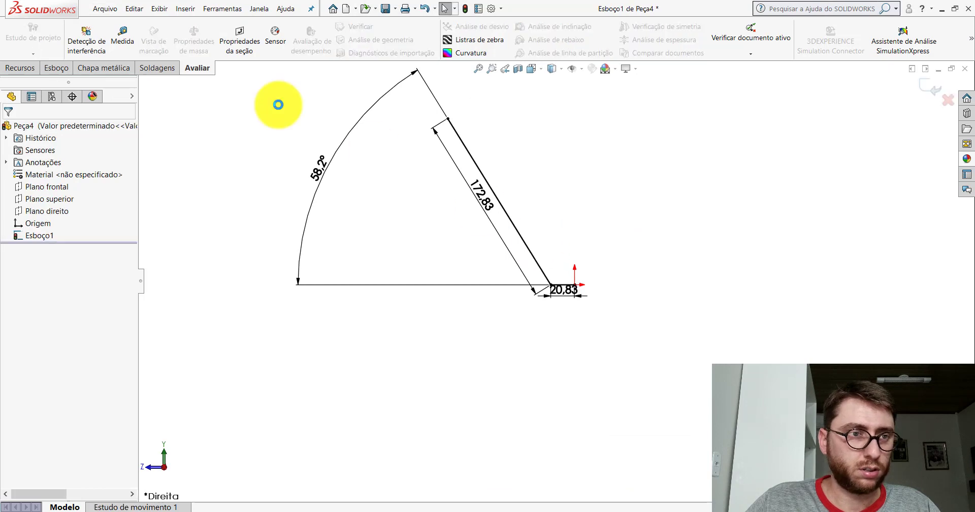
Start a base flange from the sketch, extending mid-plane 117 mm.
{"action": "left_click", "coordinate": [104, 68]}
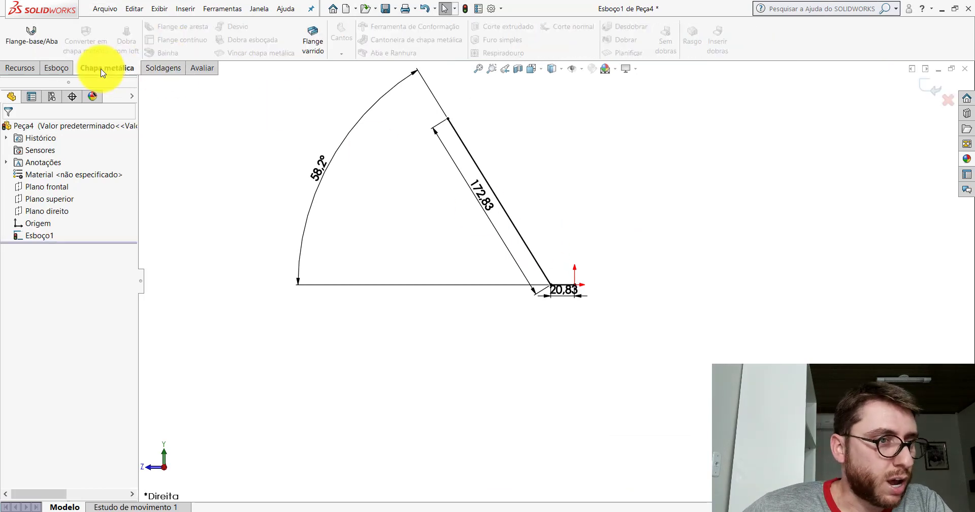
{"action": "left_click", "coordinate": [46, 33]}
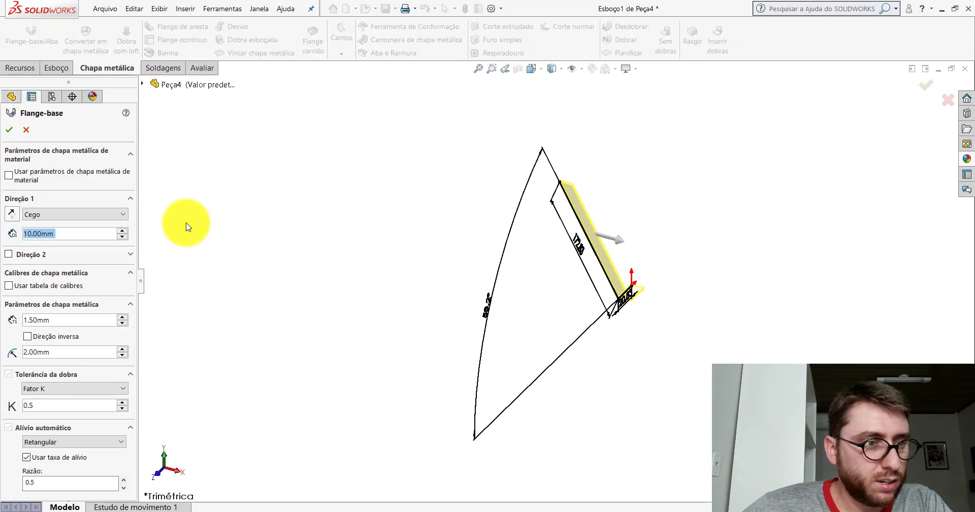
{"action": "left_click", "coordinate": [54, 215]}
{"action": "left_click", "coordinate": [49, 260]}
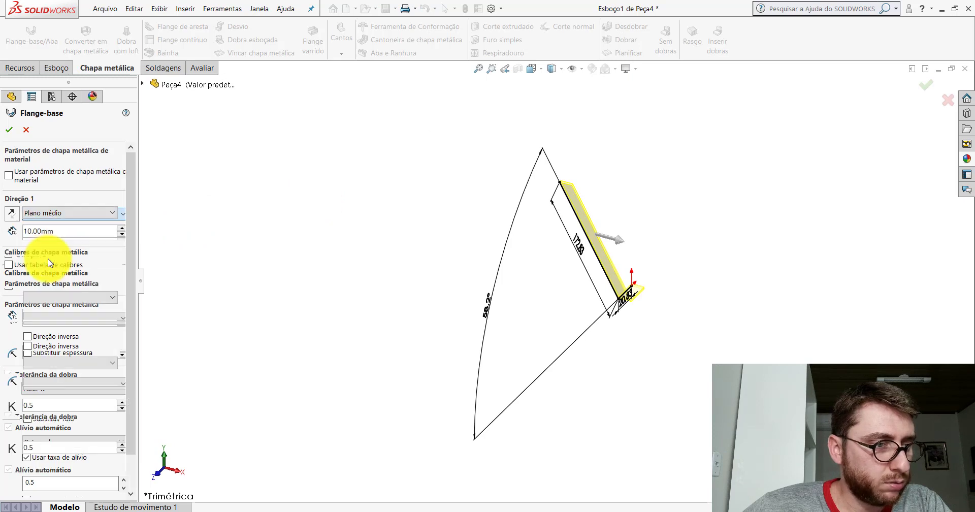
{"action": "type", "text": "117"}
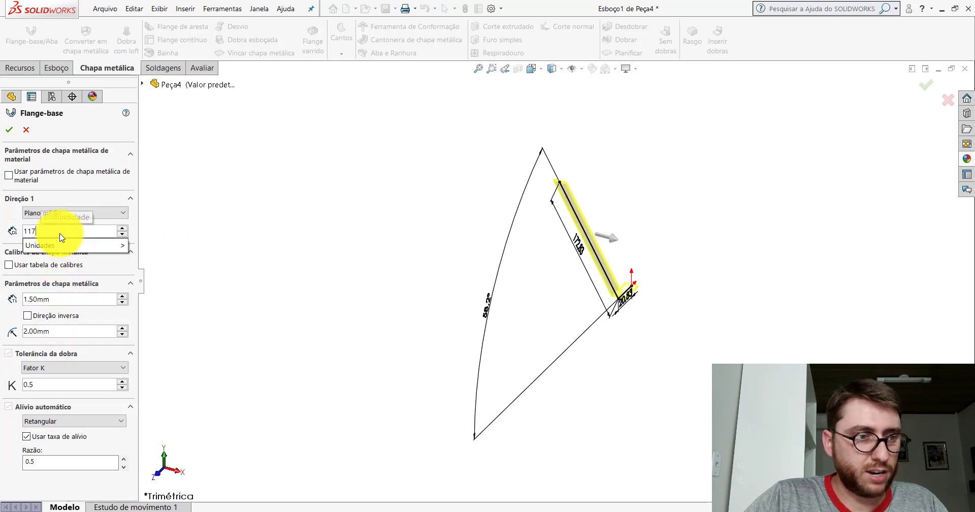
{"action": "key", "text": "Return"}
Reverse the thickness direction and accept the 1.5 mm thick, 2 mm radius flange.
{"action": "scroll", "coordinate": [607, 288], "scroll_direction": "down", "scroll_amount": 2}
{"action": "scroll", "coordinate": [604, 288], "scroll_direction": "down", "scroll_amount": 5}
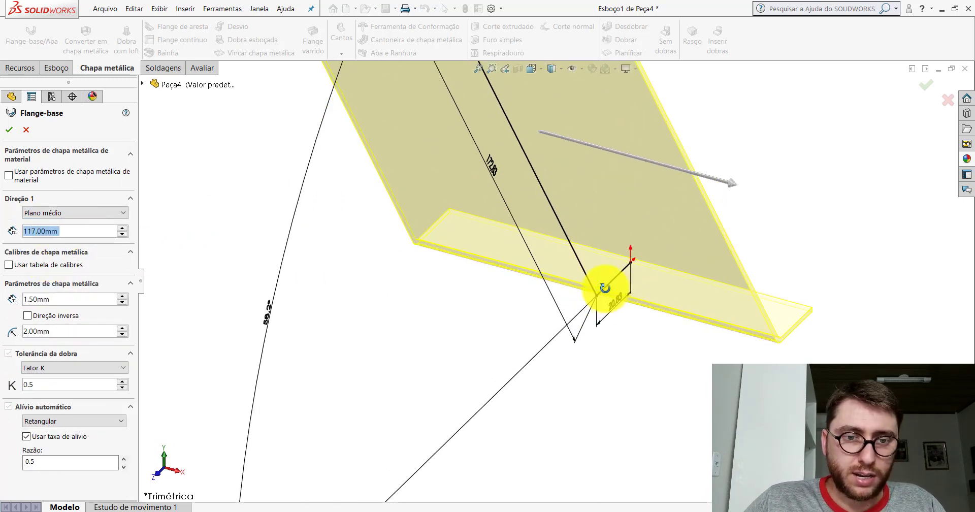
{"action": "mouse_move", "coordinate": [604, 287]}
{"action": "middle_mouse_down"}
{"action": "mouse_move", "coordinate": [570, 226]}
{"action": "mouse_move", "coordinate": [686, 331]}
{"action": "mouse_move", "coordinate": [577, 301]}
{"action": "middle_mouse_up"}
{"action": "scroll", "coordinate": [440, 293], "scroll_direction": "down", "scroll_amount": 2}
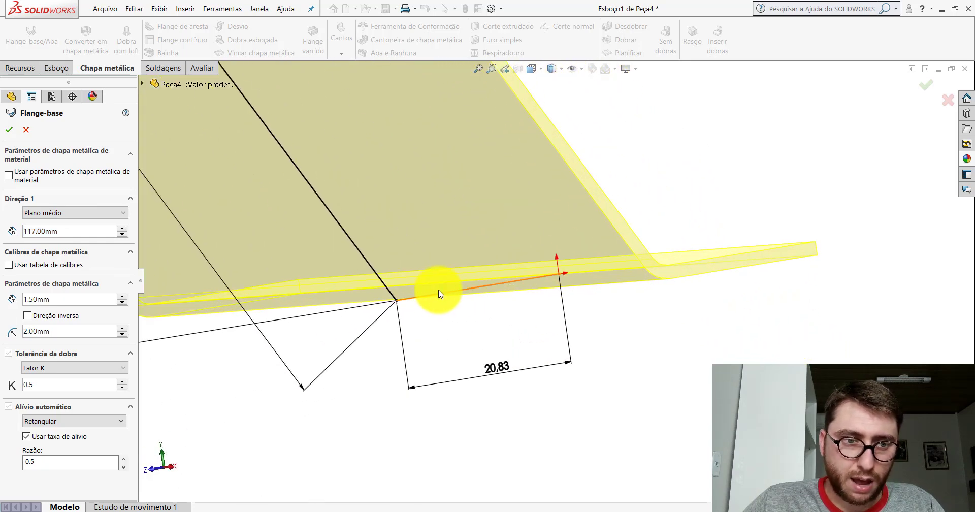
{"action": "mouse_move", "coordinate": [440, 294]}
{"action": "middle_mouse_down"}
{"action": "mouse_move", "coordinate": [387, 276]}
{"action": "mouse_move", "coordinate": [383, 292]}
{"action": "middle_mouse_up"}
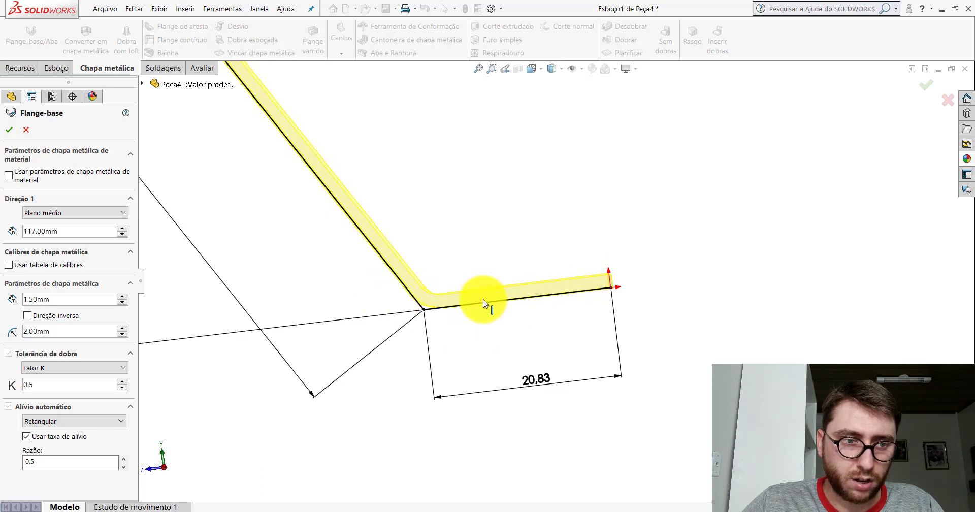
{"action": "left_click", "coordinate": [28, 316]}
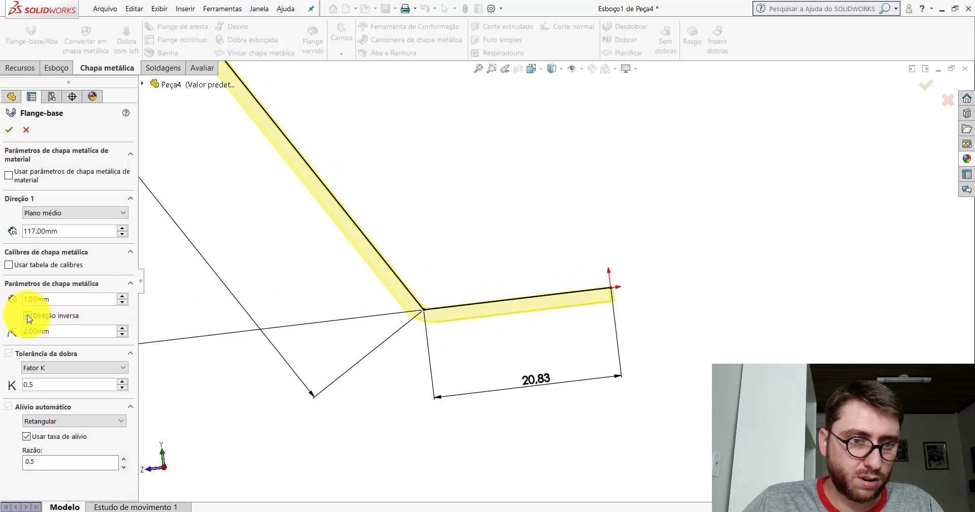
{"action": "scroll", "coordinate": [488, 296], "scroll_direction": "up", "scroll_amount": 1}
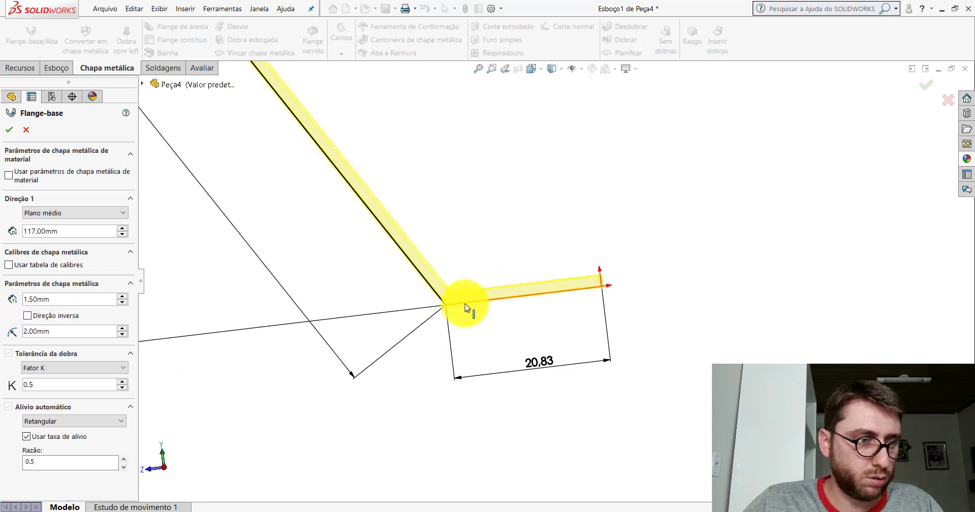
{"action": "scroll", "coordinate": [469, 301], "scroll_direction": "up", "scroll_amount": 3}
{"action": "mouse_move", "coordinate": [515, 235]}
{"action": "middle_mouse_down"}
{"action": "mouse_move", "coordinate": [537, 246]}
{"action": "mouse_move", "coordinate": [540, 260]}
{"action": "middle_mouse_up"}
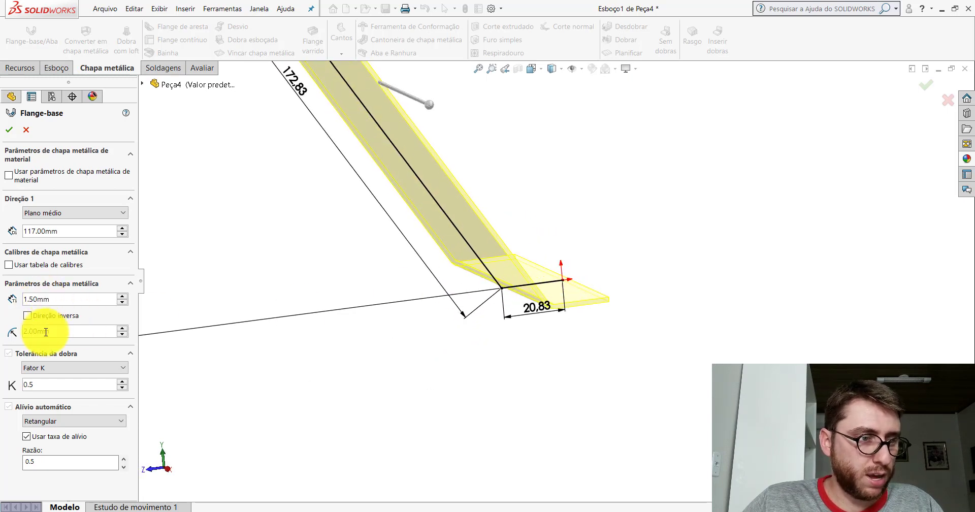
{"action": "left_click", "coordinate": [10, 130]}
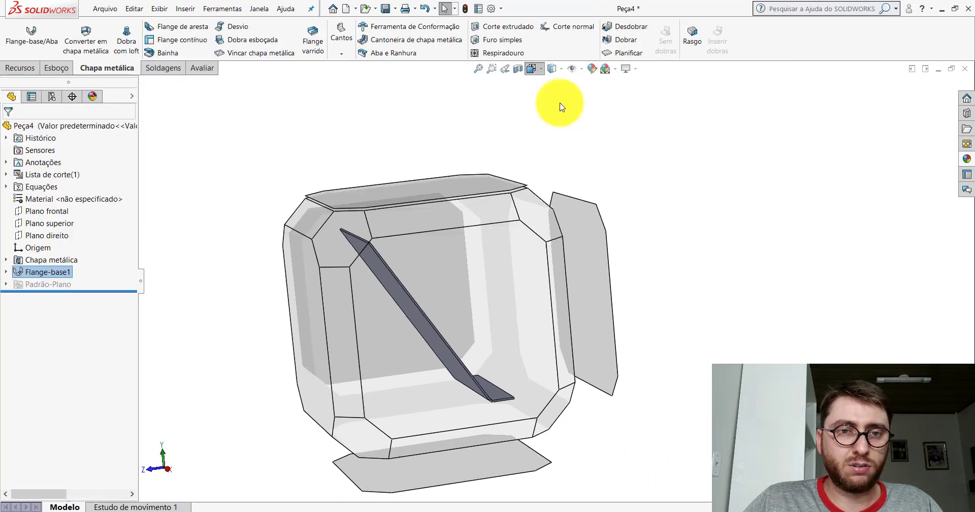
Switch to isometric view and assign AISI 1020 steel as the part material.
{"action": "left_click", "coordinate": [590, 100]}
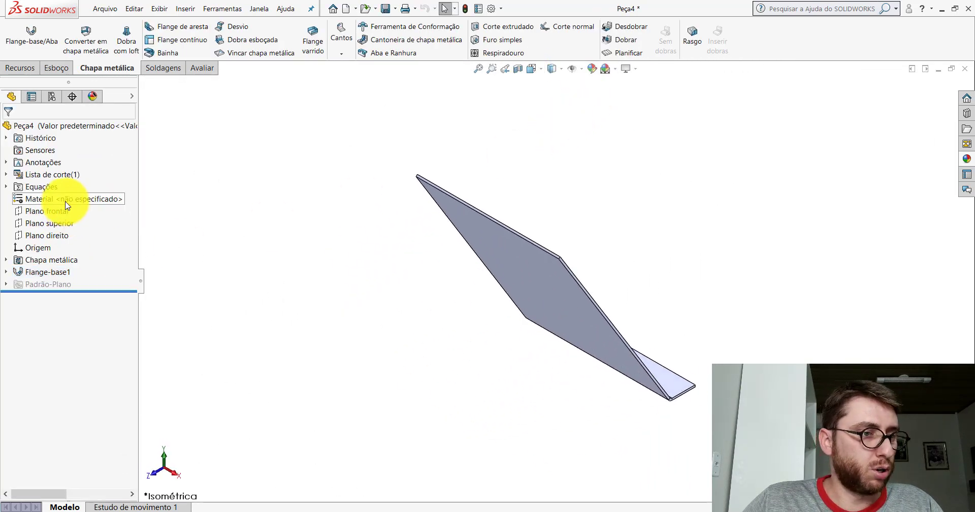
{"action": "right_click", "coordinate": [64, 199]}
{"action": "left_click", "coordinate": [102, 251]}
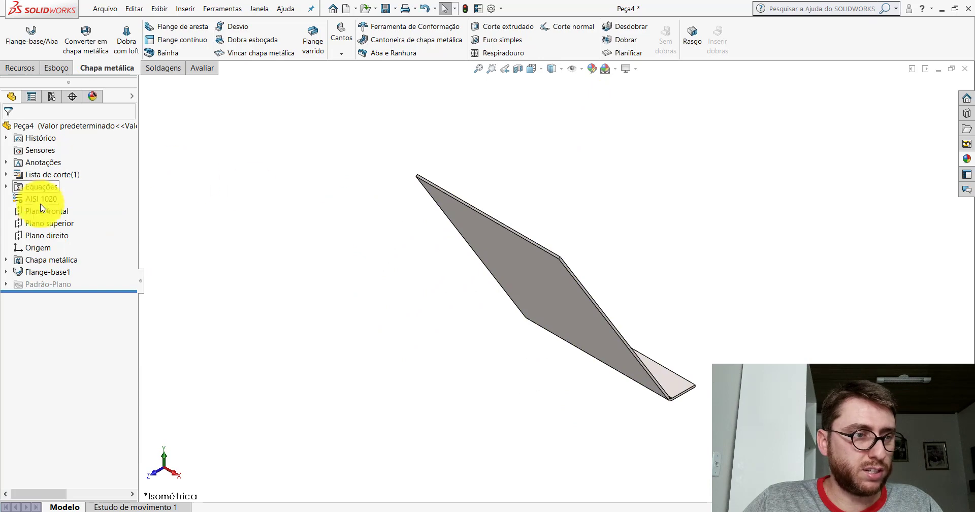
Show Plano direito and paste the yellow appearance onto Peça4.
{"action": "left_click", "coordinate": [47, 236]}
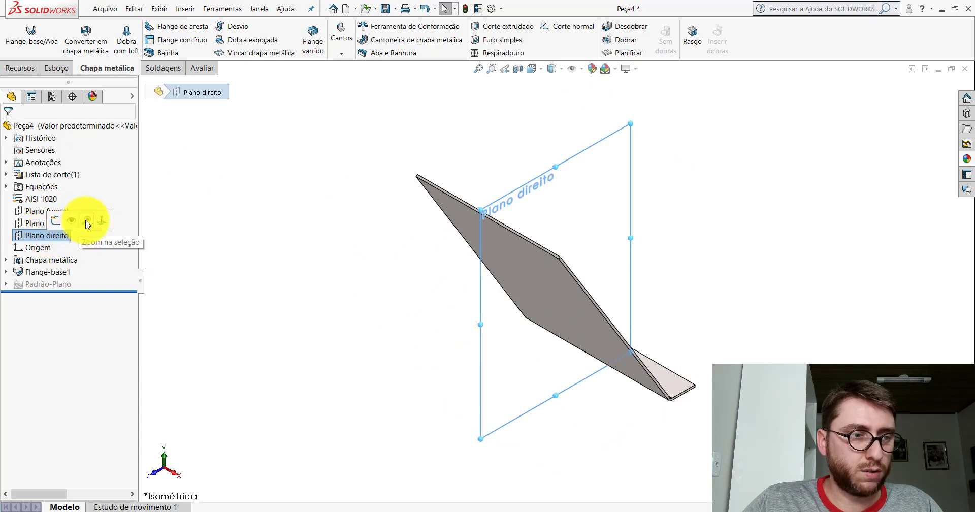
{"action": "left_click", "coordinate": [71, 220]}
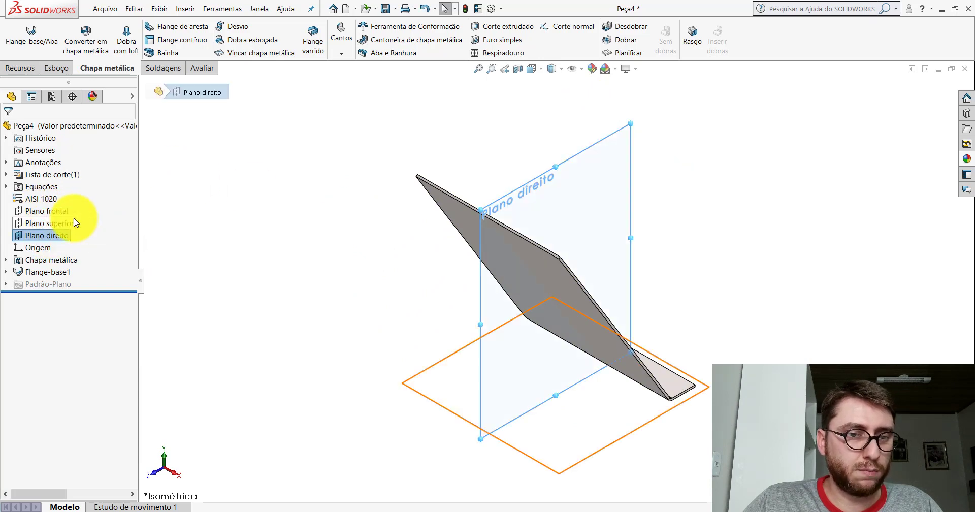
{"action": "right_click", "coordinate": [38, 126]}
{"action": "left_click", "coordinate": [100, 116]}
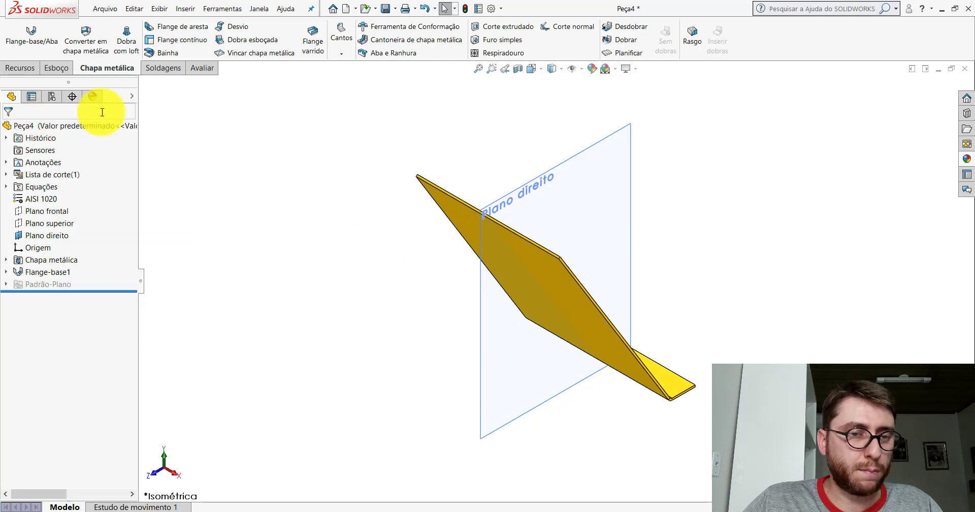
Save the part as PP-ESC(082)2000 in the PM-ESC(001)2000 folder.
{"action": "left_click", "coordinate": [386, 8]}
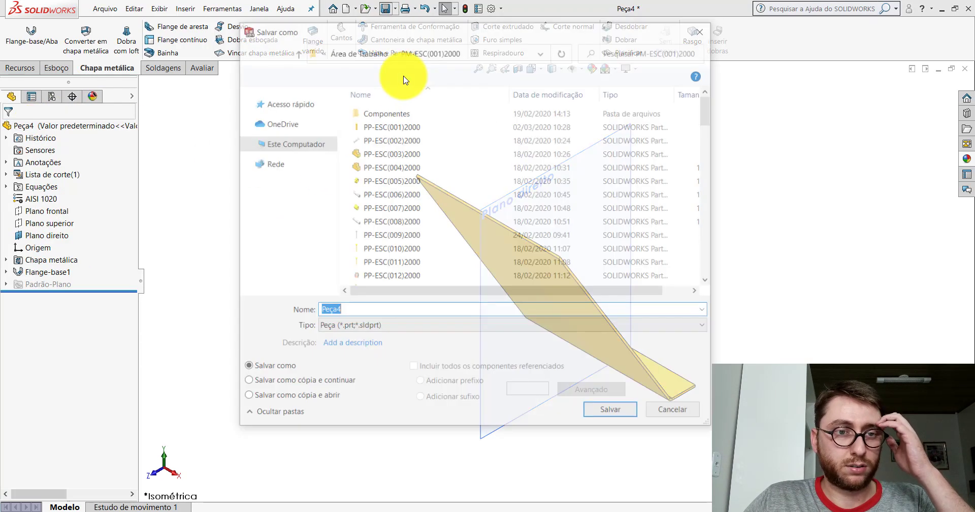
{"action": "left_click_drag", "start_coordinate": [711, 112], "coordinate": [740, 255]}
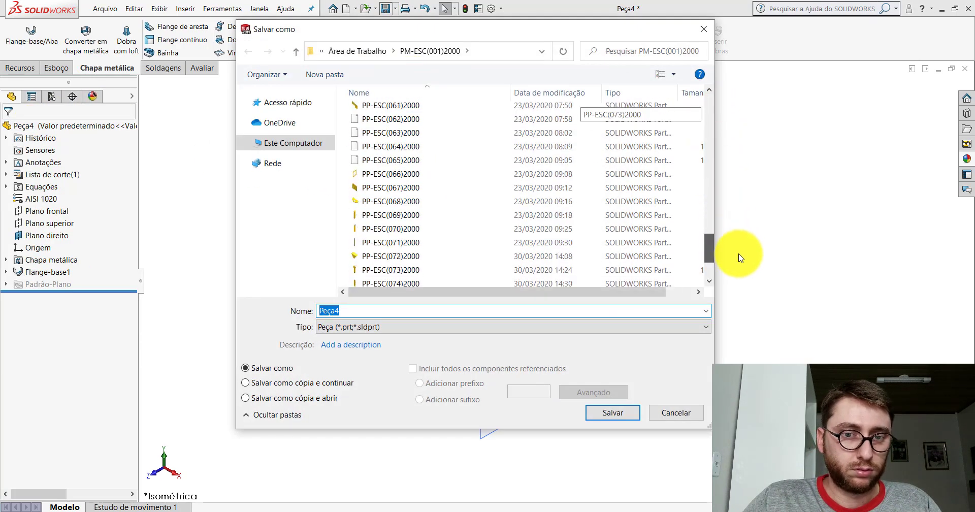
{"action": "left_click", "coordinate": [404, 280]}
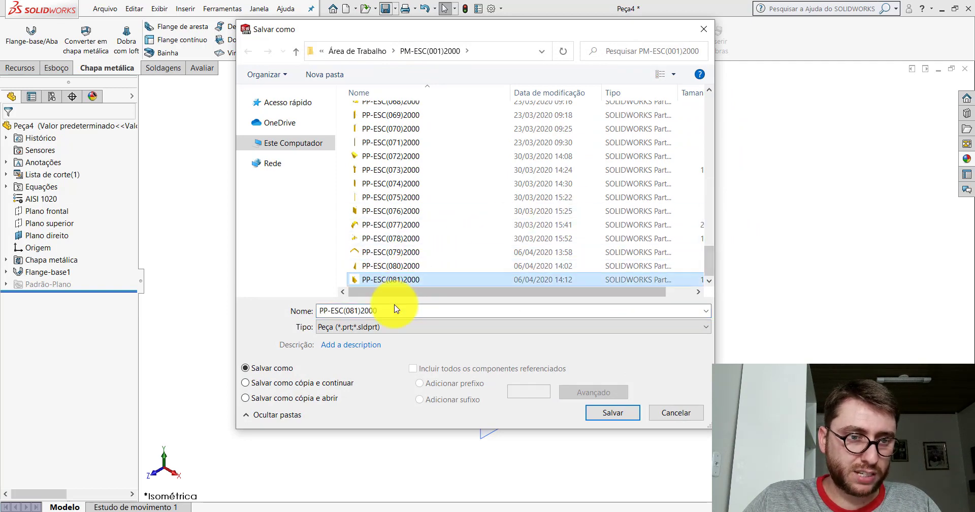
{"action": "left_click", "coordinate": [394, 307]}
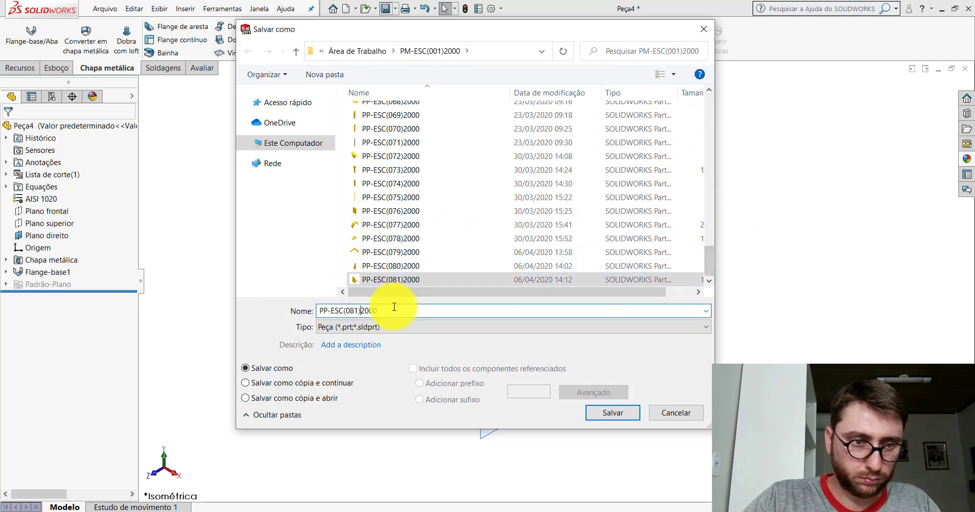
{"action": "key", "text": "BackSpace"}
{"action": "type", "text": "2"}
{"action": "key", "text": "Return"}
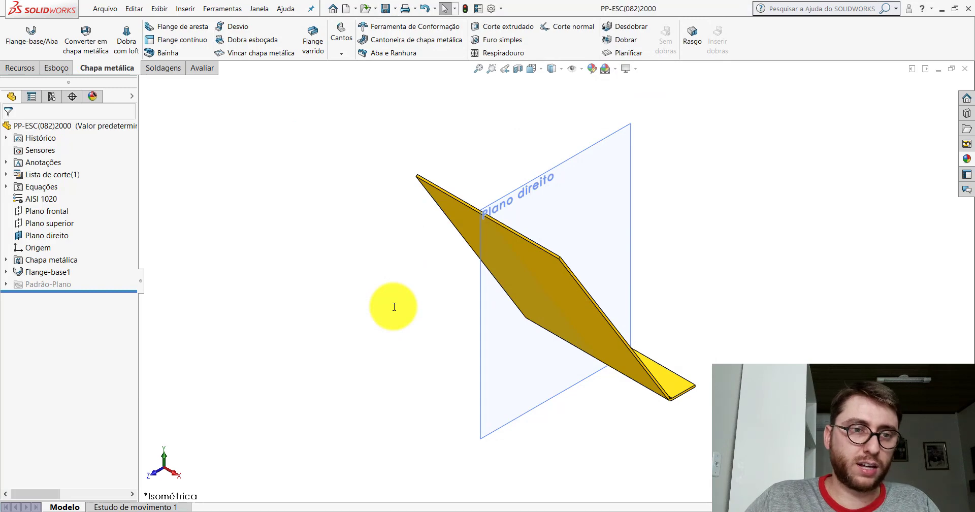
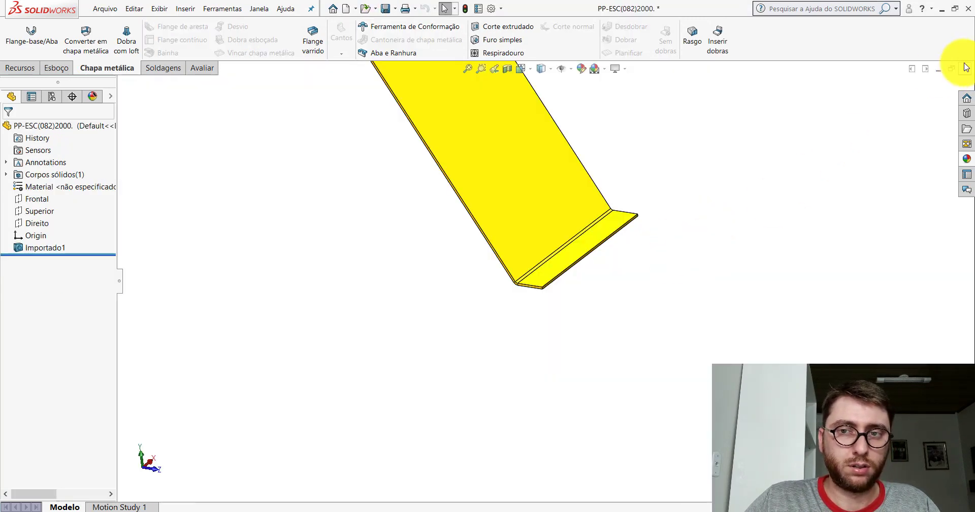
Close the part without saving and delete PP-ESC(082)2000 from the Peças folder.
{"action": "key", "text": "ctrl+w"}
{"action": "left_click", "coordinate": [528, 281]}
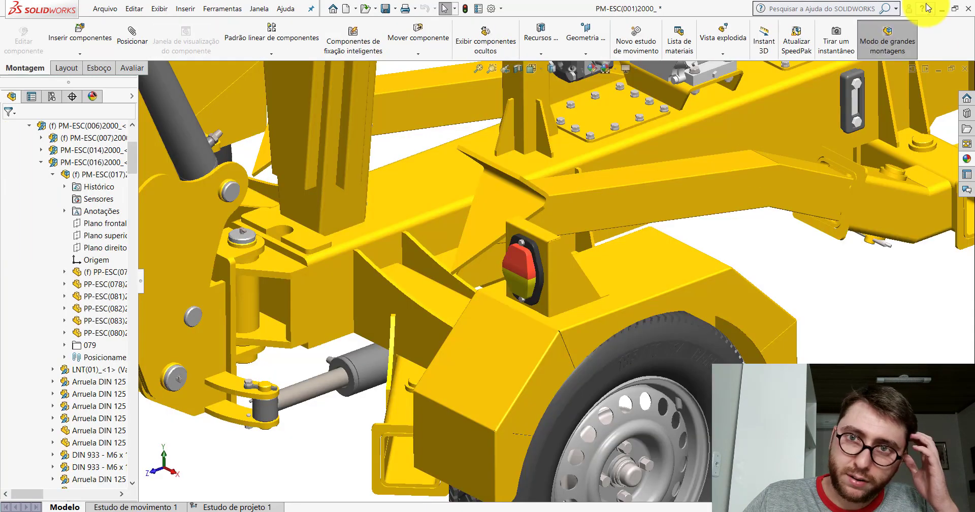
{"action": "left_click", "coordinate": [943, 11]}
{"action": "right_click", "coordinate": [374, 163]}
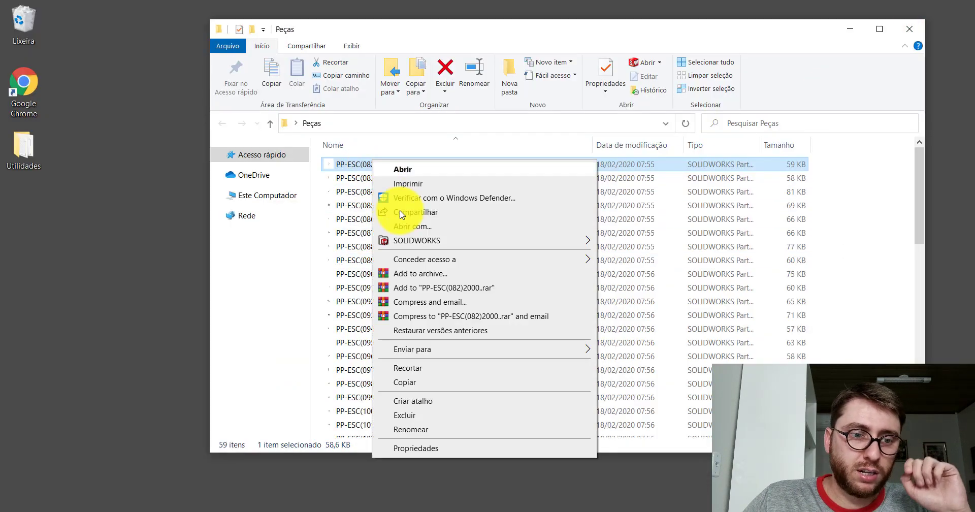
{"action": "left_click", "coordinate": [405, 414]}
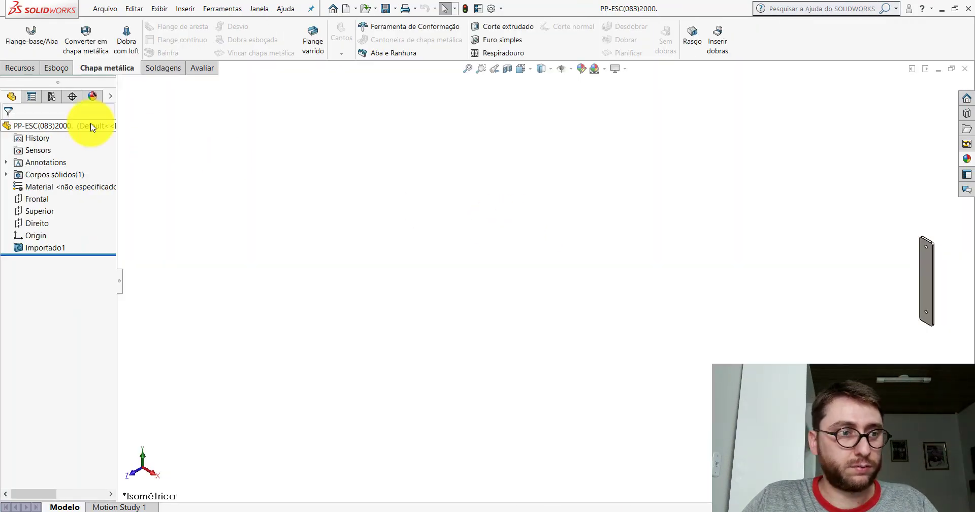
Give the PP-ESC(083)2000 part a yellow appearance and fit it in view.
{"action": "right_click", "coordinate": [87, 126]}
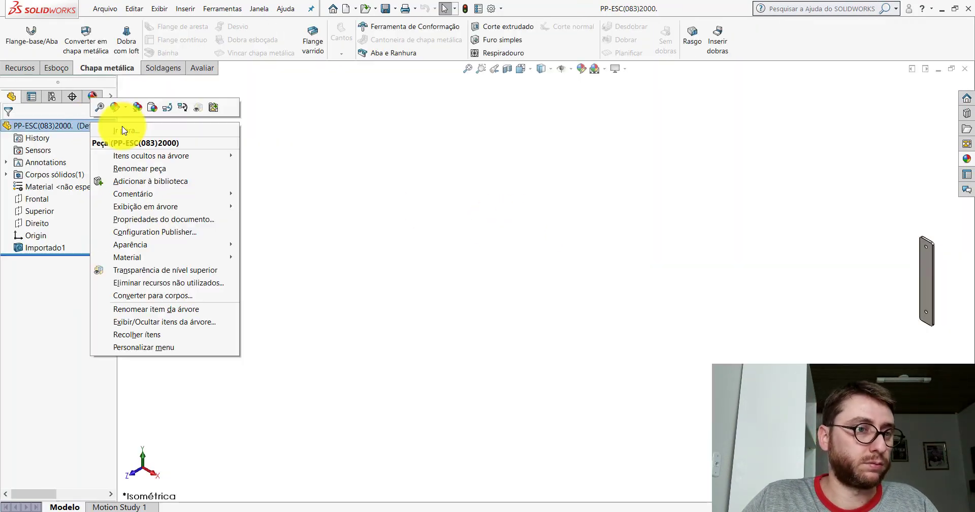
{"action": "left_click", "coordinate": [151, 108]}
{"action": "key", "text": "f"}
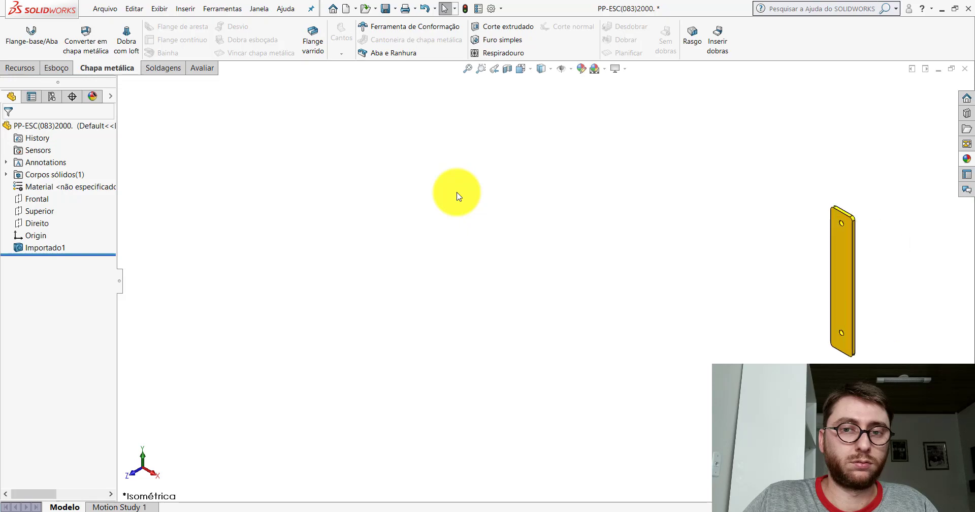
{"action": "mouse_move", "coordinate": [490, 508]}
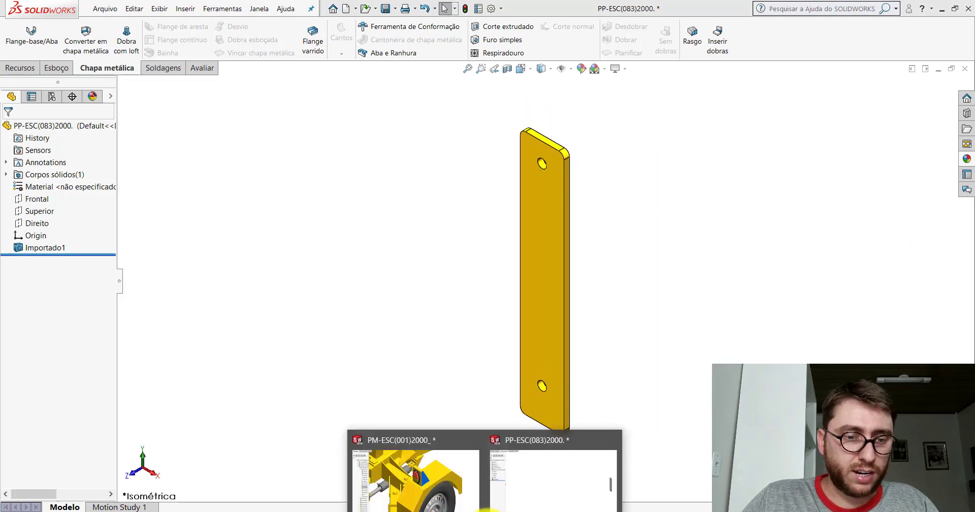
In the PM-ESC(001)2000 assembly, make the PP-ESC(081) plate transparent and hide it.
{"action": "left_click", "coordinate": [417, 475]}
{"action": "scroll", "coordinate": [552, 275], "scroll_direction": "down", "scroll_amount": 2}
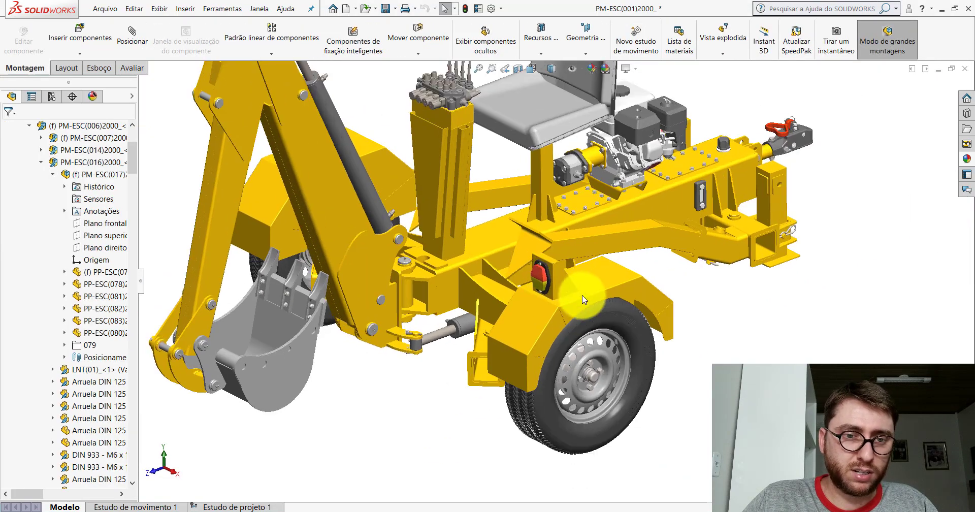
{"action": "scroll", "coordinate": [577, 292], "scroll_direction": "down", "scroll_amount": 3}
{"action": "scroll", "coordinate": [559, 277], "scroll_direction": "down", "scroll_amount": 3}
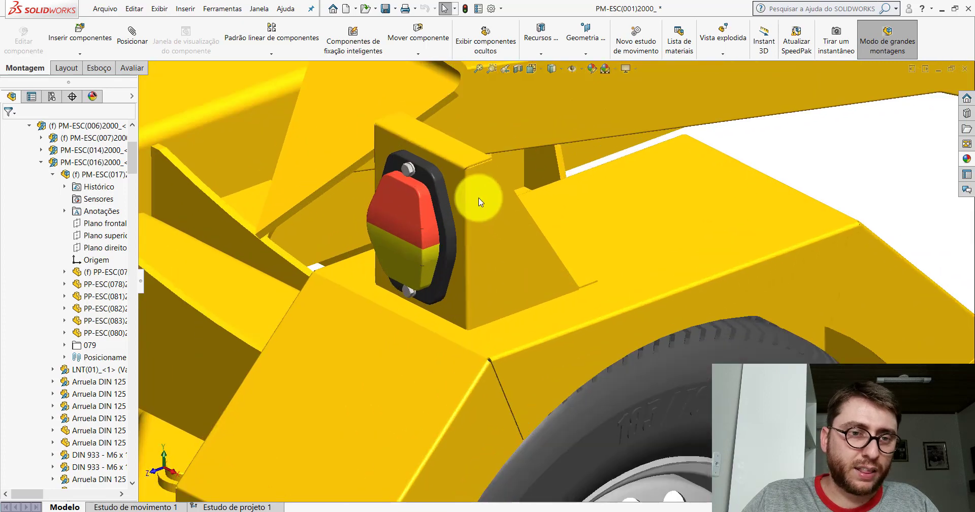
{"action": "scroll", "coordinate": [479, 191], "scroll_direction": "down", "scroll_amount": 2}
{"action": "mouse_move", "coordinate": [492, 213]}
{"action": "middle_mouse_down"}
{"action": "mouse_move", "coordinate": [422, 176]}
{"action": "mouse_move", "coordinate": [429, 218]}
{"action": "mouse_move", "coordinate": [512, 210]}
{"action": "middle_mouse_up"}
{"action": "left_click", "coordinate": [511, 203]}
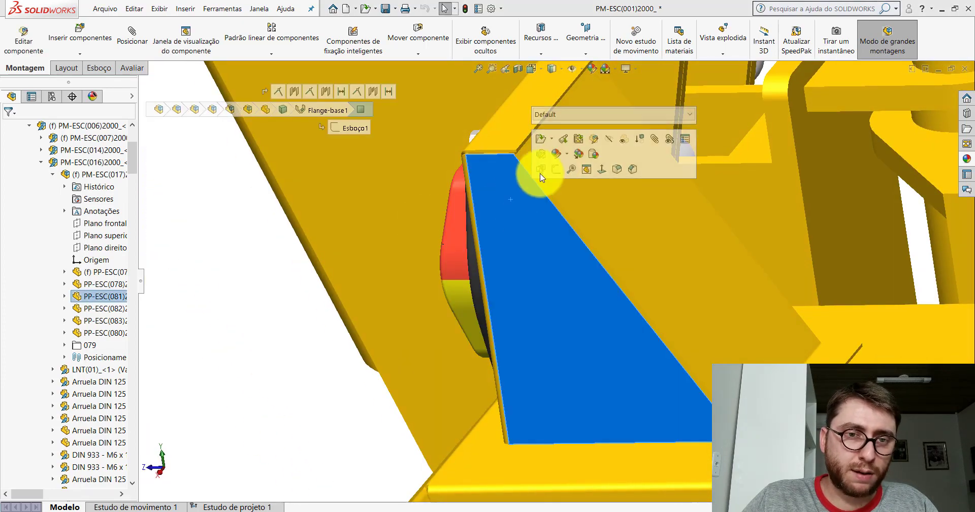
{"action": "left_click", "coordinate": [610, 143]}
{"action": "key", "text": "Tab"}
Select the PP-ESC(083) plate face behind the tail light.
{"action": "mouse_move", "coordinate": [533, 203]}
{"action": "middle_mouse_down"}
{"action": "mouse_move", "coordinate": [550, 174]}
{"action": "mouse_move", "coordinate": [523, 163]}
{"action": "middle_mouse_up"}
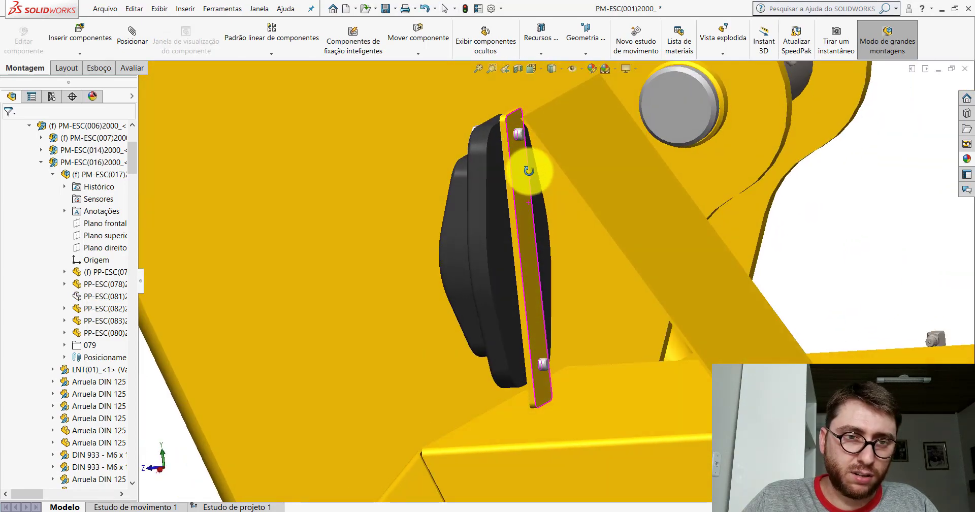
{"action": "scroll", "coordinate": [531, 137], "scroll_direction": "down", "scroll_amount": 3}
{"action": "scroll", "coordinate": [503, 148], "scroll_direction": "down", "scroll_amount": 2}
{"action": "left_click", "coordinate": [498, 148]}
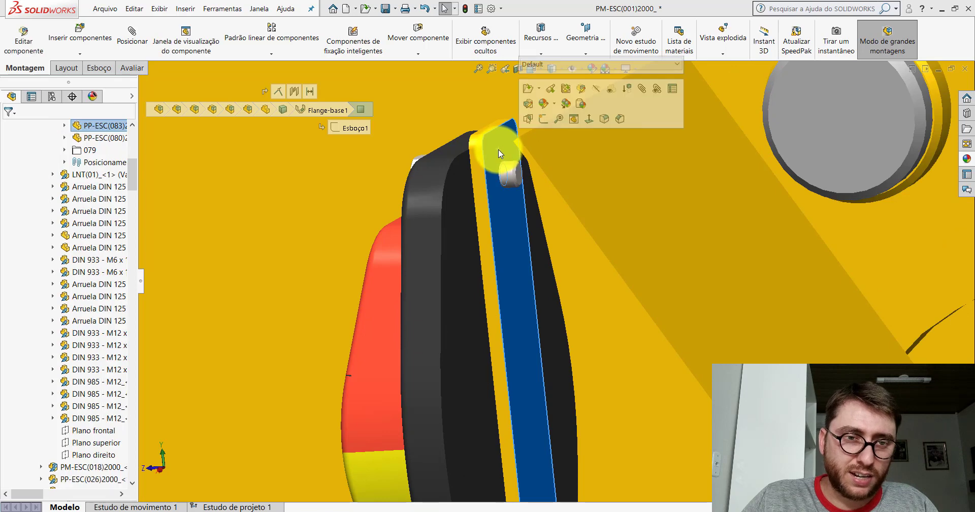
{"action": "scroll", "coordinate": [503, 162], "scroll_direction": "up", "scroll_amount": 2}
{"action": "scroll", "coordinate": [531, 228], "scroll_direction": "down", "scroll_amount": 3}
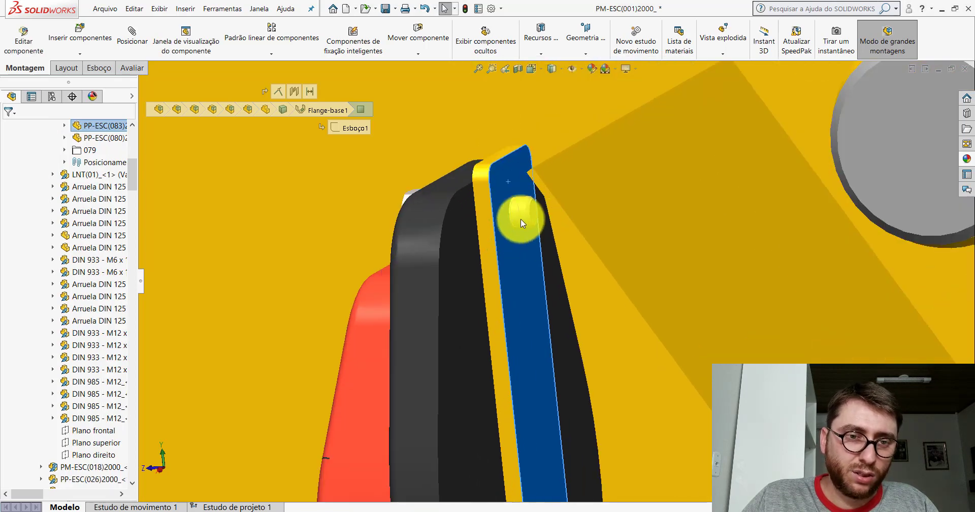
{"action": "scroll", "coordinate": [517, 215], "scroll_direction": "up", "scroll_amount": 1}
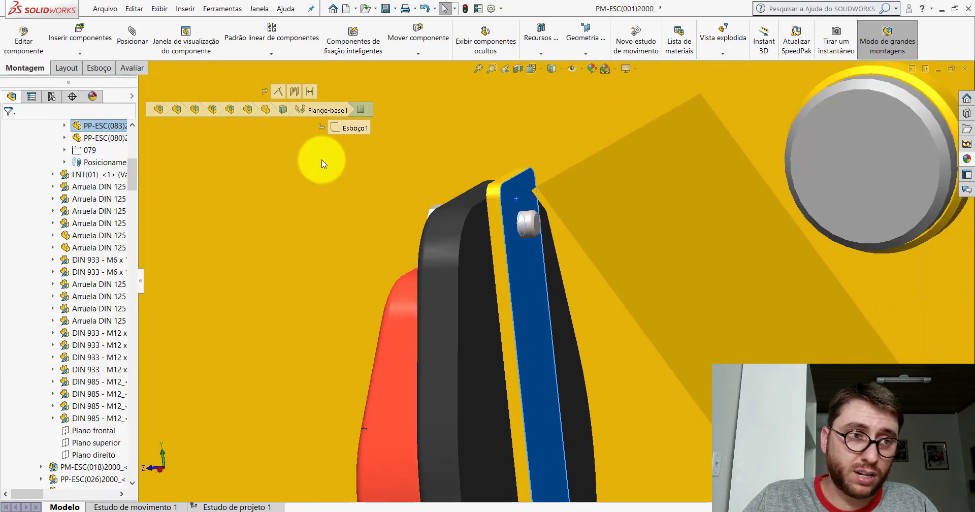
{"action": "scroll", "coordinate": [504, 206], "scroll_direction": "up", "scroll_amount": 2}
{"action": "scroll", "coordinate": [505, 207], "scroll_direction": "up", "scroll_amount": 2}
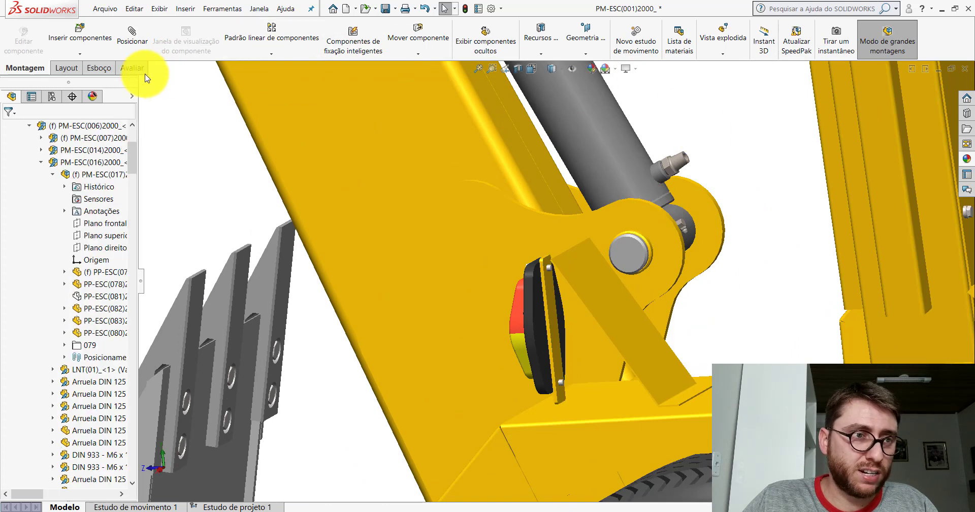
{"action": "left_click", "coordinate": [131, 68]}
Measure the tail light bolt's round face, confirming a 6 mm diameter.
{"action": "left_click", "coordinate": [203, 38]}
{"action": "scroll", "coordinate": [515, 259], "scroll_direction": "down", "scroll_amount": 3}
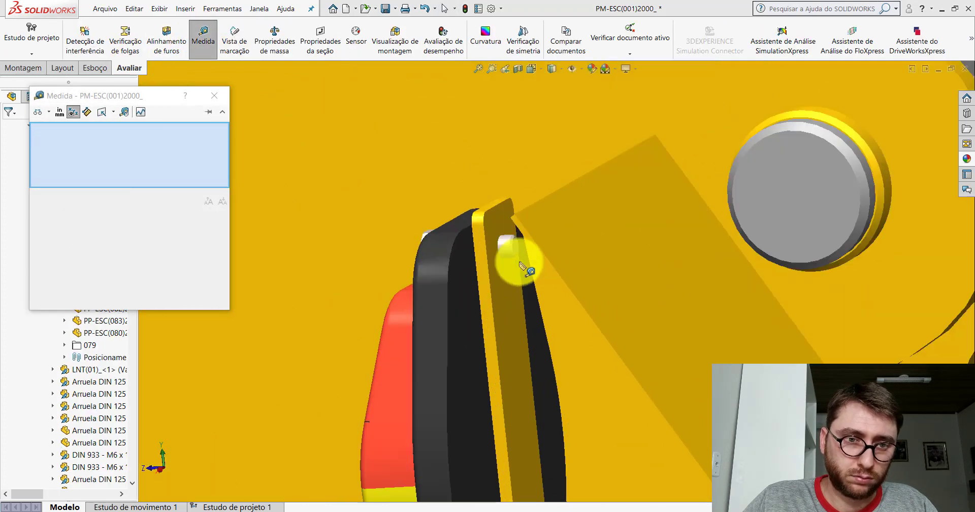
{"action": "scroll", "coordinate": [505, 246], "scroll_direction": "down", "scroll_amount": 2}
{"action": "left_click", "coordinate": [508, 250]}
{"action": "scroll", "coordinate": [508, 250], "scroll_direction": "up", "scroll_amount": 3}
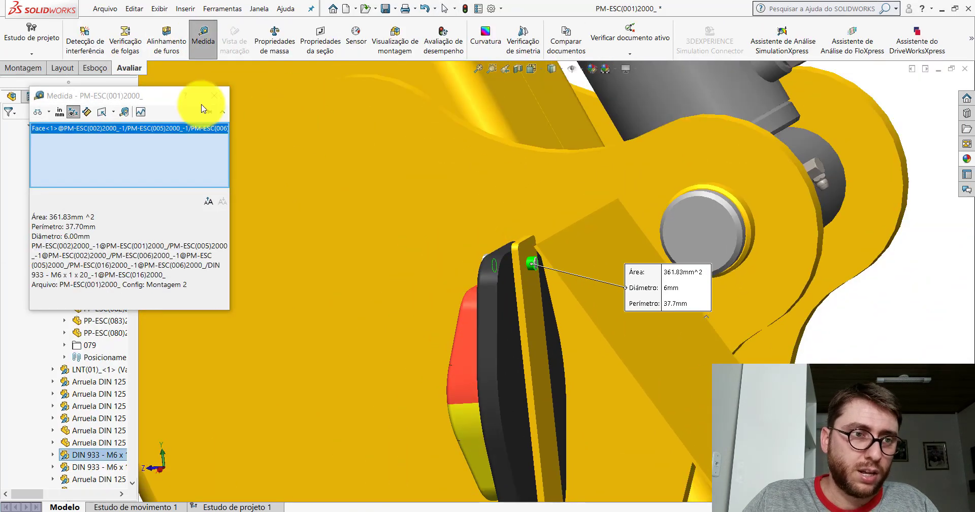
{"action": "left_click", "coordinate": [214, 95]}
{"action": "scroll", "coordinate": [701, 155], "scroll_direction": "up", "scroll_amount": 2}
{"action": "left_click", "coordinate": [669, 176]}
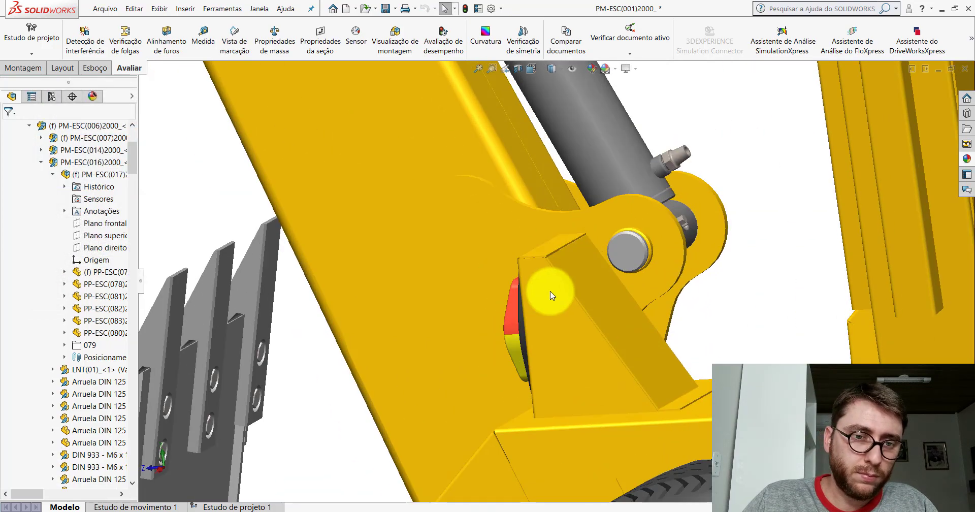
Orbit to the other tail light and select its bracket plate face.
{"action": "mouse_move", "coordinate": [556, 298]}
{"action": "middle_mouse_down"}
{"action": "mouse_move", "coordinate": [609, 291]}
{"action": "mouse_move", "coordinate": [522, 276]}
{"action": "middle_mouse_up"}
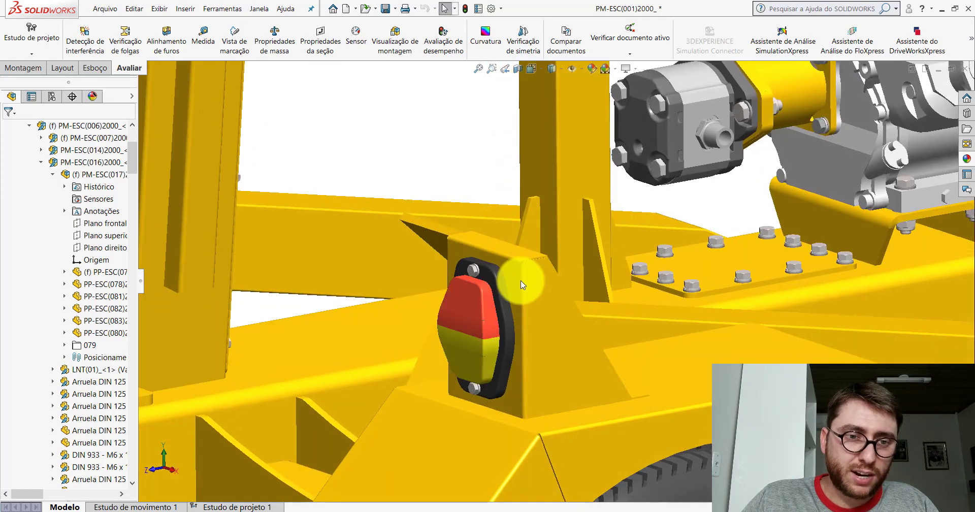
{"action": "scroll", "coordinate": [520, 277], "scroll_direction": "down", "scroll_amount": 3}
{"action": "left_click", "coordinate": [501, 256]}
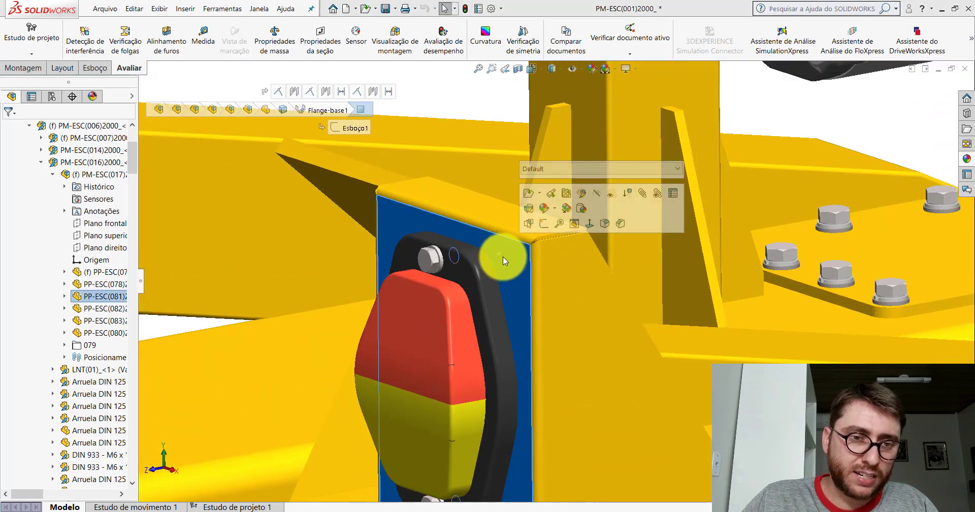
{"action": "scroll", "coordinate": [505, 258], "scroll_direction": "up", "scroll_amount": 3}
{"action": "scroll", "coordinate": [559, 299], "scroll_direction": "down", "scroll_amount": 1}
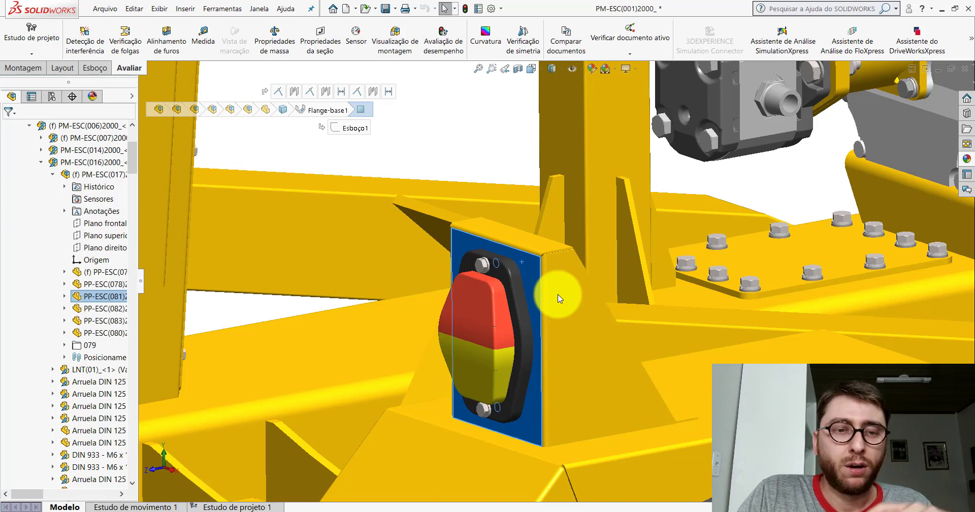
{"action": "scroll", "coordinate": [550, 276], "scroll_direction": "down", "scroll_amount": 3}
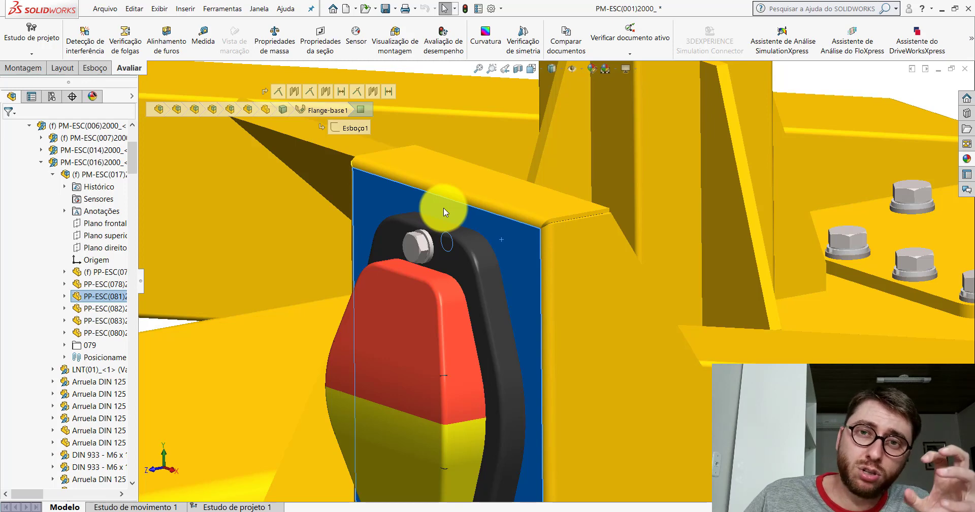
{"action": "left_click", "coordinate": [453, 258]}
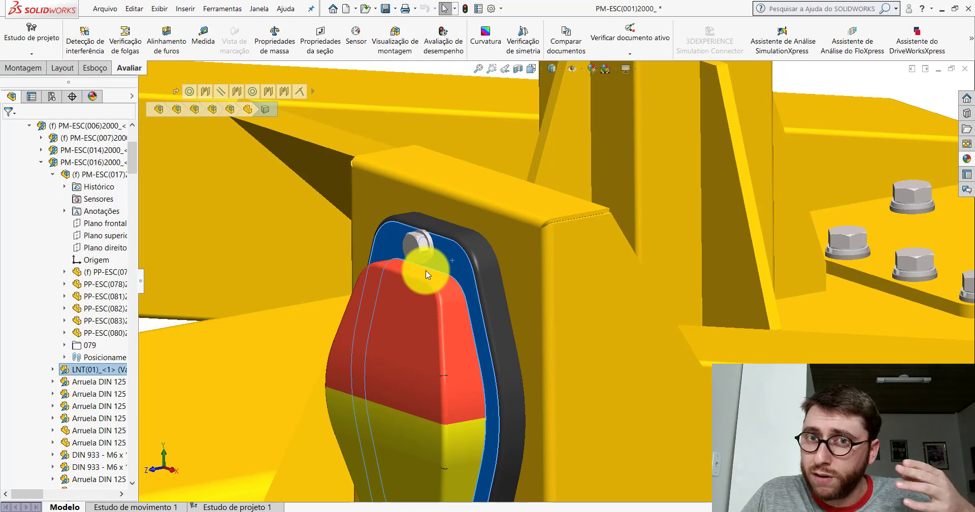
{"action": "left_click", "coordinate": [471, 219]}
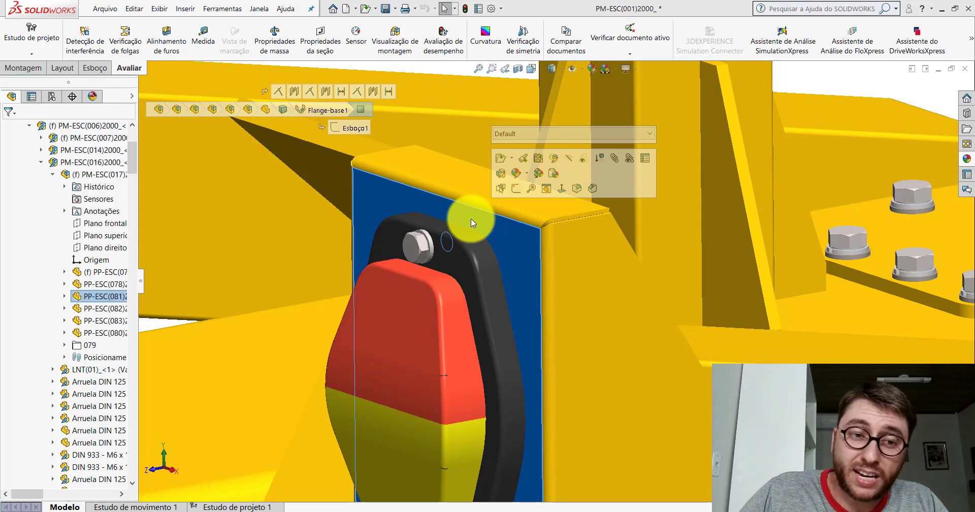
{"action": "left_click", "coordinate": [501, 248]}
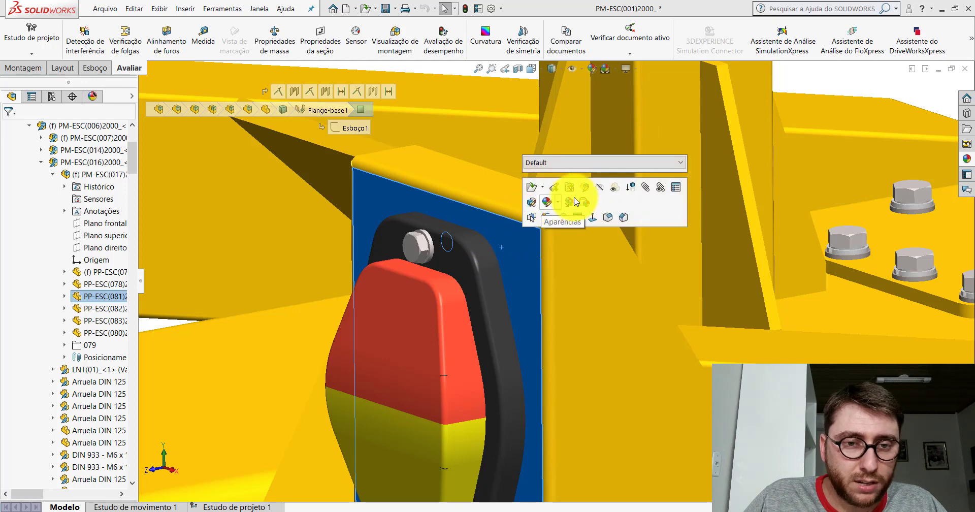
{"action": "key", "text": "Tab"}
{"action": "mouse_move", "coordinate": [553, 211]}
{"action": "middle_mouse_down"}
{"action": "mouse_move", "coordinate": [409, 217]}
{"action": "mouse_move", "coordinate": [492, 220]}
{"action": "middle_mouse_up"}
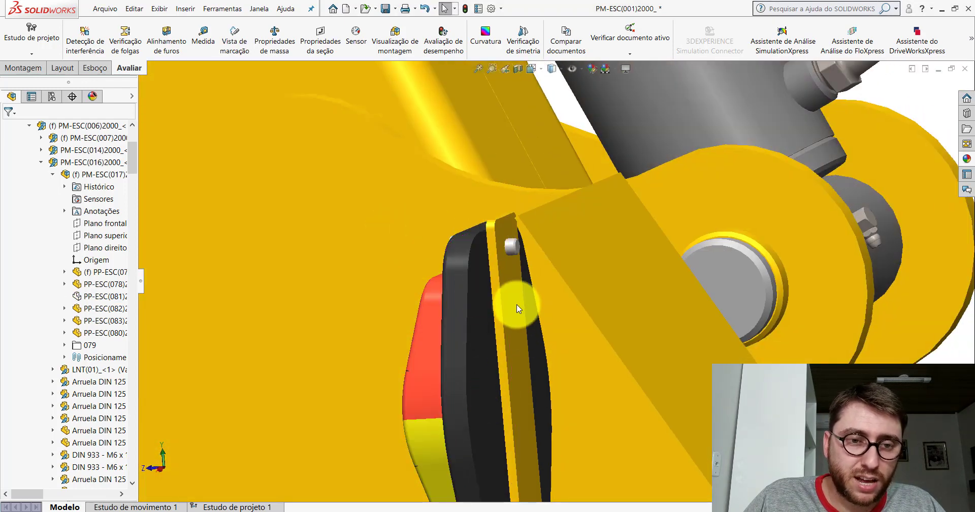
{"action": "mouse_move", "coordinate": [517, 308]}
{"action": "middle_mouse_down"}
{"action": "mouse_move", "coordinate": [516, 289]}
{"action": "mouse_move", "coordinate": [544, 284]}
{"action": "mouse_move", "coordinate": [504, 207]}
{"action": "middle_mouse_up"}
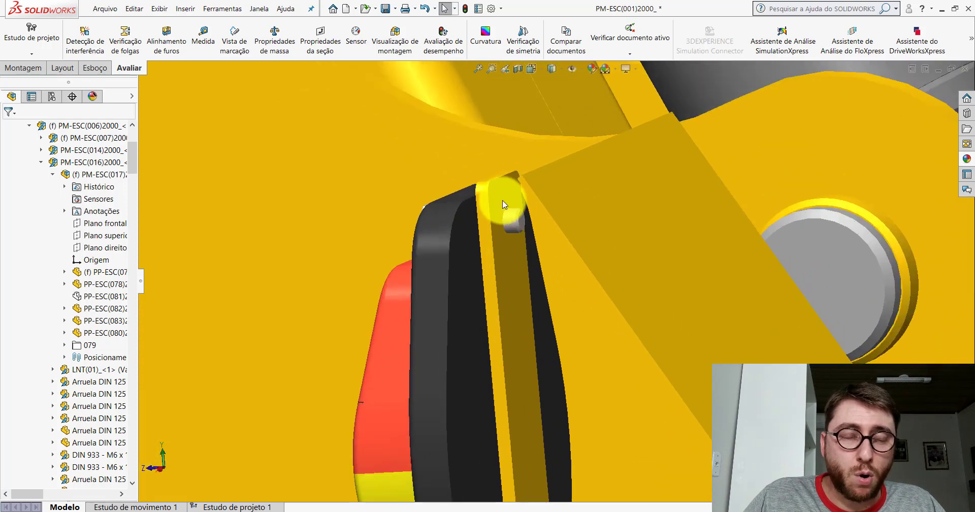
{"action": "left_click", "coordinate": [503, 203]}
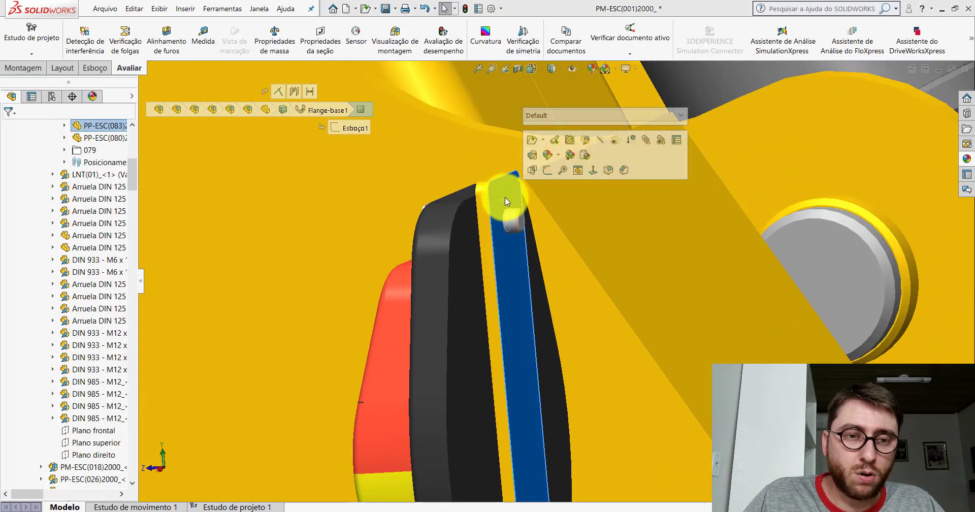
{"action": "middle_click_drag", "start_coordinate": [516, 197], "coordinate": [511, 218]}
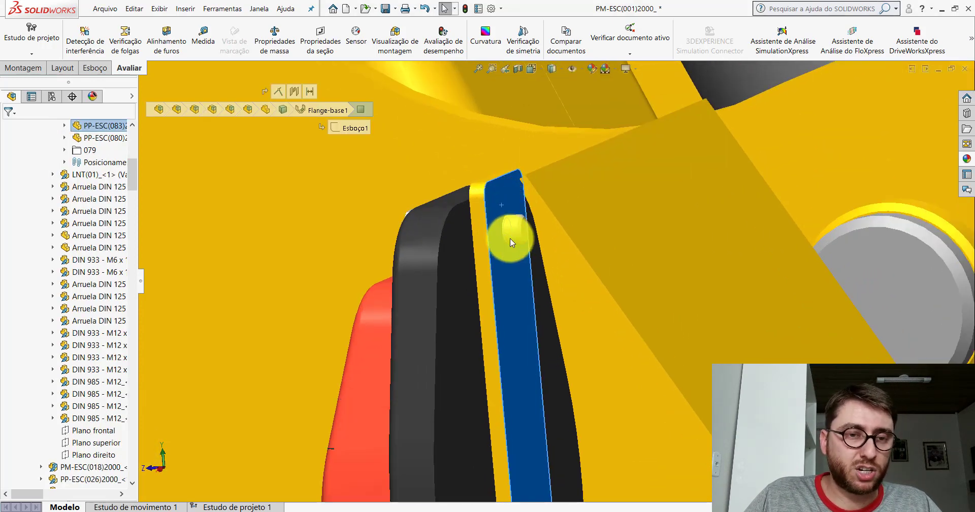
{"action": "key", "text": "Tab"}
{"action": "middle_click_drag", "start_coordinate": [516, 230], "coordinate": [530, 248]}
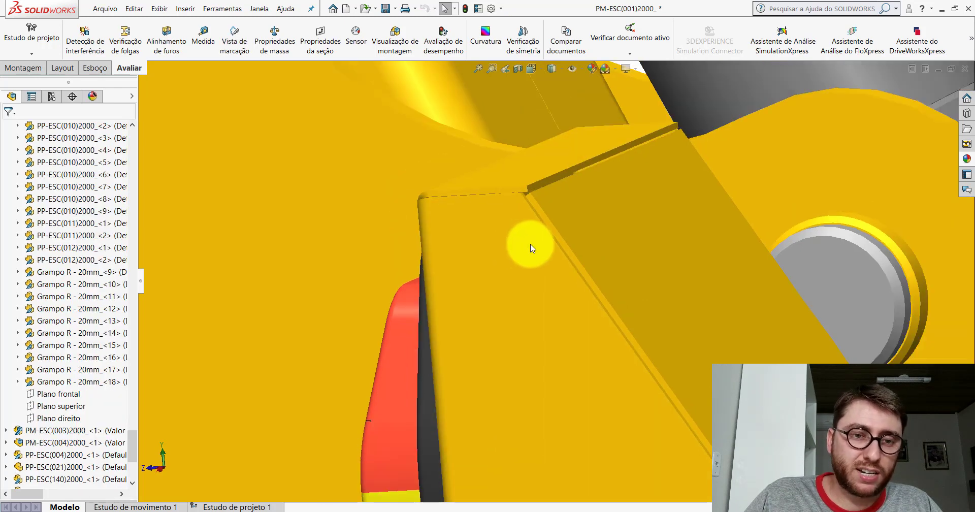
{"action": "key", "text": "ctrl+z"}
{"action": "key", "text": "ctrl+z"}
{"action": "left_click", "coordinate": [385, 218]}
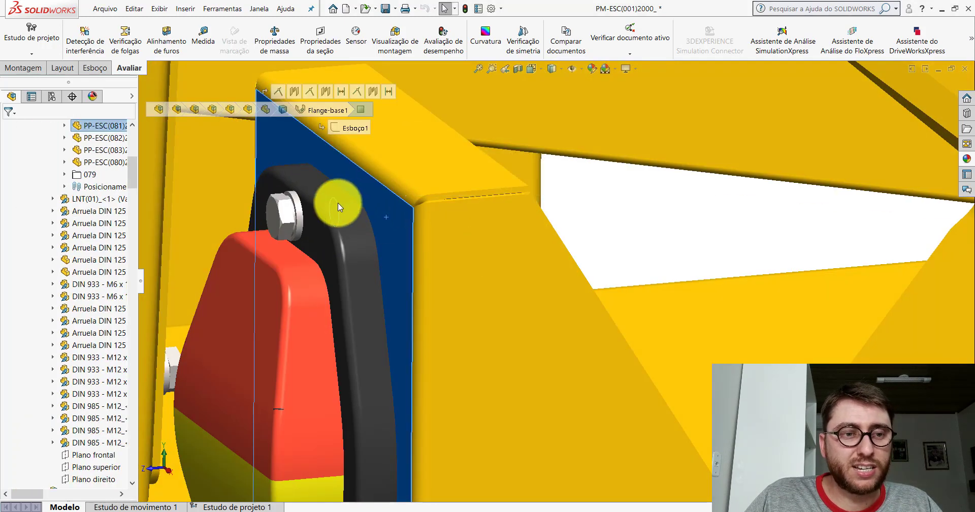
{"action": "left_click_drag", "start_coordinate": [337, 205], "coordinate": [385, 251]}
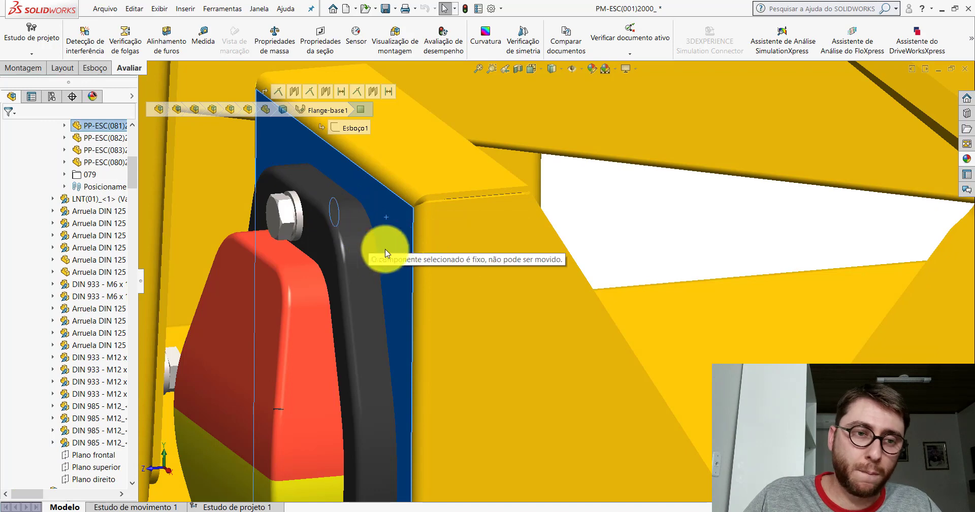
{"action": "left_click", "coordinate": [395, 218]}
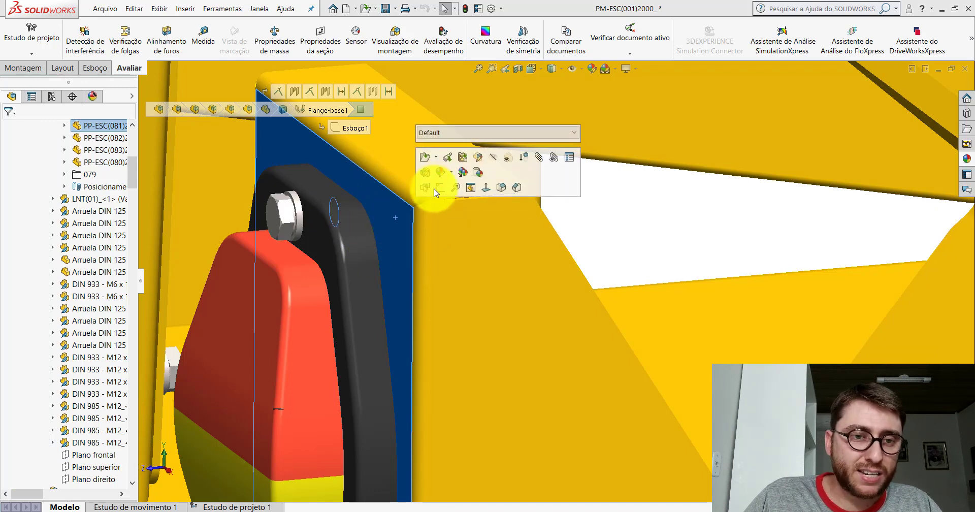
{"action": "mouse_move", "coordinate": [489, 157]}
{"action": "middle_mouse_down"}
{"action": "mouse_move", "coordinate": [343, 171]}
{"action": "mouse_move", "coordinate": [384, 186]}
{"action": "middle_mouse_up"}
{"action": "left_click", "coordinate": [385, 185]}
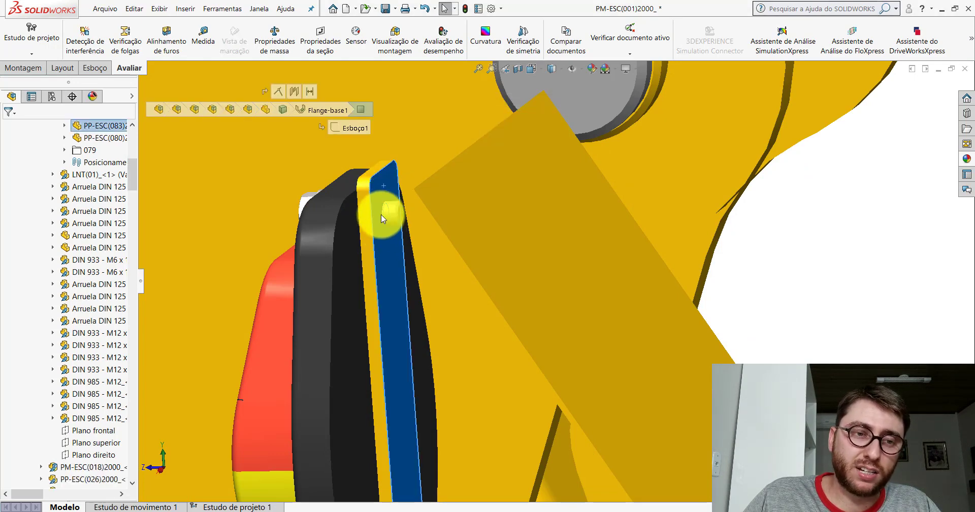
{"action": "scroll", "coordinate": [391, 225], "scroll_direction": "up", "scroll_amount": 3}
{"action": "scroll", "coordinate": [406, 221], "scroll_direction": "up", "scroll_amount": 3}
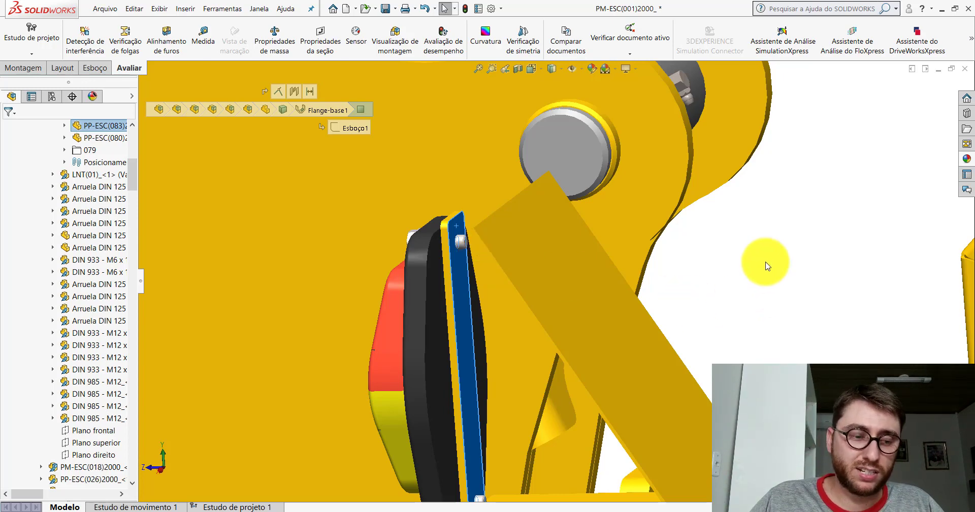
{"action": "left_click", "coordinate": [663, 269]}
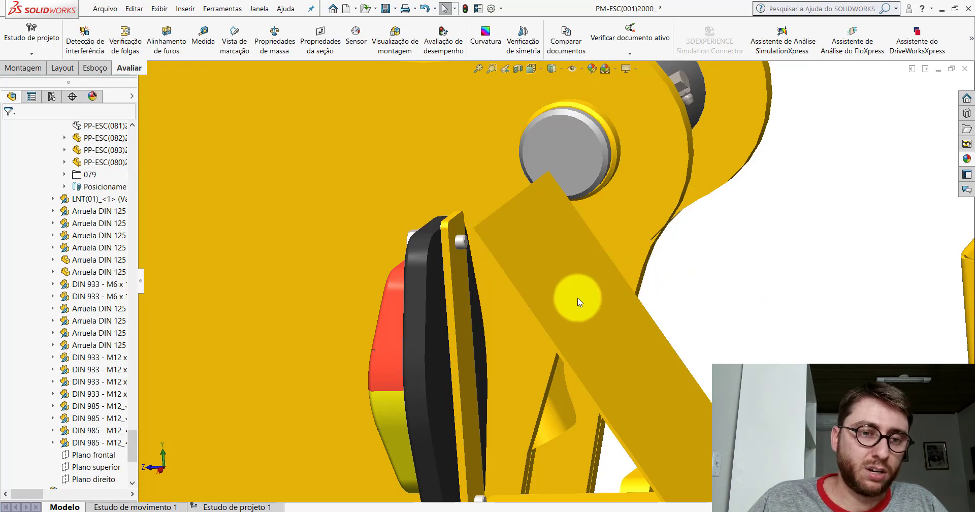
{"action": "scroll", "coordinate": [455, 250], "scroll_direction": "up", "scroll_amount": 3}
{"action": "scroll", "coordinate": [515, 290], "scroll_direction": "up", "scroll_amount": 2}
{"action": "scroll", "coordinate": [515, 289], "scroll_direction": "up", "scroll_amount": 2}
{"action": "scroll", "coordinate": [514, 287], "scroll_direction": "up", "scroll_amount": 2}
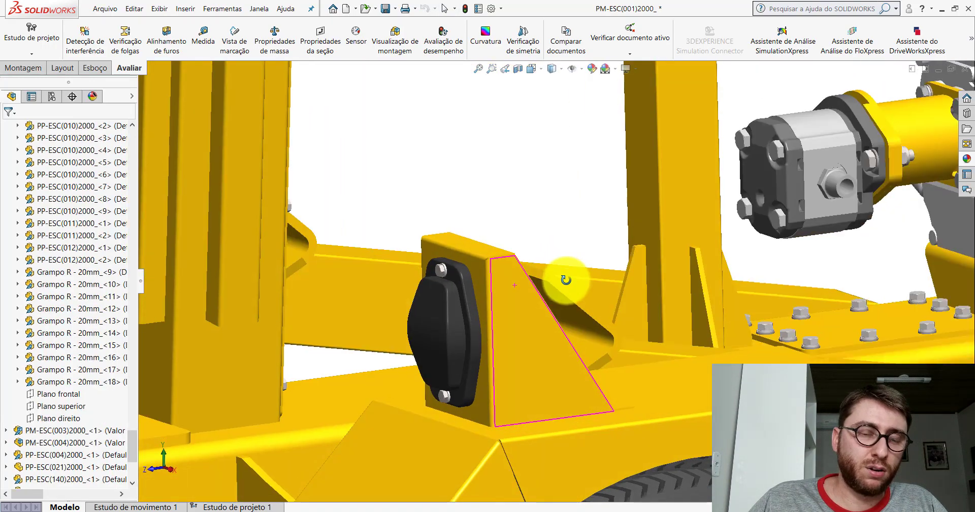
{"action": "scroll", "coordinate": [514, 284], "scroll_direction": "up", "scroll_amount": 1}
{"action": "scroll", "coordinate": [514, 283], "scroll_direction": "up", "scroll_amount": 2}
{"action": "scroll", "coordinate": [513, 283], "scroll_direction": "down", "scroll_amount": 3}
{"action": "scroll", "coordinate": [513, 284], "scroll_direction": "down", "scroll_amount": 2}
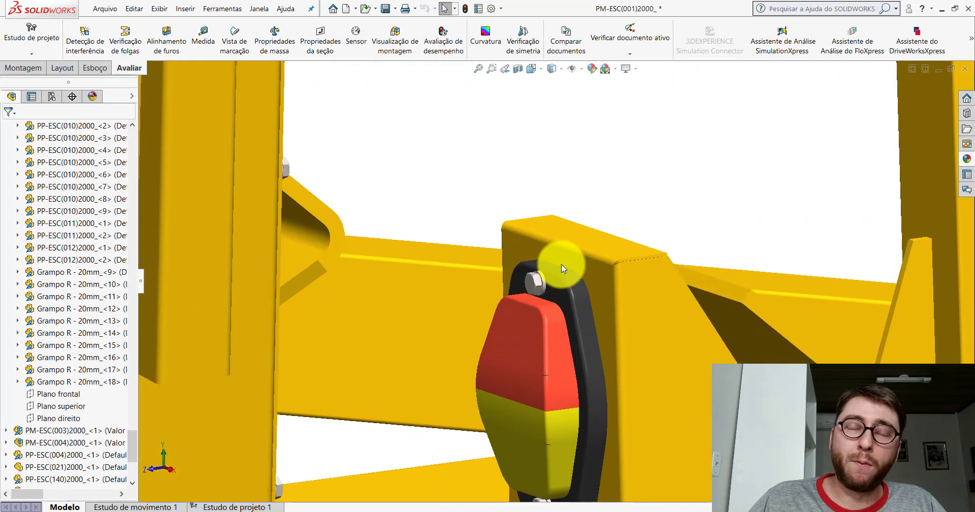
{"action": "scroll", "coordinate": [487, 254], "scroll_direction": "up", "scroll_amount": 2}
{"action": "scroll", "coordinate": [454, 217], "scroll_direction": "up", "scroll_amount": 1}
{"action": "scroll", "coordinate": [402, 191], "scroll_direction": "up", "scroll_amount": 1}
{"action": "scroll", "coordinate": [451, 209], "scroll_direction": "up", "scroll_amount": 2}
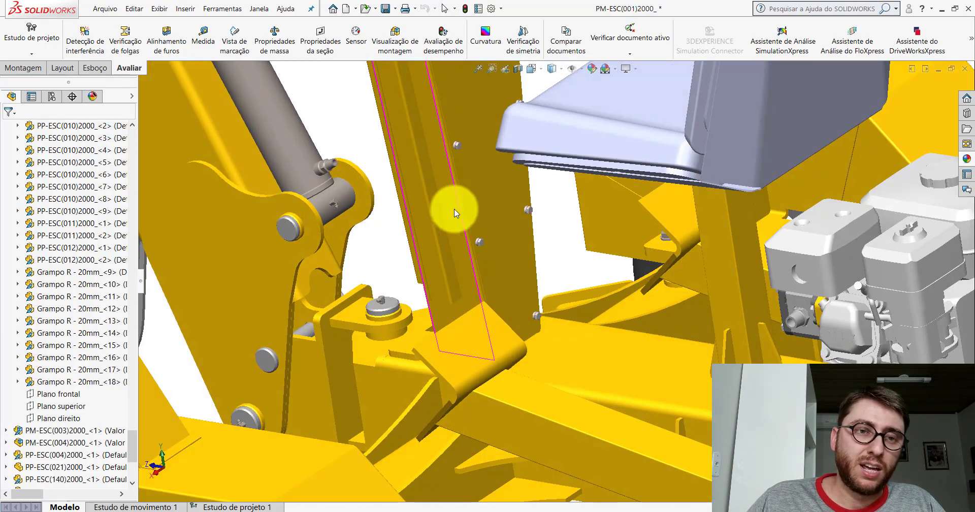
{"action": "scroll", "coordinate": [514, 165], "scroll_direction": "up", "scroll_amount": 3}
{"action": "scroll", "coordinate": [530, 243], "scroll_direction": "down", "scroll_amount": 3}
{"action": "scroll", "coordinate": [530, 242], "scroll_direction": "down", "scroll_amount": 2}
{"action": "scroll", "coordinate": [513, 254], "scroll_direction": "down", "scroll_amount": 2}
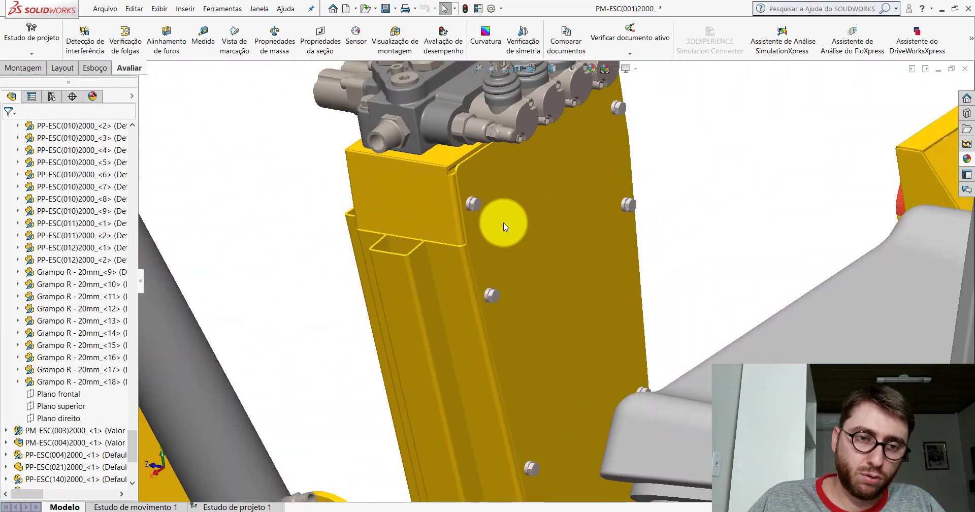
{"action": "left_click", "coordinate": [503, 222]}
{"action": "left_click", "coordinate": [601, 167]}
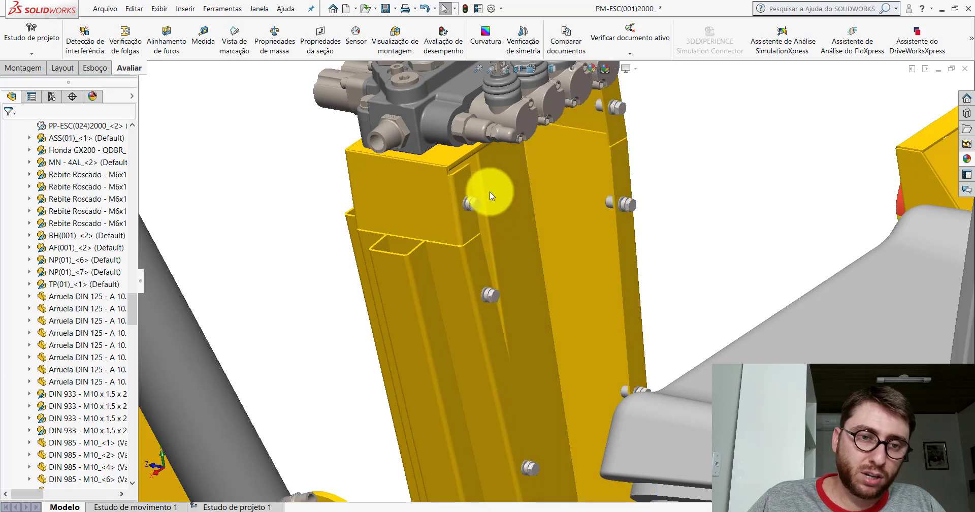
{"action": "scroll", "coordinate": [484, 208], "scroll_direction": "down", "scroll_amount": 3}
{"action": "scroll", "coordinate": [462, 254], "scroll_direction": "down", "scroll_amount": 2}
{"action": "scroll", "coordinate": [470, 225], "scroll_direction": "down", "scroll_amount": 3}
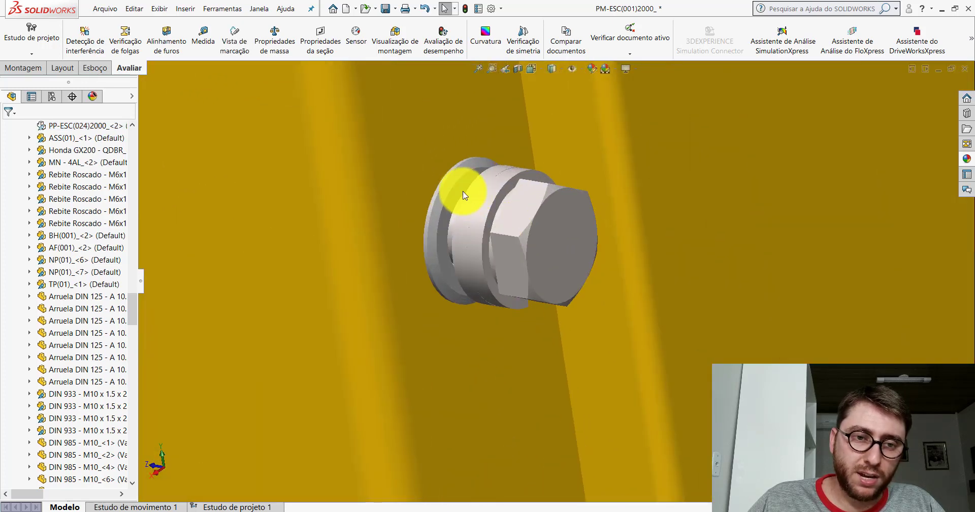
{"action": "left_click", "coordinate": [459, 192]}
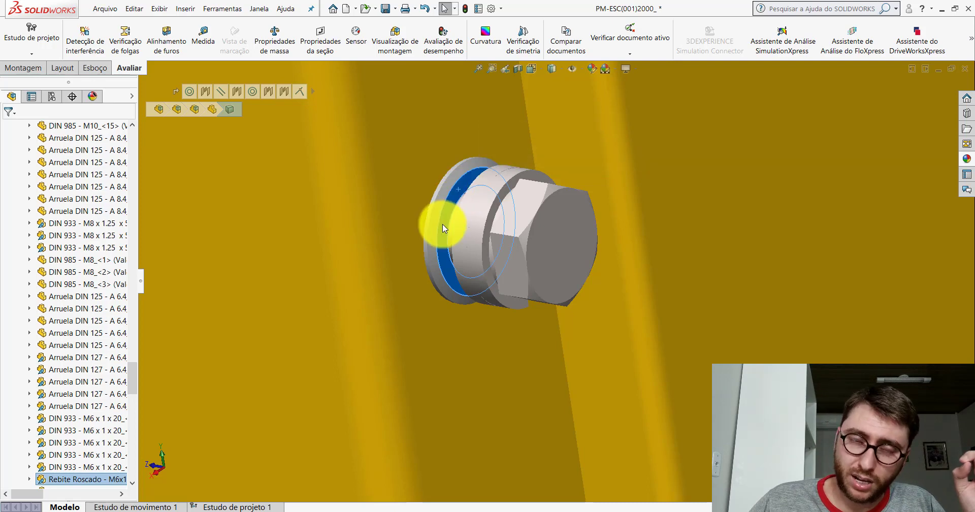
{"action": "scroll", "coordinate": [546, 236], "scroll_direction": "up", "scroll_amount": 5}
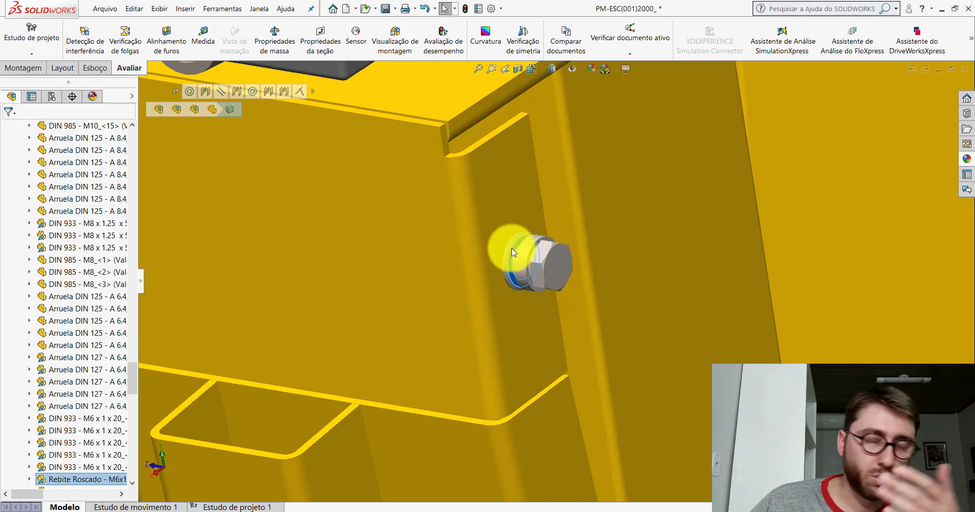
{"action": "scroll", "coordinate": [513, 252], "scroll_direction": "up", "scroll_amount": 3}
{"action": "scroll", "coordinate": [540, 265], "scroll_direction": "up", "scroll_amount": 3}
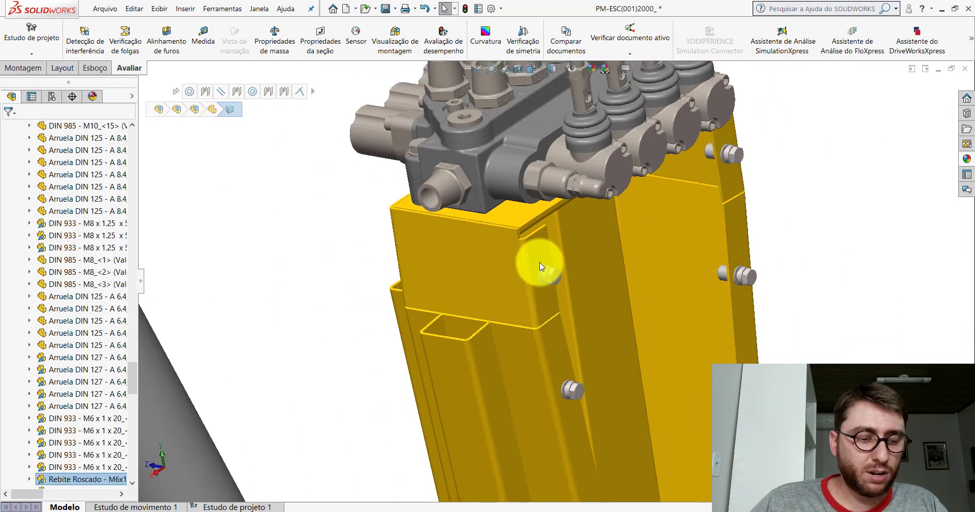
{"action": "key", "text": "ctrl+z"}
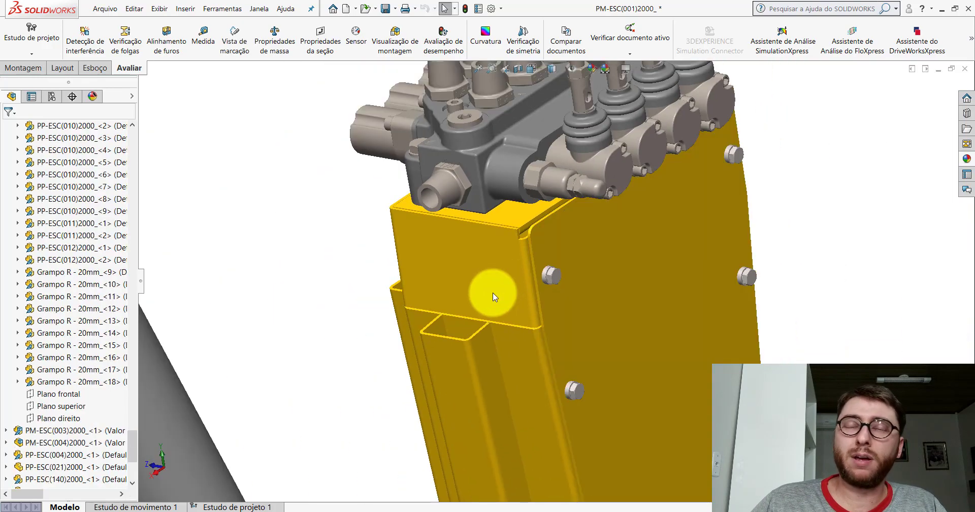
{"action": "scroll", "coordinate": [549, 218], "scroll_direction": "up", "scroll_amount": 3}
{"action": "scroll", "coordinate": [570, 277], "scroll_direction": "up", "scroll_amount": 2}
{"action": "scroll", "coordinate": [570, 298], "scroll_direction": "up", "scroll_amount": 3}
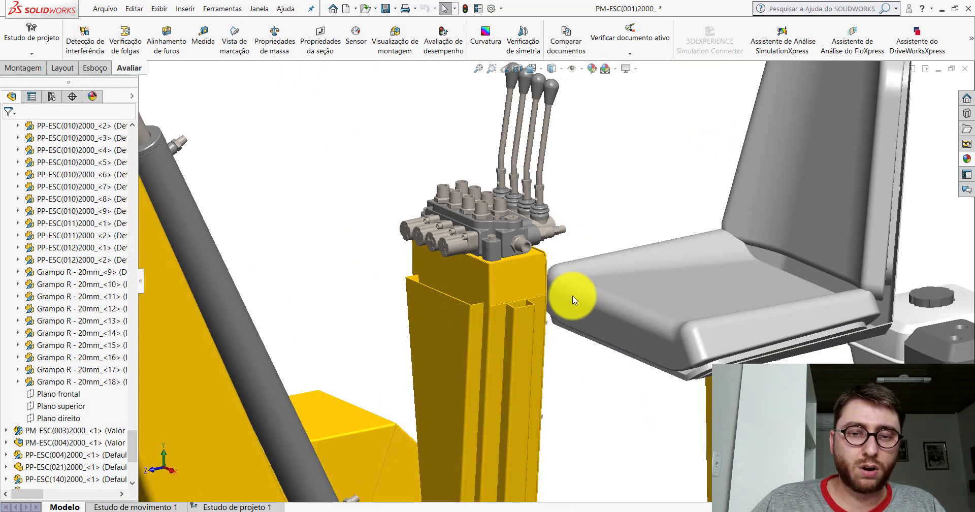
{"action": "scroll", "coordinate": [686, 432], "scroll_direction": "up", "scroll_amount": 2}
{"action": "scroll", "coordinate": [681, 407], "scroll_direction": "up", "scroll_amount": 2}
{"action": "scroll", "coordinate": [599, 386], "scroll_direction": "down", "scroll_amount": 3}
{"action": "scroll", "coordinate": [513, 364], "scroll_direction": "down", "scroll_amount": 3}
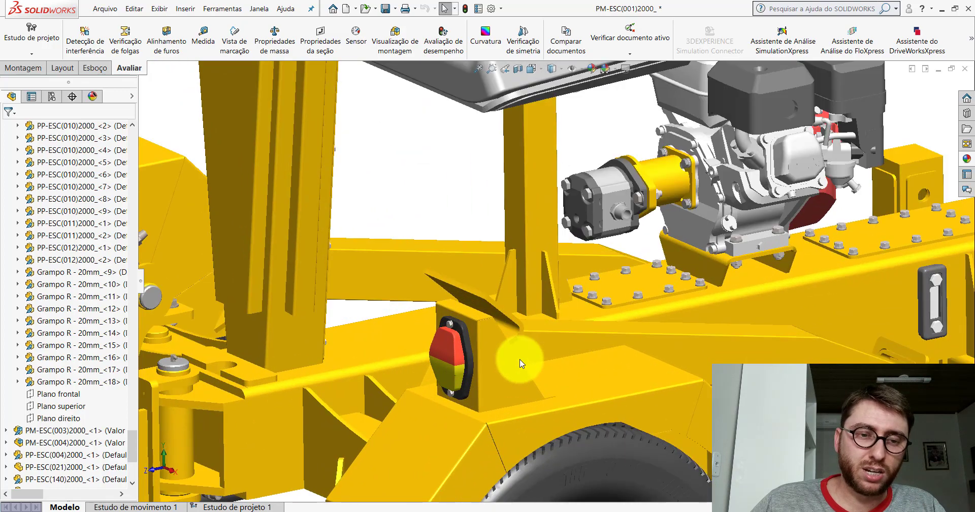
{"action": "scroll", "coordinate": [432, 331], "scroll_direction": "down", "scroll_amount": 2}
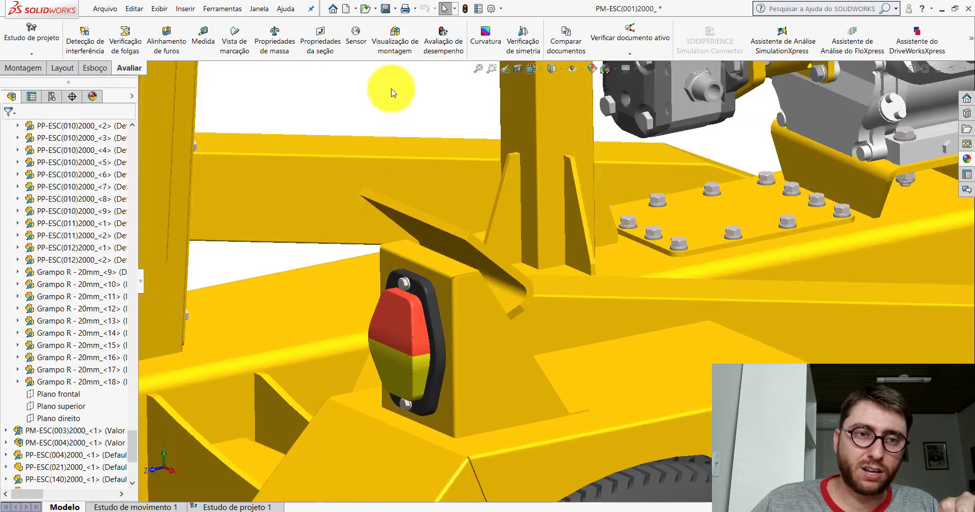
{"action": "scroll", "coordinate": [435, 302], "scroll_direction": "down", "scroll_amount": 1}
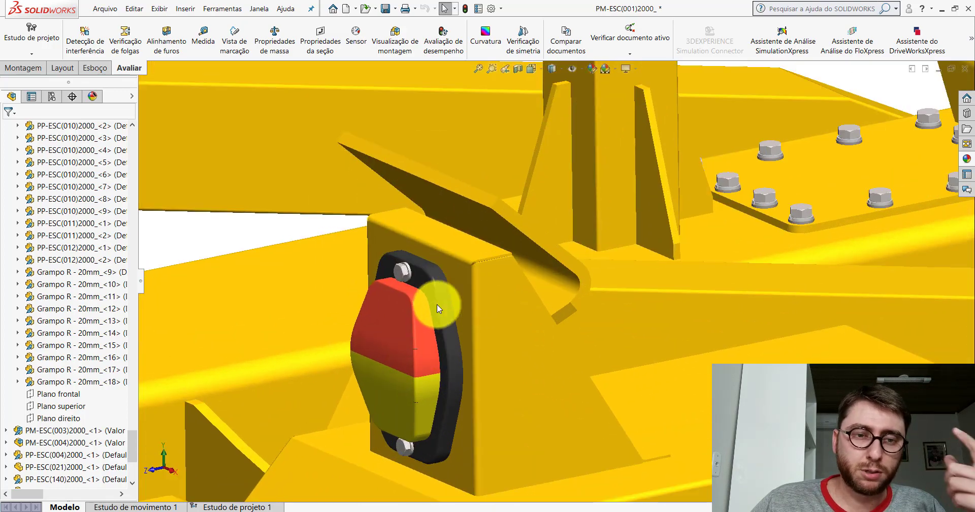
{"action": "scroll", "coordinate": [487, 304], "scroll_direction": "down", "scroll_amount": 1}
{"action": "scroll", "coordinate": [523, 311], "scroll_direction": "up", "scroll_amount": 1}
{"action": "scroll", "coordinate": [557, 317], "scroll_direction": "down", "scroll_amount": 3}
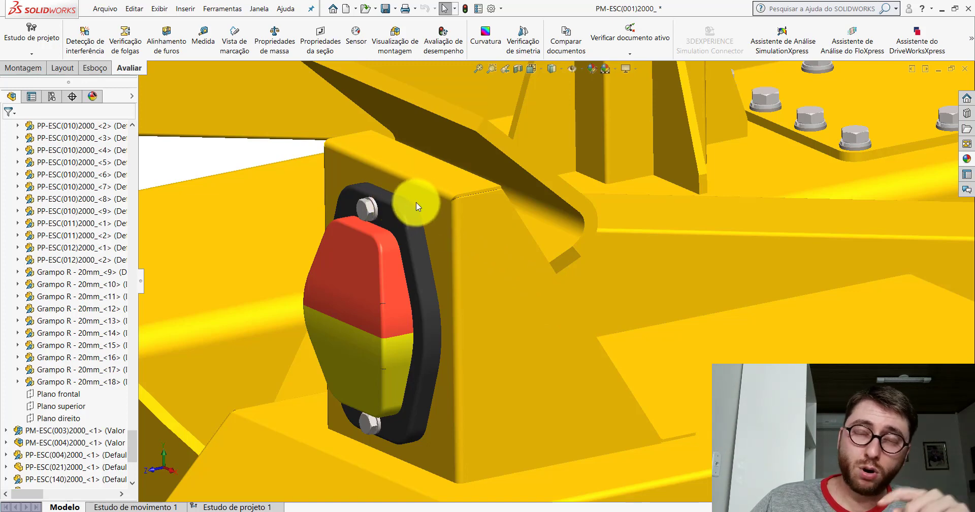
Set the PM-ESC(001)2000 backhoe to isometric view and zoom it to fill the window.
{"action": "key", "text": "space"}
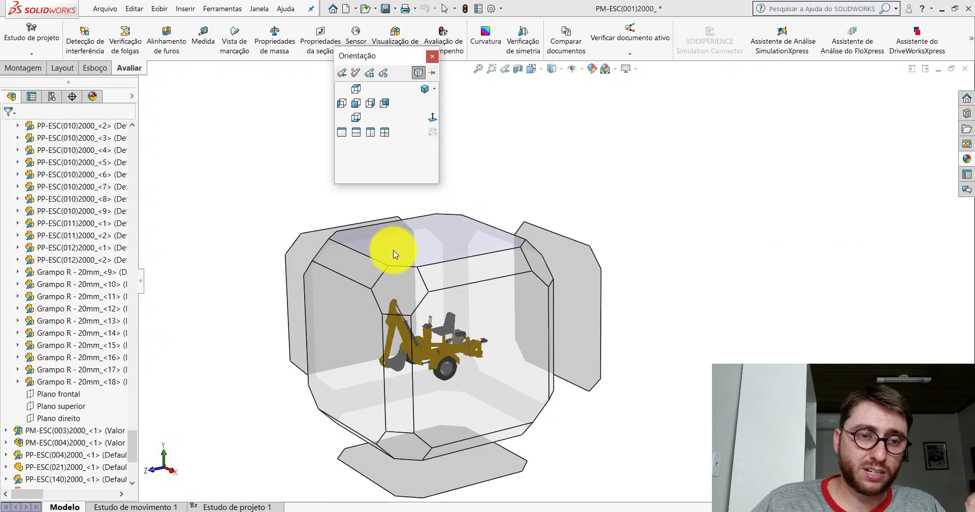
{"action": "left_click", "coordinate": [395, 254]}
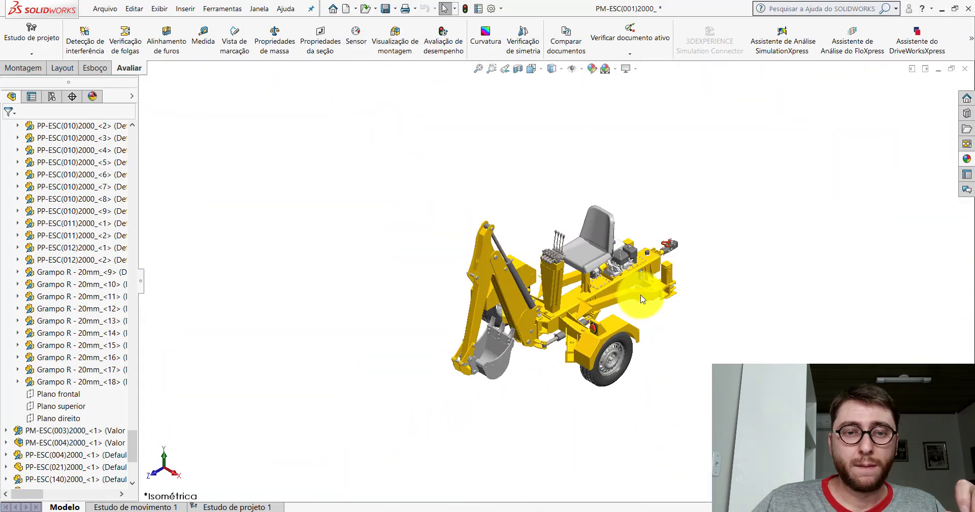
{"action": "scroll", "coordinate": [641, 299], "scroll_direction": "down", "scroll_amount": 3}
{"action": "scroll", "coordinate": [607, 346], "scroll_direction": "down", "scroll_amount": 3}
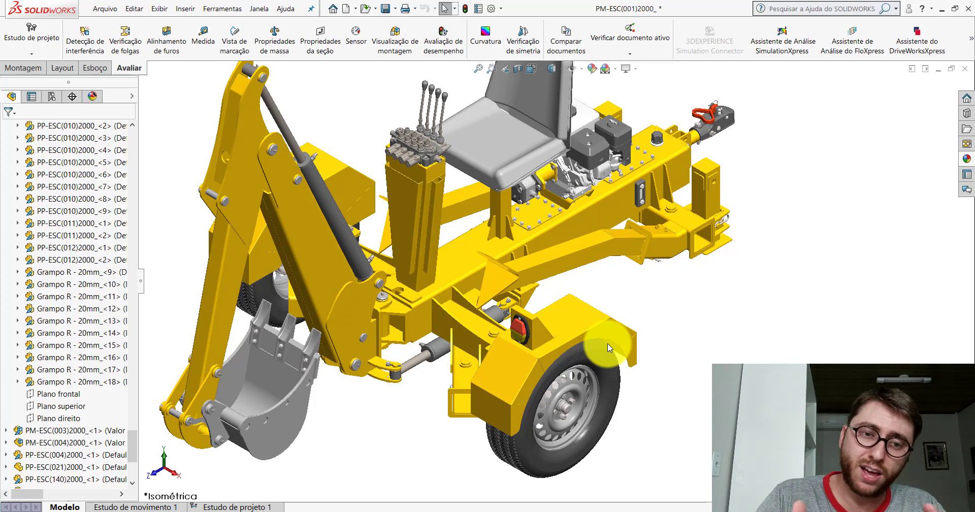
{"action": "mouse_move", "coordinate": [486, 509]}
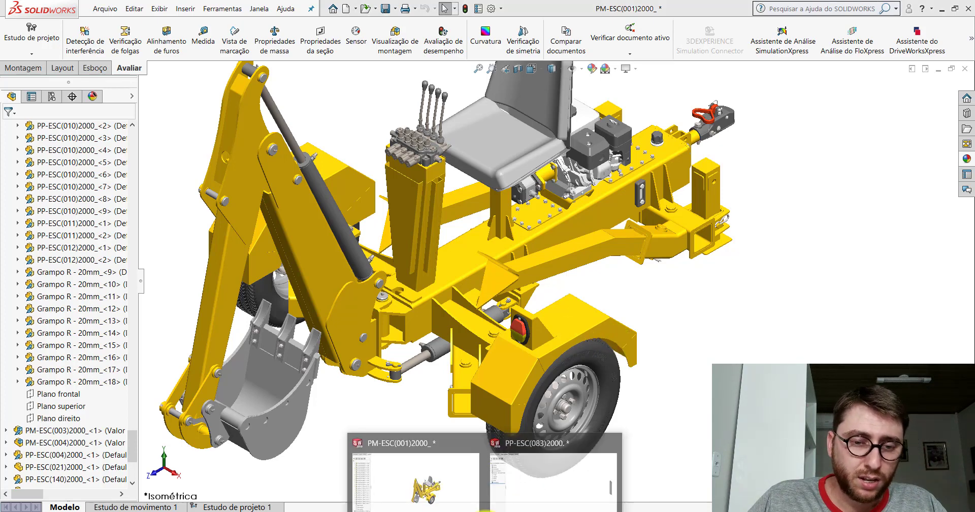
Measure the PP-ESC(083)2000 plate's upper hole, reading a 5 mm diameter.
{"action": "left_click", "coordinate": [544, 457]}
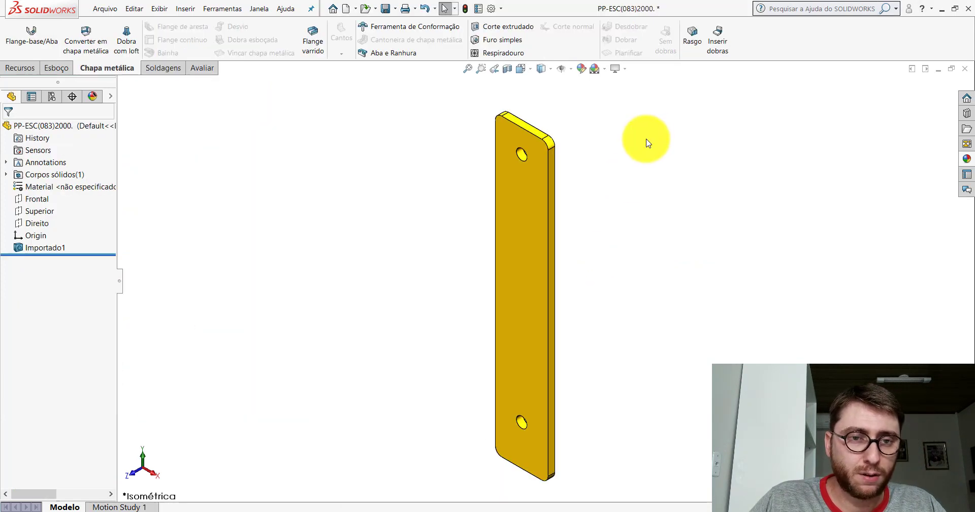
{"action": "left_click", "coordinate": [199, 68]}
{"action": "left_click", "coordinate": [123, 35]}
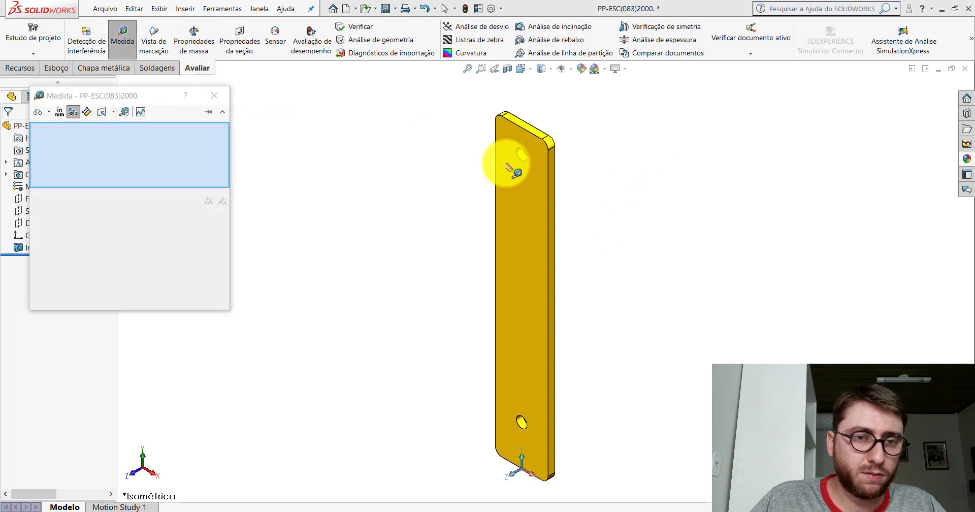
{"action": "scroll", "coordinate": [510, 170], "scroll_direction": "down", "scroll_amount": 5}
{"action": "left_click", "coordinate": [528, 173]}
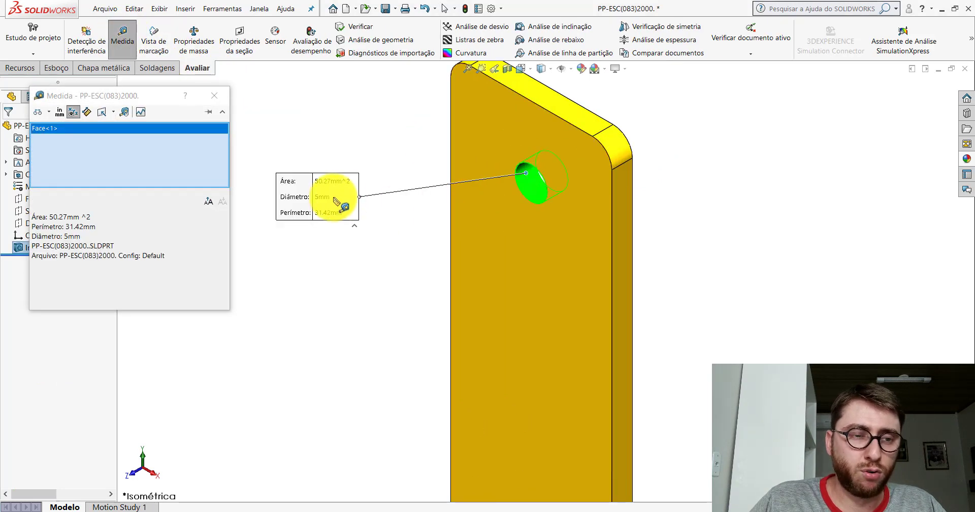
{"action": "left_click_drag", "start_coordinate": [336, 202], "coordinate": [364, 210]}
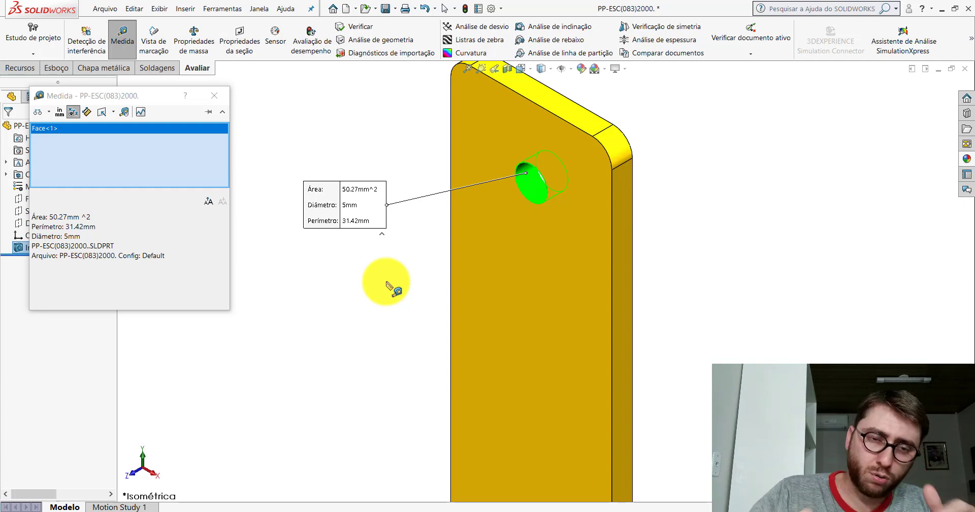
{"action": "left_click", "coordinate": [214, 96]}
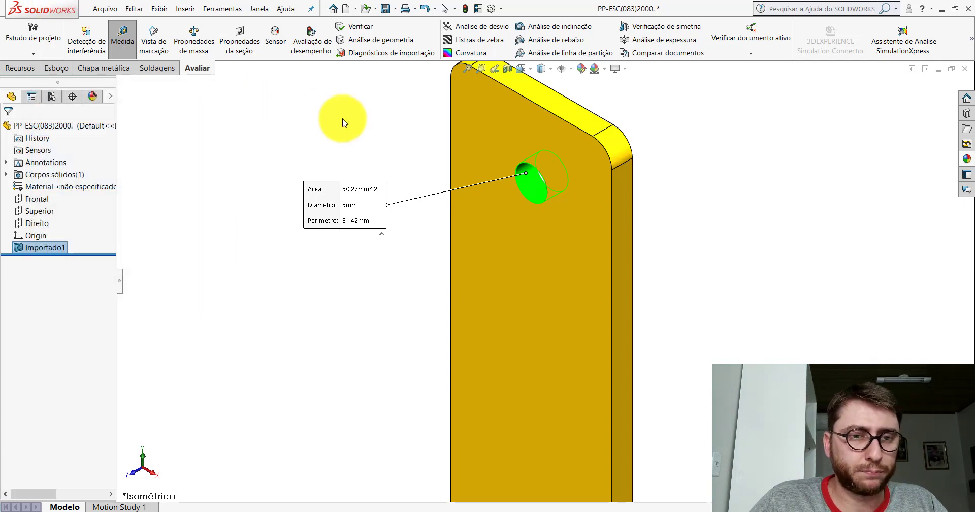
{"action": "scroll", "coordinate": [626, 193], "scroll_direction": "up", "scroll_amount": 5}
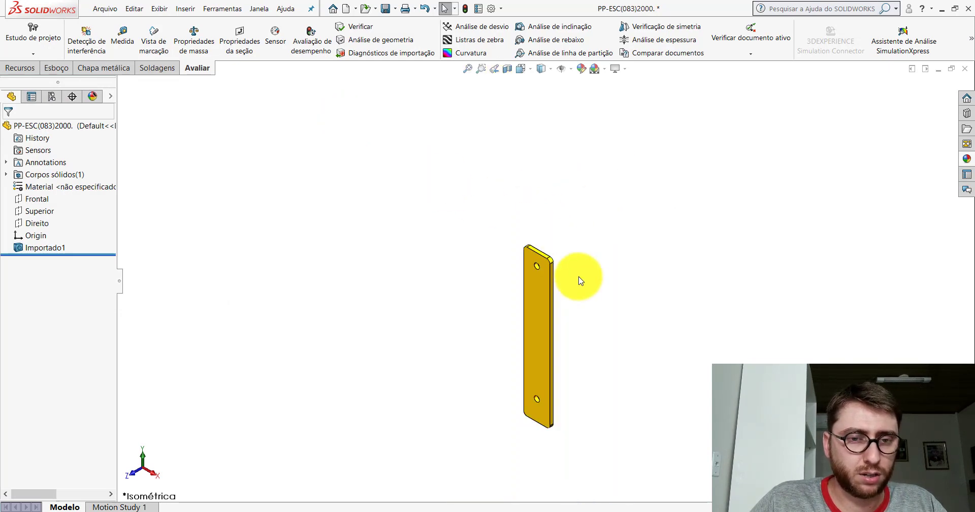
Measure the plate's edges, reading a 140 mm end-to-end length.
{"action": "left_click", "coordinate": [122, 38]}
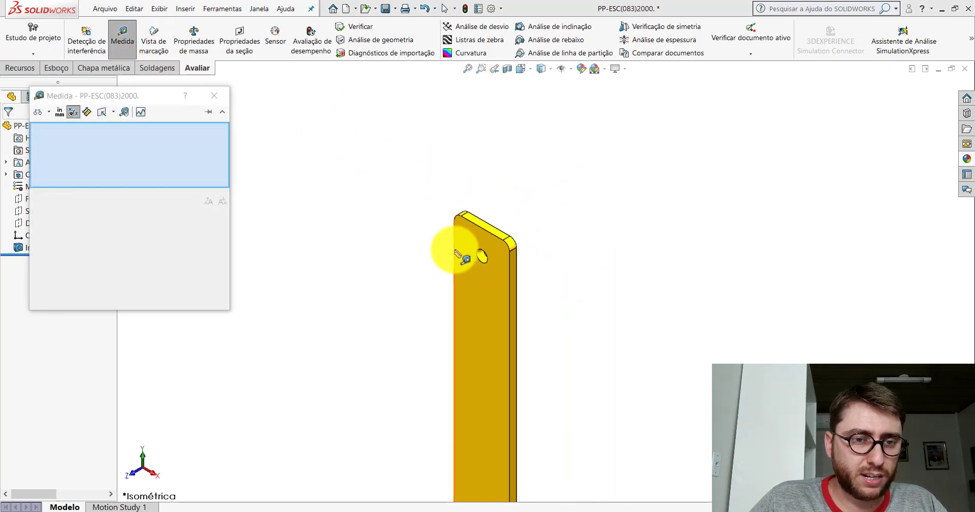
{"action": "left_click", "coordinate": [454, 251]}
{"action": "left_click", "coordinate": [510, 266]}
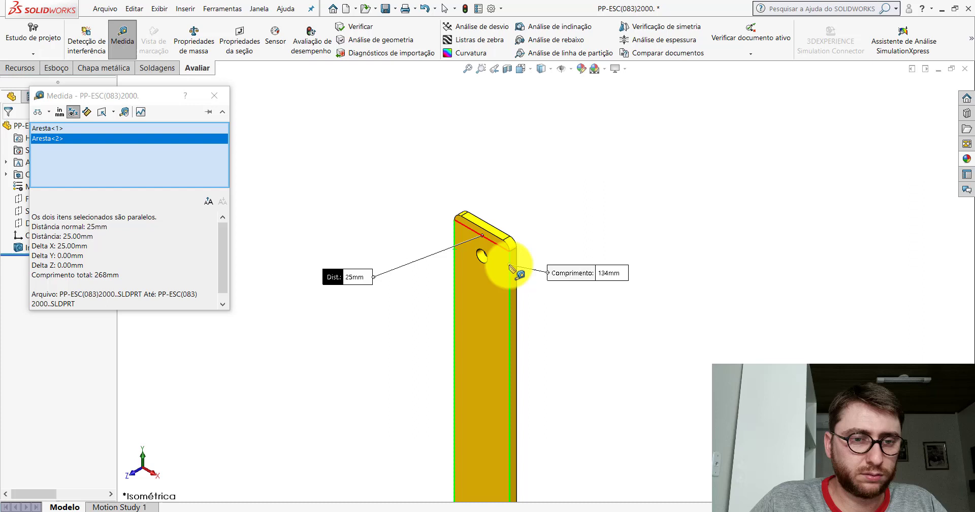
{"action": "left_click", "coordinate": [588, 331]}
{"action": "left_click", "coordinate": [500, 238]}
{"action": "scroll", "coordinate": [544, 342], "scroll_direction": "up", "scroll_amount": 3}
{"action": "scroll", "coordinate": [512, 413], "scroll_direction": "down", "scroll_amount": 2}
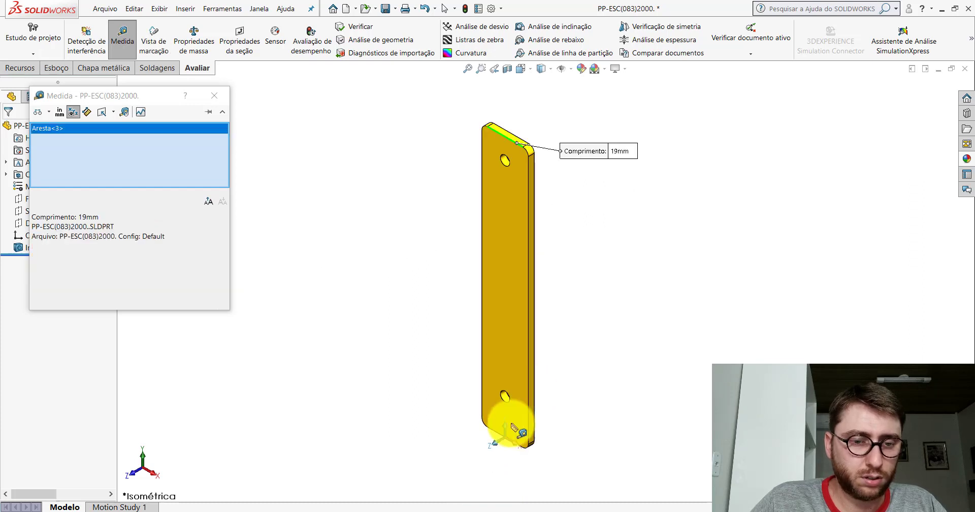
{"action": "left_click", "coordinate": [493, 432]}
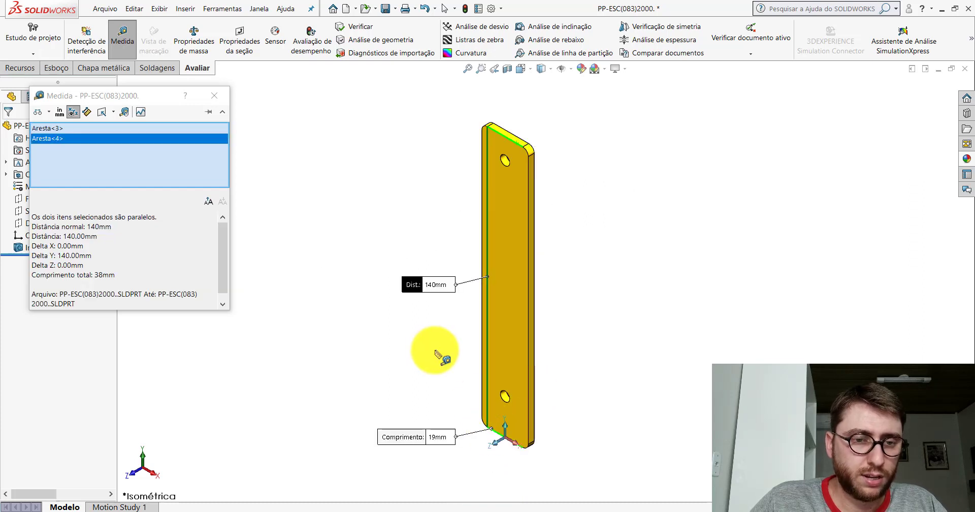
Measure the 3 mm corner radius and 3.2 mm thickness, then close Measure.
{"action": "left_click", "coordinate": [547, 199]}
{"action": "scroll", "coordinate": [517, 162], "scroll_direction": "down", "scroll_amount": 3}
{"action": "left_click", "coordinate": [510, 160]}
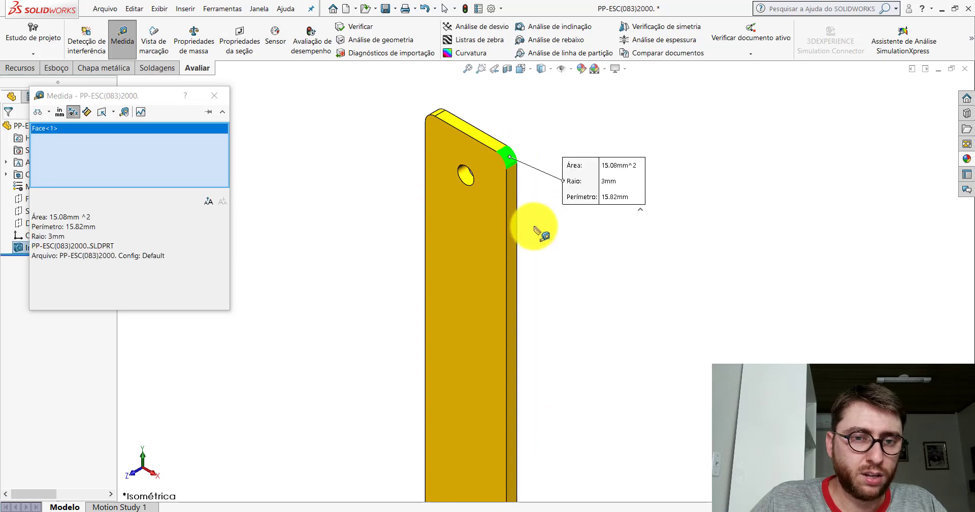
{"action": "scroll", "coordinate": [569, 265], "scroll_direction": "up", "scroll_amount": 1}
{"action": "left_click", "coordinate": [570, 266]}
{"action": "scroll", "coordinate": [507, 202], "scroll_direction": "down", "scroll_amount": 4}
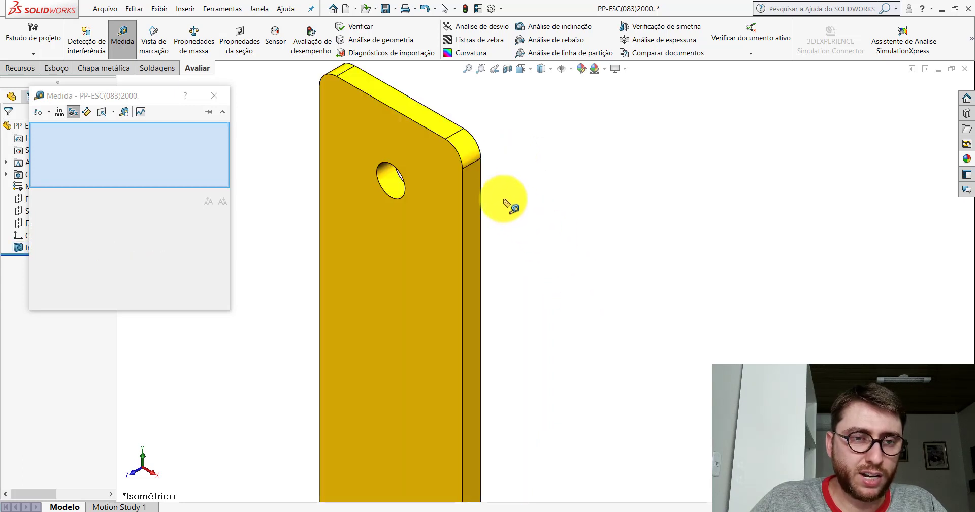
{"action": "left_click", "coordinate": [479, 165]}
{"action": "scroll", "coordinate": [489, 167], "scroll_direction": "up", "scroll_amount": 1}
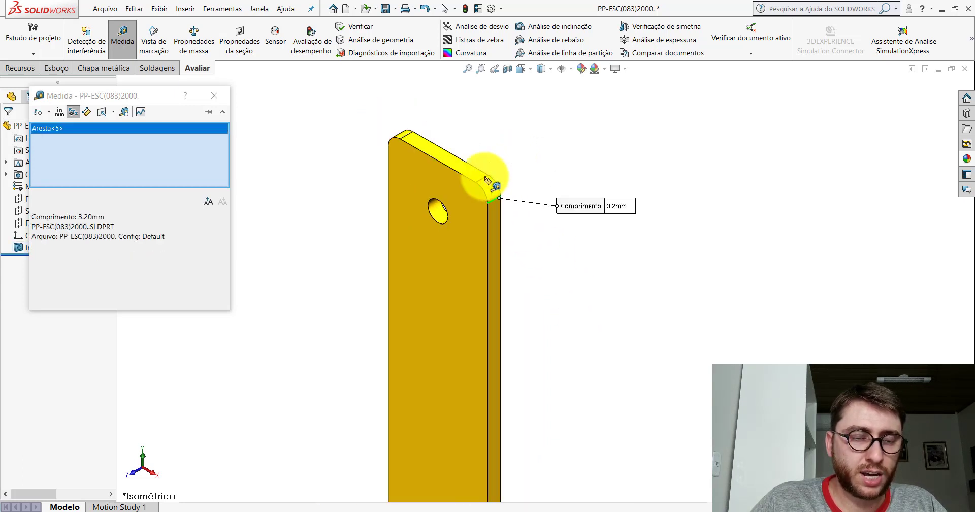
{"action": "scroll", "coordinate": [496, 191], "scroll_direction": "up", "scroll_amount": 1}
{"action": "key", "text": "Escape"}
{"action": "scroll", "coordinate": [555, 254], "scroll_direction": "up", "scroll_amount": 1}
{"action": "scroll", "coordinate": [555, 254], "scroll_direction": "up", "scroll_amount": 2}
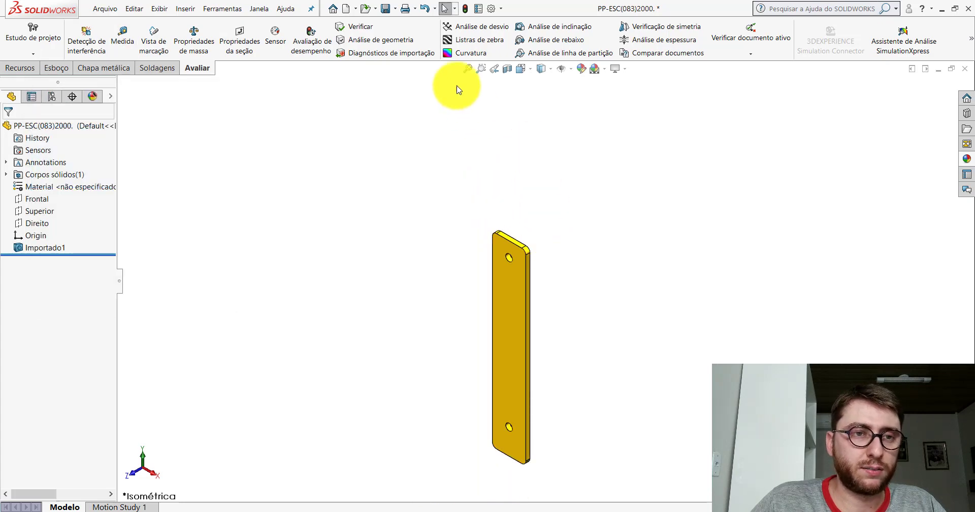
Create a new part, Peça5, and start sketch Esboço1 on the Front Plane.
{"action": "left_click", "coordinate": [346, 8]}
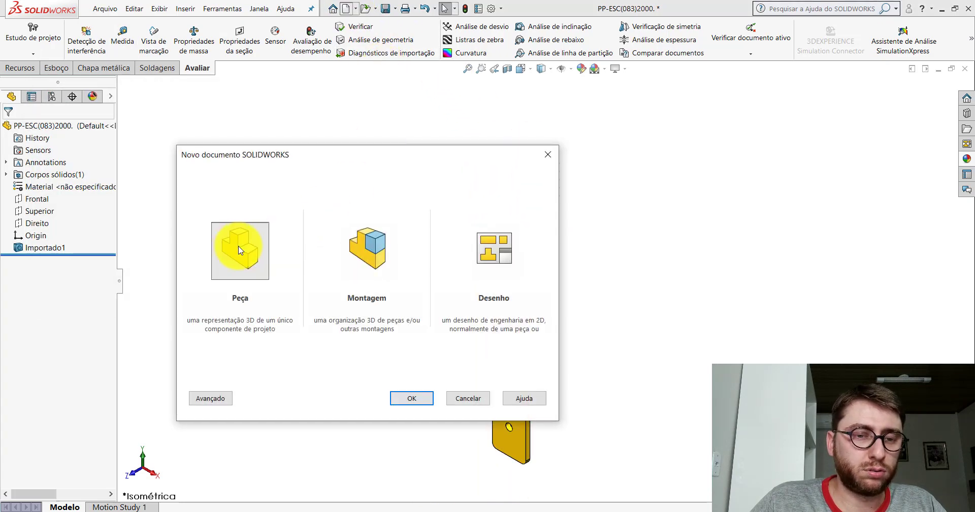
{"action": "key", "text": "Return"}
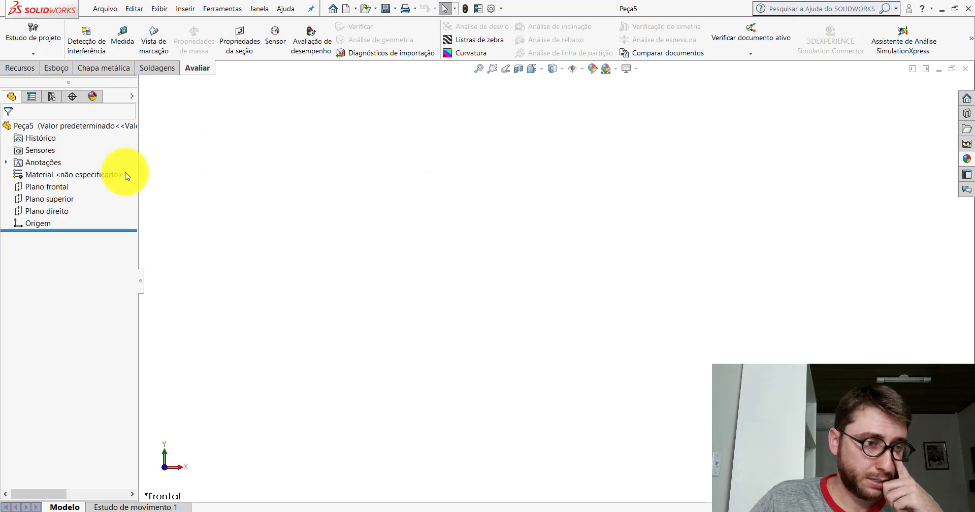
{"action": "left_click", "coordinate": [62, 187]}
{"action": "left_click", "coordinate": [81, 186]}
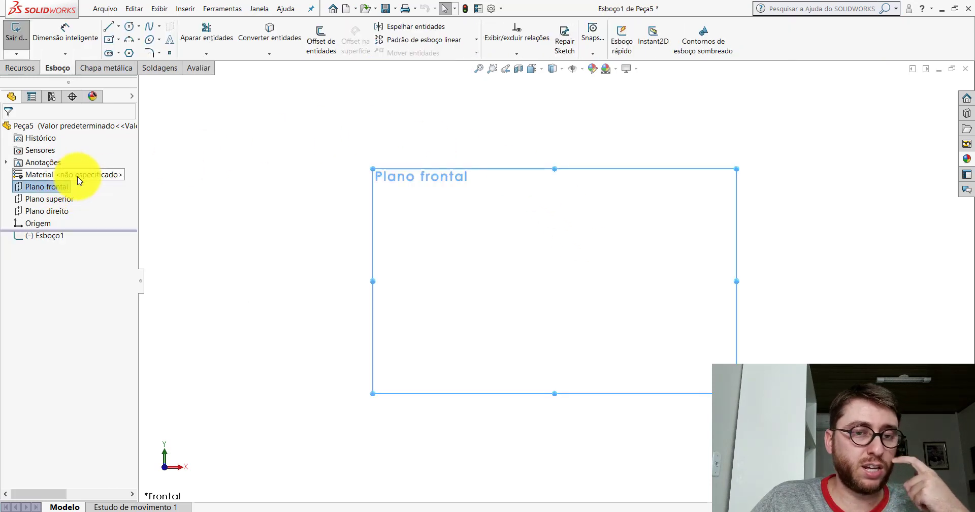
{"action": "left_click", "coordinate": [111, 40]}
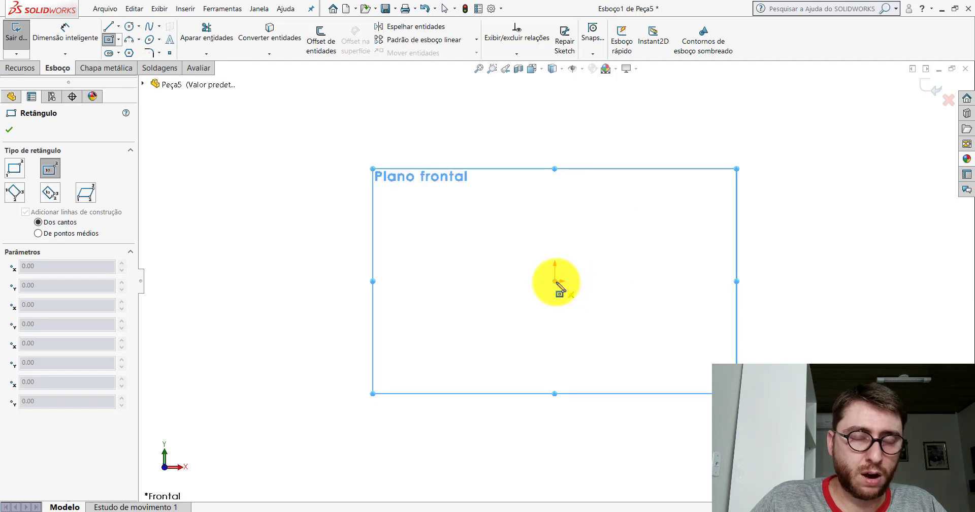
Draw a centre rectangle on the origin and dimension its width to 25 mm.
{"action": "left_click", "coordinate": [555, 281]}
{"action": "left_click", "coordinate": [610, 130]}
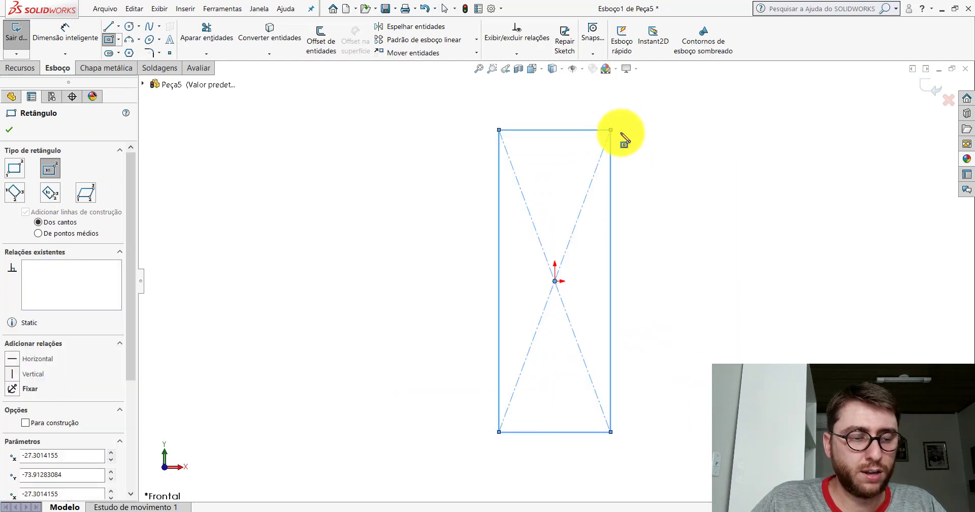
{"action": "left_click", "coordinate": [65, 31]}
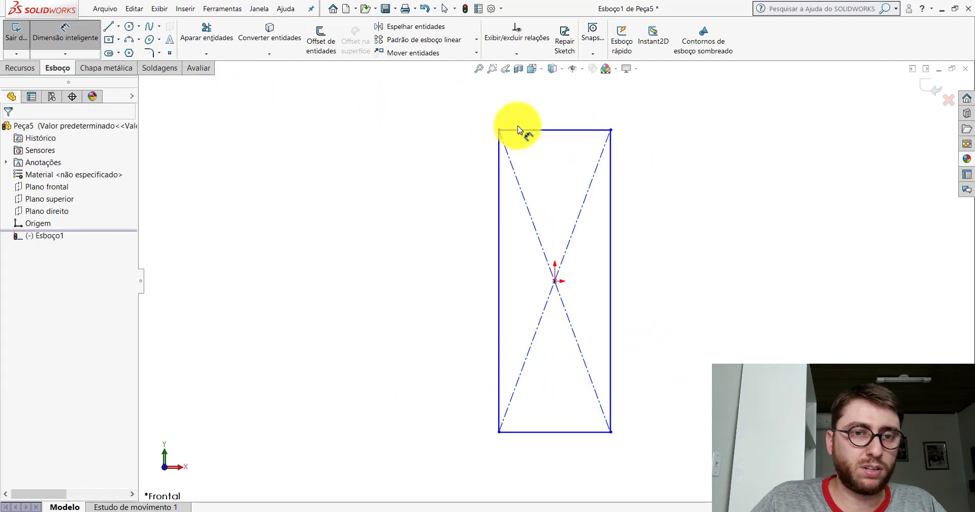
{"action": "left_click", "coordinate": [557, 131]}
{"action": "left_click", "coordinate": [558, 106]}
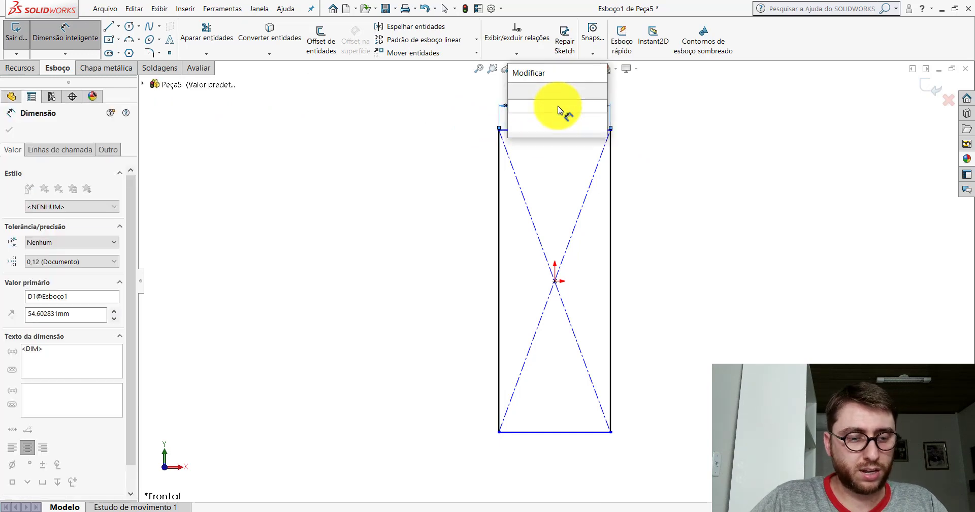
{"action": "type", "text": "25"}
{"action": "key", "text": "Return"}
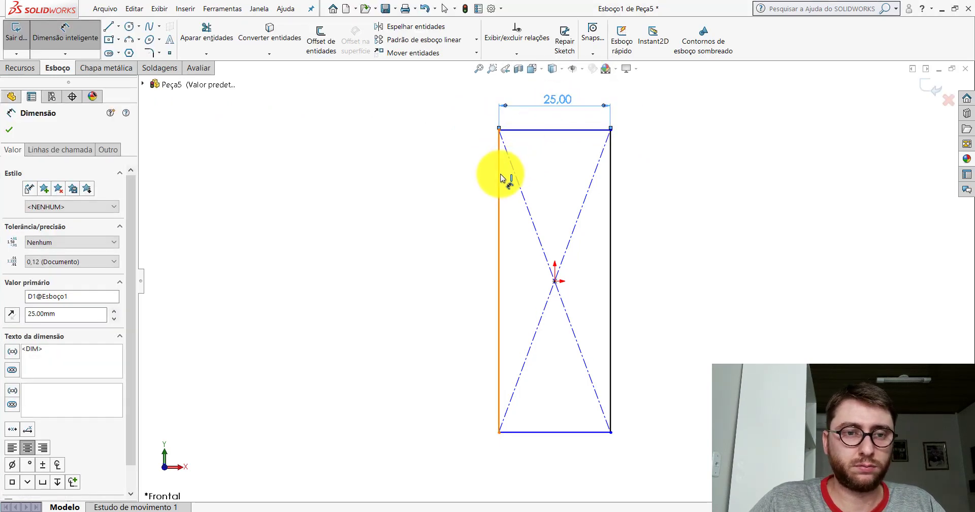
Dimension the rectangle's height to 140 mm and fit the sketch in view.
{"action": "left_click", "coordinate": [500, 175]}
{"action": "left_click", "coordinate": [421, 267]}
{"action": "type", "text": "14"}
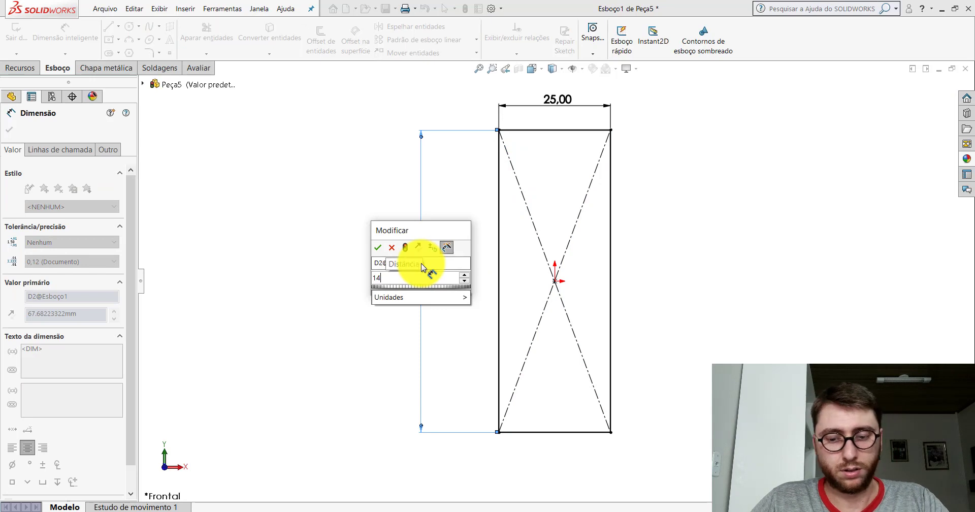
{"action": "type", "text": "0"}
{"action": "key", "text": "Return"}
{"action": "key", "text": "f"}
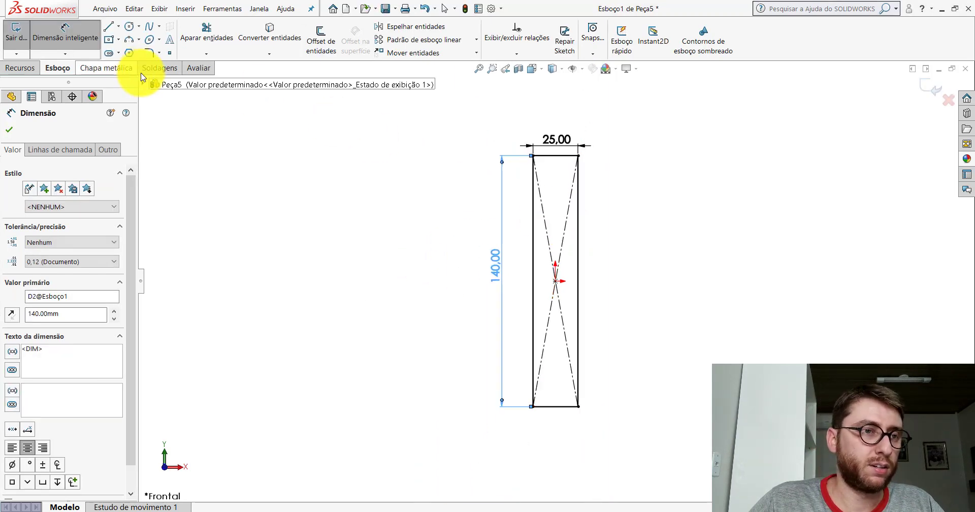
{"action": "left_click", "coordinate": [149, 53]}
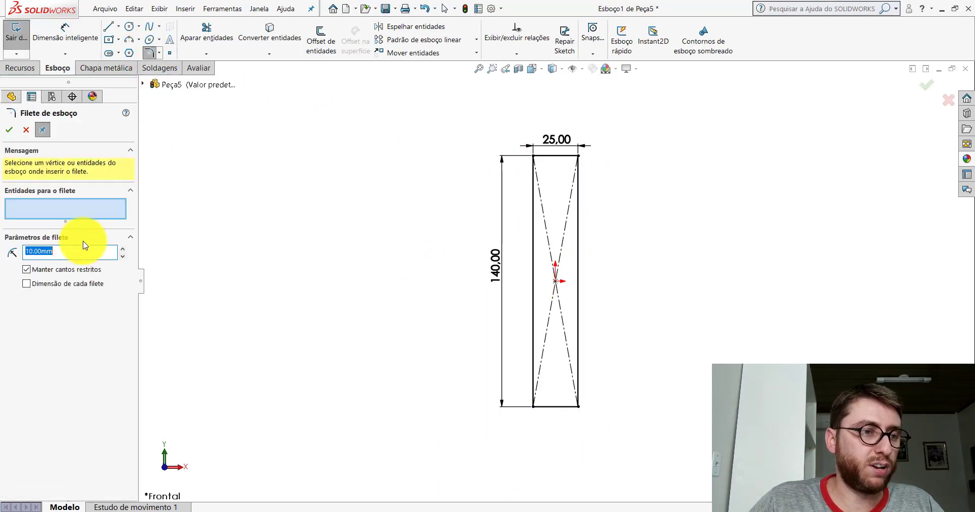
Fillet all four rectangle corners at 3 mm.
{"action": "scroll", "coordinate": [627, 175], "scroll_direction": "down", "scroll_amount": 4}
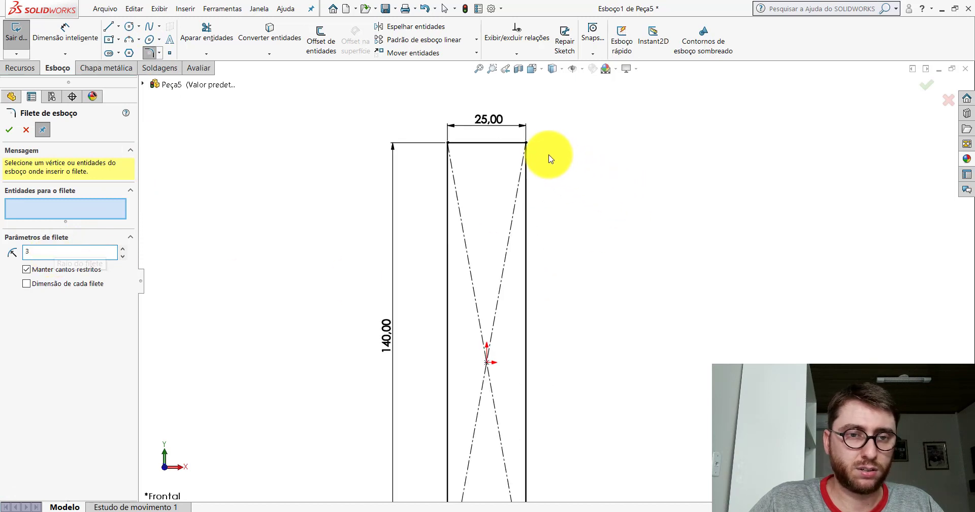
{"action": "left_click", "coordinate": [526, 145]}
{"action": "scroll", "coordinate": [527, 162], "scroll_direction": "down", "scroll_amount": 2}
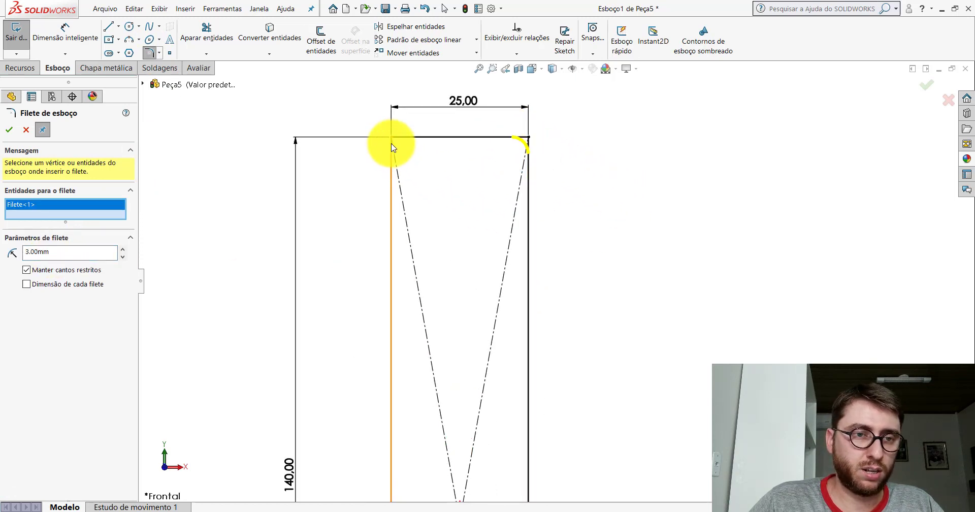
{"action": "left_click", "coordinate": [449, 203]}
{"action": "scroll", "coordinate": [448, 203], "scroll_direction": "up", "scroll_amount": 3}
{"action": "scroll", "coordinate": [550, 344], "scroll_direction": "up", "scroll_amount": 1}
{"action": "scroll", "coordinate": [533, 457], "scroll_direction": "down", "scroll_amount": 5}
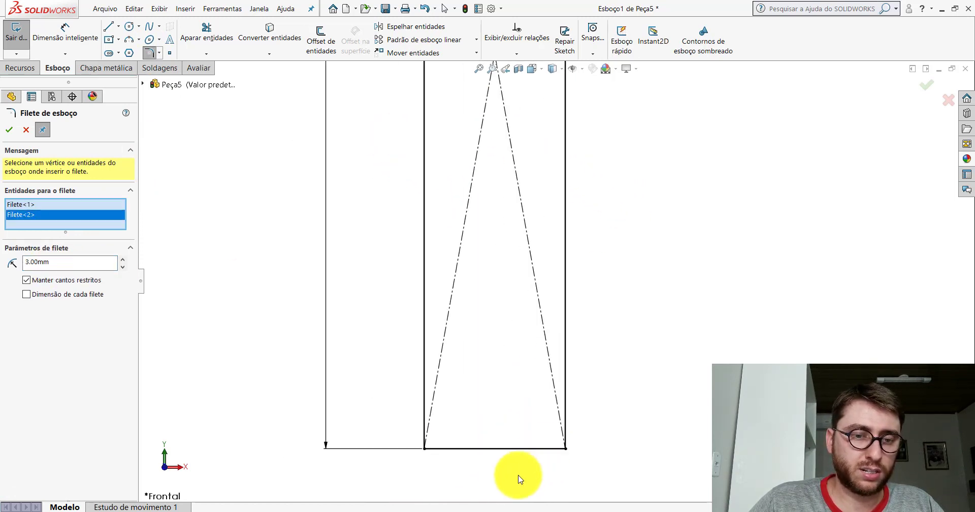
{"action": "left_click", "coordinate": [424, 449]}
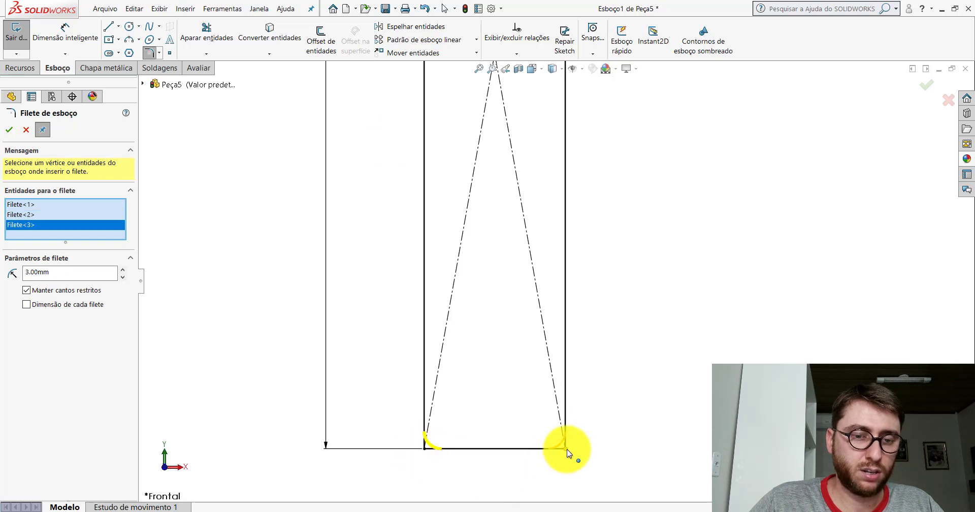
{"action": "left_click", "coordinate": [565, 449]}
{"action": "left_click", "coordinate": [12, 130]}
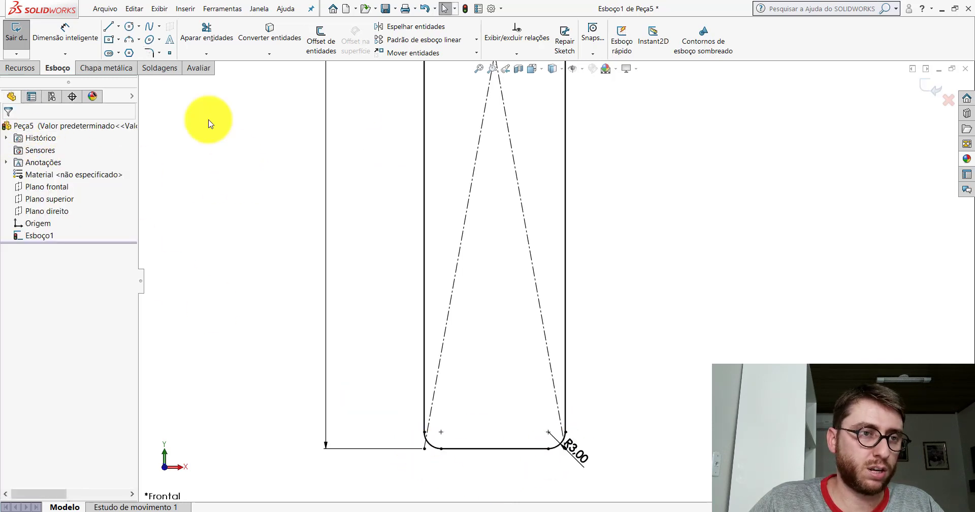
Draw a vertical centreline from the rectangle's bottom to its top.
{"action": "left_click", "coordinate": [118, 26]}
{"action": "left_click", "coordinate": [128, 53]}
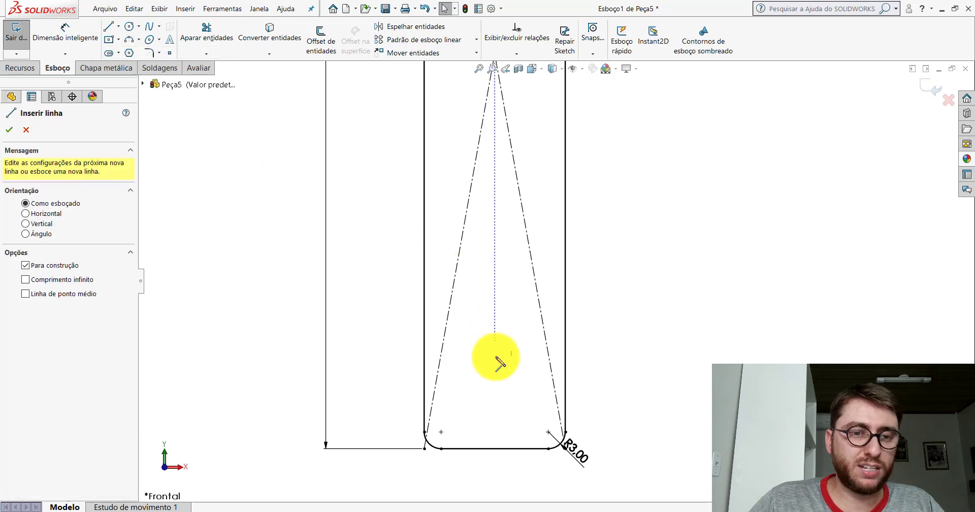
{"action": "left_click", "coordinate": [495, 369]}
{"action": "scroll", "coordinate": [557, 281], "scroll_direction": "up", "scroll_amount": 4}
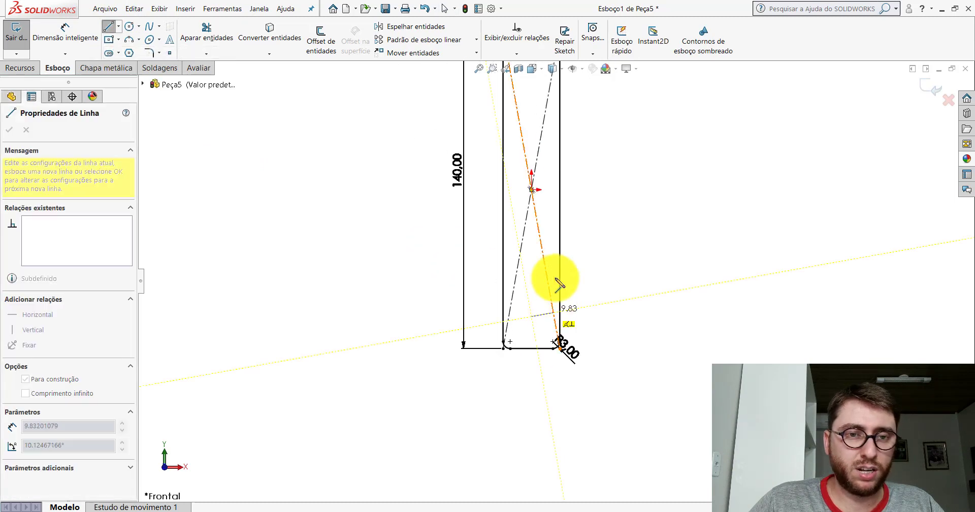
{"action": "left_click", "coordinate": [533, 104]}
{"action": "key", "text": "Escape"}
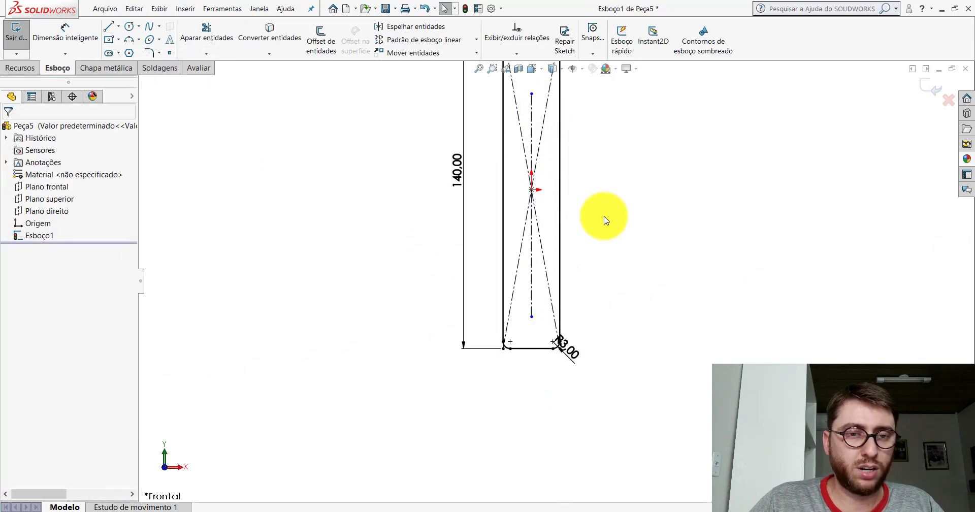
Add a Midpoint relation placing the centreline's midpoint on the origin.
{"action": "scroll", "coordinate": [605, 219], "scroll_direction": "down", "scroll_amount": 2}
{"action": "scroll", "coordinate": [543, 195], "scroll_direction": "down", "scroll_amount": 2}
{"action": "scroll", "coordinate": [543, 195], "scroll_direction": "down", "scroll_amount": 2}
{"action": "scroll", "coordinate": [543, 195], "scroll_direction": "down", "scroll_amount": 1}
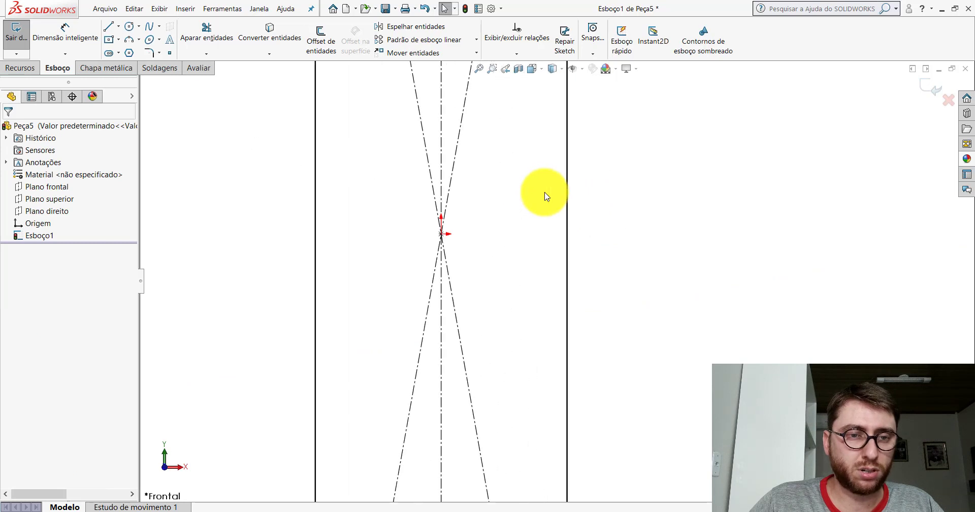
{"action": "left_click", "coordinate": [441, 150]}
{"action": "left_click", "coordinate": [443, 233], "text": "ctrl"}
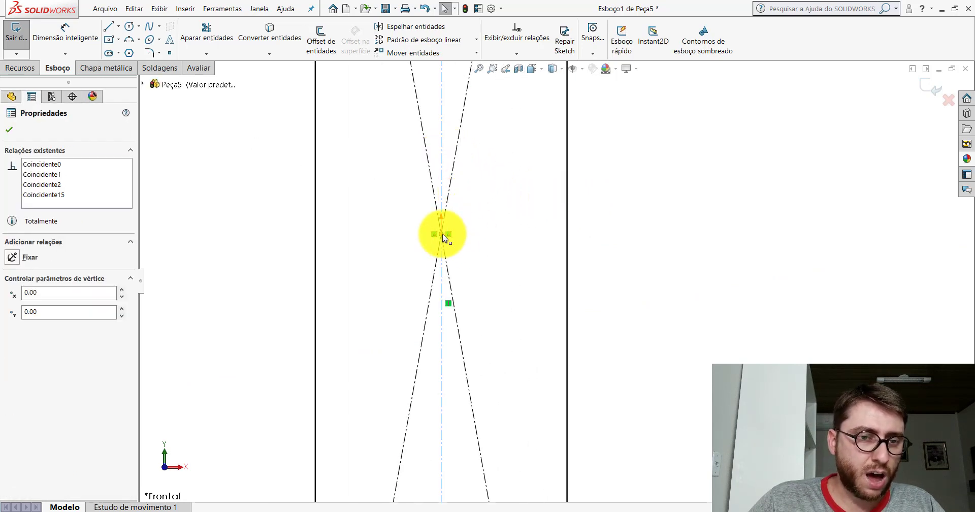
{"action": "left_click", "coordinate": [13, 309]}
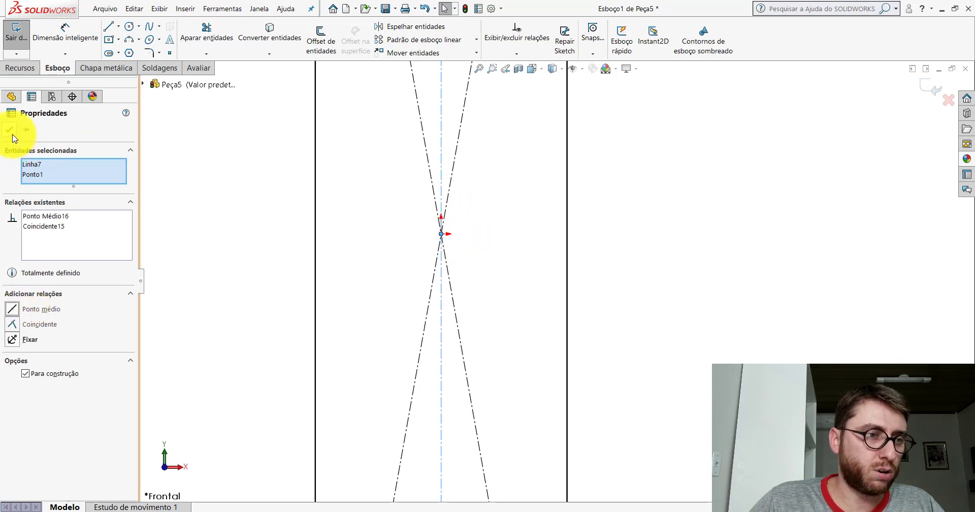
{"action": "left_click", "coordinate": [12, 134]}
{"action": "key", "text": "f"}
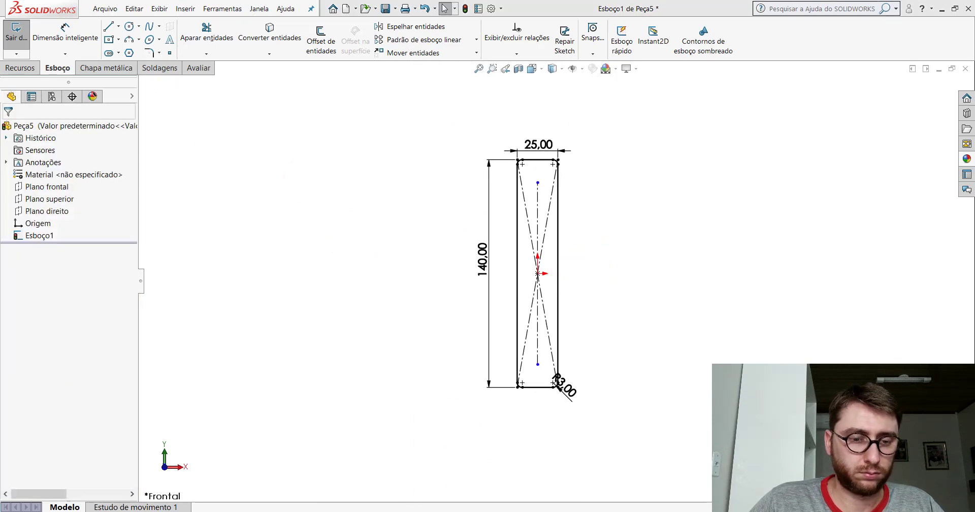
{"action": "key", "text": "ctrl+Tab"}
Measure the reference plate's 5 mm hole diameter and 110 mm hole spacing.
{"action": "left_click", "coordinate": [191, 68]}
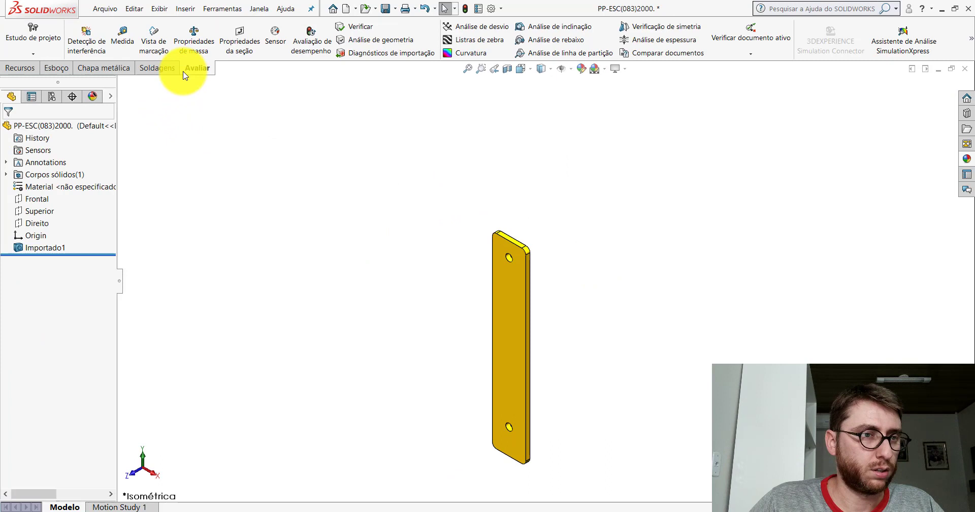
{"action": "left_click", "coordinate": [122, 38]}
{"action": "scroll", "coordinate": [508, 248], "scroll_direction": "down", "scroll_amount": 5}
{"action": "left_click", "coordinate": [502, 228]}
{"action": "scroll", "coordinate": [559, 366], "scroll_direction": "up", "scroll_amount": 4}
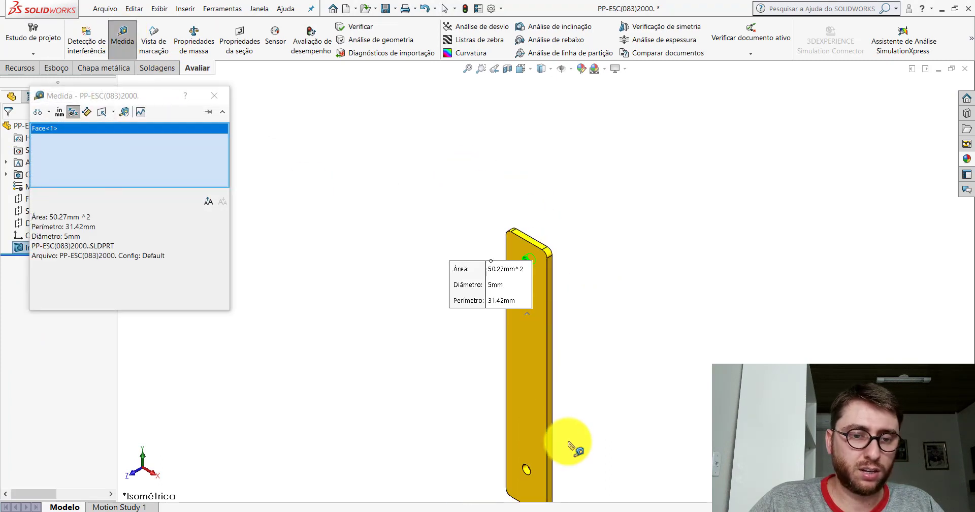
{"action": "scroll", "coordinate": [574, 447], "scroll_direction": "down", "scroll_amount": 3}
{"action": "left_click", "coordinate": [496, 427]}
{"action": "scroll", "coordinate": [513, 330], "scroll_direction": "up", "scroll_amount": 3}
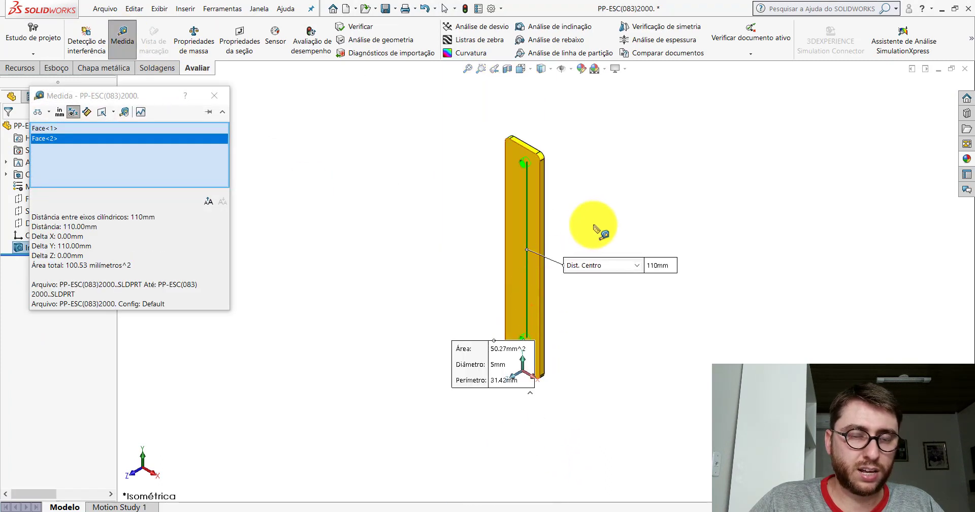
{"action": "scroll", "coordinate": [597, 224], "scroll_direction": "down", "scroll_amount": 1}
{"action": "key", "text": "Escape"}
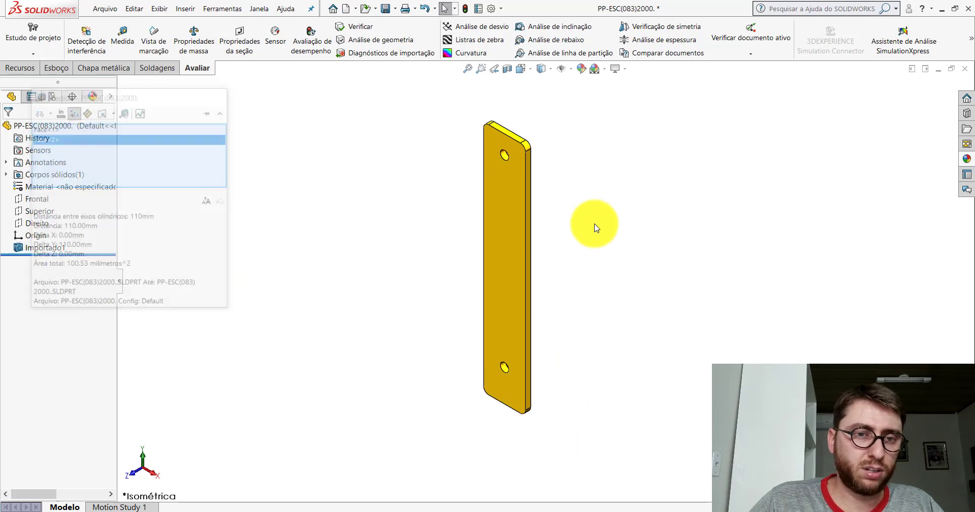
In the new part's sketch, dimension the vertical centerline to 110 mm.
{"action": "key", "text": "ctrl+Tab"}
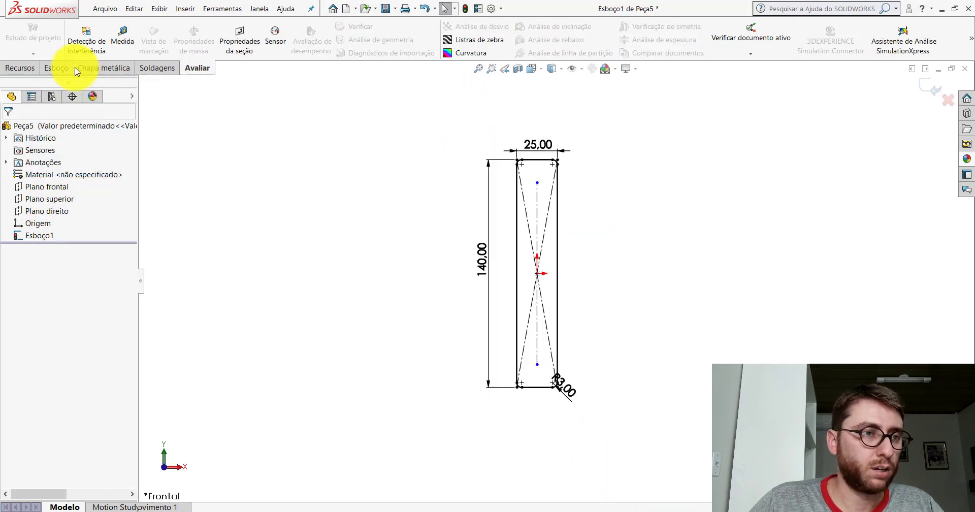
{"action": "left_click", "coordinate": [56, 68]}
{"action": "scroll", "coordinate": [627, 258], "scroll_direction": "down", "scroll_amount": 2}
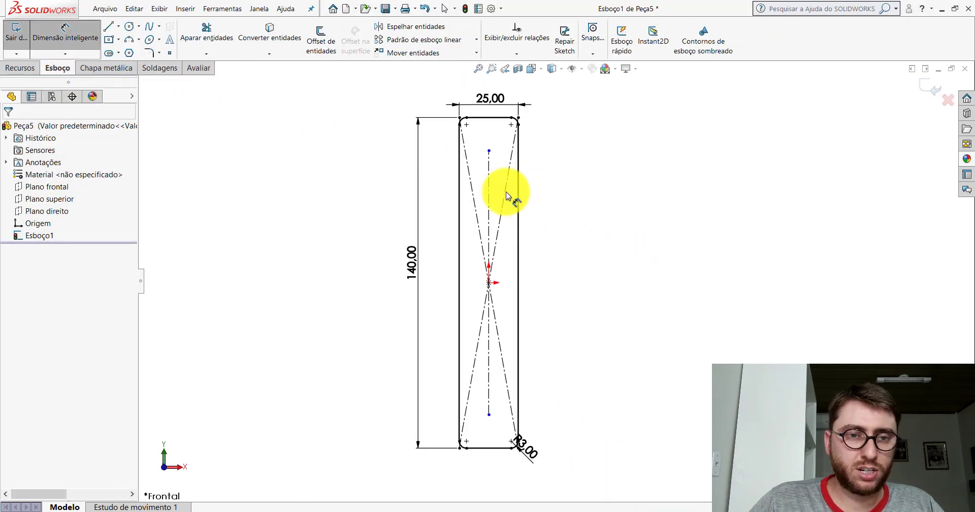
{"action": "left_click", "coordinate": [490, 182]}
{"action": "left_click", "coordinate": [572, 264]}
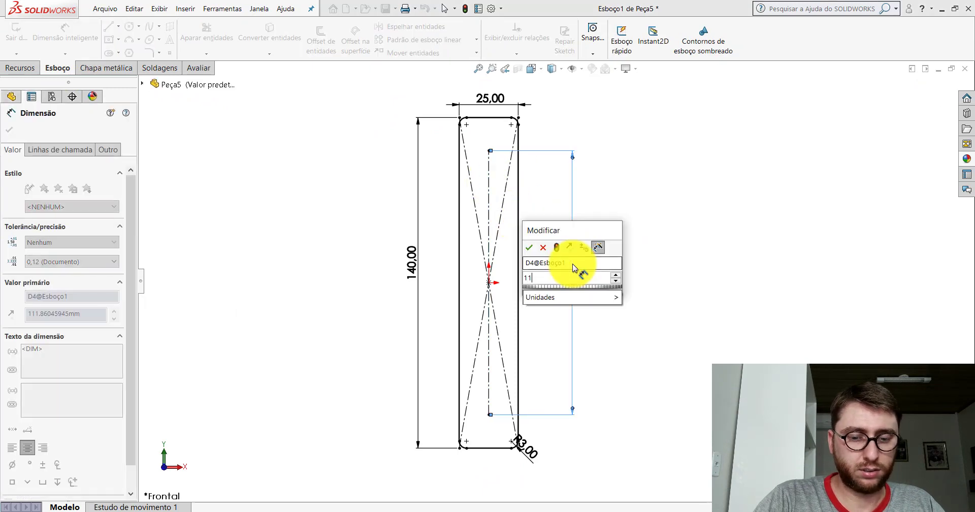
{"action": "type", "text": "110"}
{"action": "key", "text": "Return"}
{"action": "key", "text": "Escape"}
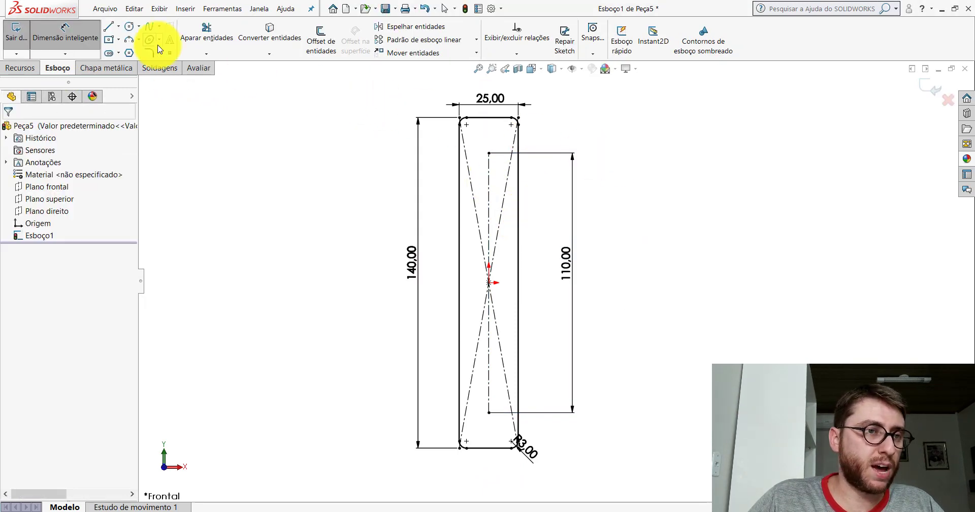
Draw a circle at each end of the centerline.
{"action": "left_click", "coordinate": [132, 30]}
{"action": "scroll", "coordinate": [500, 176], "scroll_direction": "down", "scroll_amount": 2}
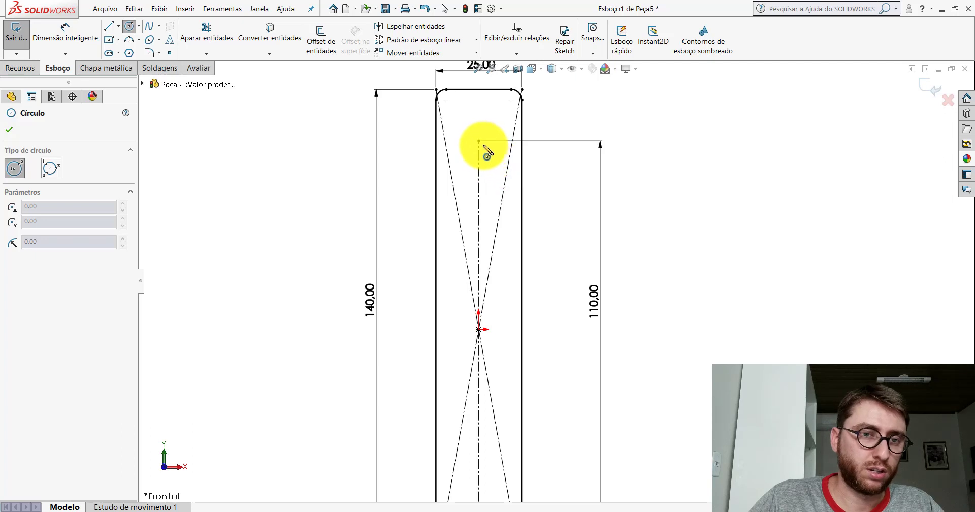
{"action": "left_click", "coordinate": [479, 141]}
{"action": "left_click", "coordinate": [489, 130]}
{"action": "scroll", "coordinate": [523, 211], "scroll_direction": "up", "scroll_amount": 2}
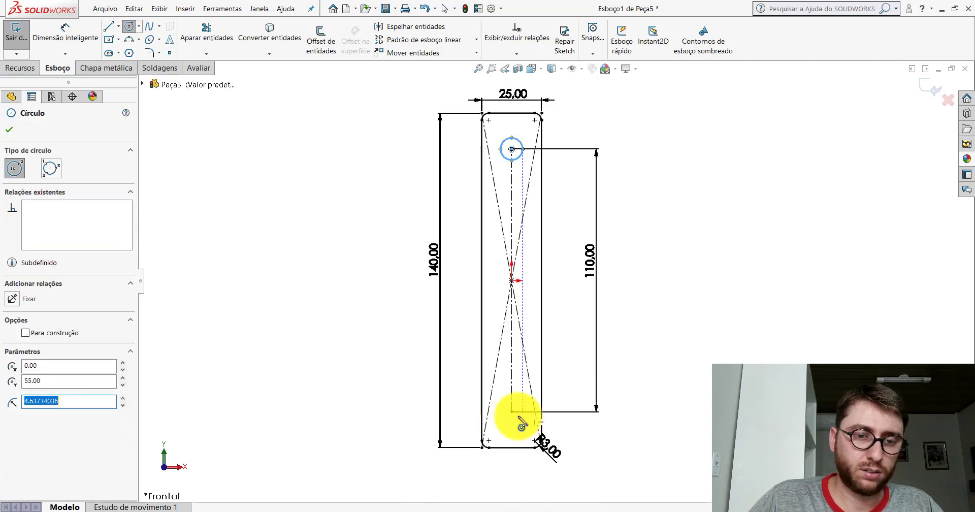
{"action": "left_click", "coordinate": [520, 377]}
{"action": "left_click", "coordinate": [513, 387]}
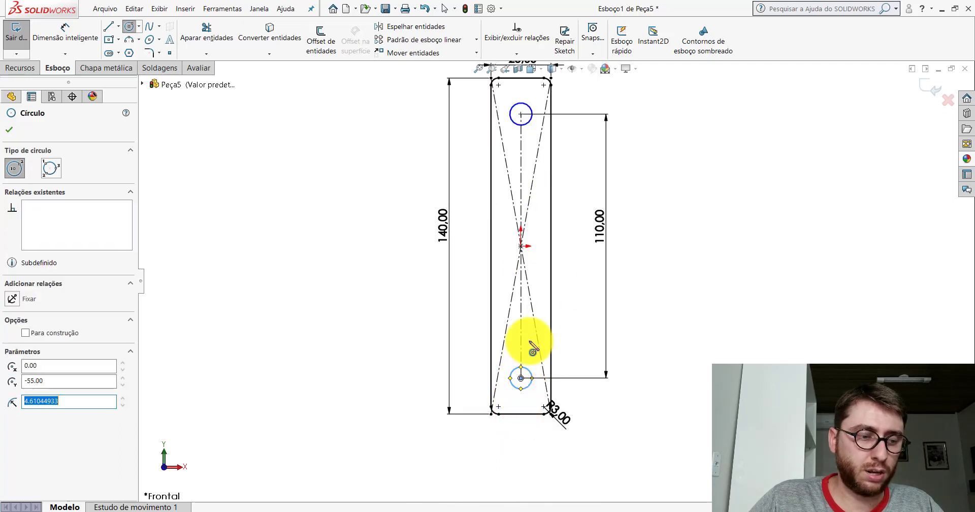
{"action": "key", "text": "Escape"}
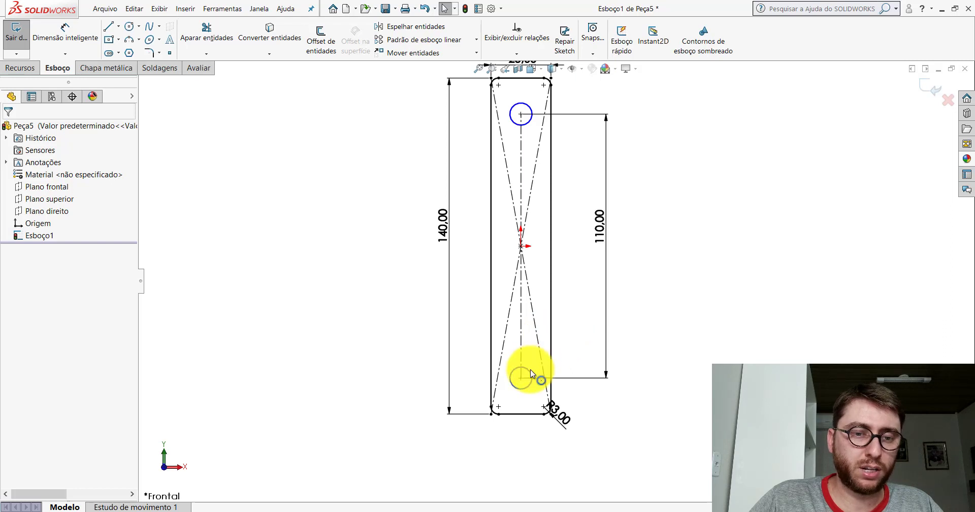
Make both circles Equal and dimension the bottom one to Ø5 mm.
{"action": "left_click", "coordinate": [529, 370]}
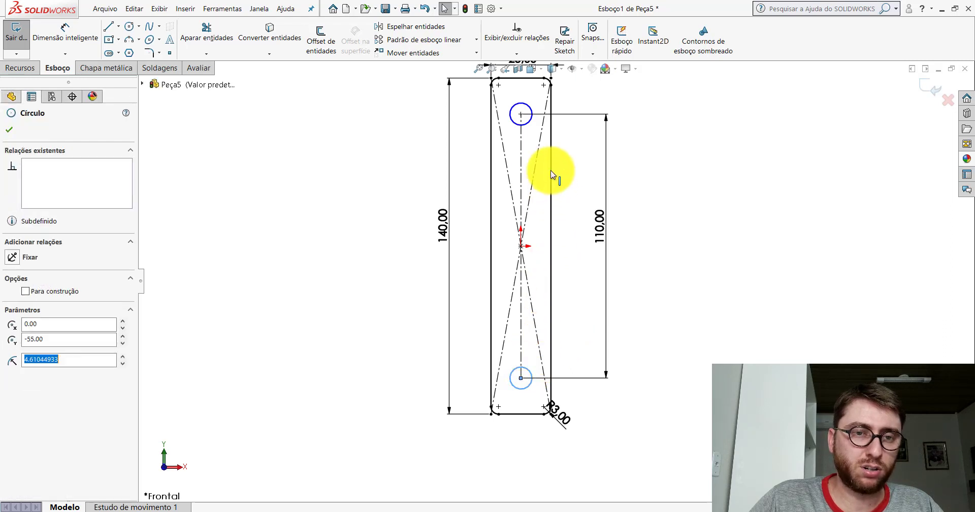
{"action": "left_click", "coordinate": [529, 129], "text": "ctrl"}
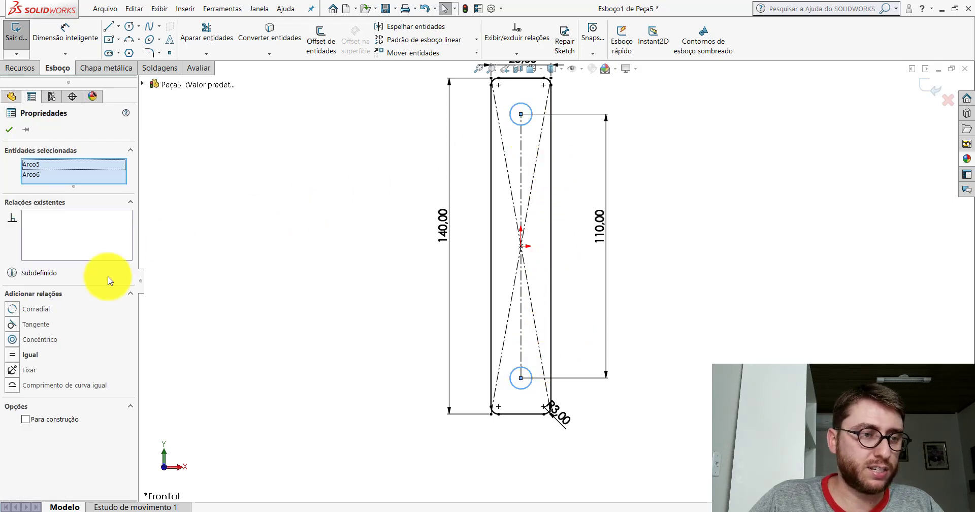
{"action": "left_click", "coordinate": [9, 130]}
{"action": "left_click", "coordinate": [65, 31]}
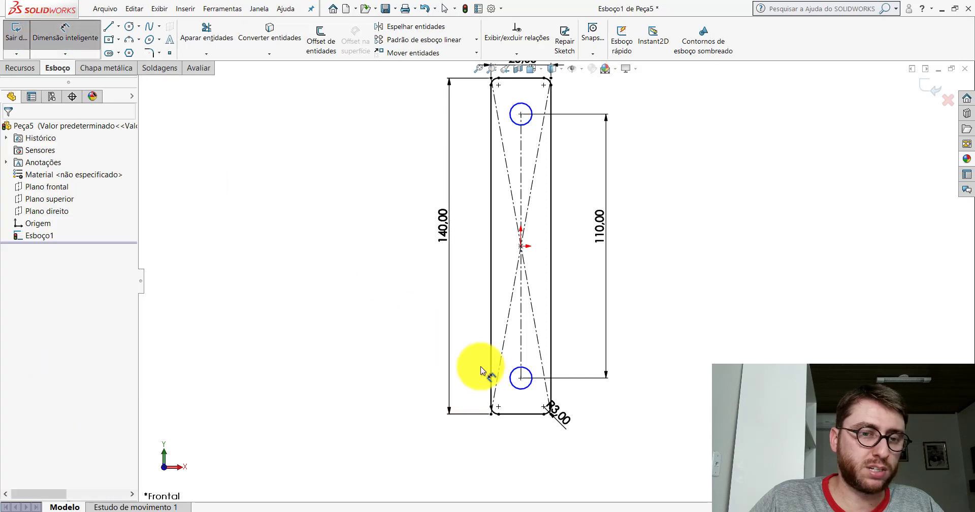
{"action": "left_click", "coordinate": [512, 387]}
{"action": "left_click", "coordinate": [586, 329]}
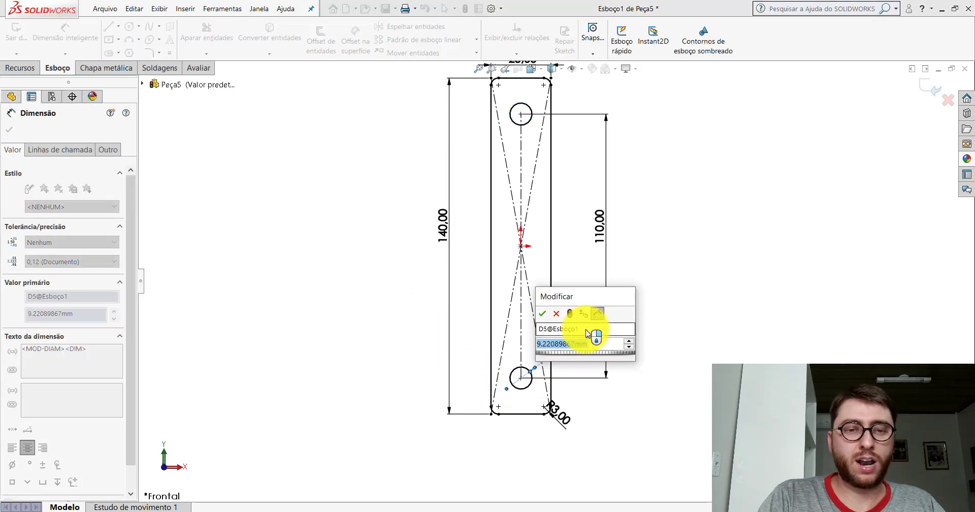
{"action": "type", "text": "5"}
{"action": "key", "text": "Return"}
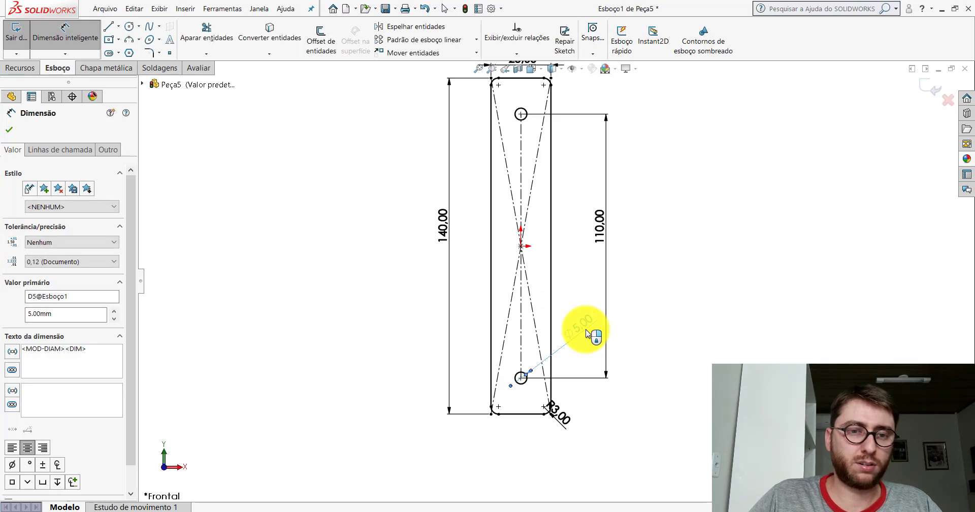
{"action": "left_click", "coordinate": [731, 228]}
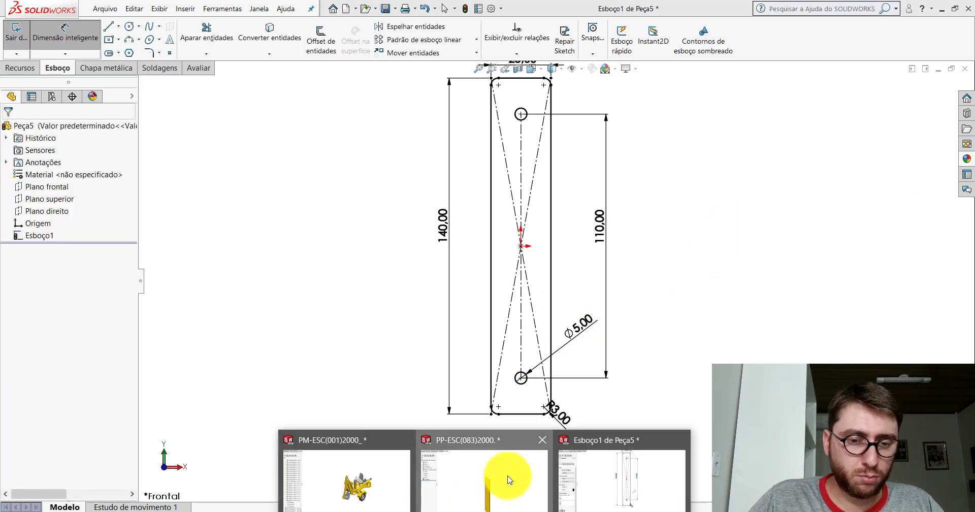
{"action": "left_click", "coordinate": [509, 479]}
{"action": "left_click", "coordinate": [197, 67]}
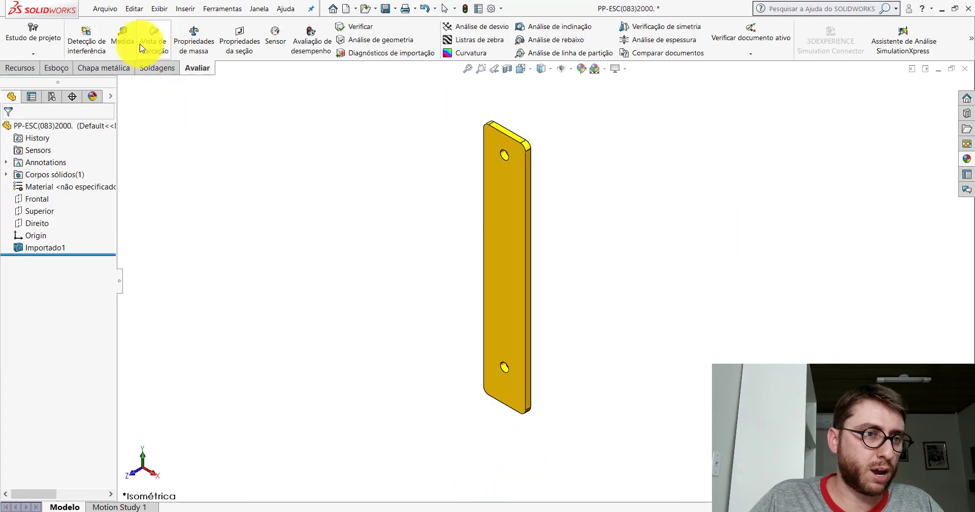
{"action": "left_click", "coordinate": [123, 38]}
{"action": "scroll", "coordinate": [523, 157], "scroll_direction": "down", "scroll_amount": 5}
{"action": "scroll", "coordinate": [526, 172], "scroll_direction": "down", "scroll_amount": 4}
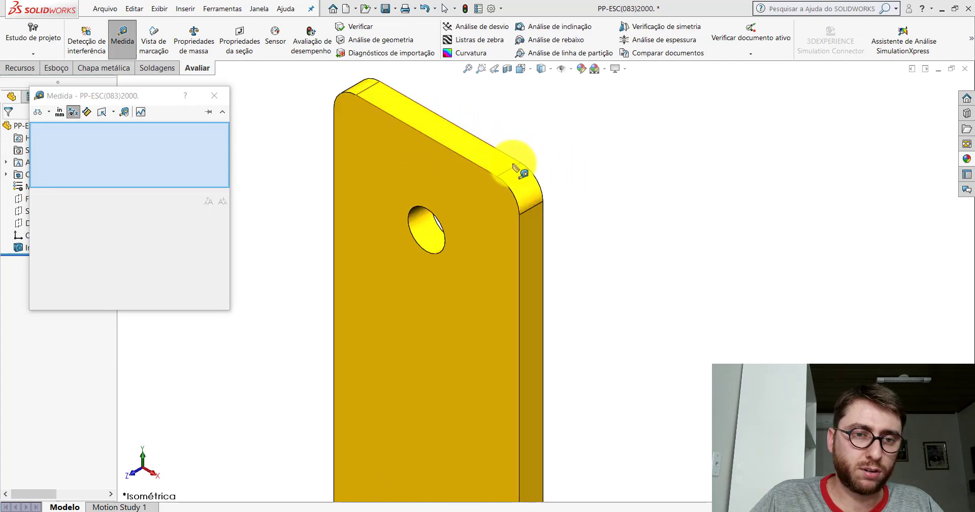
{"action": "left_click", "coordinate": [513, 170]}
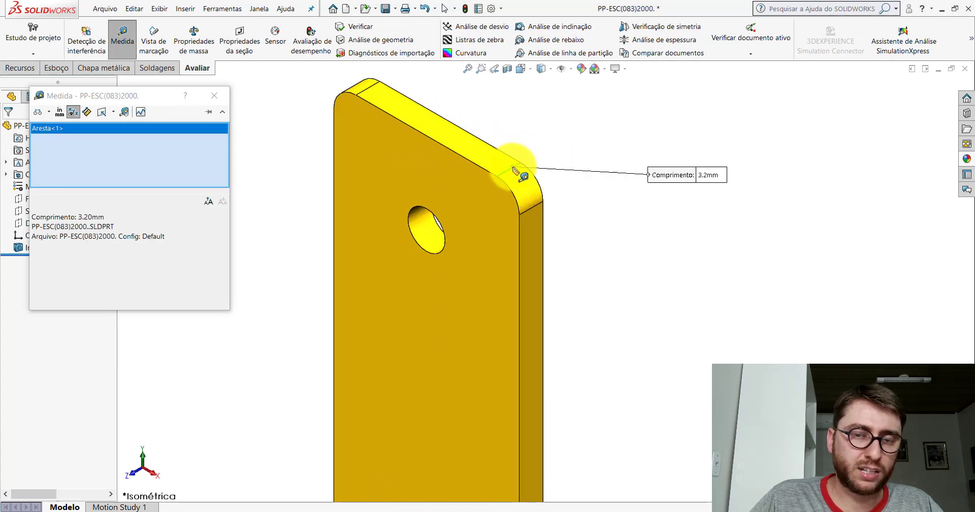
{"action": "scroll", "coordinate": [514, 170], "scroll_direction": "up", "scroll_amount": 3}
{"action": "left_click", "coordinate": [544, 239]}
{"action": "scroll", "coordinate": [544, 239], "scroll_direction": "up", "scroll_amount": 3}
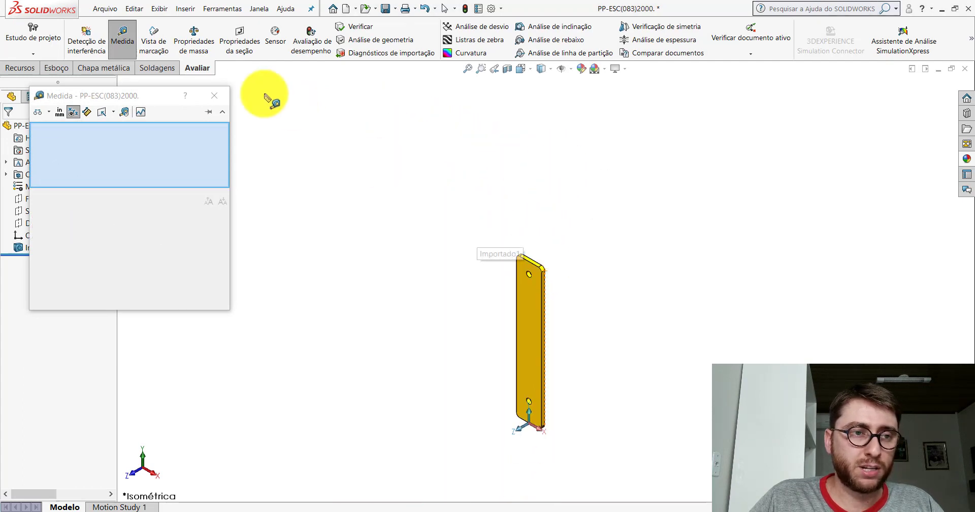
{"action": "left_click", "coordinate": [220, 95]}
{"action": "scroll", "coordinate": [511, 289], "scroll_direction": "down", "scroll_amount": 3}
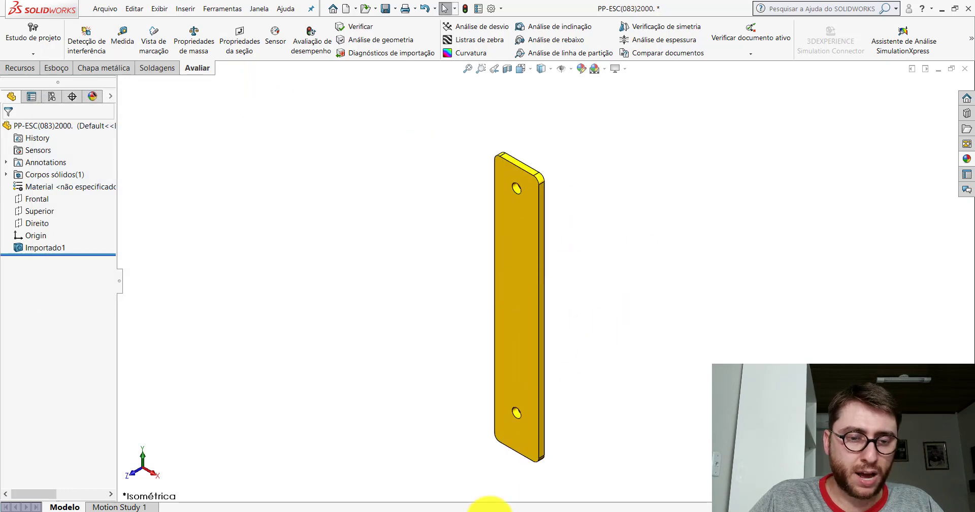
{"action": "left_click", "coordinate": [584, 472]}
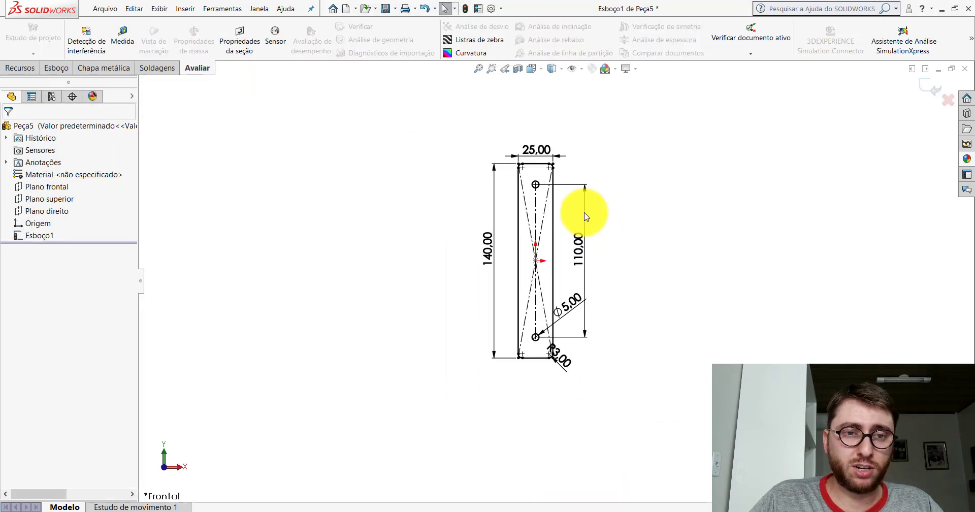
{"action": "scroll", "coordinate": [586, 217], "scroll_direction": "down", "scroll_amount": 2}
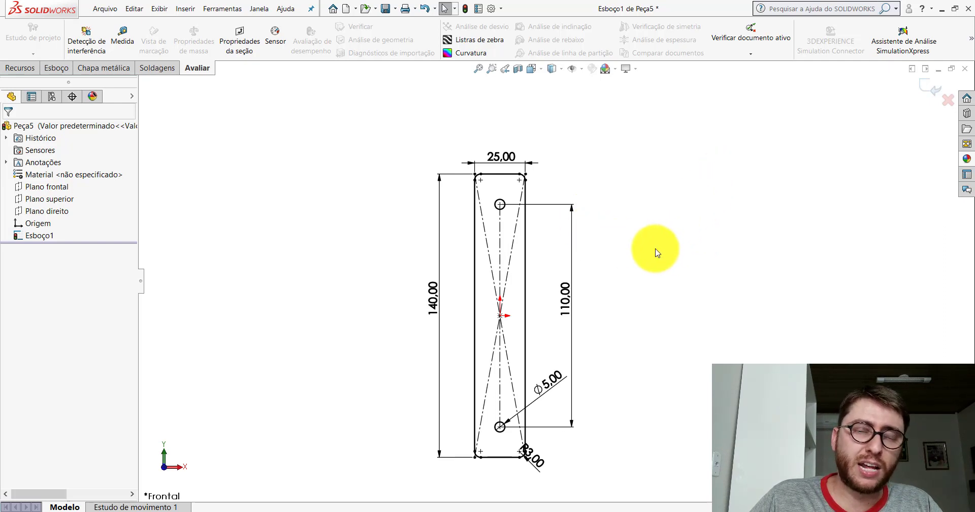
Create a 4.8 mm thick sheet-metal base flange from the sketch.
{"action": "left_click", "coordinate": [102, 76]}
{"action": "type", "text": "4.8"}
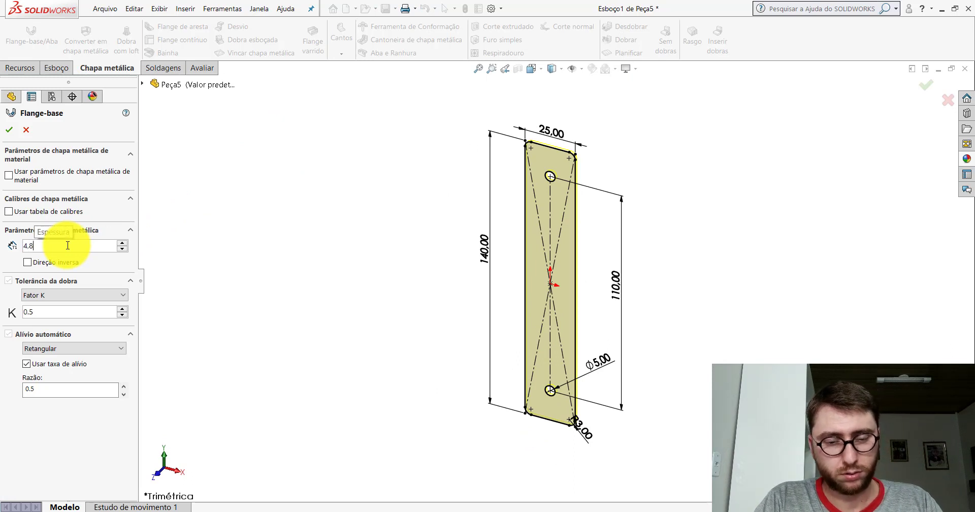
{"action": "key", "text": "Return"}
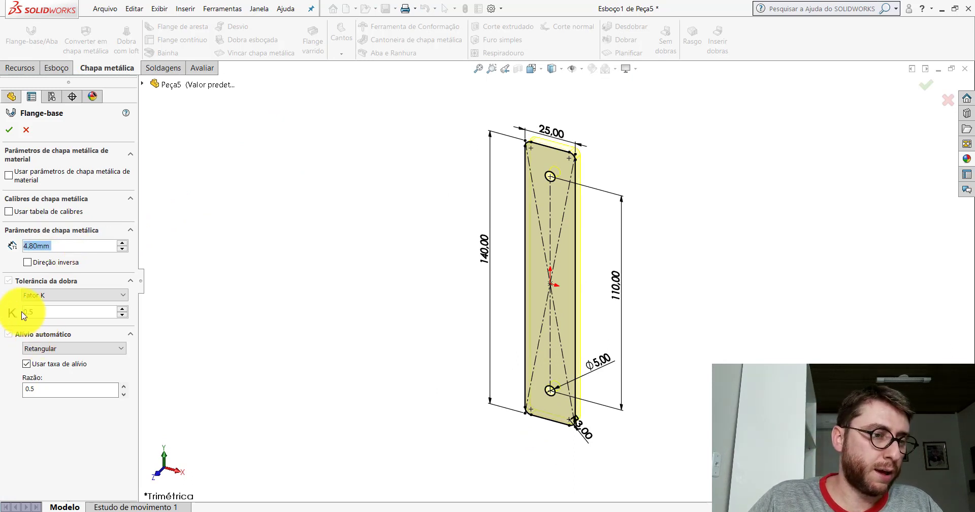
{"action": "left_click", "coordinate": [32, 311]}
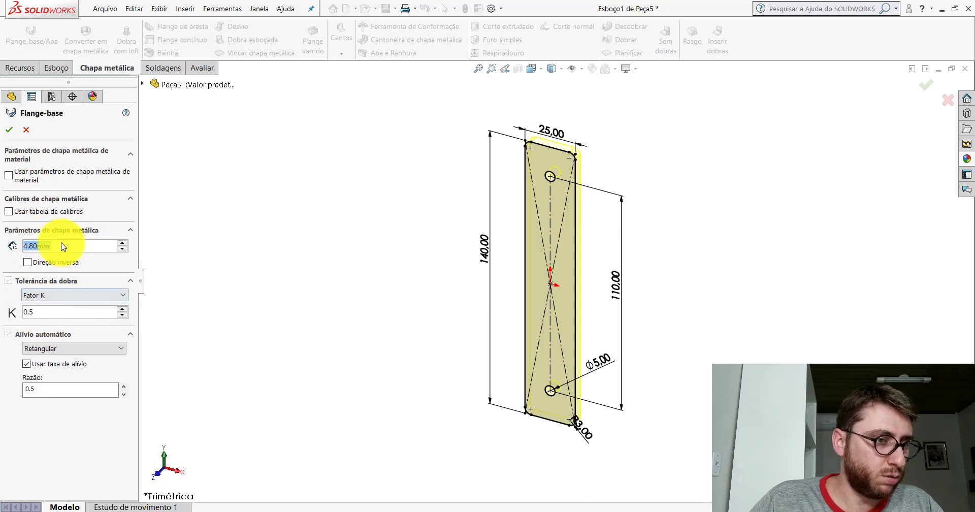
{"action": "left_click", "coordinate": [9, 129]}
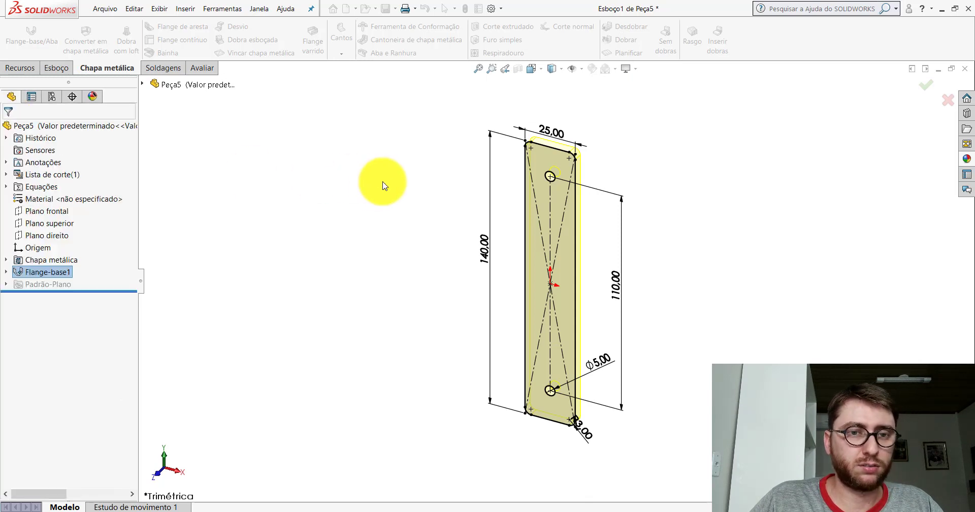
Set the part material to AISI 1020.
{"action": "right_click", "coordinate": [53, 199]}
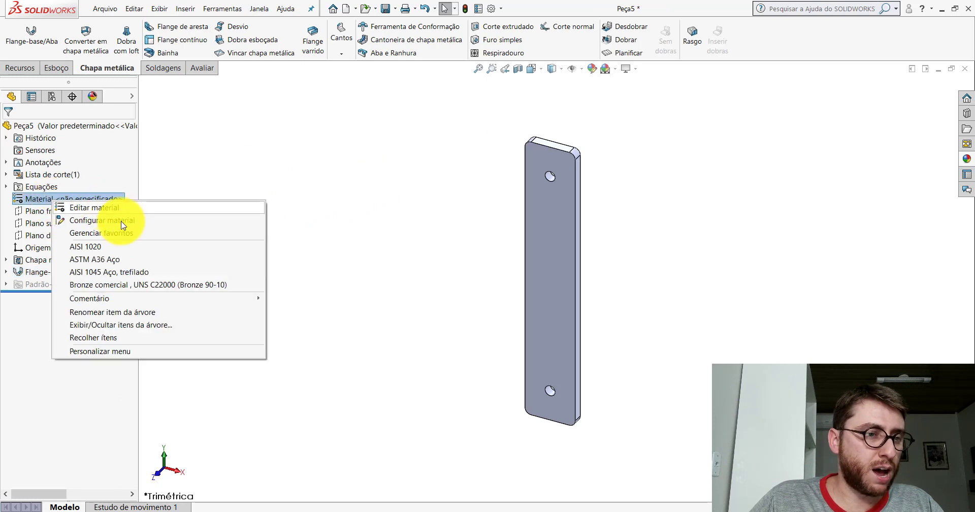
{"action": "left_click", "coordinate": [245, 246]}
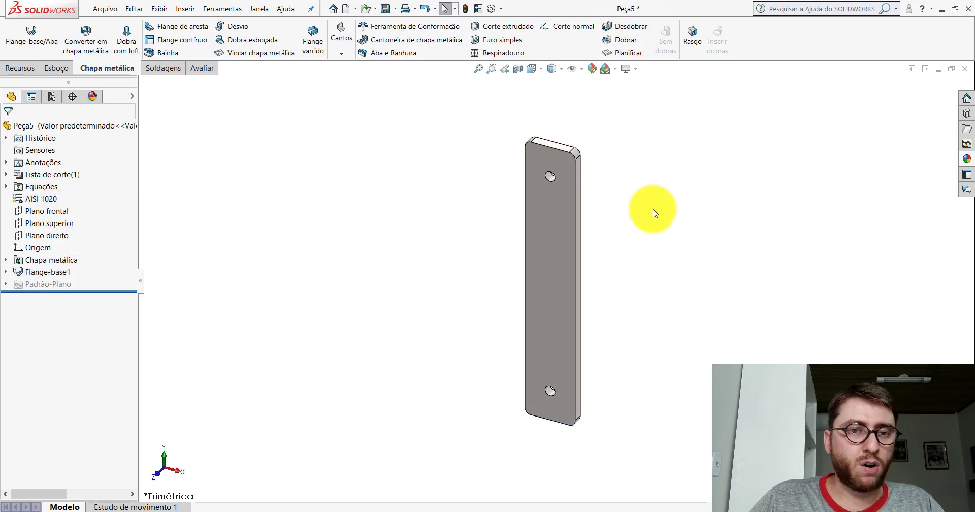
{"action": "scroll", "coordinate": [654, 212], "scroll_direction": "down", "scroll_amount": 1}
{"action": "left_click", "coordinate": [185, 9]}
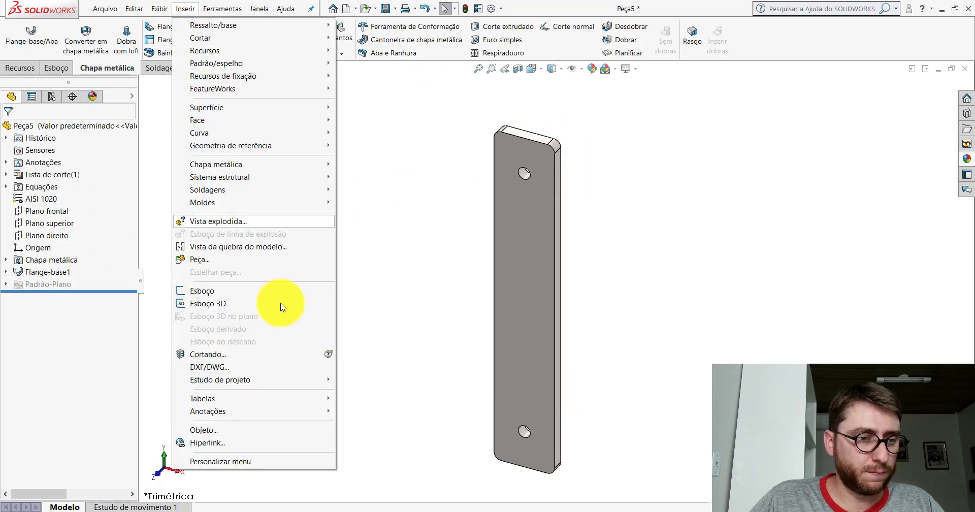
{"action": "mouse_move", "coordinate": [207, 410]}
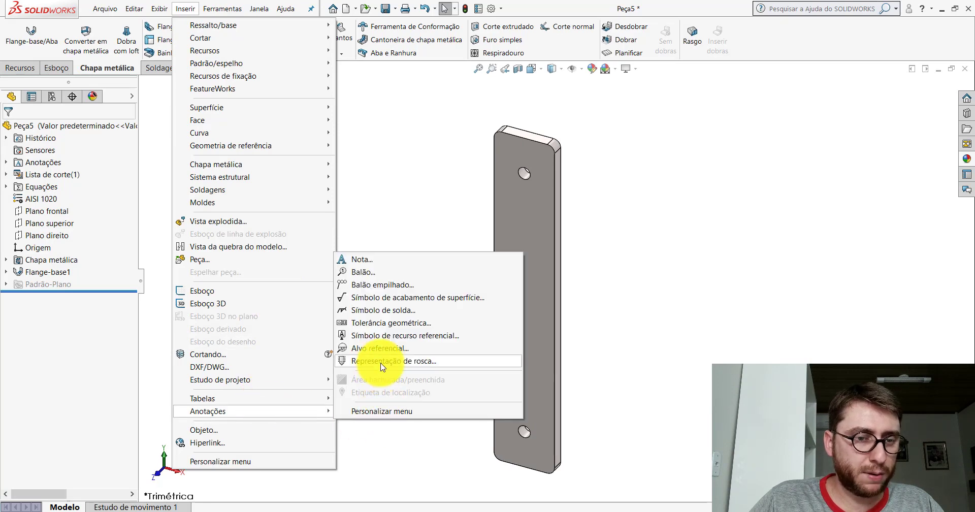
Apply an M6 cosmetic thread to the upper and lower hole edges.
{"action": "left_click", "coordinate": [383, 362]}
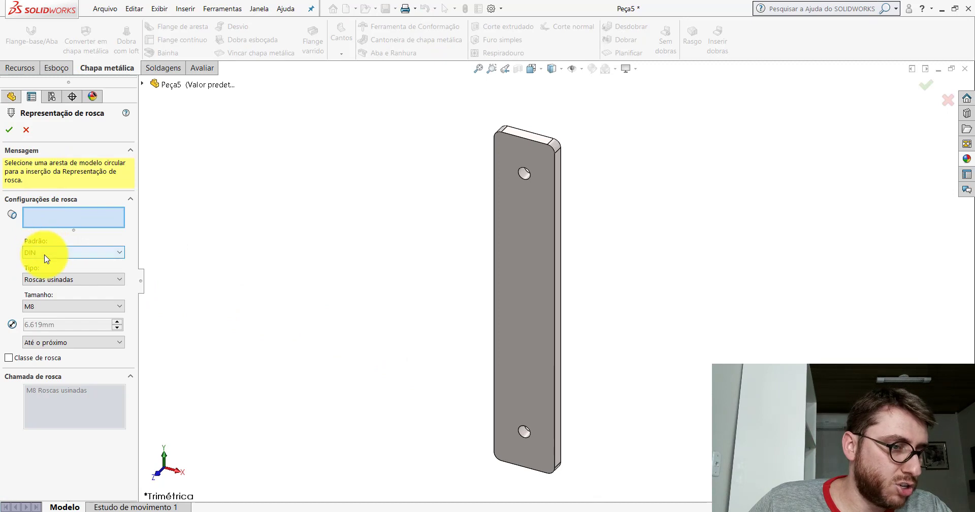
{"action": "left_click", "coordinate": [65, 306]}
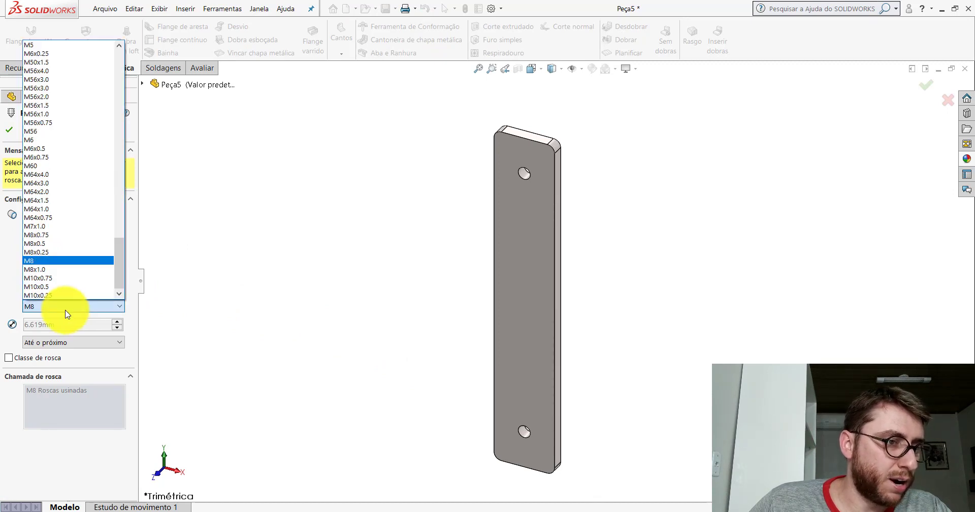
{"action": "left_click", "coordinate": [32, 140]}
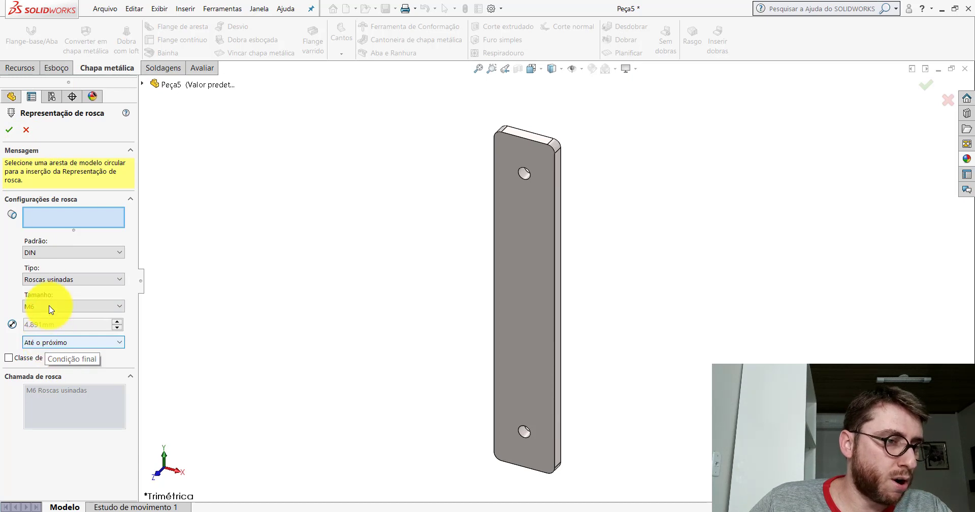
{"action": "scroll", "coordinate": [564, 173], "scroll_direction": "down", "scroll_amount": 2}
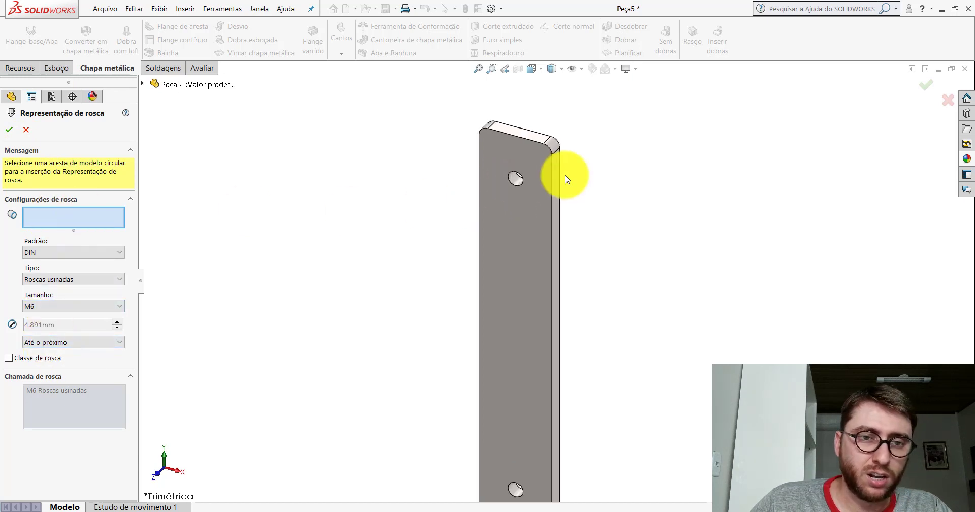
{"action": "scroll", "coordinate": [558, 177], "scroll_direction": "down", "scroll_amount": 2}
{"action": "left_click", "coordinate": [462, 232]}
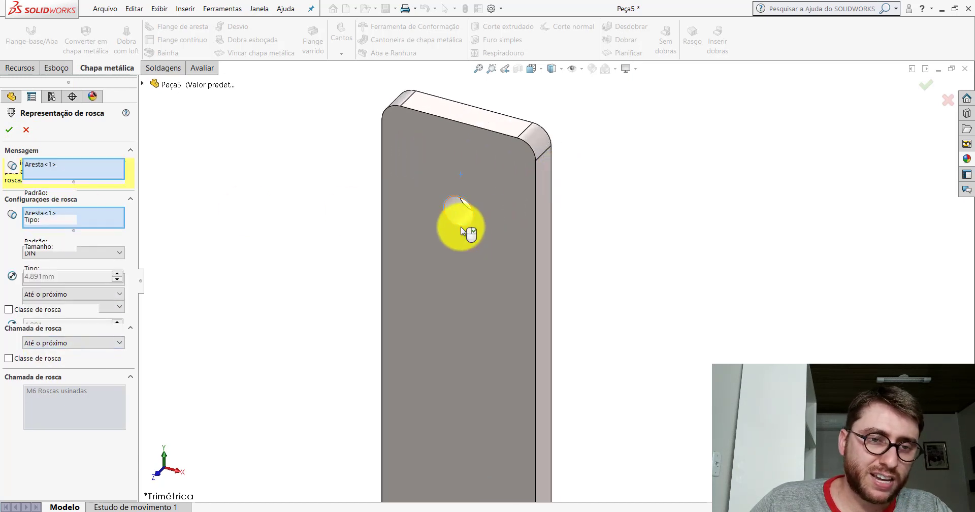
{"action": "scroll", "coordinate": [561, 284], "scroll_direction": "up", "scroll_amount": 4}
{"action": "scroll", "coordinate": [572, 425], "scroll_direction": "down", "scroll_amount": 3}
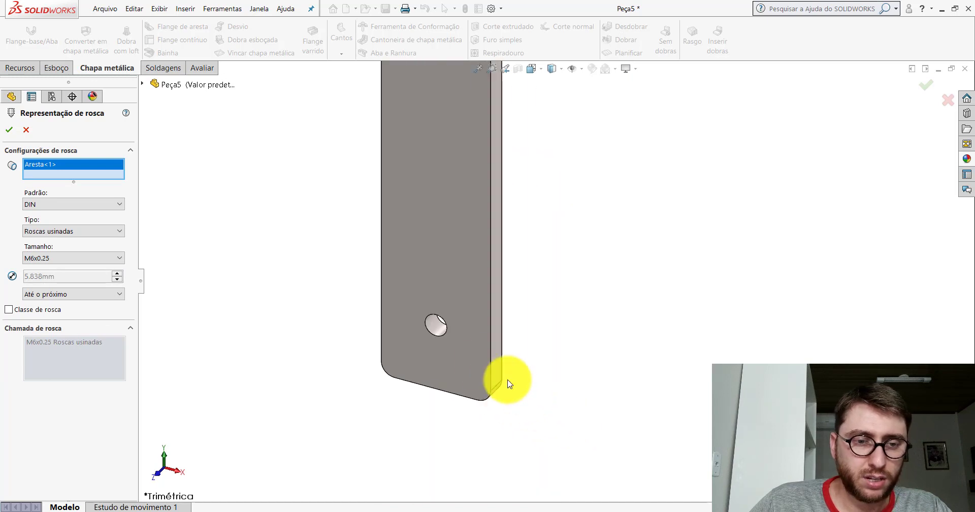
{"action": "left_click", "coordinate": [434, 335]}
{"action": "scroll", "coordinate": [438, 336], "scroll_direction": "up", "scroll_amount": 3}
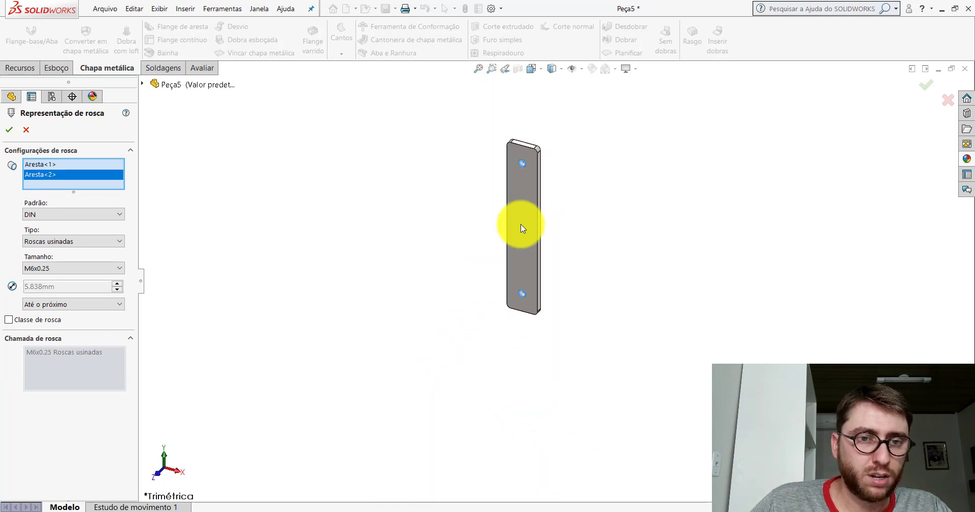
{"action": "left_click", "coordinate": [9, 129]}
{"action": "scroll", "coordinate": [544, 196], "scroll_direction": "down", "scroll_amount": 1}
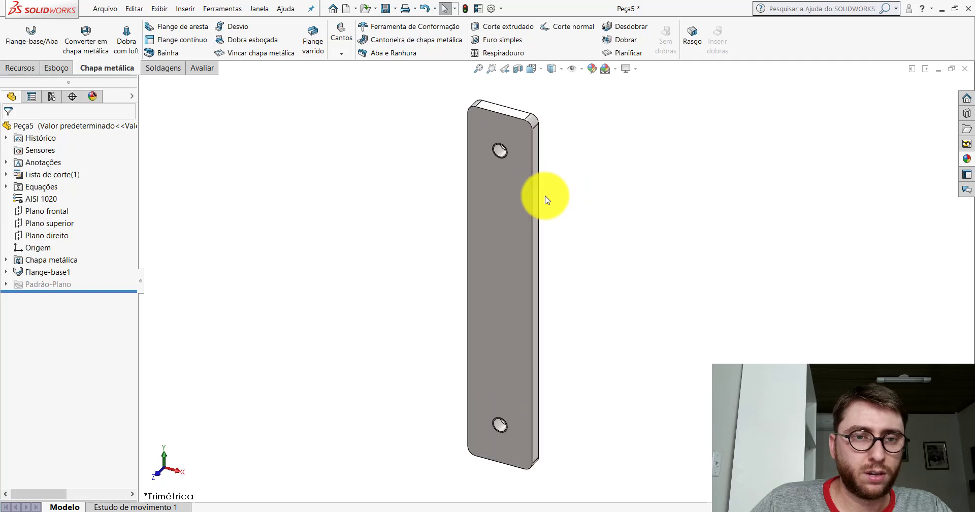
{"action": "scroll", "coordinate": [519, 165], "scroll_direction": "down", "scroll_amount": 4}
Enable Shaded cosmetic threads in the Annotations Details properties.
{"action": "middle_click_drag", "start_coordinate": [489, 180], "coordinate": [539, 254], "text": "ctrl"}
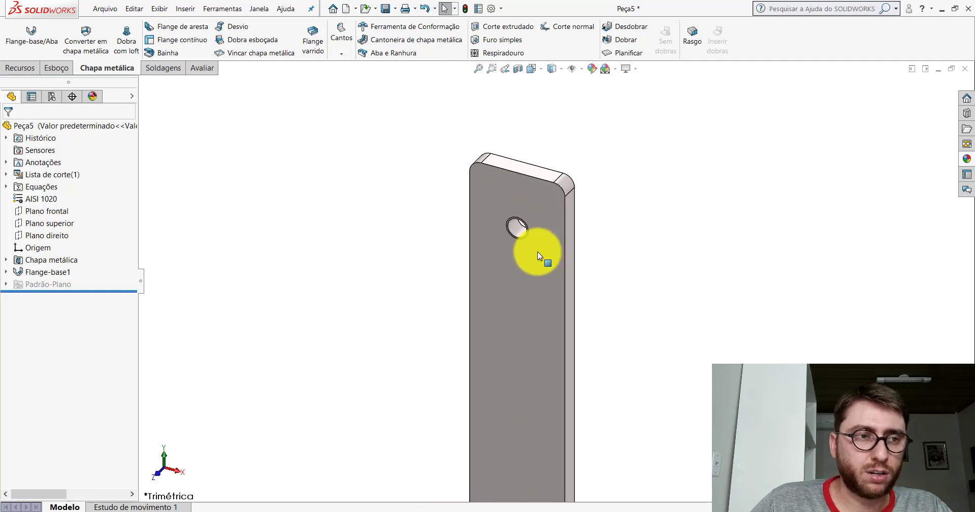
{"action": "right_click", "coordinate": [33, 162]}
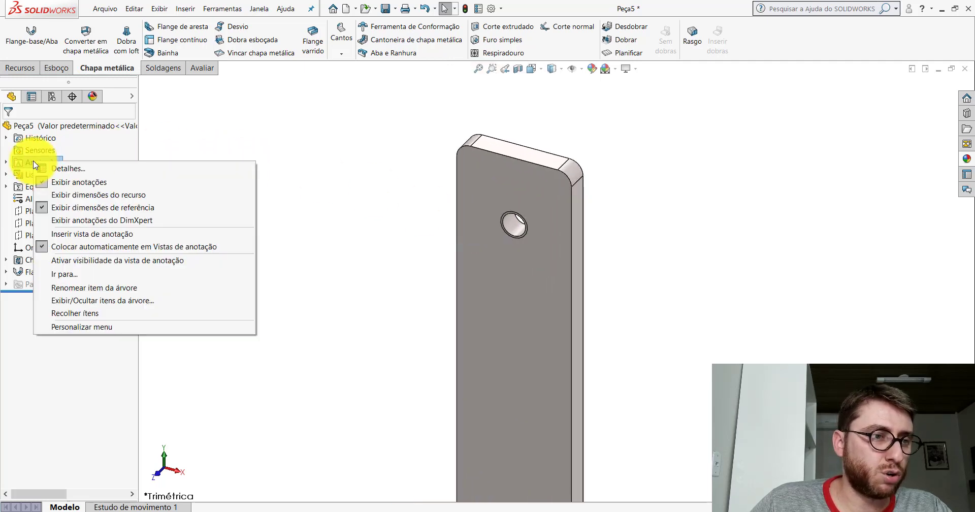
{"action": "left_click", "coordinate": [57, 170]}
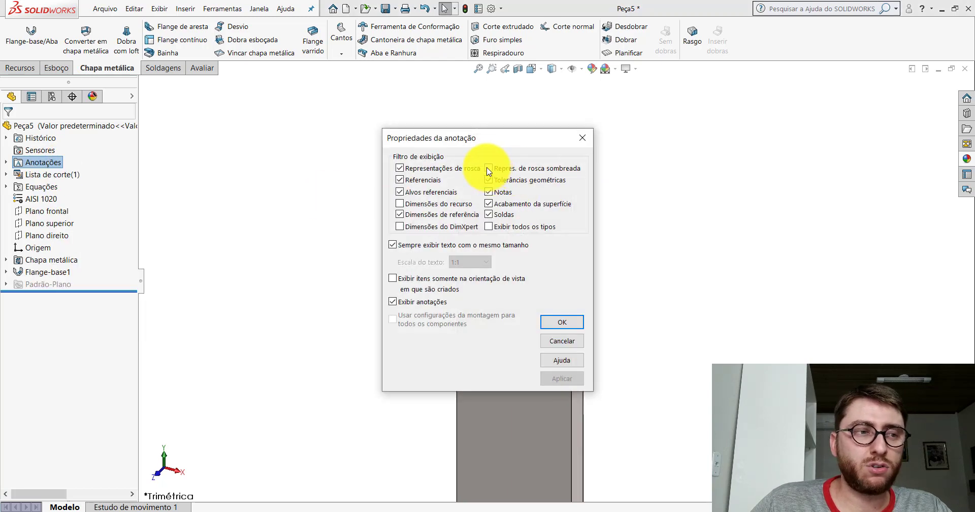
{"action": "left_click", "coordinate": [562, 322]}
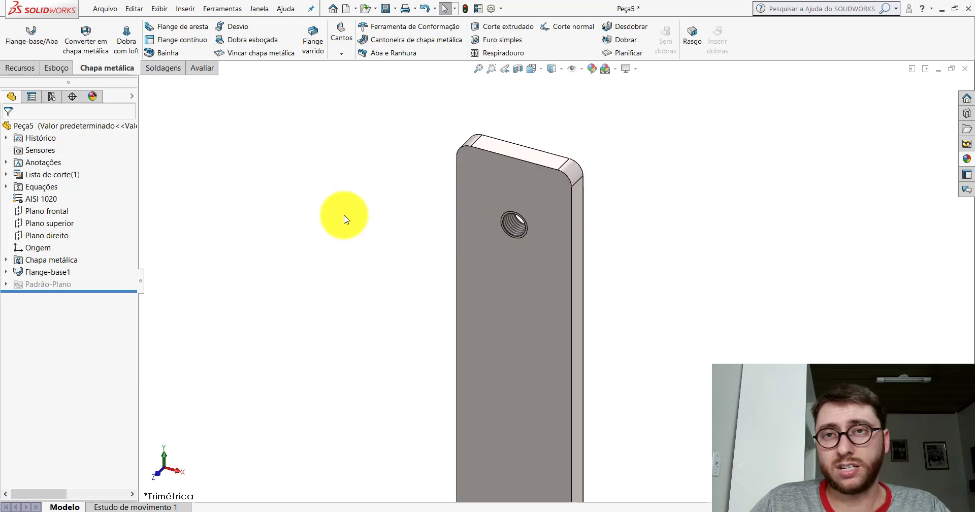
{"action": "right_click", "coordinate": [41, 163]}
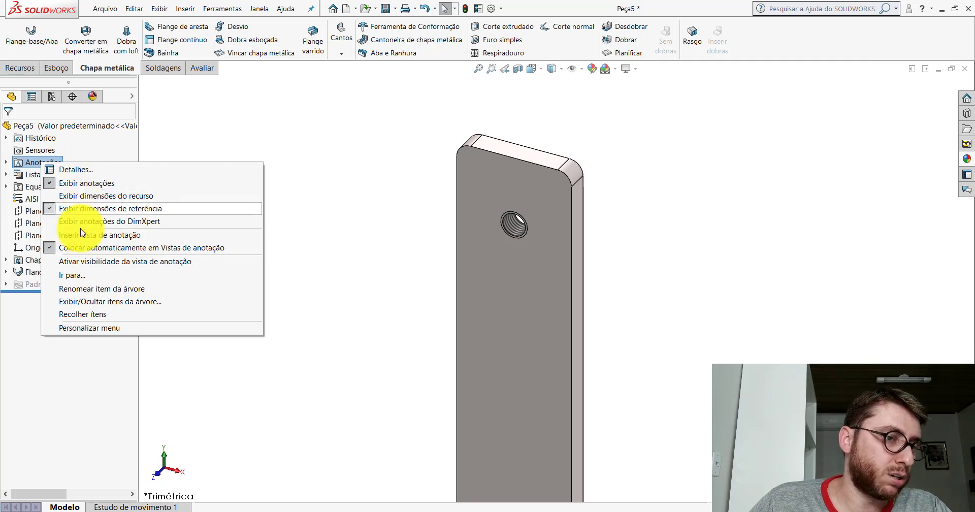
Switch to the Isometric view and give the plate a yellow appearance.
{"action": "left_click", "coordinate": [389, 149]}
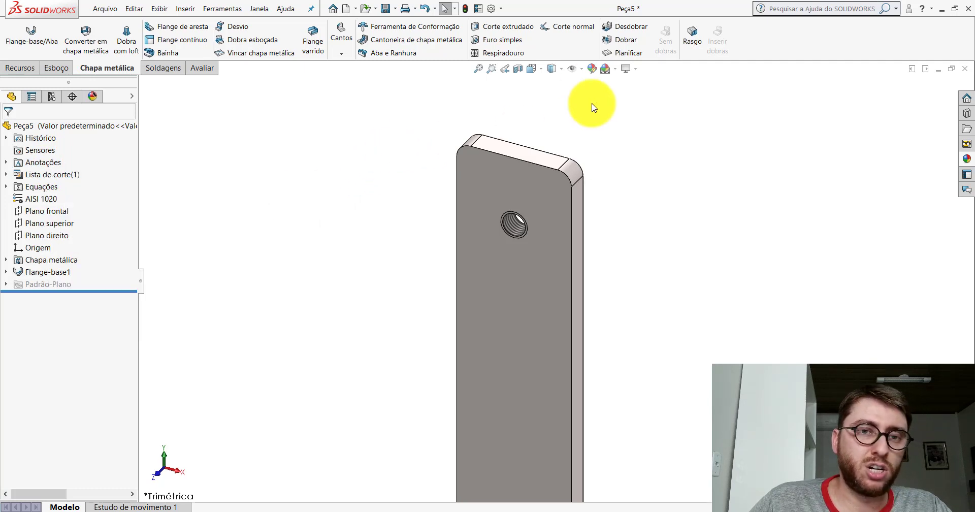
{"action": "left_click", "coordinate": [582, 70]}
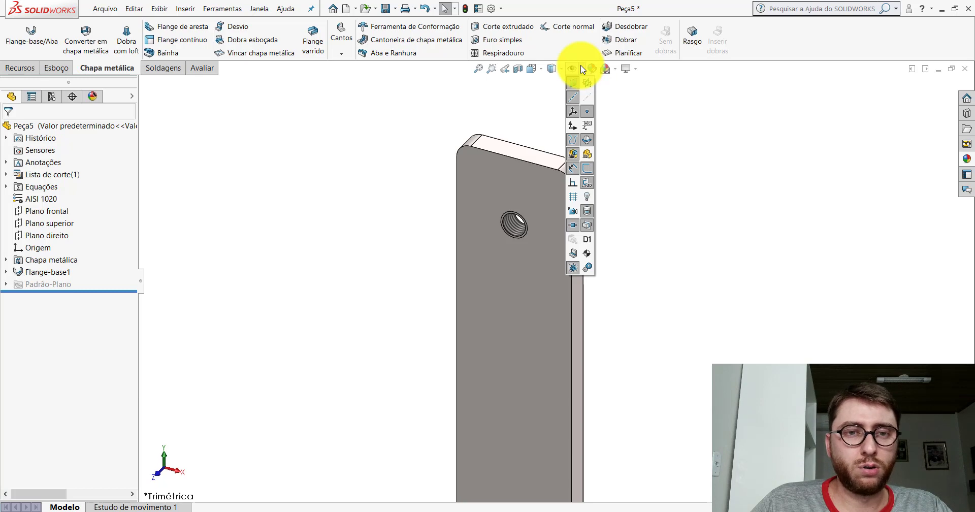
{"action": "left_click", "coordinate": [532, 68]}
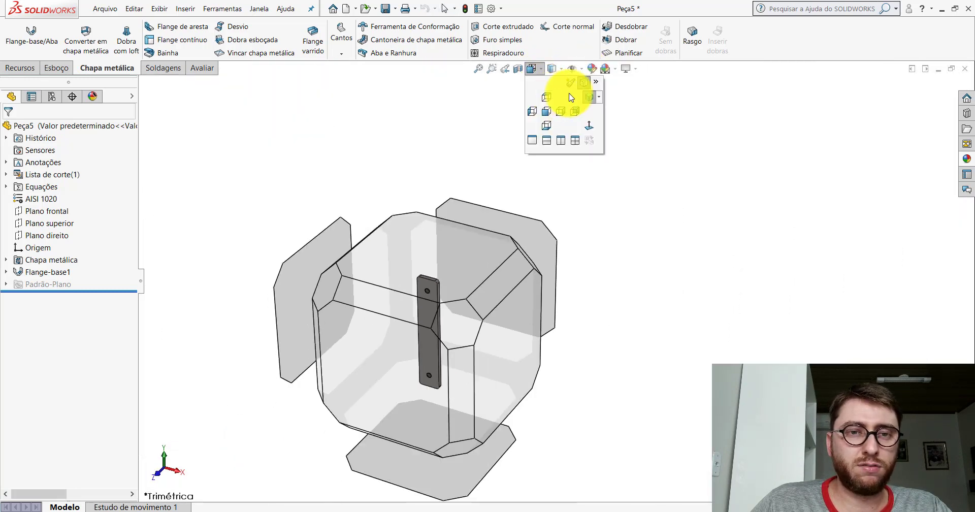
{"action": "left_click", "coordinate": [571, 97]}
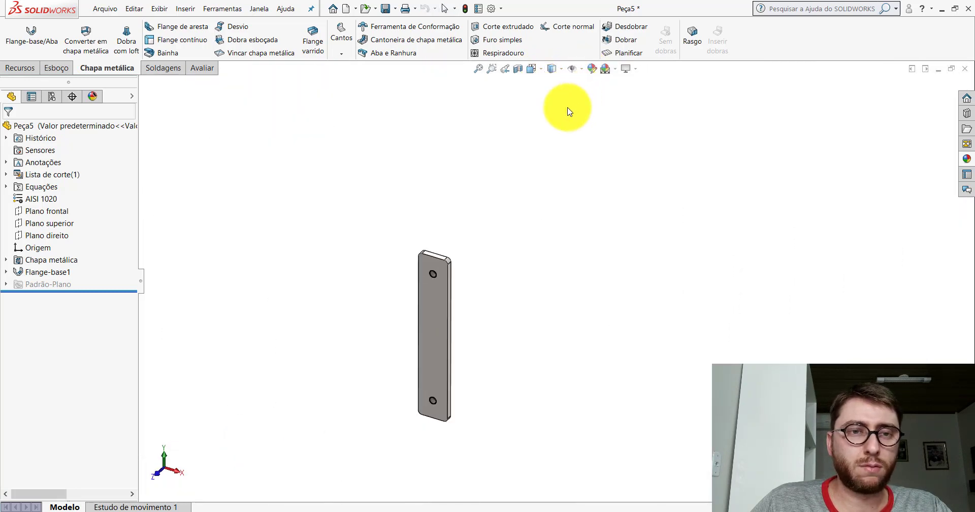
{"action": "right_click", "coordinate": [46, 128]}
{"action": "left_click", "coordinate": [107, 116]}
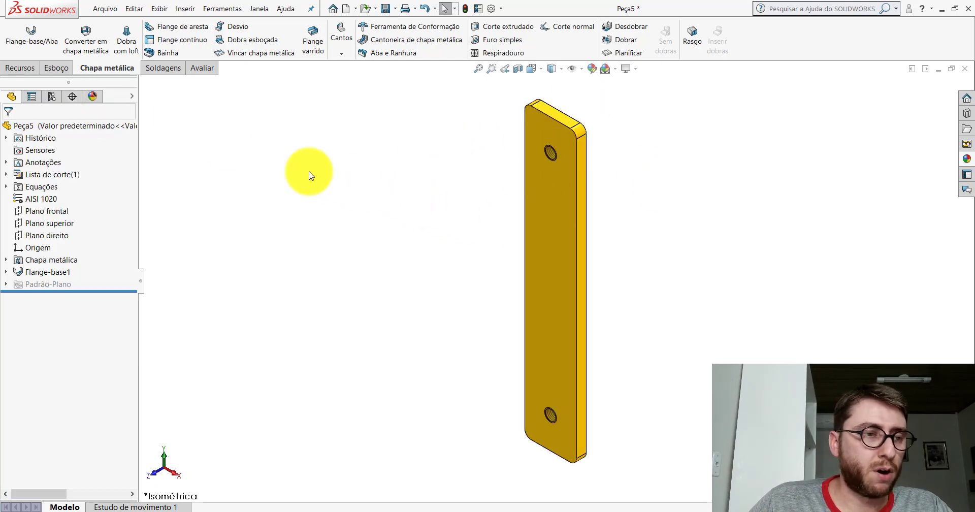
Show the Right Plane and save the part as PP-ESC(083)2000.
{"action": "left_click", "coordinate": [40, 237]}
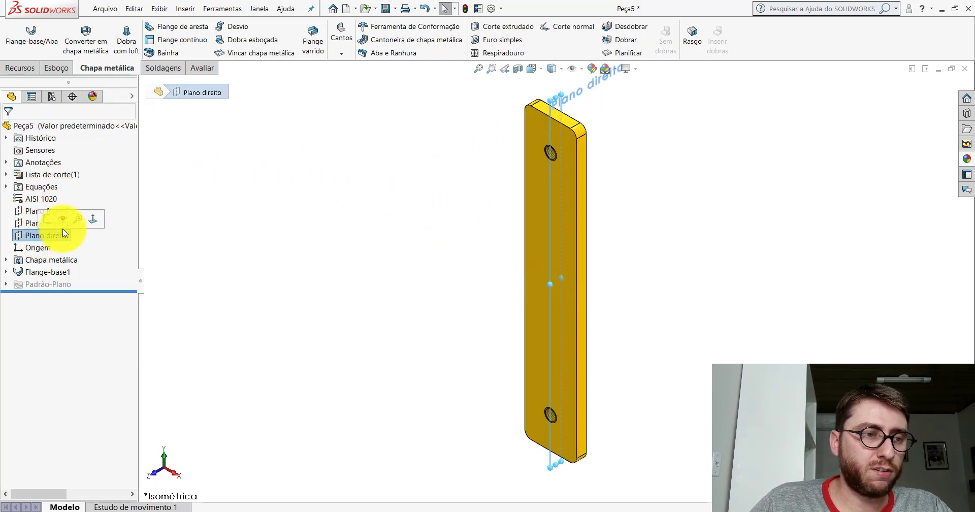
{"action": "left_click", "coordinate": [64, 221]}
{"action": "left_click", "coordinate": [451, 217]}
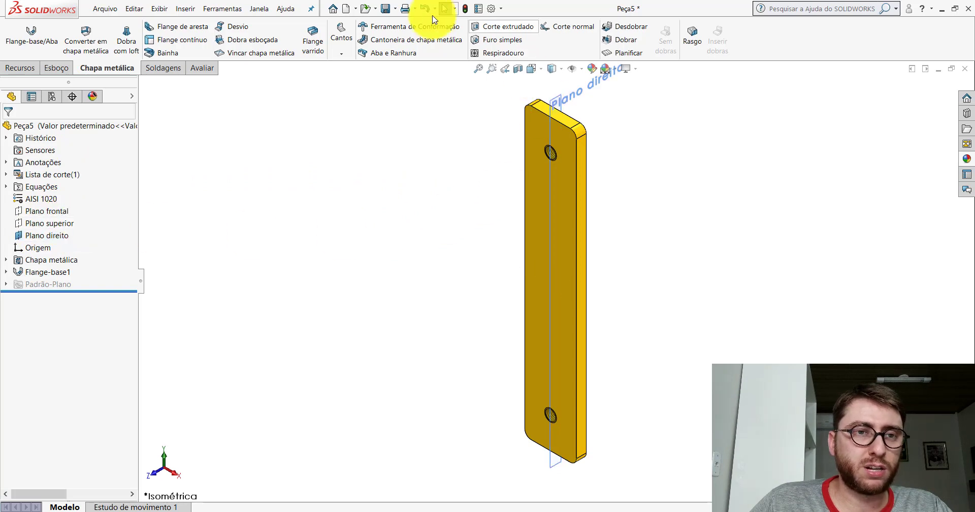
{"action": "left_click", "coordinate": [386, 10]}
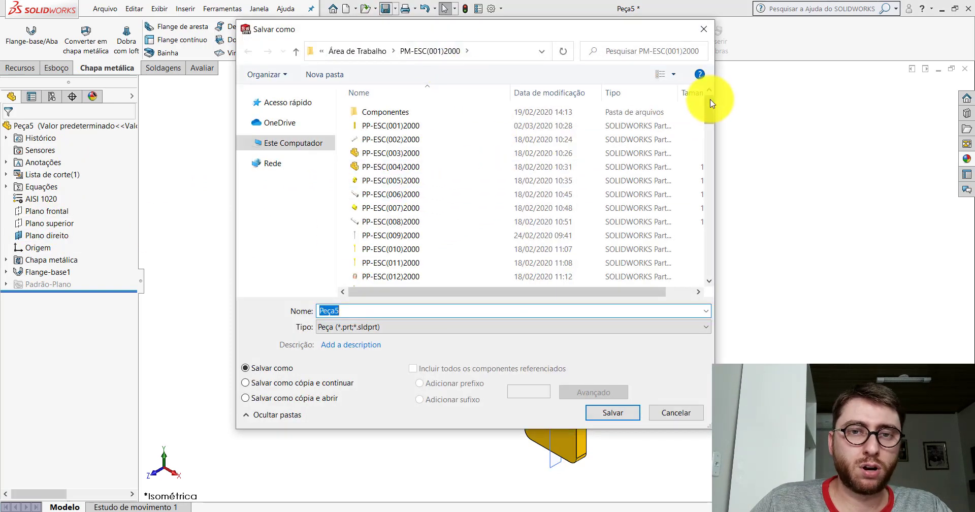
{"action": "left_click_drag", "start_coordinate": [709, 99], "coordinate": [737, 282]}
{"action": "left_click", "coordinate": [412, 279]}
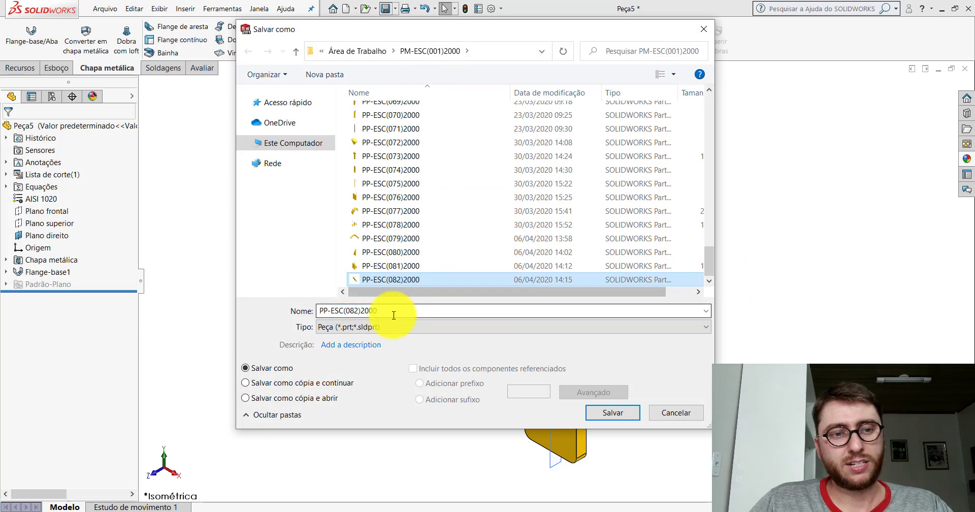
{"action": "left_click", "coordinate": [393, 311]}
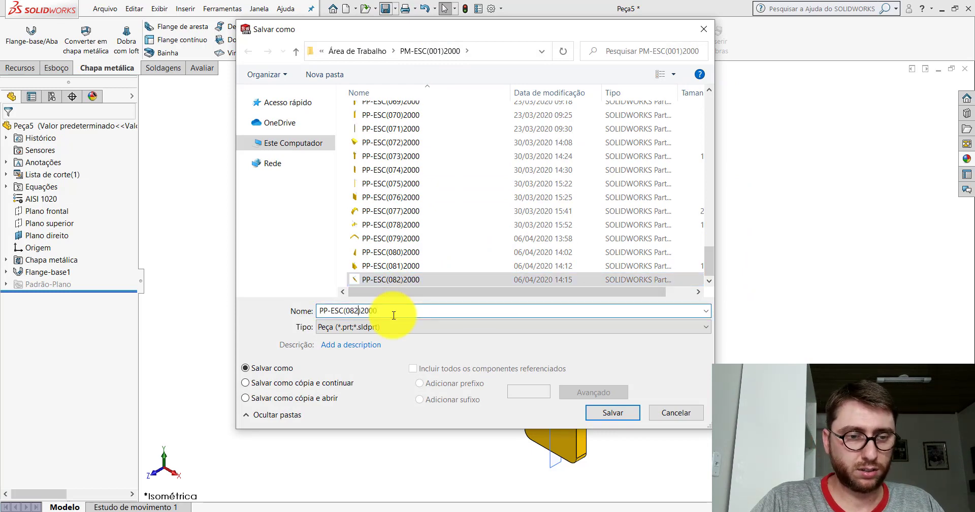
{"action": "key", "text": "BackSpace"}
{"action": "type", "text": "3"}
{"action": "key", "text": "Return"}
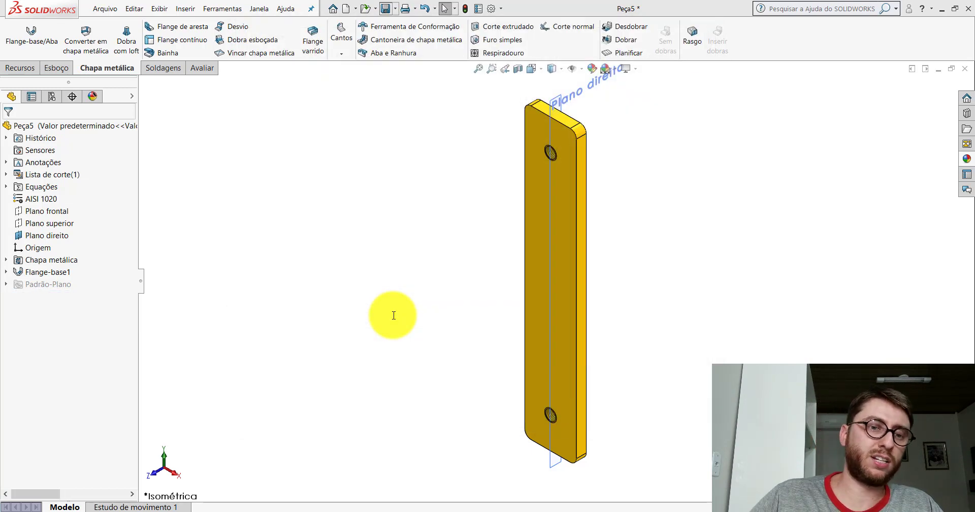
Close both part documents without saving the other, then delete the old PP-ESC(083) file from Peças.
{"action": "left_click", "coordinate": [965, 69]}
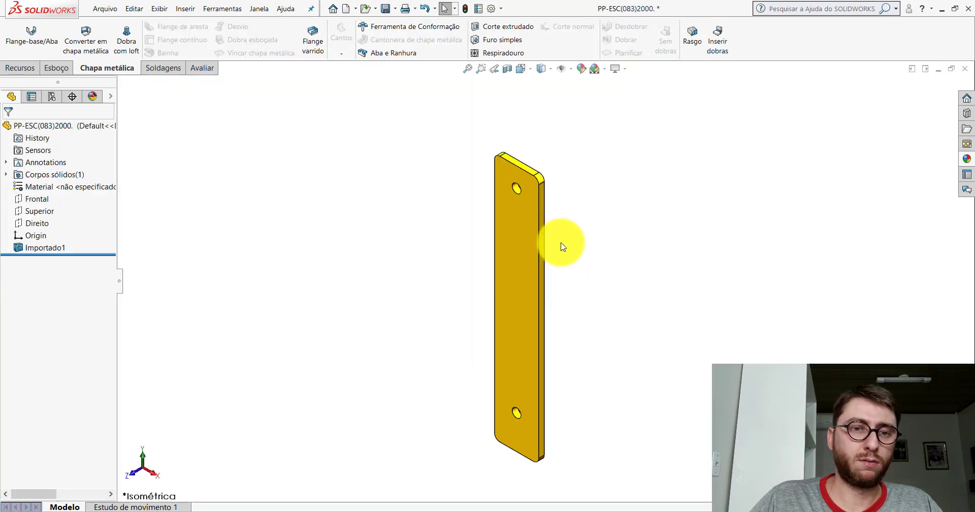
{"action": "left_click", "coordinate": [965, 68]}
{"action": "left_click", "coordinate": [483, 285]}
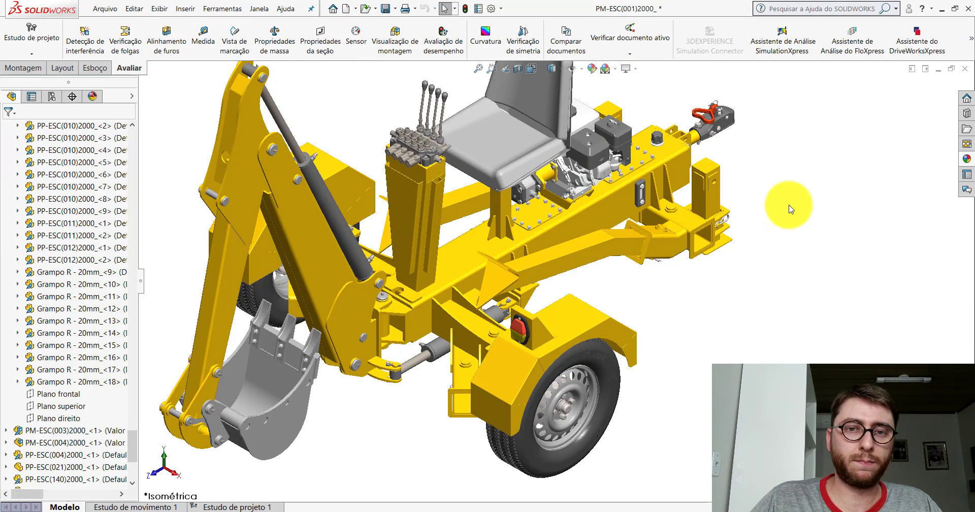
{"action": "left_click", "coordinate": [942, 9]}
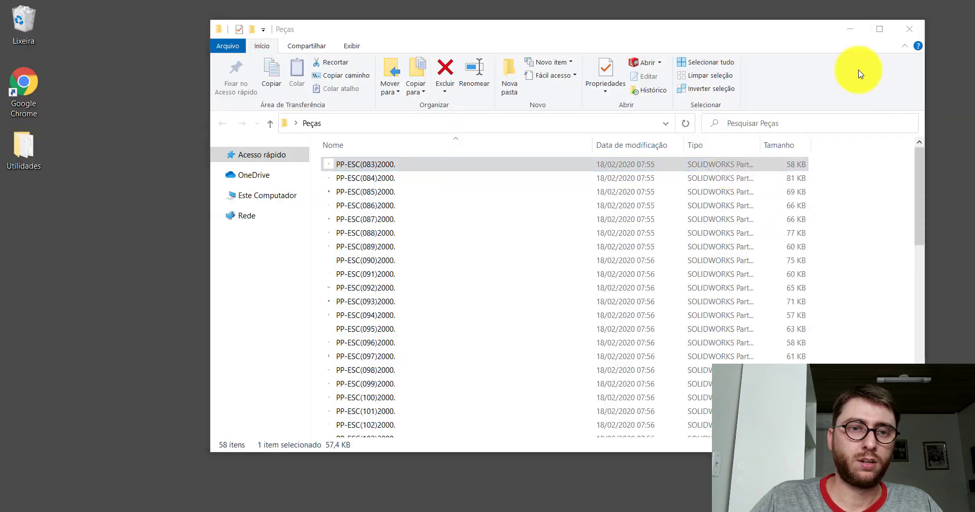
{"action": "right_click", "coordinate": [371, 164]}
{"action": "left_click", "coordinate": [414, 421]}
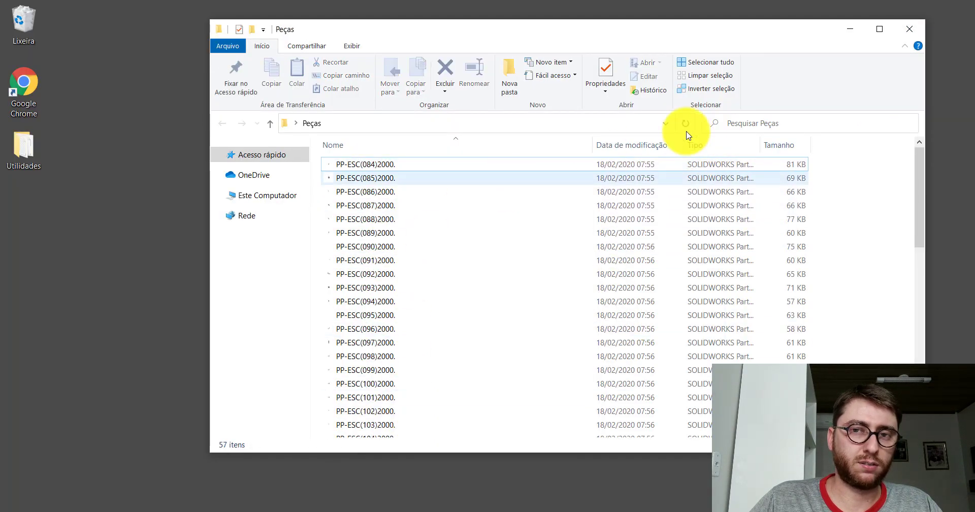
{"action": "left_click", "coordinate": [909, 29]}
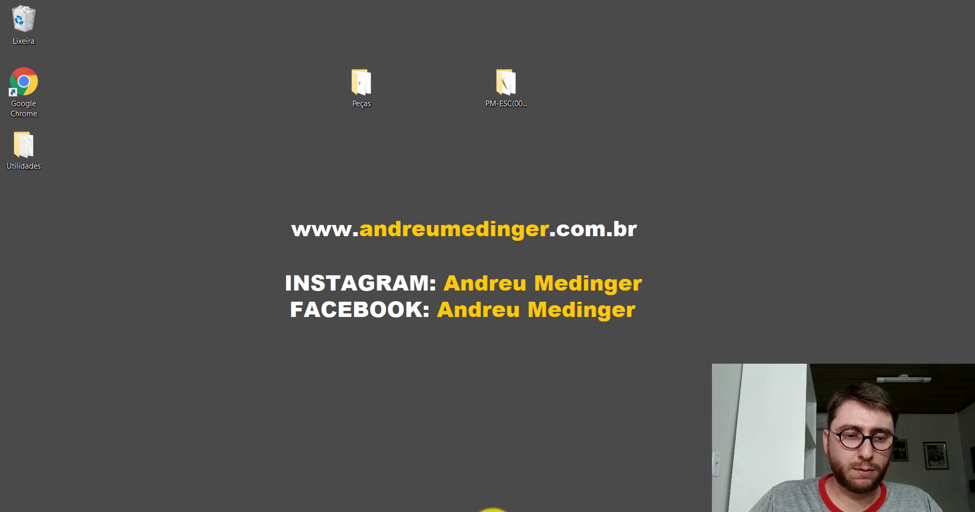
{"action": "left_click", "coordinate": [492, 509]}
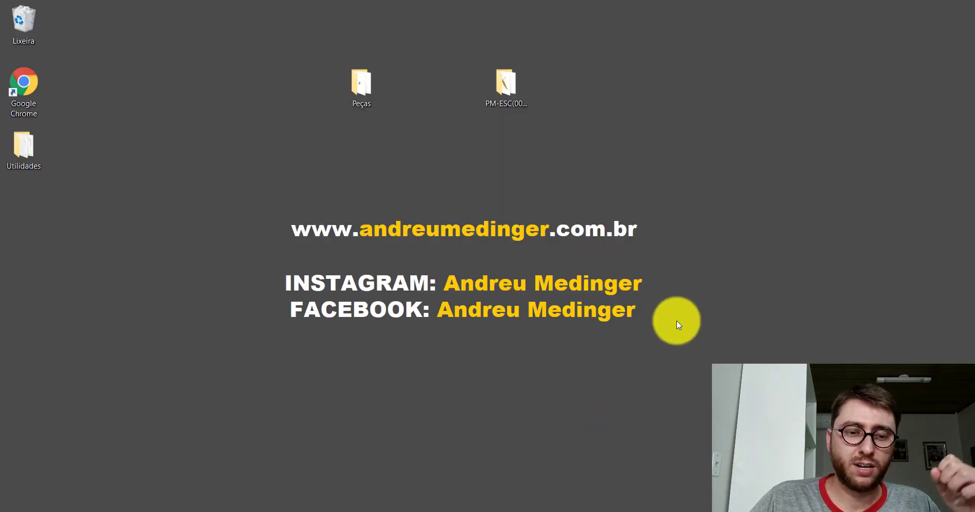
{"action": "left_click", "coordinate": [364, 89]}
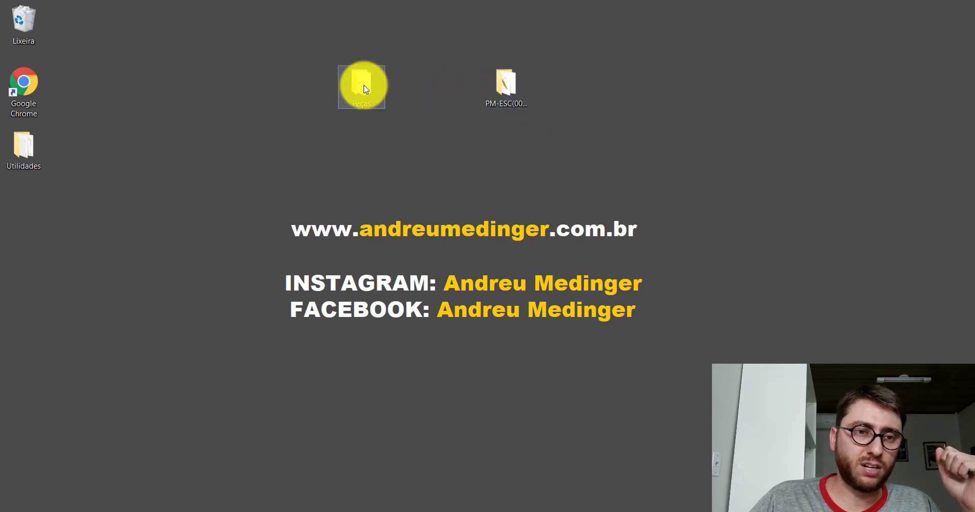
{"action": "double_click", "coordinate": [365, 90]}
{"action": "left_click", "coordinate": [909, 29]}
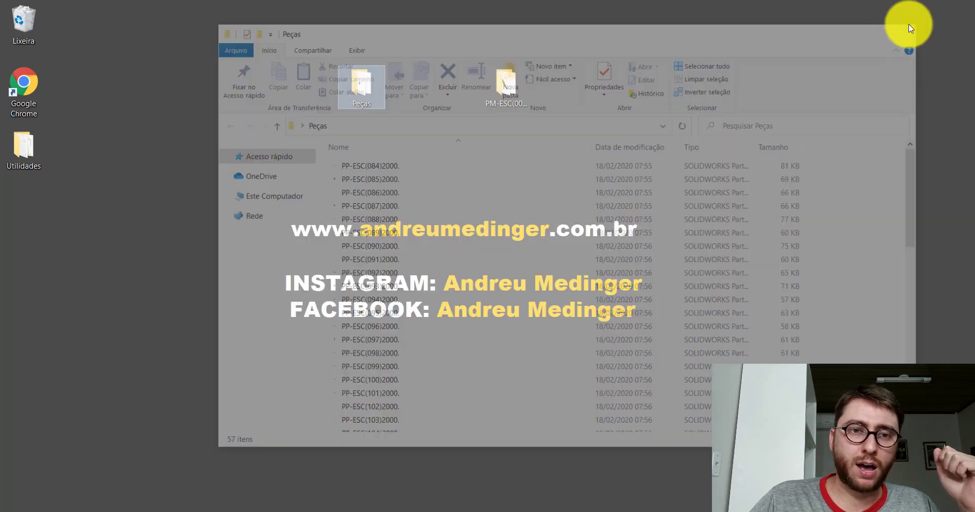
{"action": "left_click", "coordinate": [611, 190]}
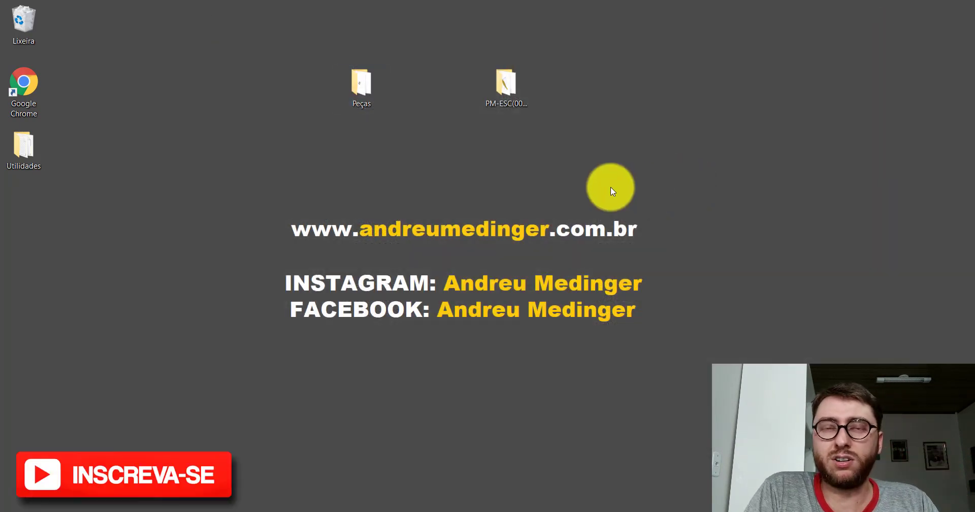